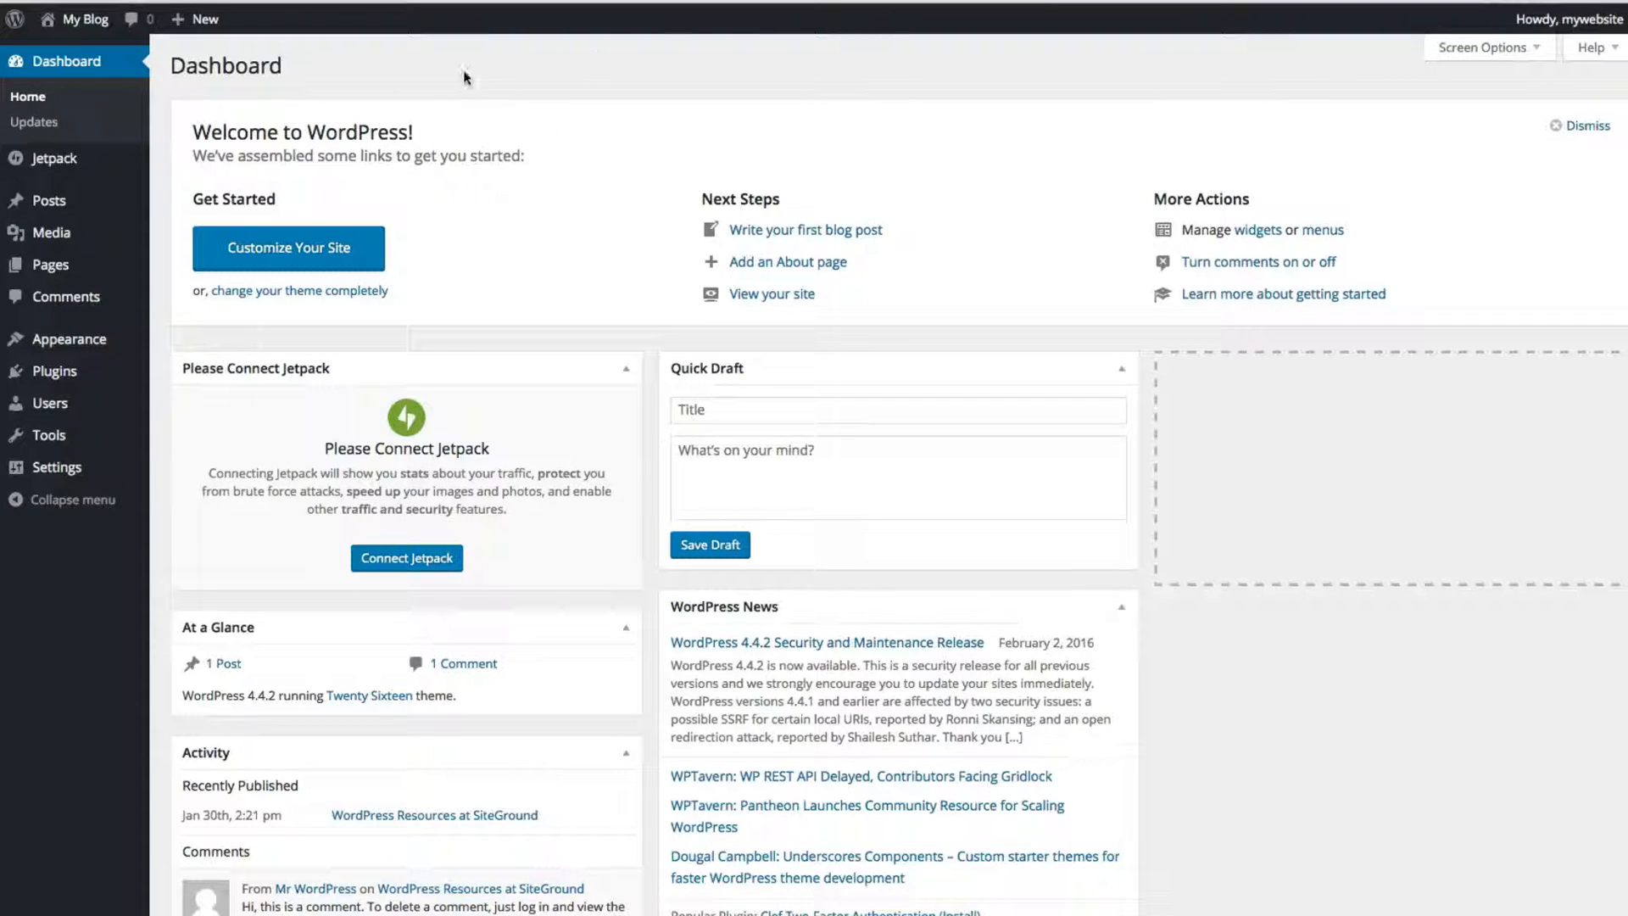
- Visit the live My Blog site from the dashboard and return to the dashboard, switching between the two twice
{"action": "mouse_move", "coordinate": [81, 18]}
{"action": "left_click", "coordinate": [83, 55]}
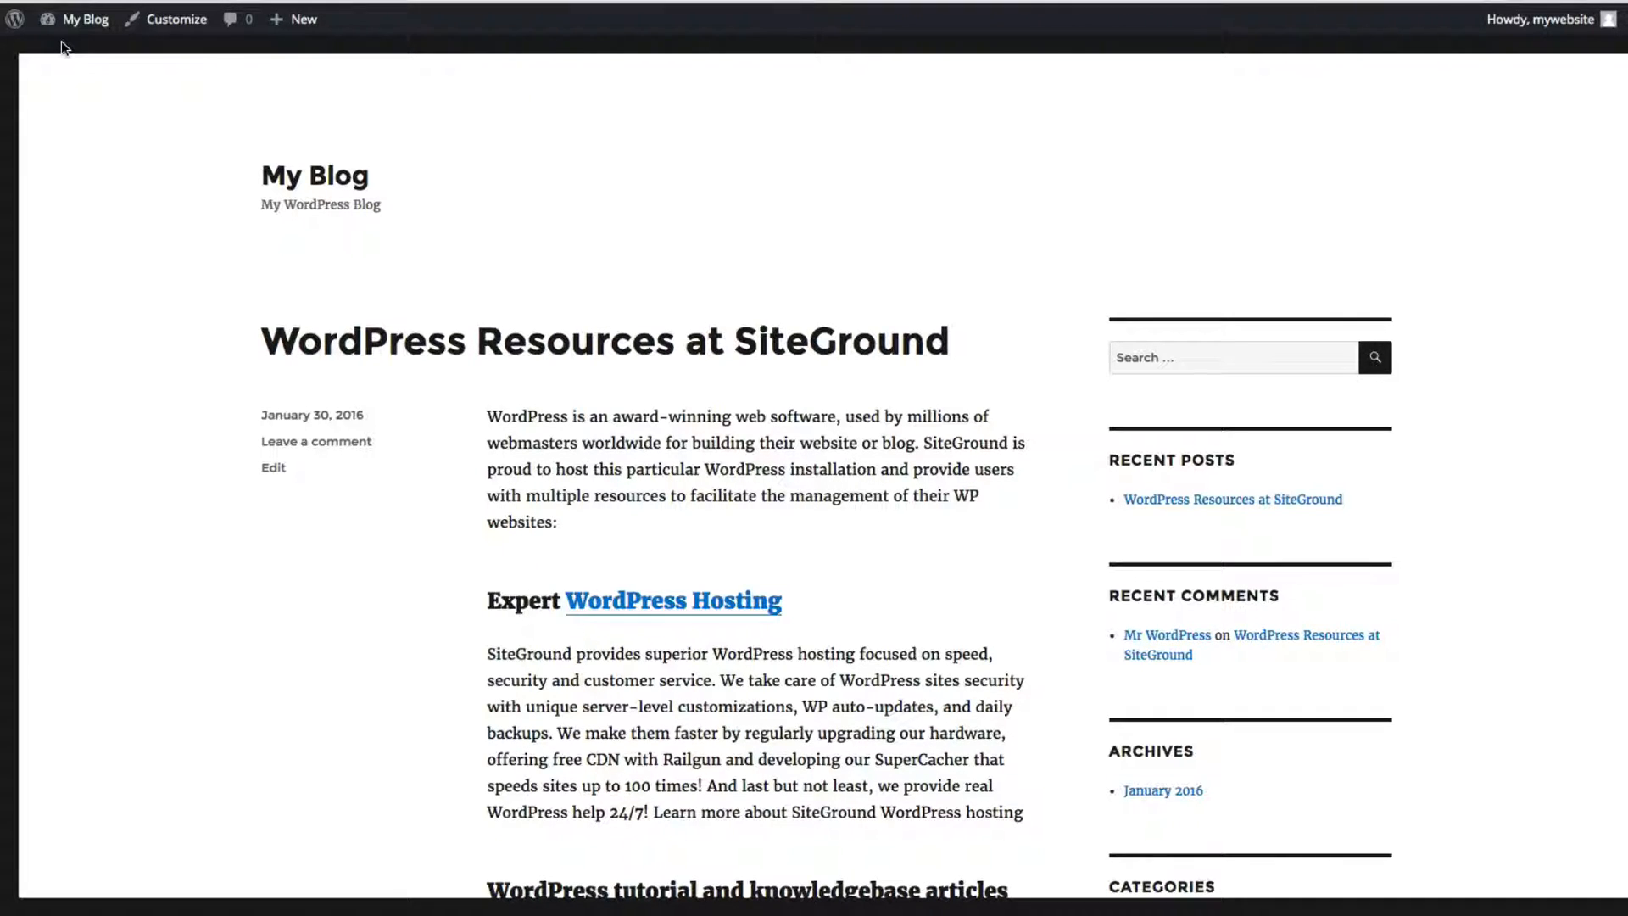
{"action": "mouse_move", "coordinate": [75, 24]}
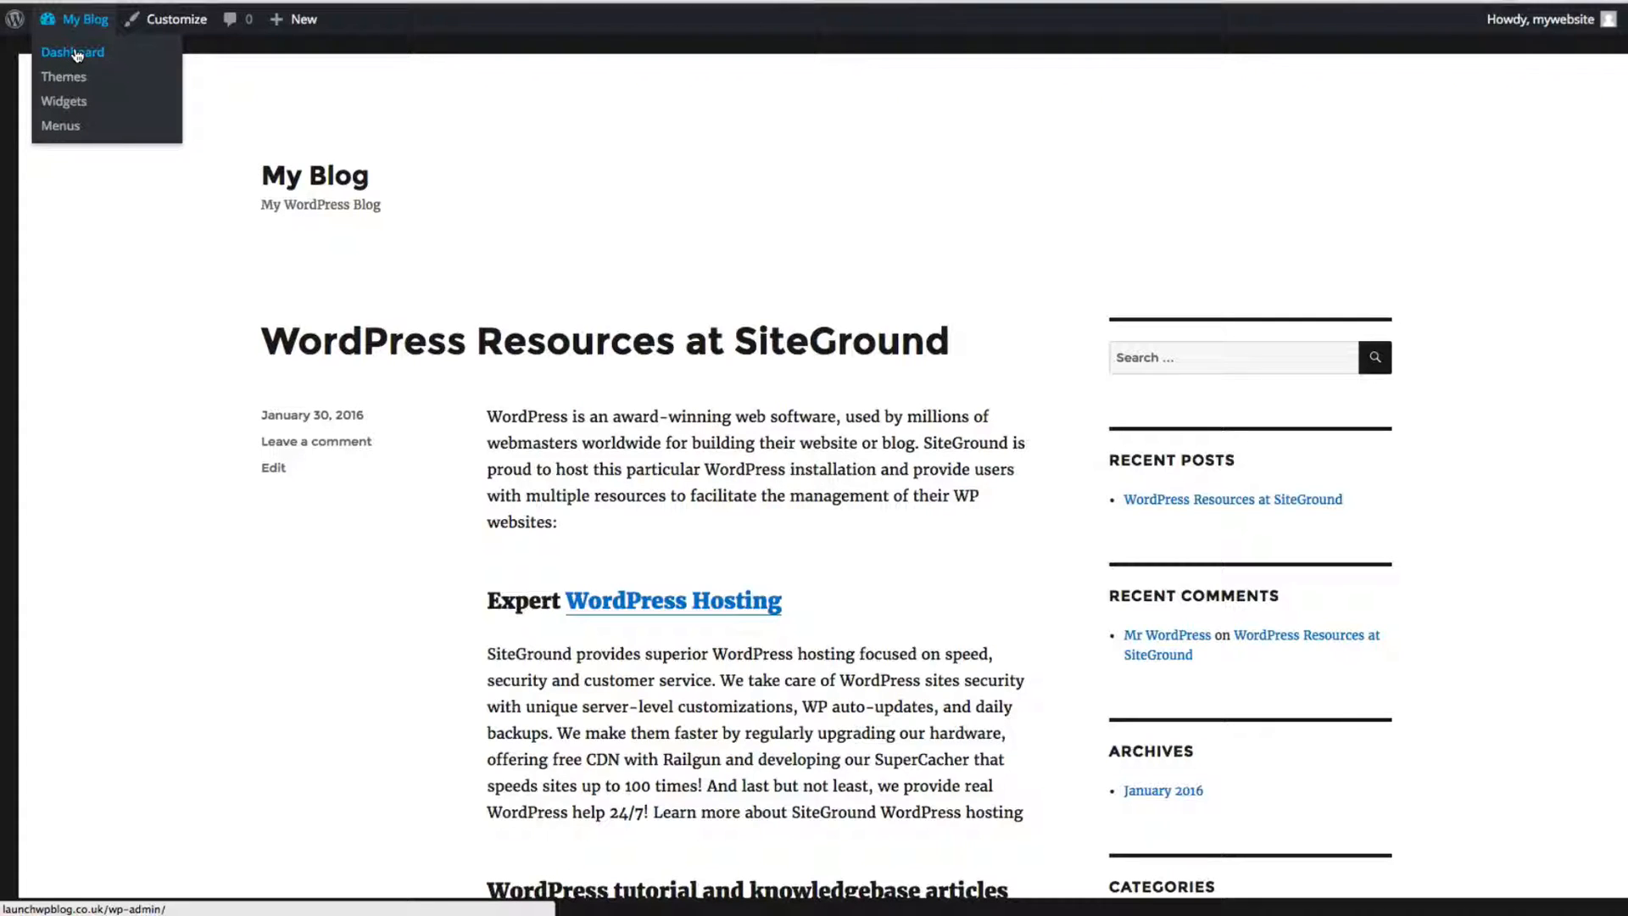
{"action": "left_click", "coordinate": [76, 55]}
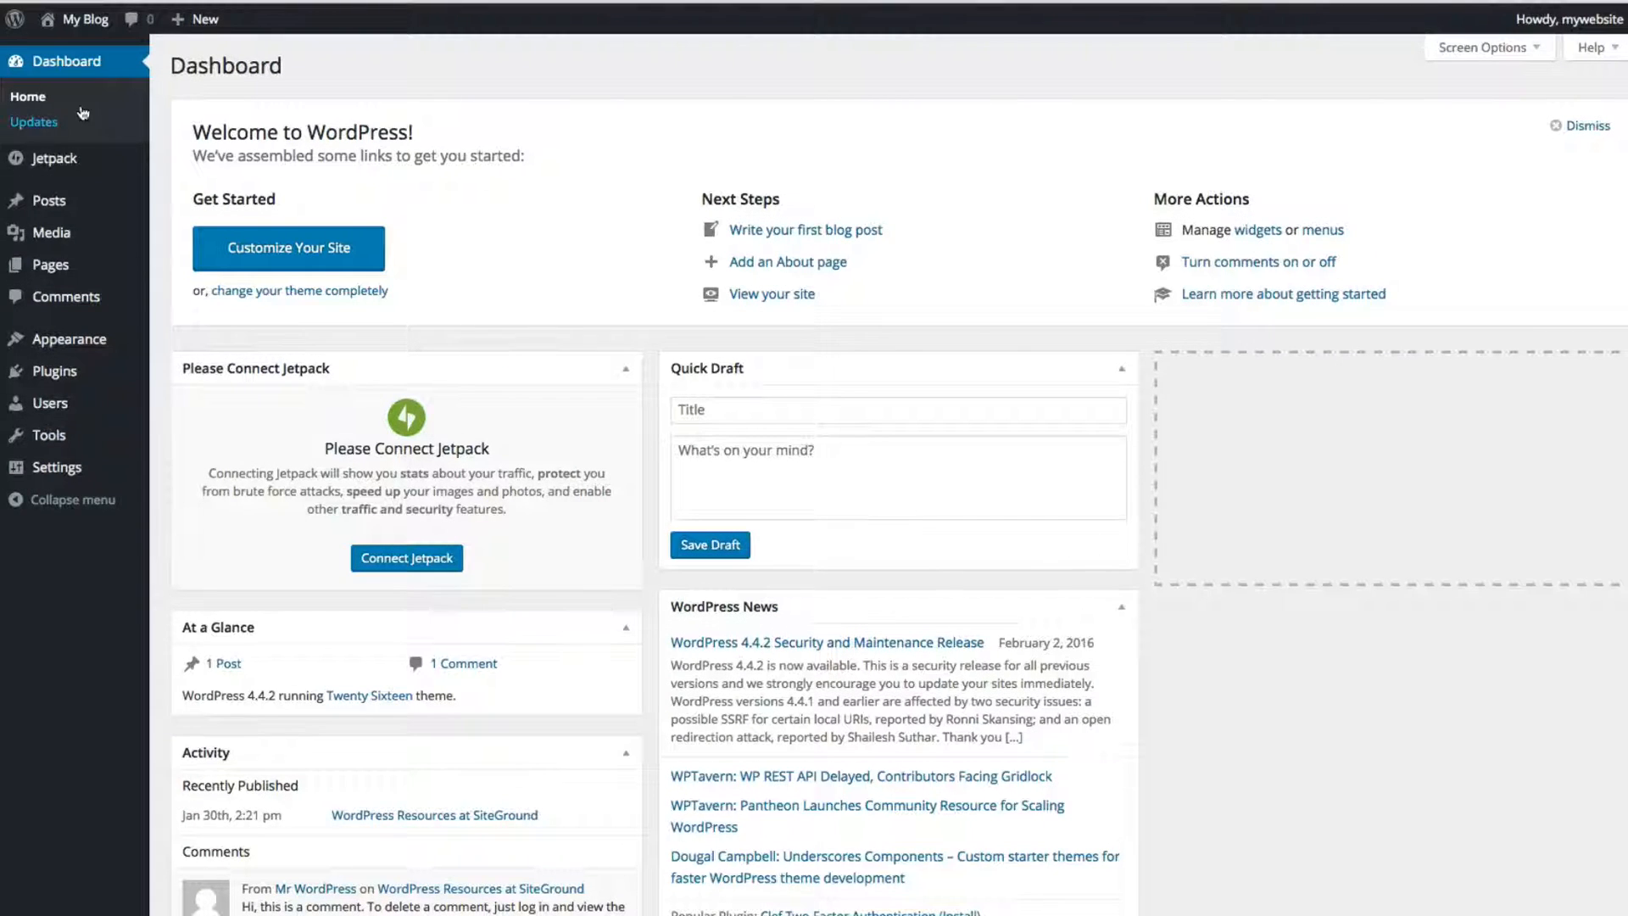
{"action": "mouse_move", "coordinate": [81, 21]}
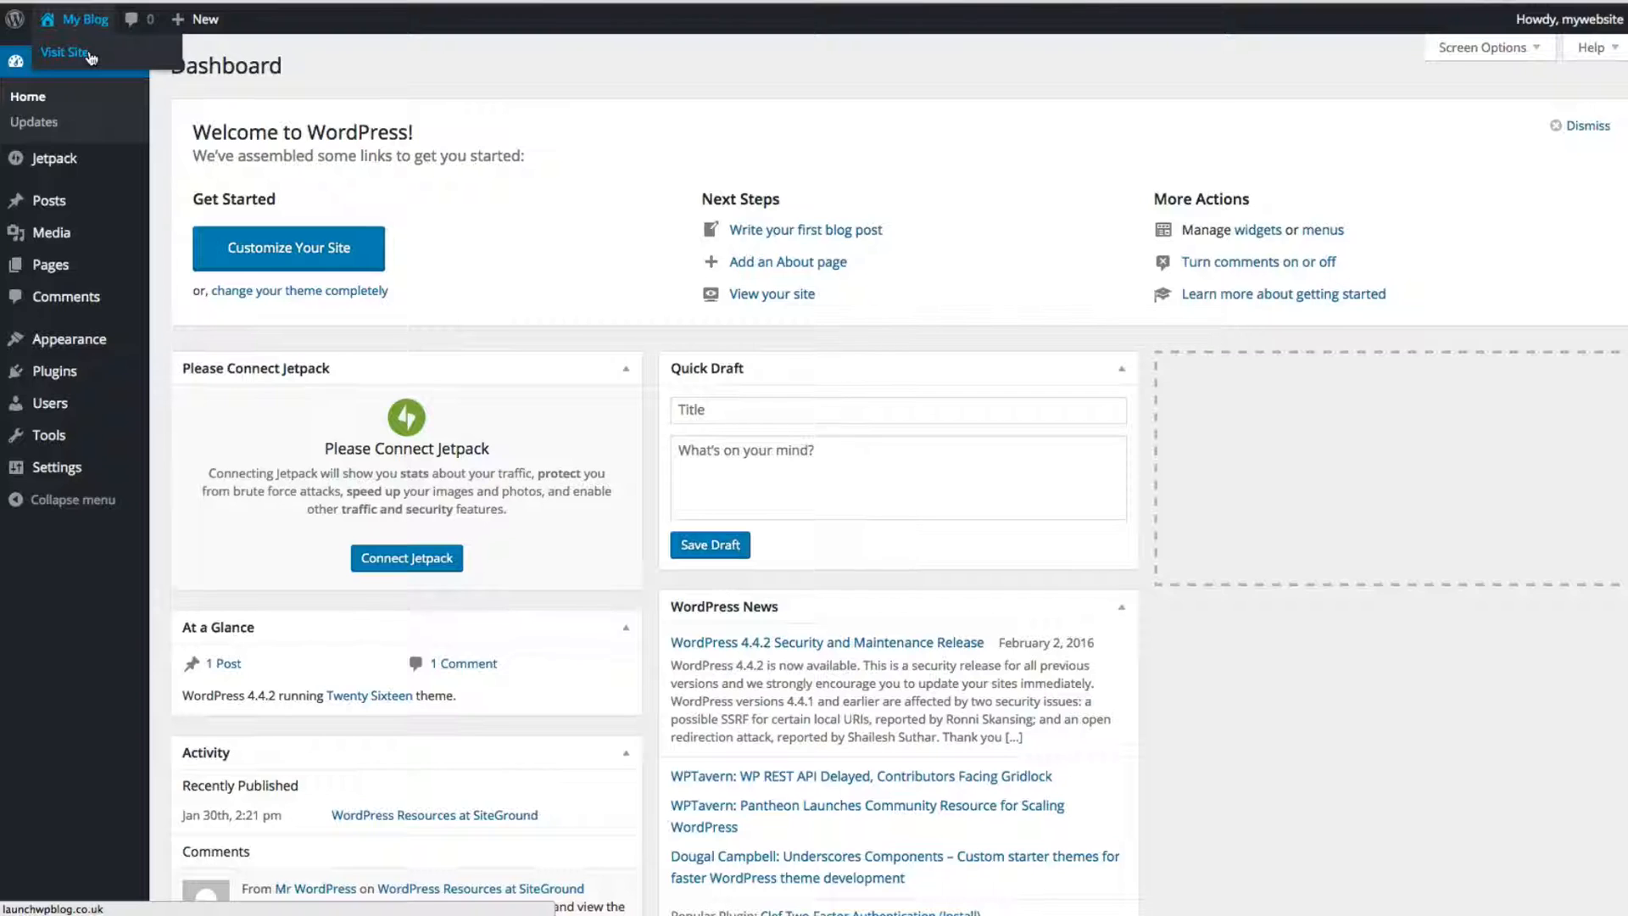
{"action": "left_click", "coordinate": [91, 57]}
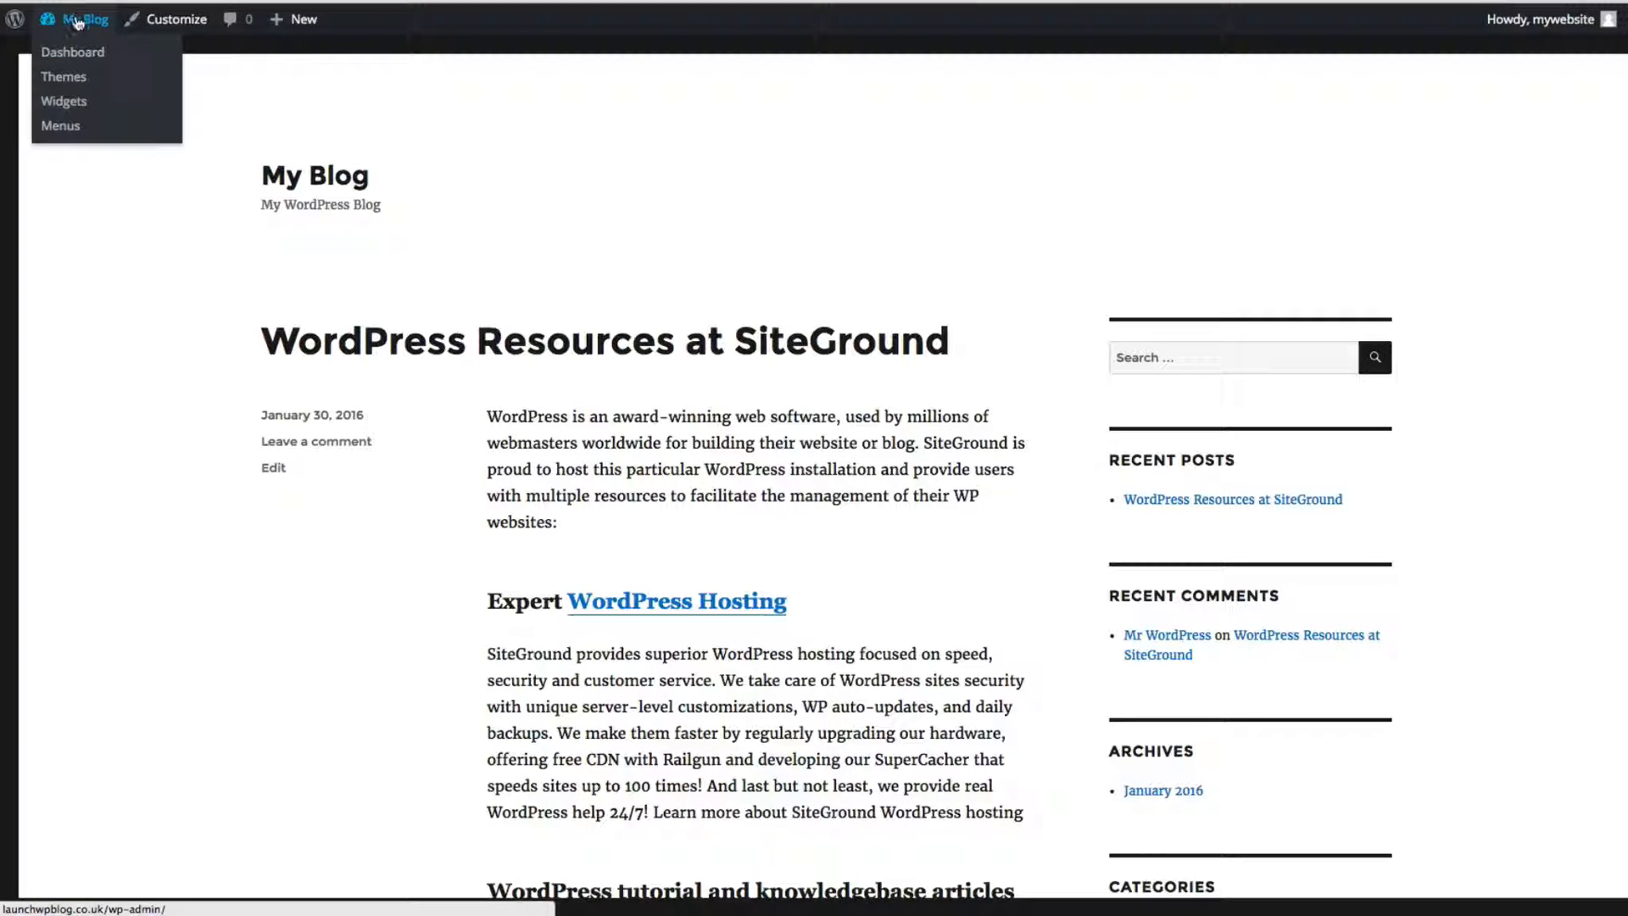
{"action": "left_click", "coordinate": [91, 55]}
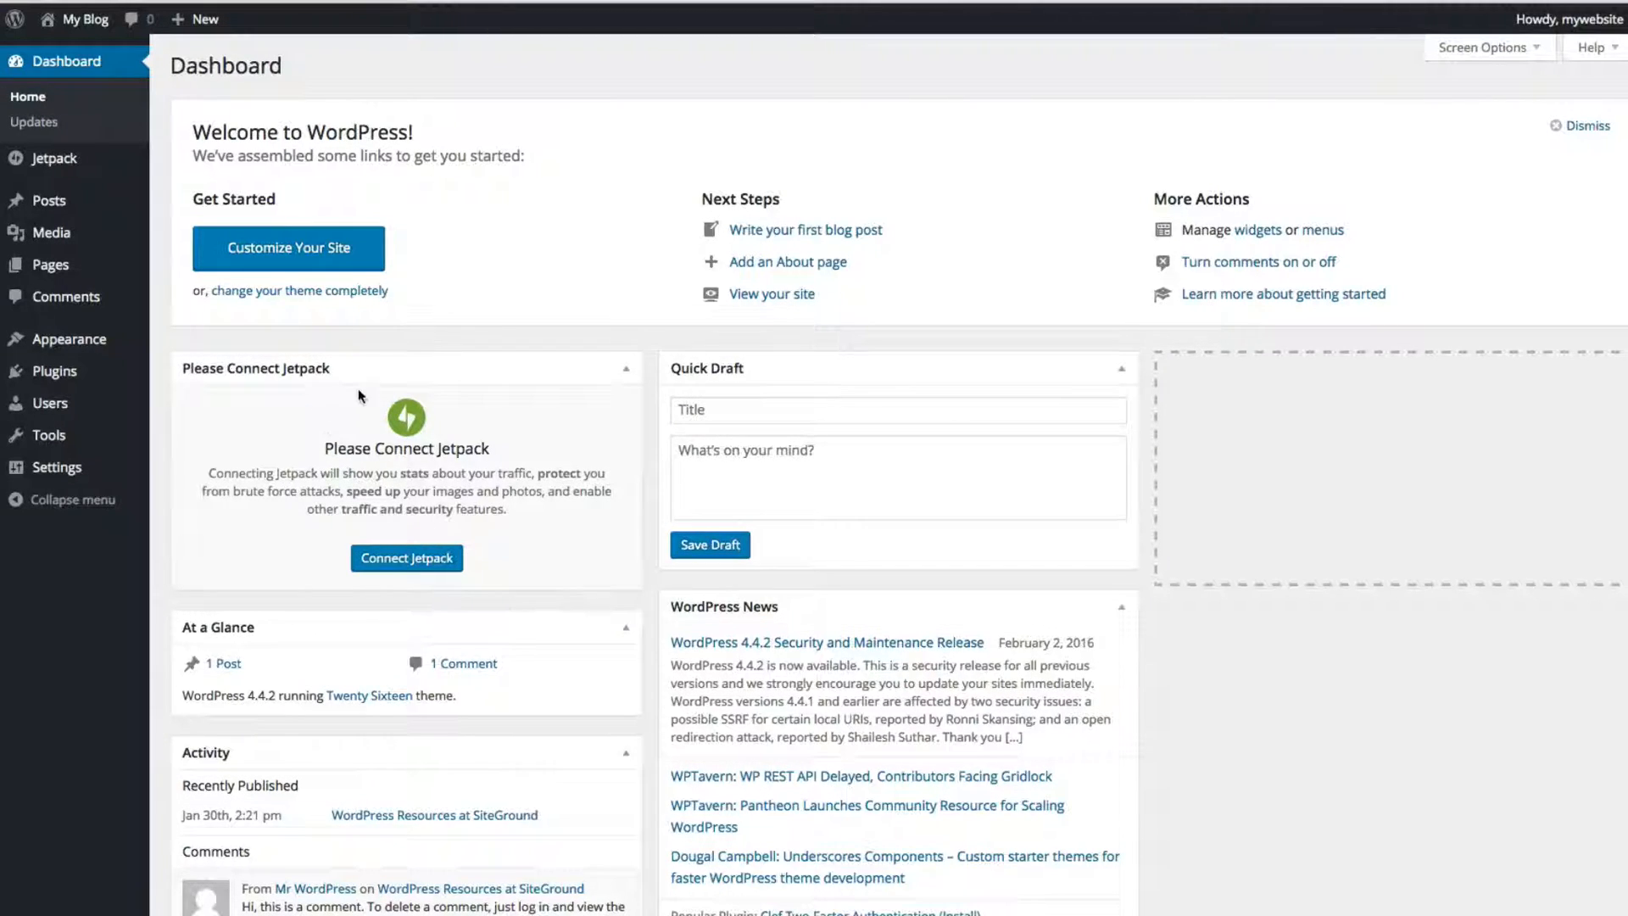
- Examine the dashboard's widgets and the options offered under Posts, Media, Pages, Comments, Appearance, Plugins, Users, Tools and Settings
{"action": "scroll", "coordinate": [343, 509], "scroll_direction": "down", "scroll_amount": 3}
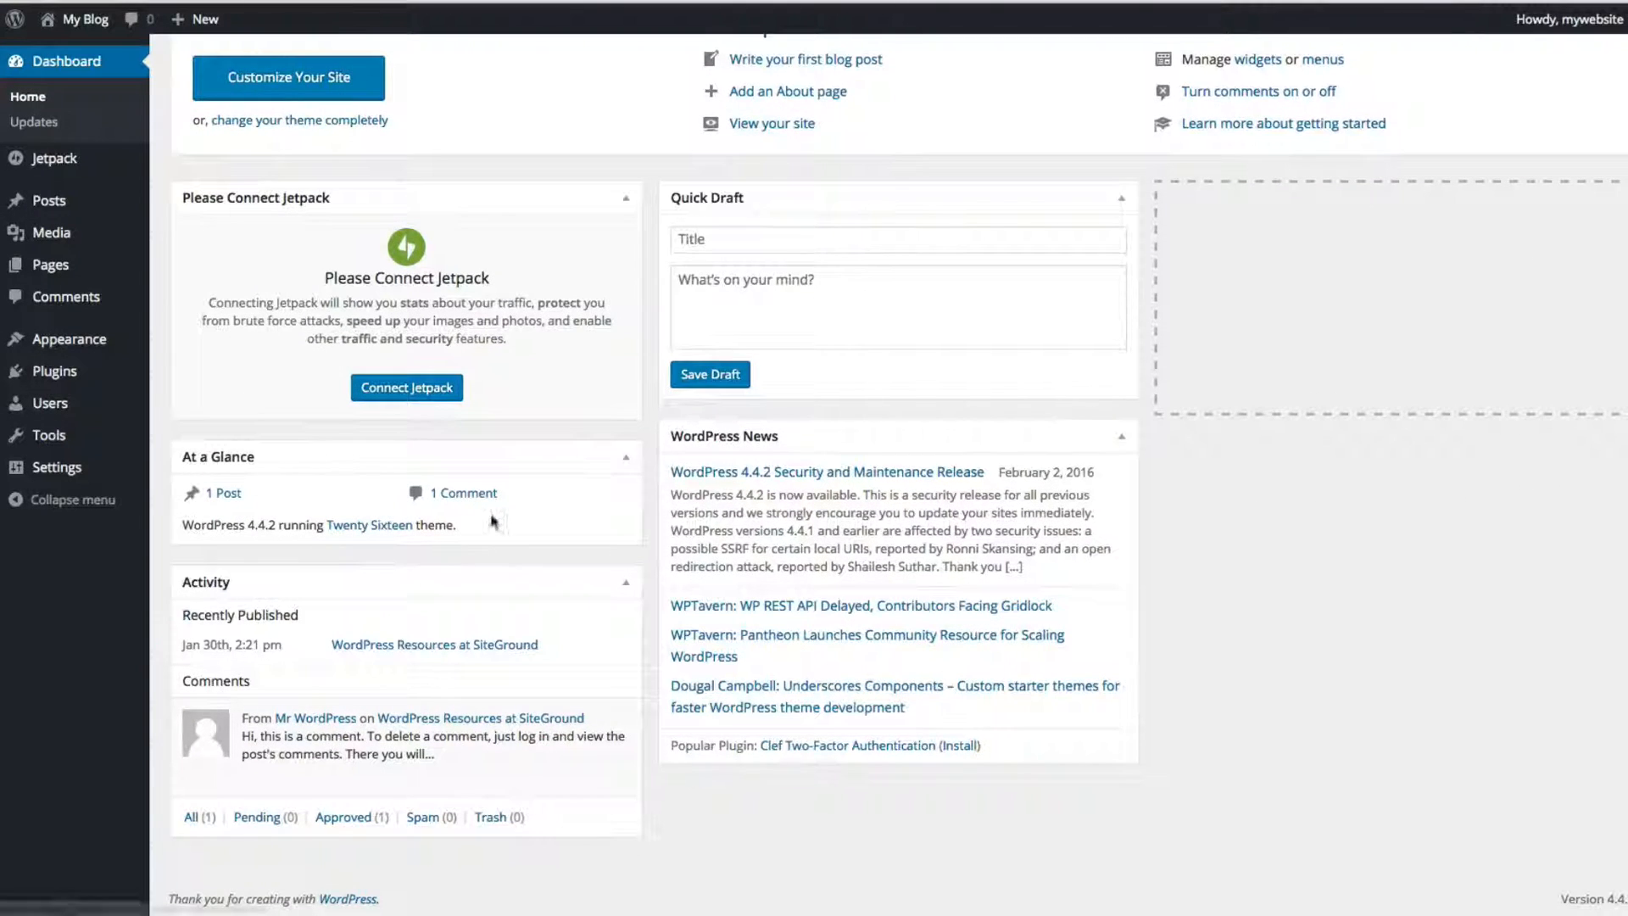
{"action": "scroll", "coordinate": [478, 544], "scroll_direction": "up", "scroll_amount": 3}
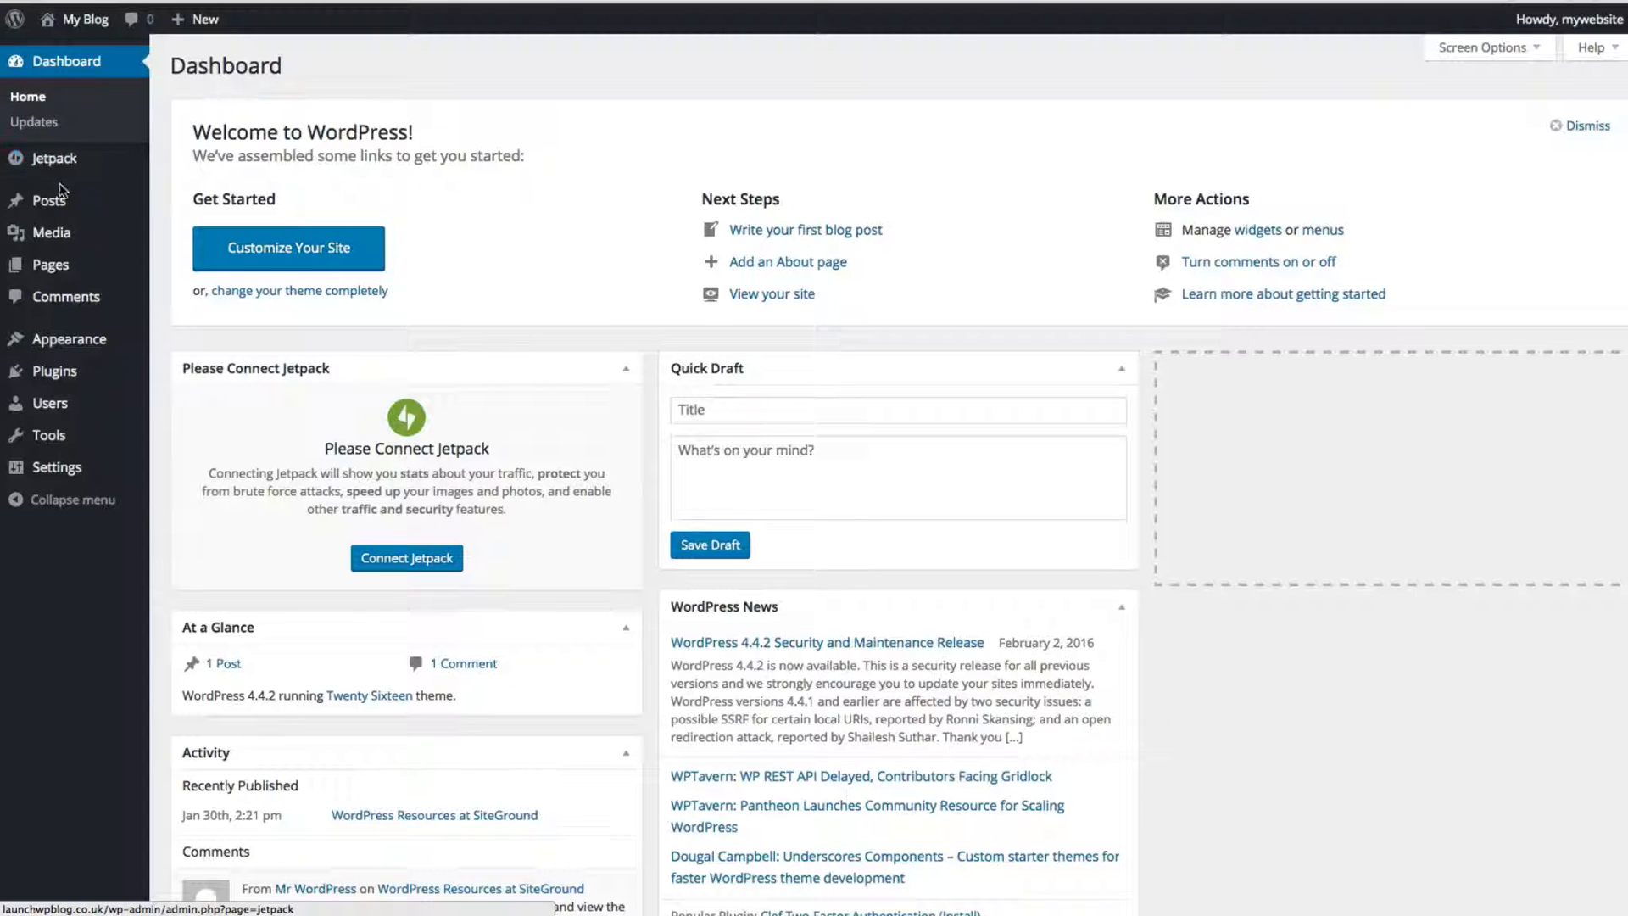
{"action": "mouse_move", "coordinate": [52, 204]}
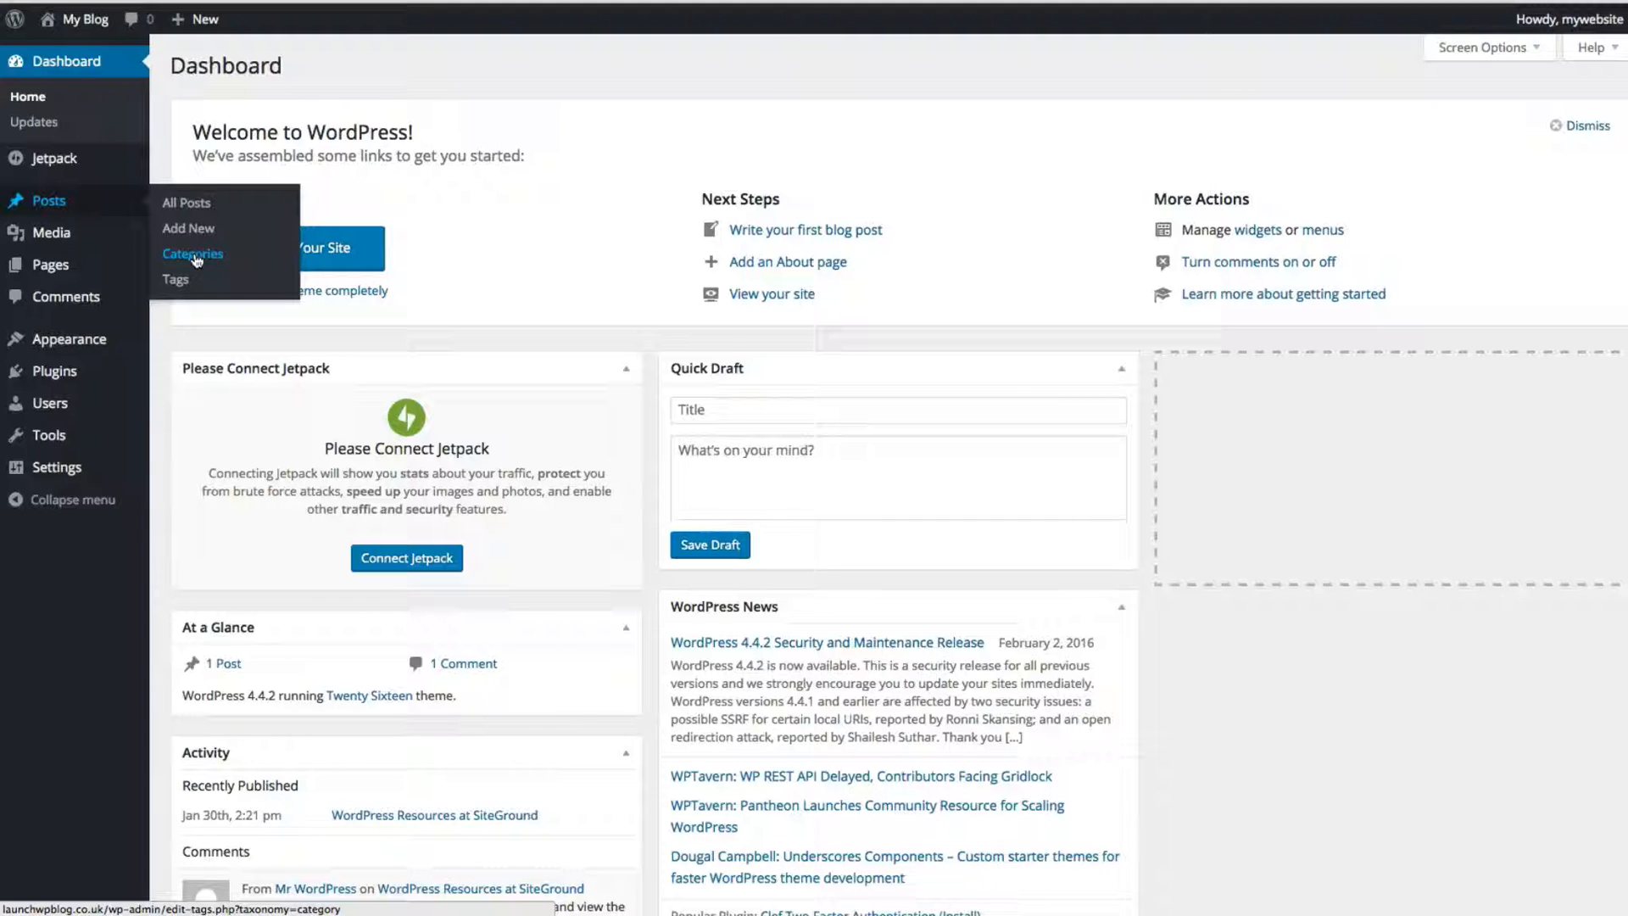
{"action": "mouse_move", "coordinate": [78, 238]}
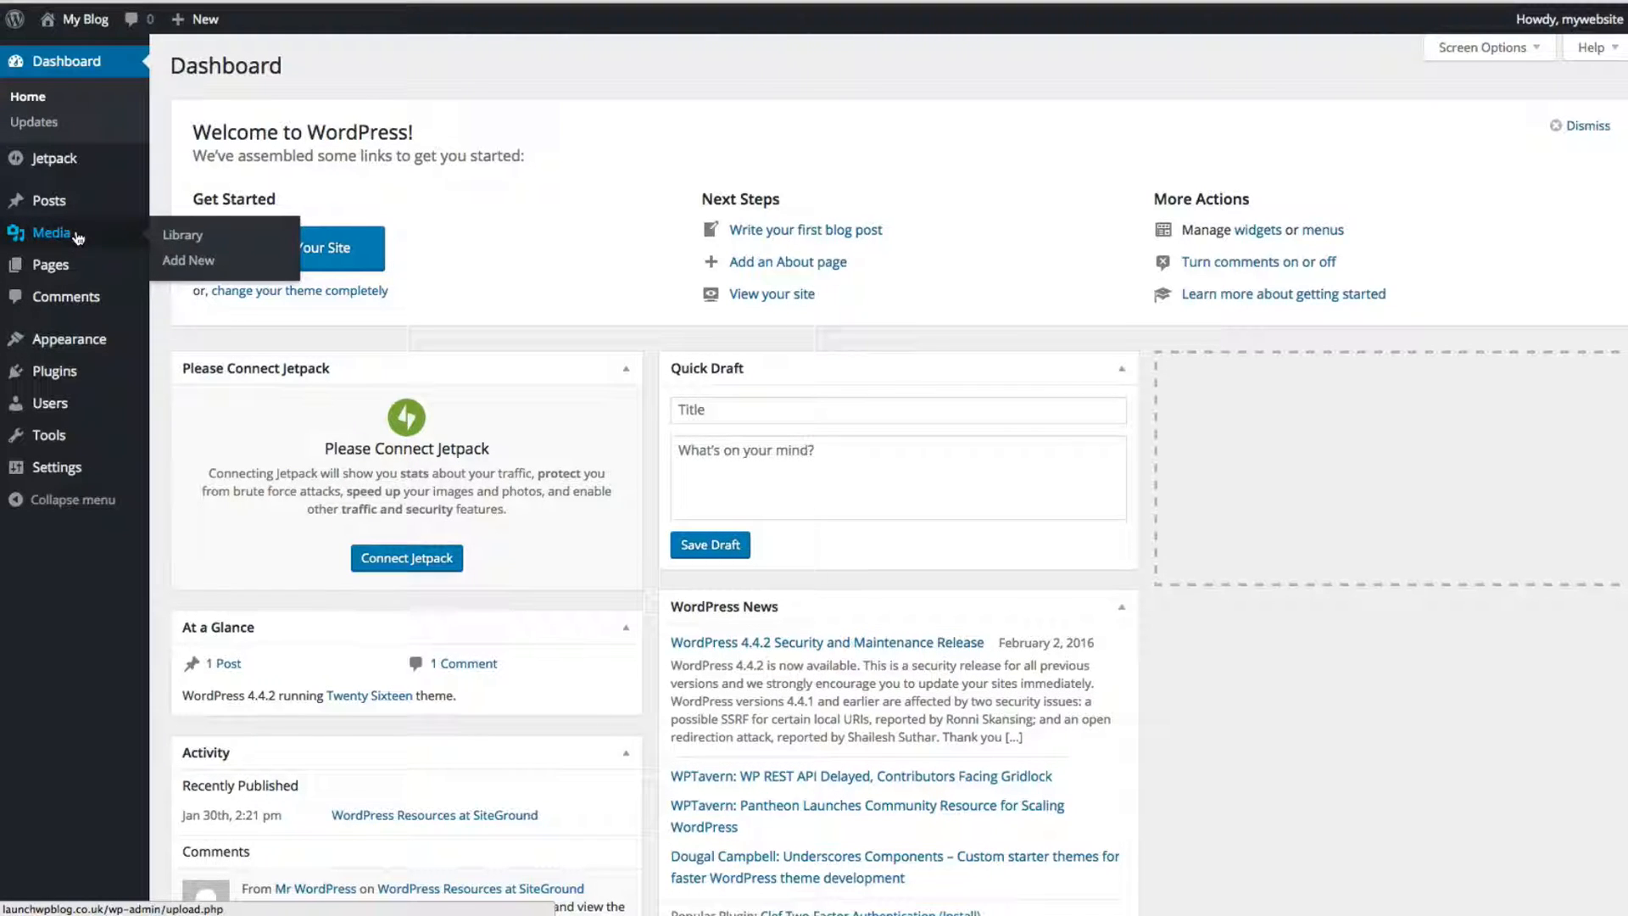
{"action": "mouse_move", "coordinate": [71, 269]}
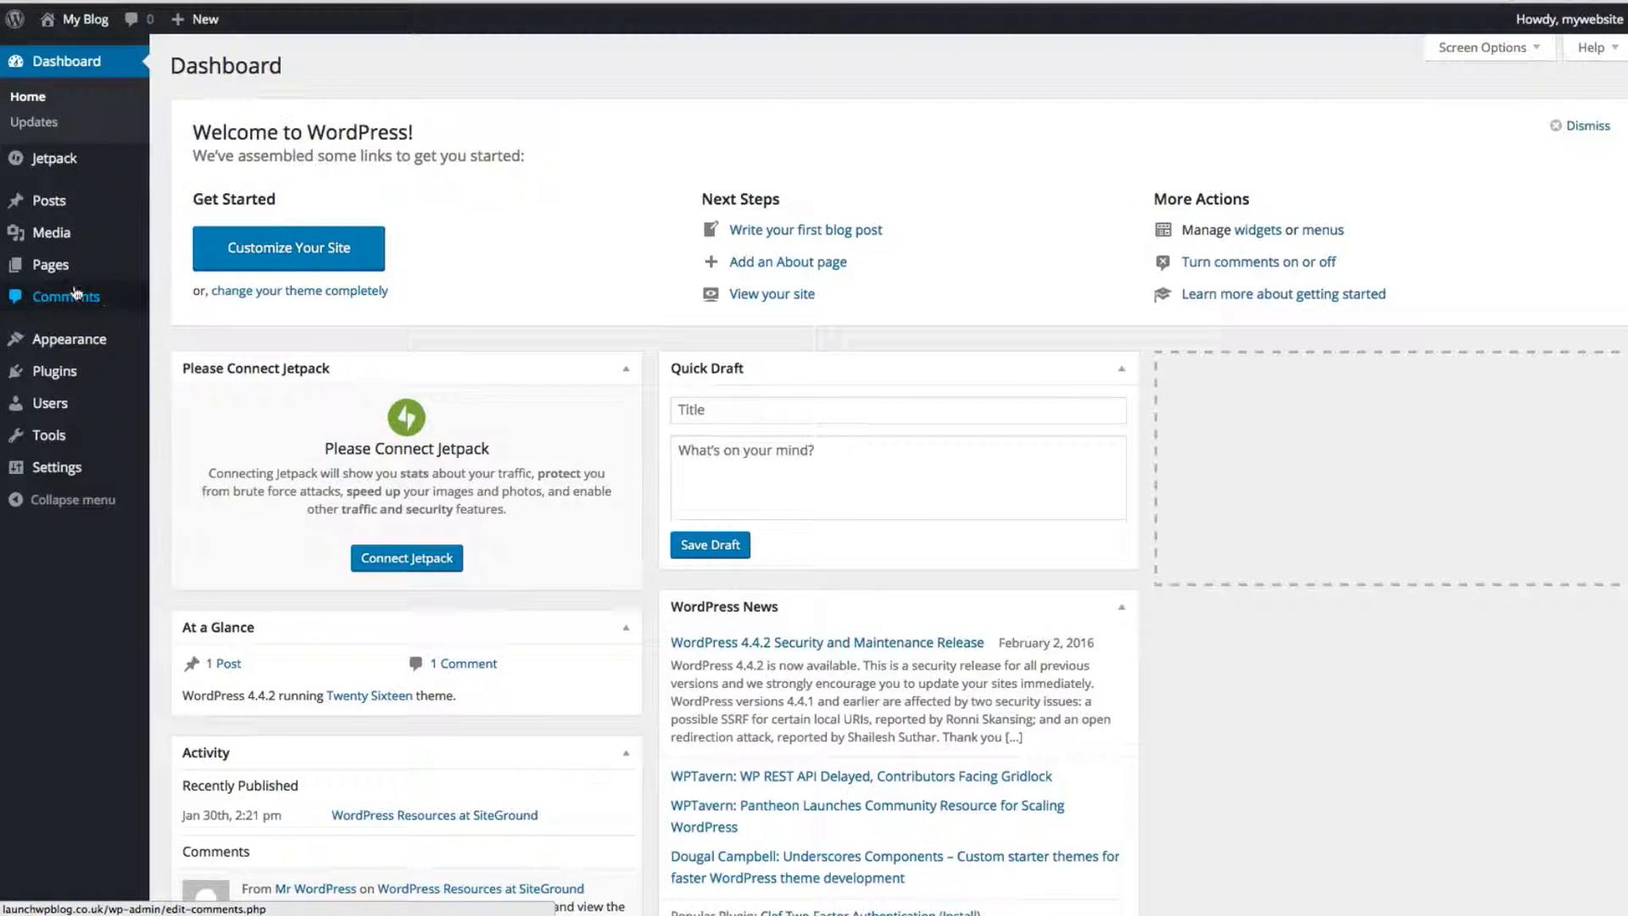
{"action": "mouse_move", "coordinate": [104, 348]}
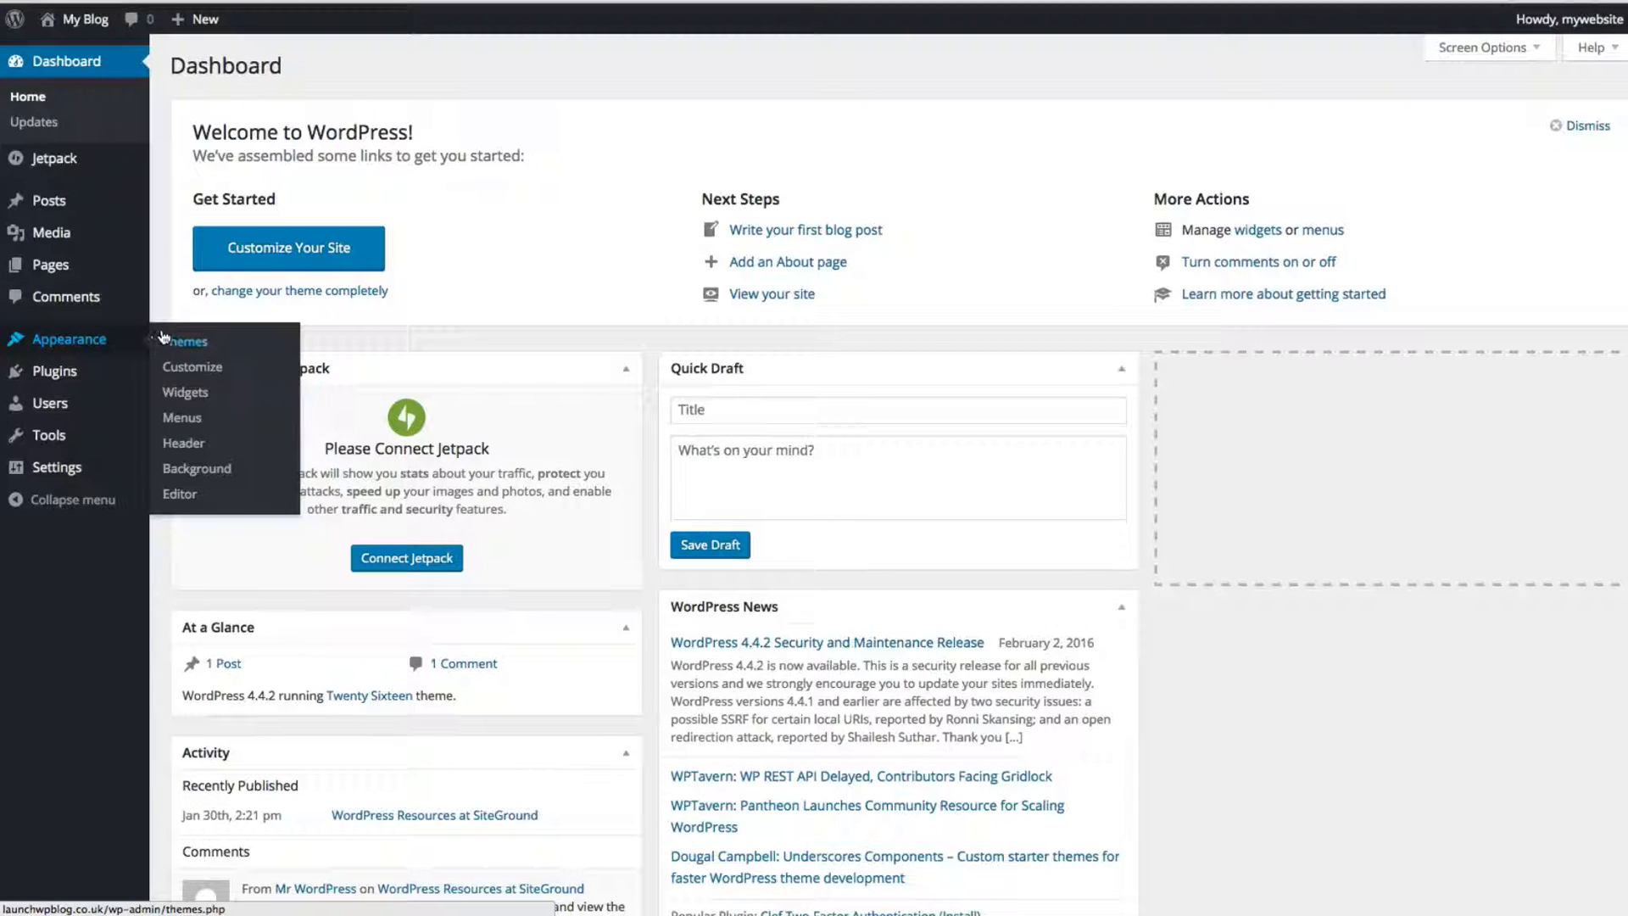
{"action": "mouse_move", "coordinate": [90, 380]}
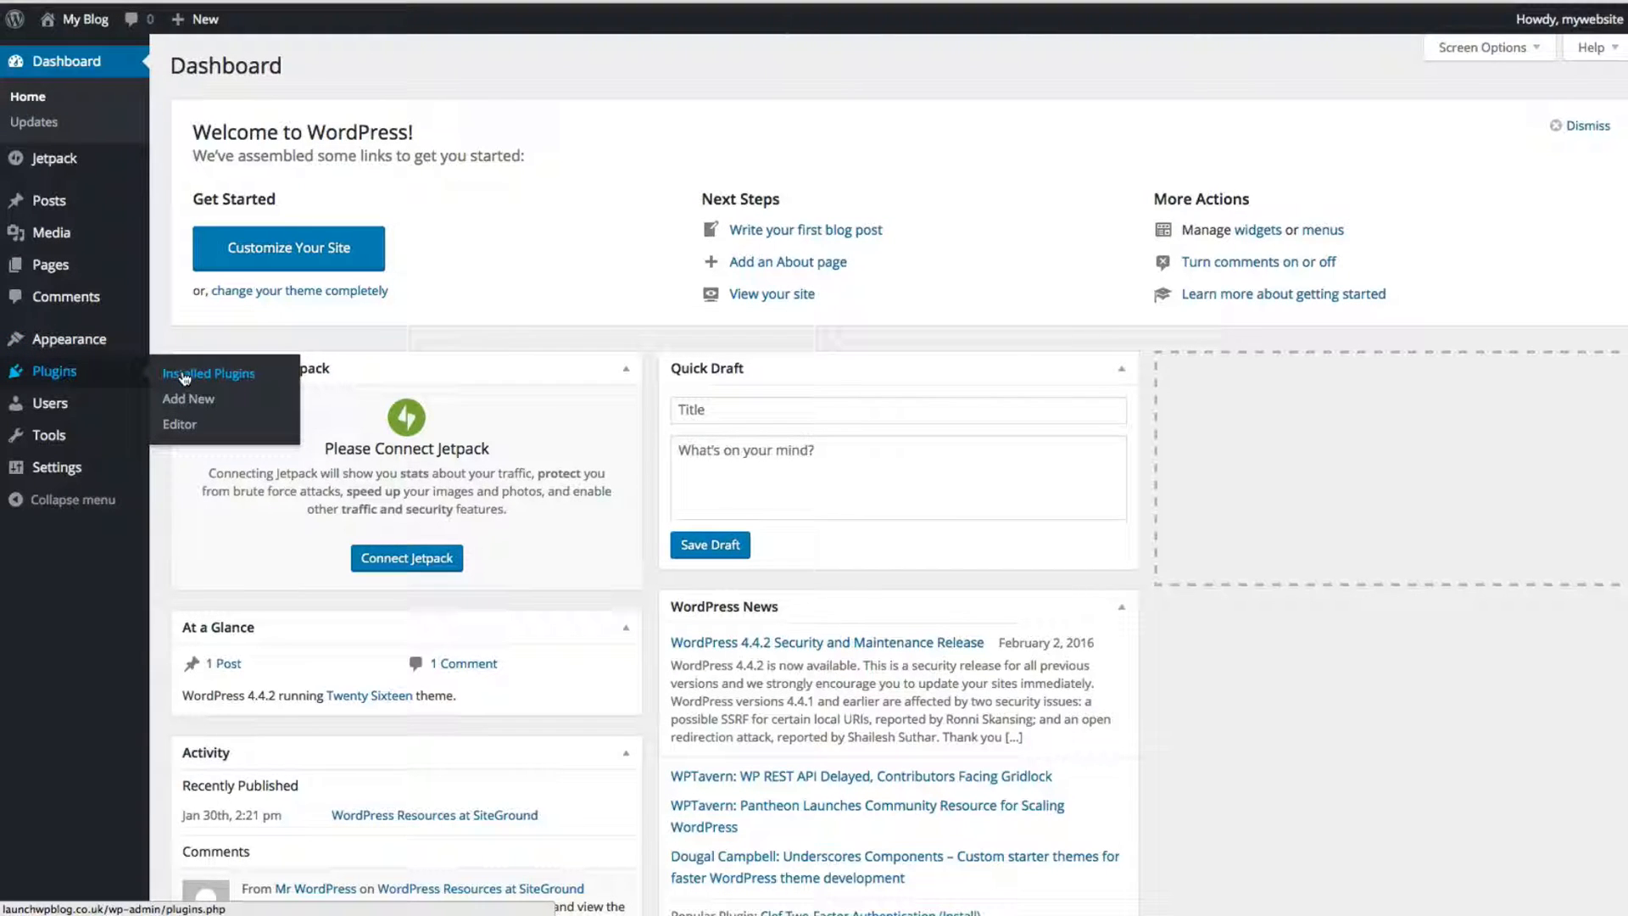
{"action": "mouse_move", "coordinate": [89, 408]}
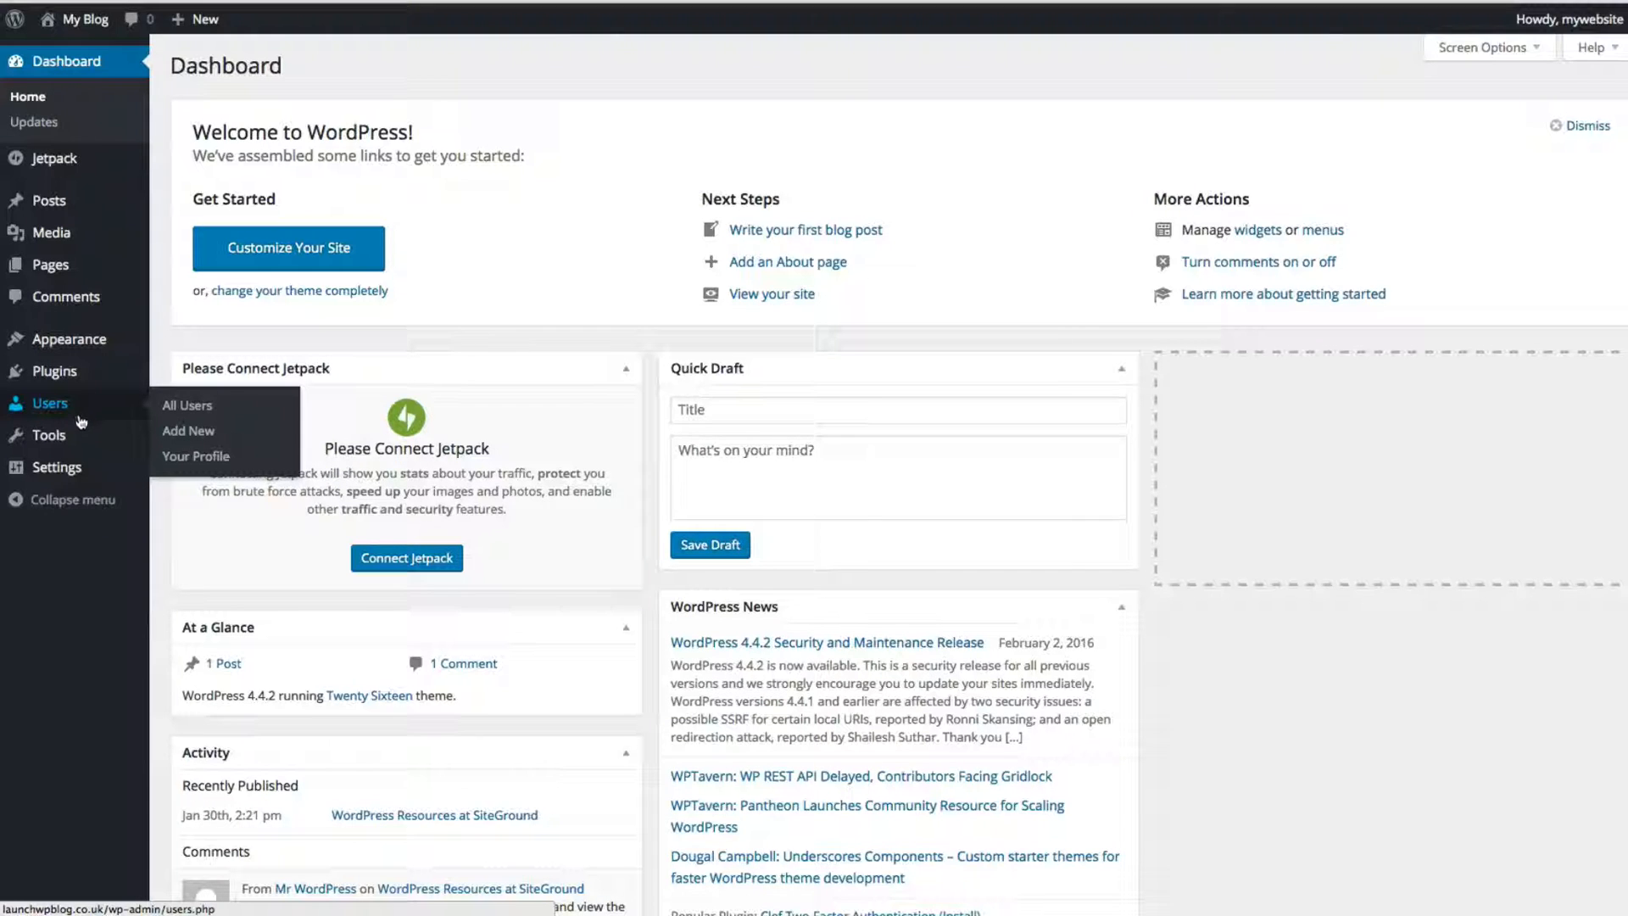
{"action": "mouse_move", "coordinate": [71, 437]}
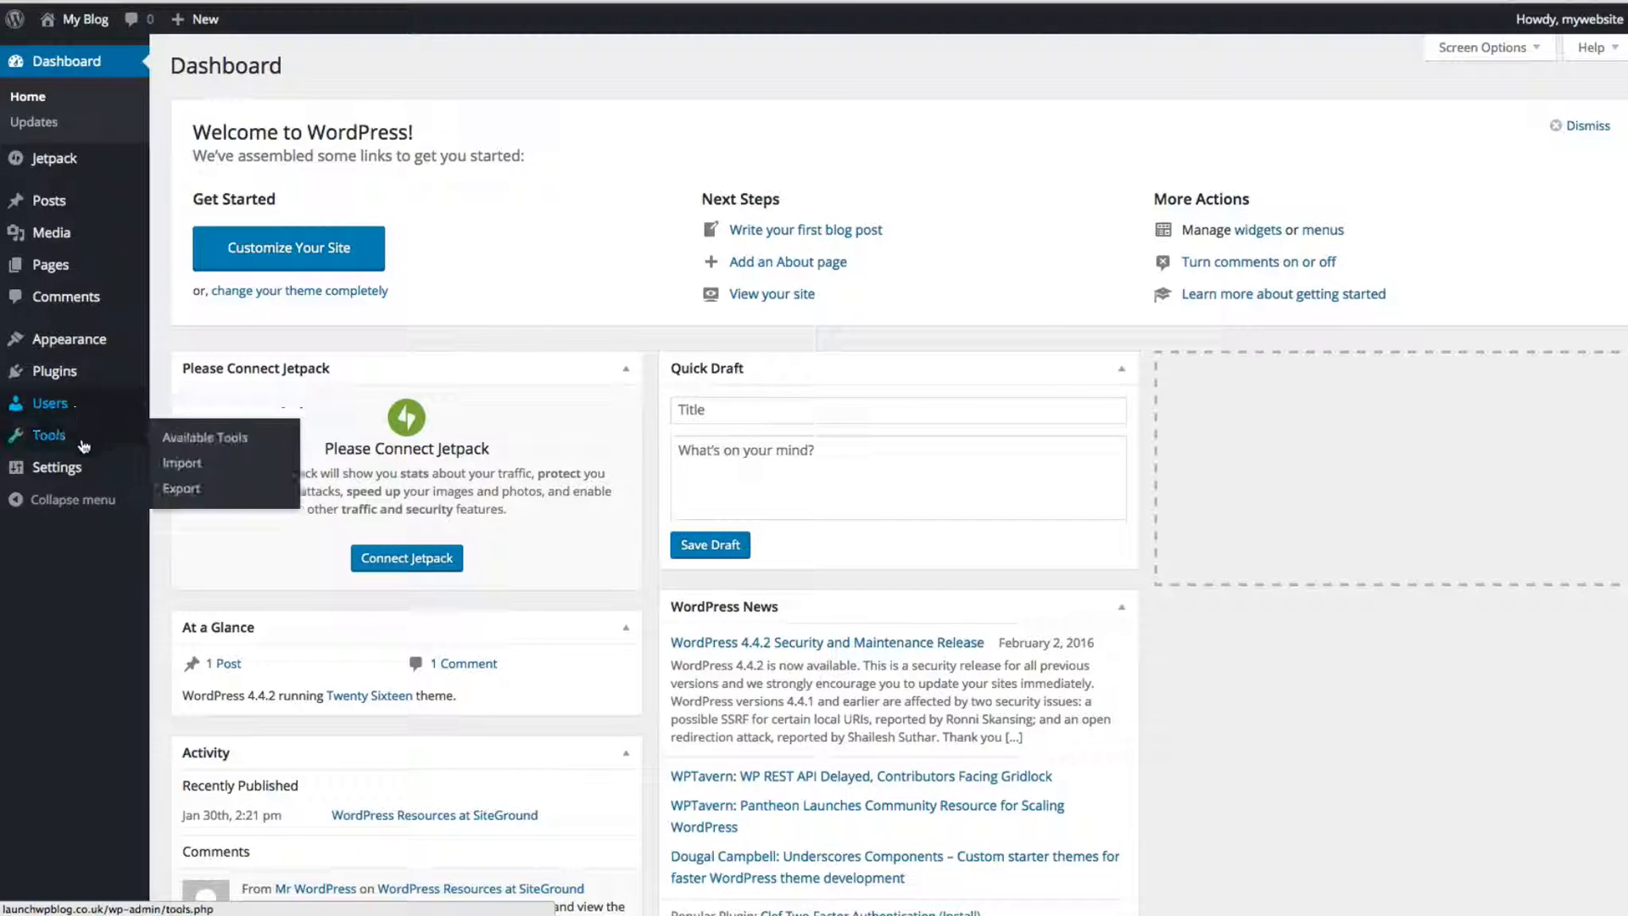
{"action": "mouse_move", "coordinate": [89, 470]}
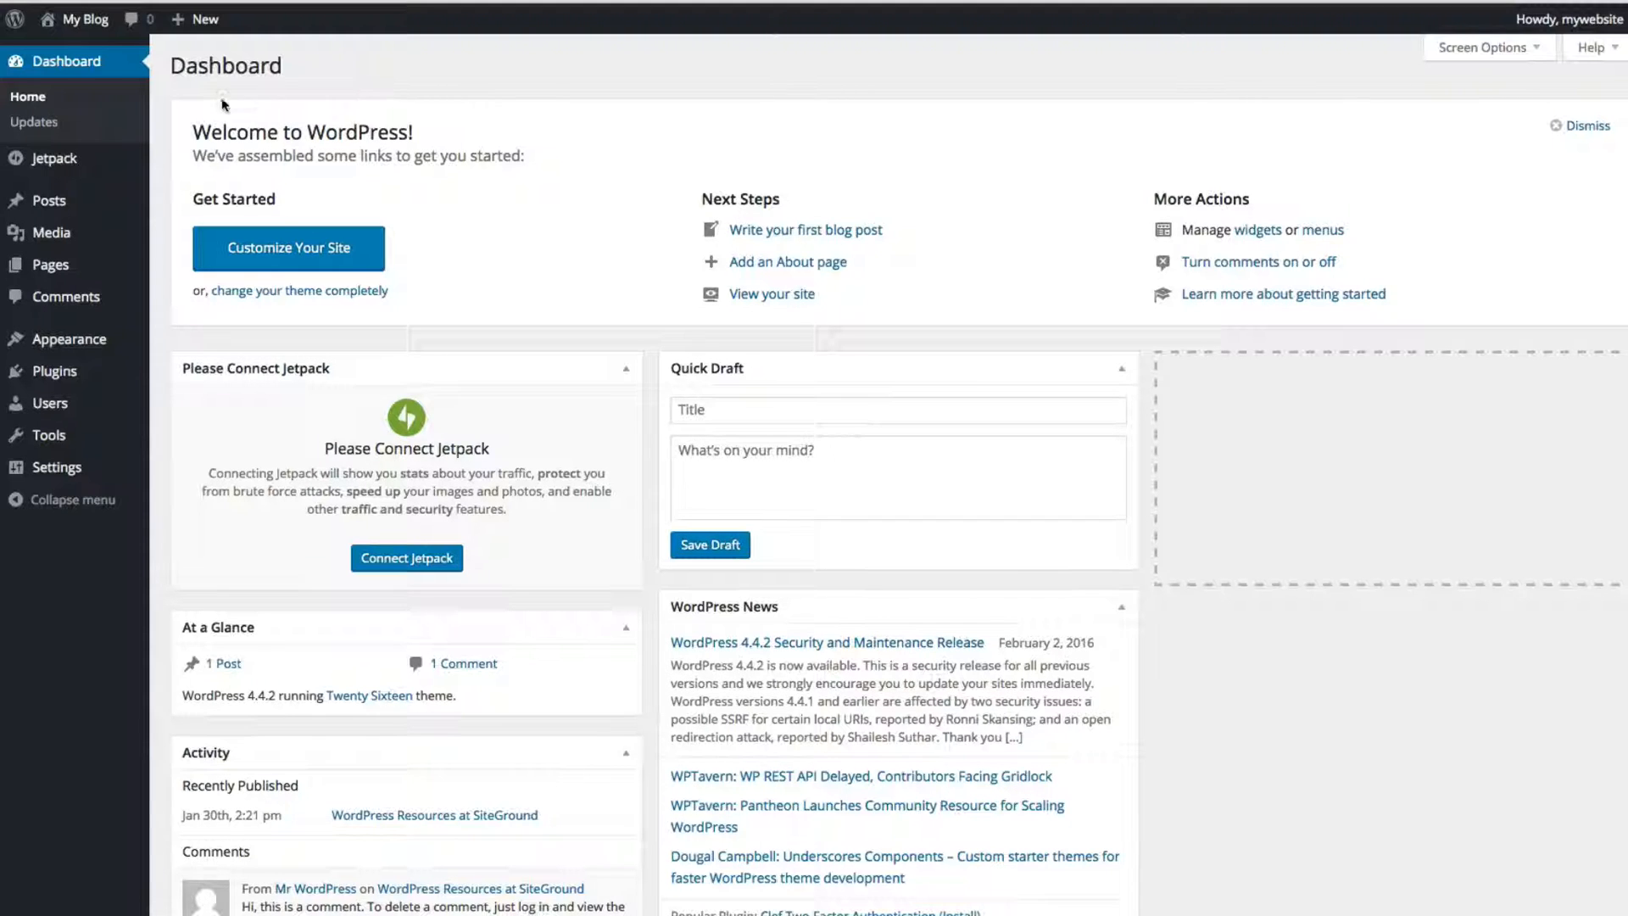
- Go to the site's installed themes and open the catalogue for adding a new theme
{"action": "mouse_move", "coordinate": [77, 346]}
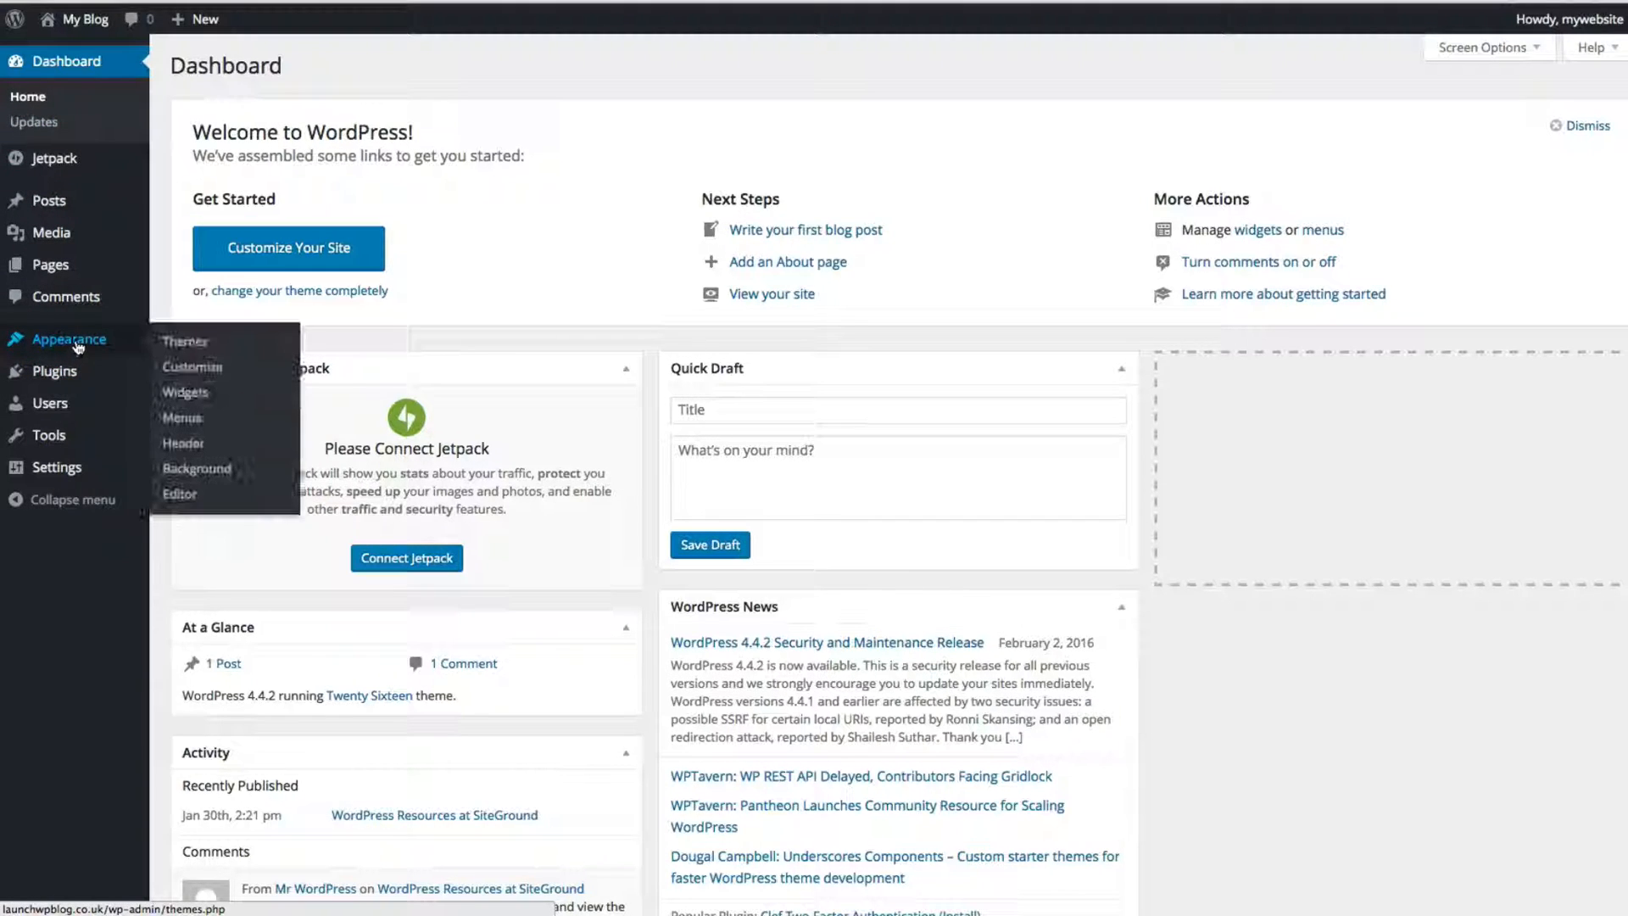
{"action": "left_click", "coordinate": [185, 342]}
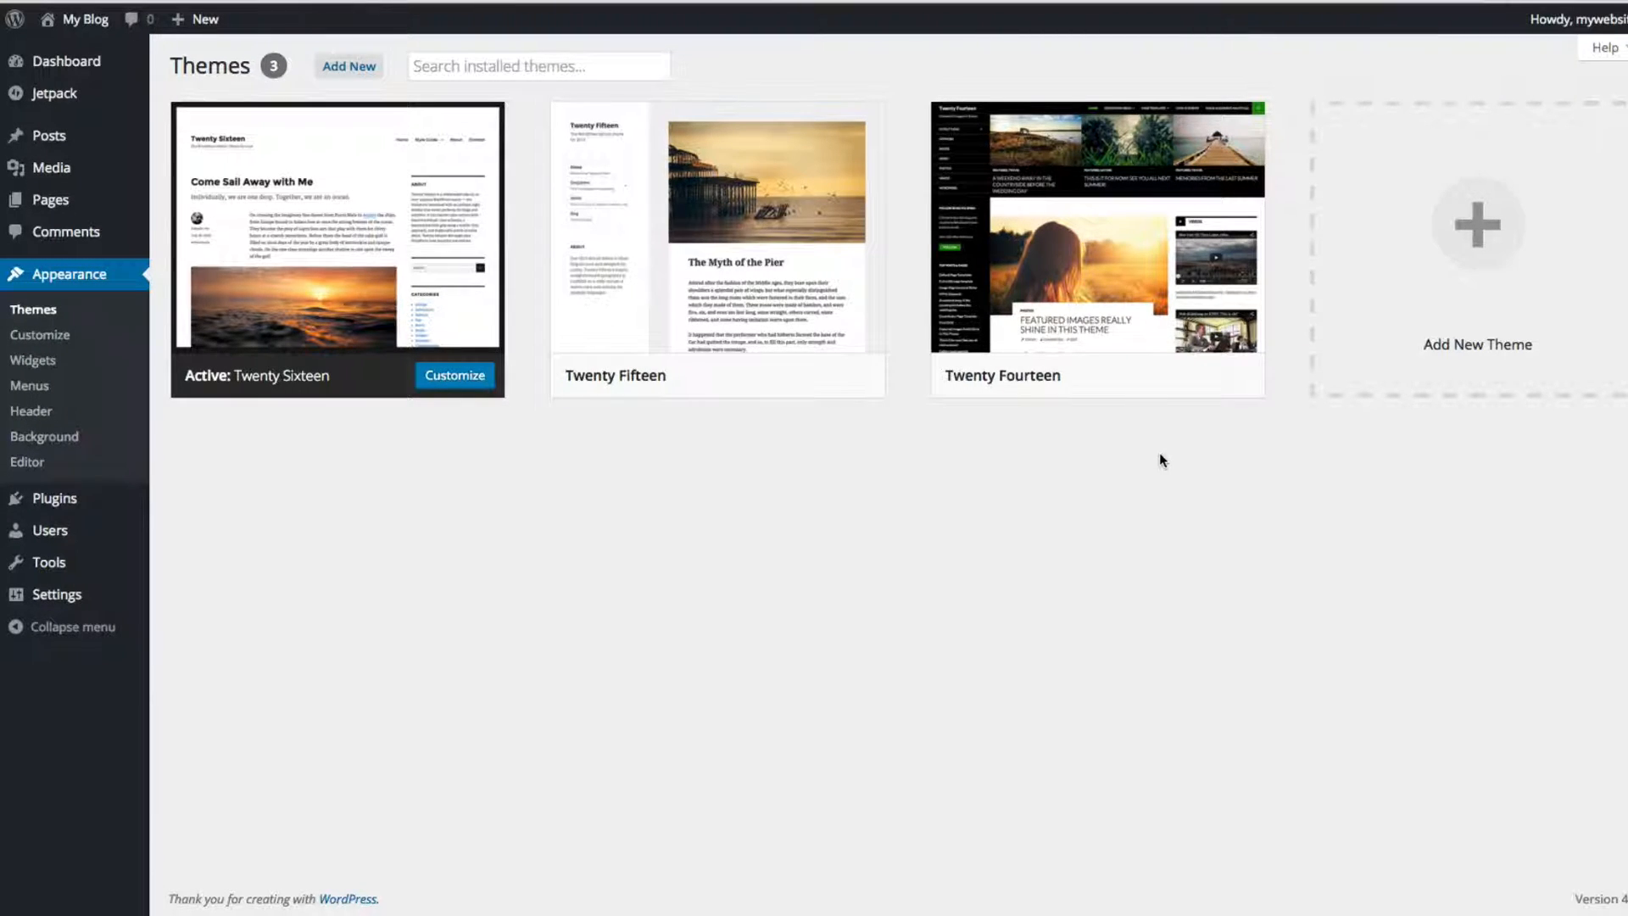
{"action": "left_click", "coordinate": [1459, 229]}
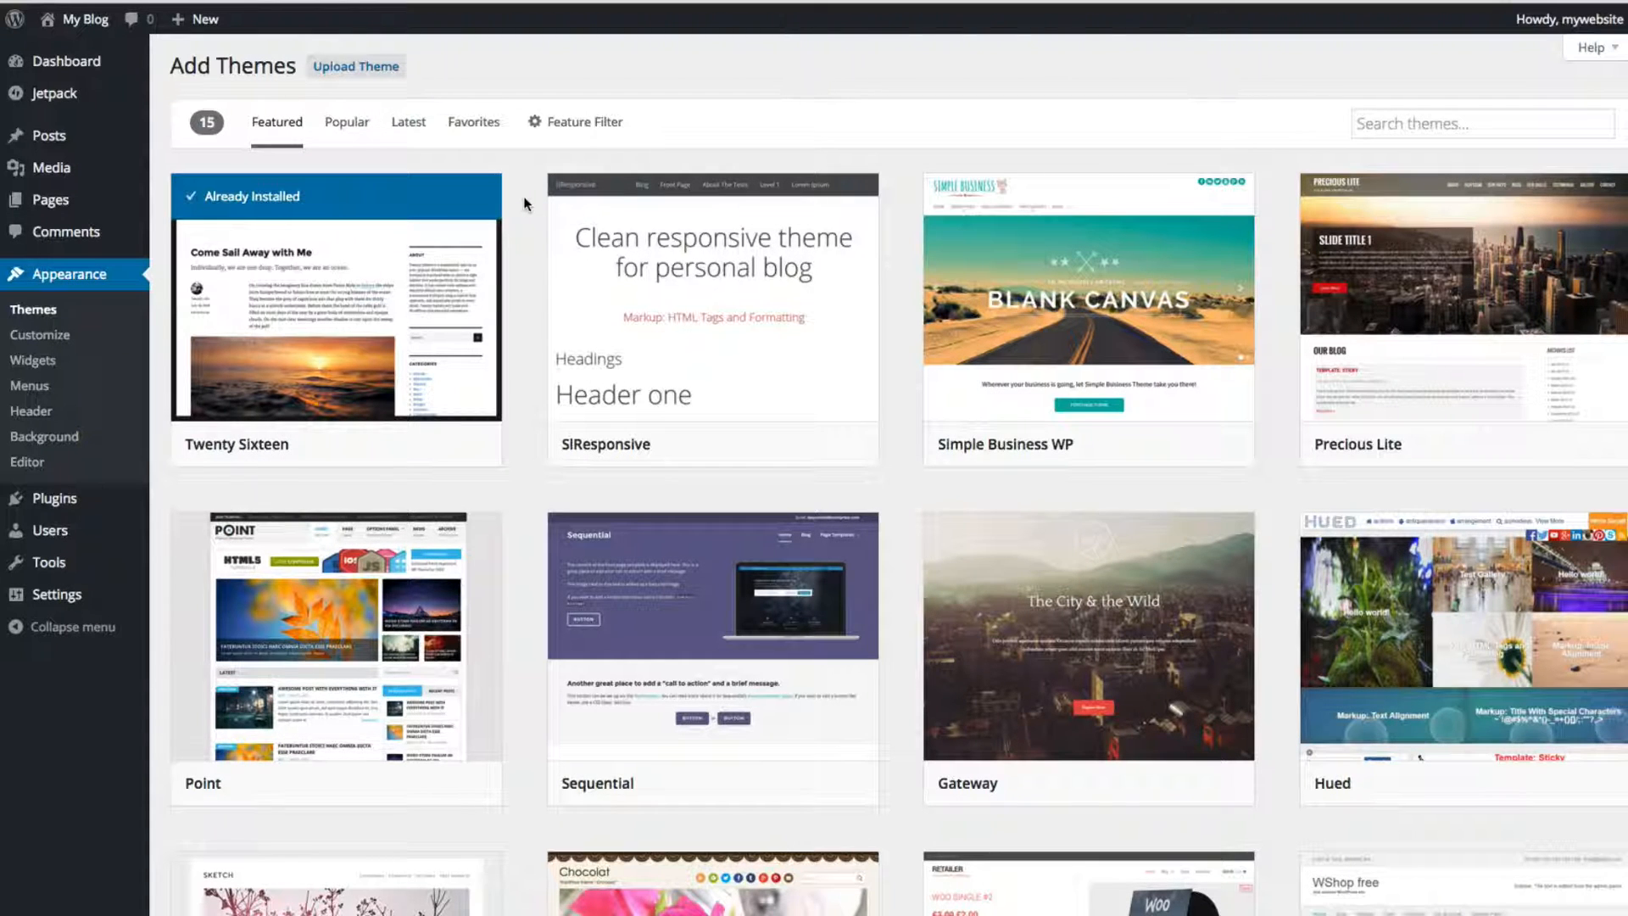
- Browse the featured themes through to the end of the list, examining designs such as Sequential, Gateway, RETAILER, Chocolat and WShop
{"action": "scroll", "coordinate": [524, 203], "scroll_direction": "down", "scroll_amount": 1}
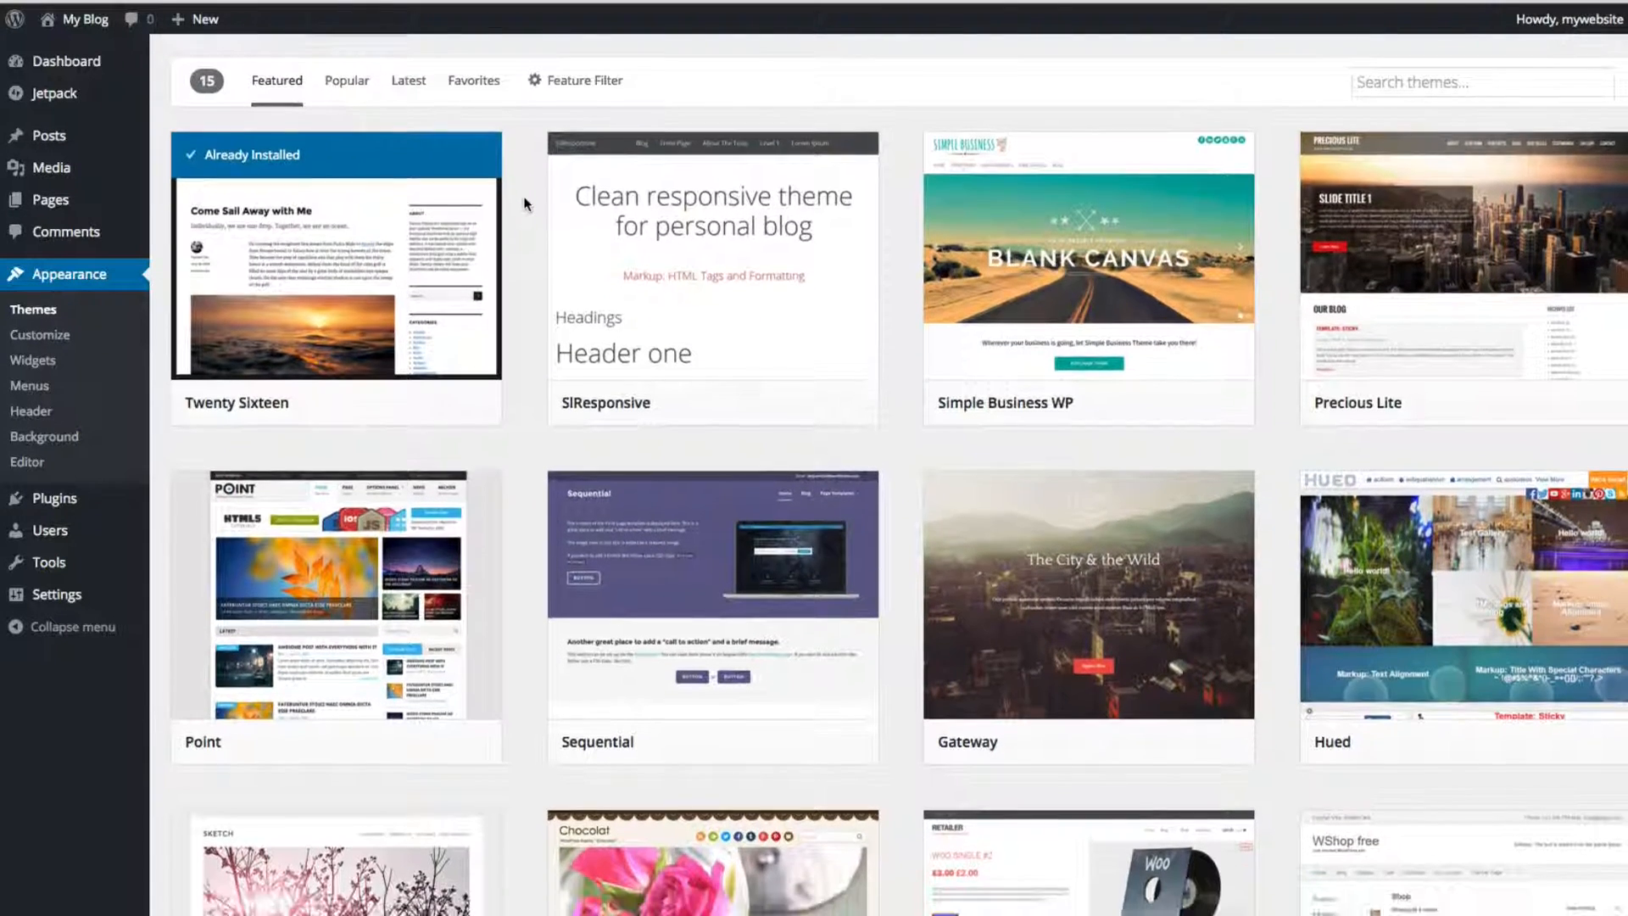
{"action": "scroll", "coordinate": [523, 204], "scroll_direction": "down", "scroll_amount": 1}
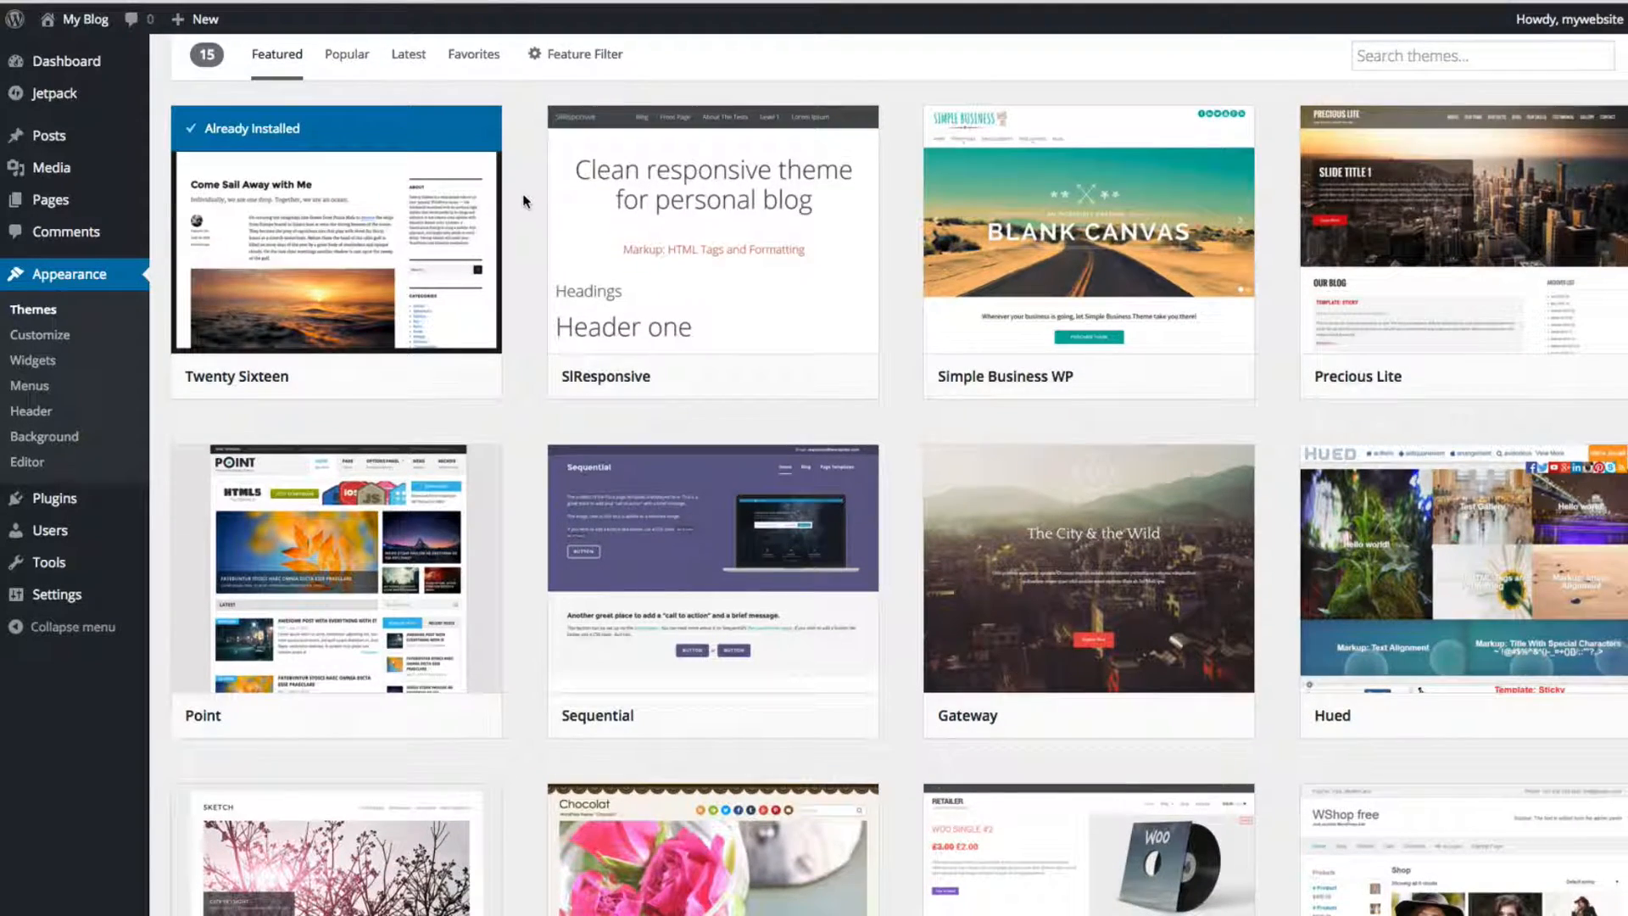
{"action": "scroll", "coordinate": [524, 202], "scroll_direction": "down", "scroll_amount": 2}
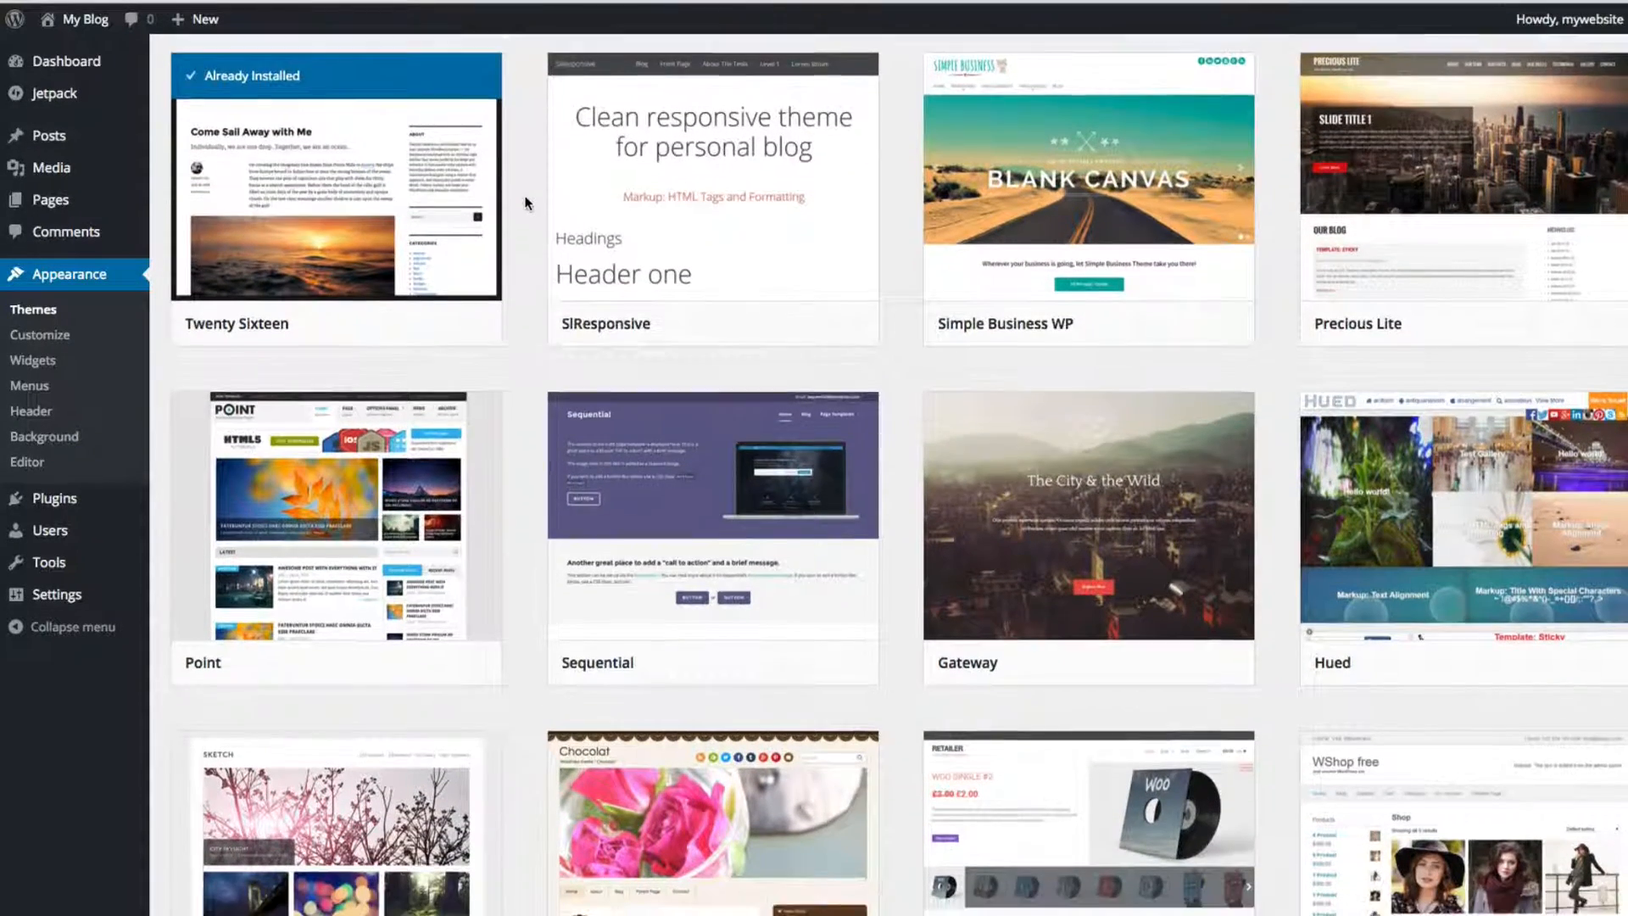
{"action": "scroll", "coordinate": [524, 203], "scroll_direction": "down", "scroll_amount": 2}
{"action": "scroll", "coordinate": [523, 204], "scroll_direction": "down", "scroll_amount": 2}
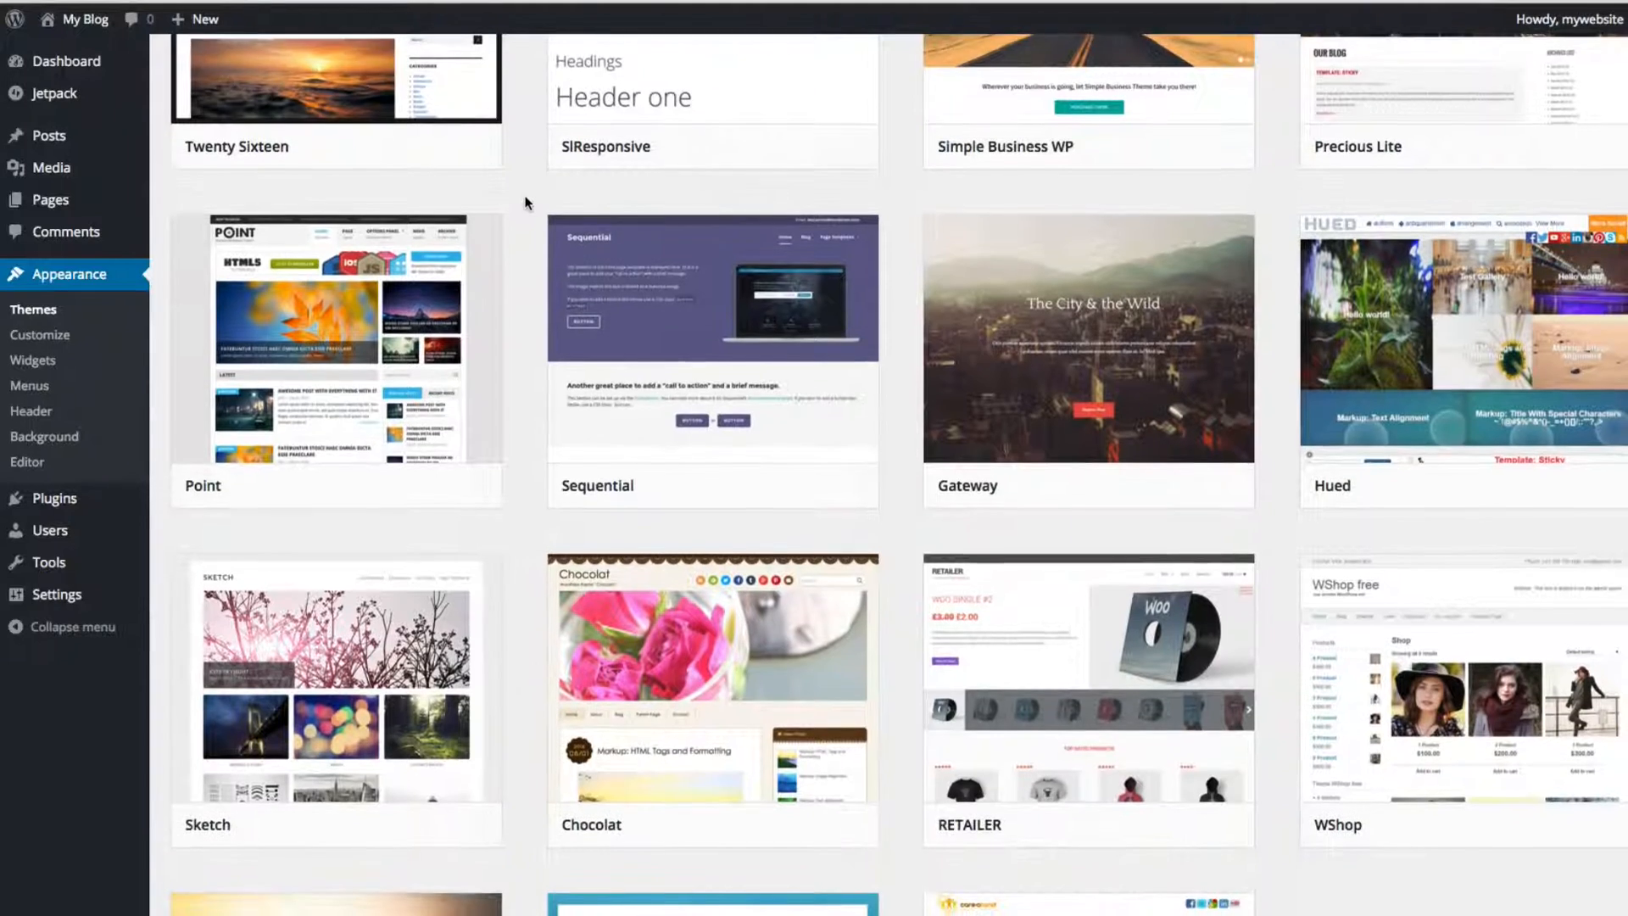
{"action": "scroll", "coordinate": [524, 204], "scroll_direction": "down", "scroll_amount": 1}
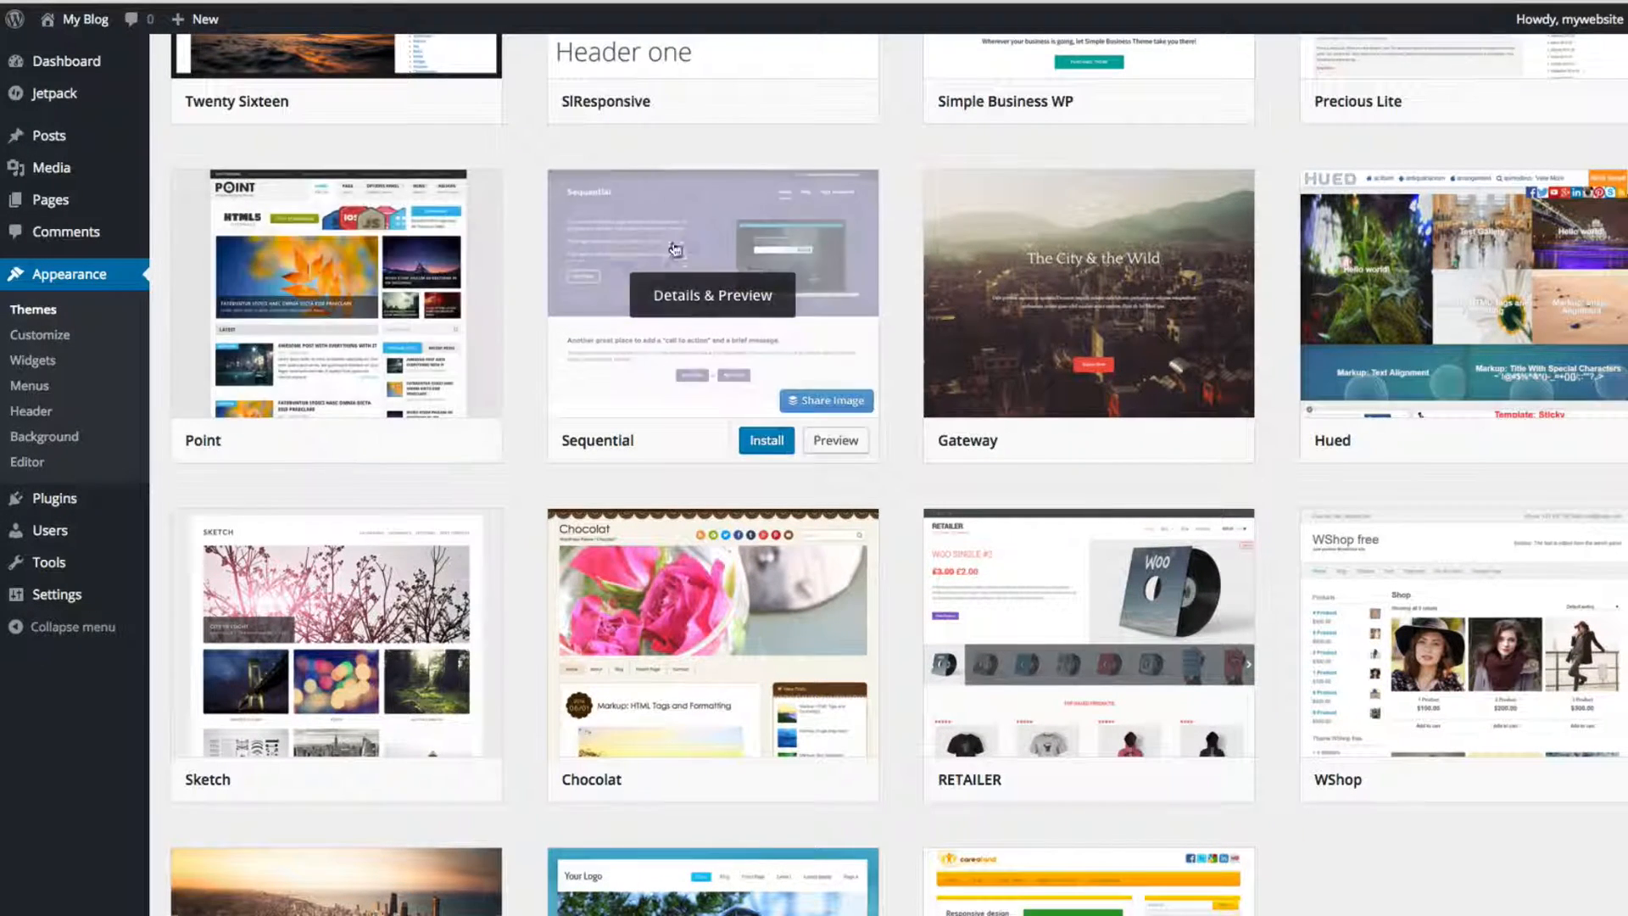
{"action": "mouse_move", "coordinate": [1020, 300]}
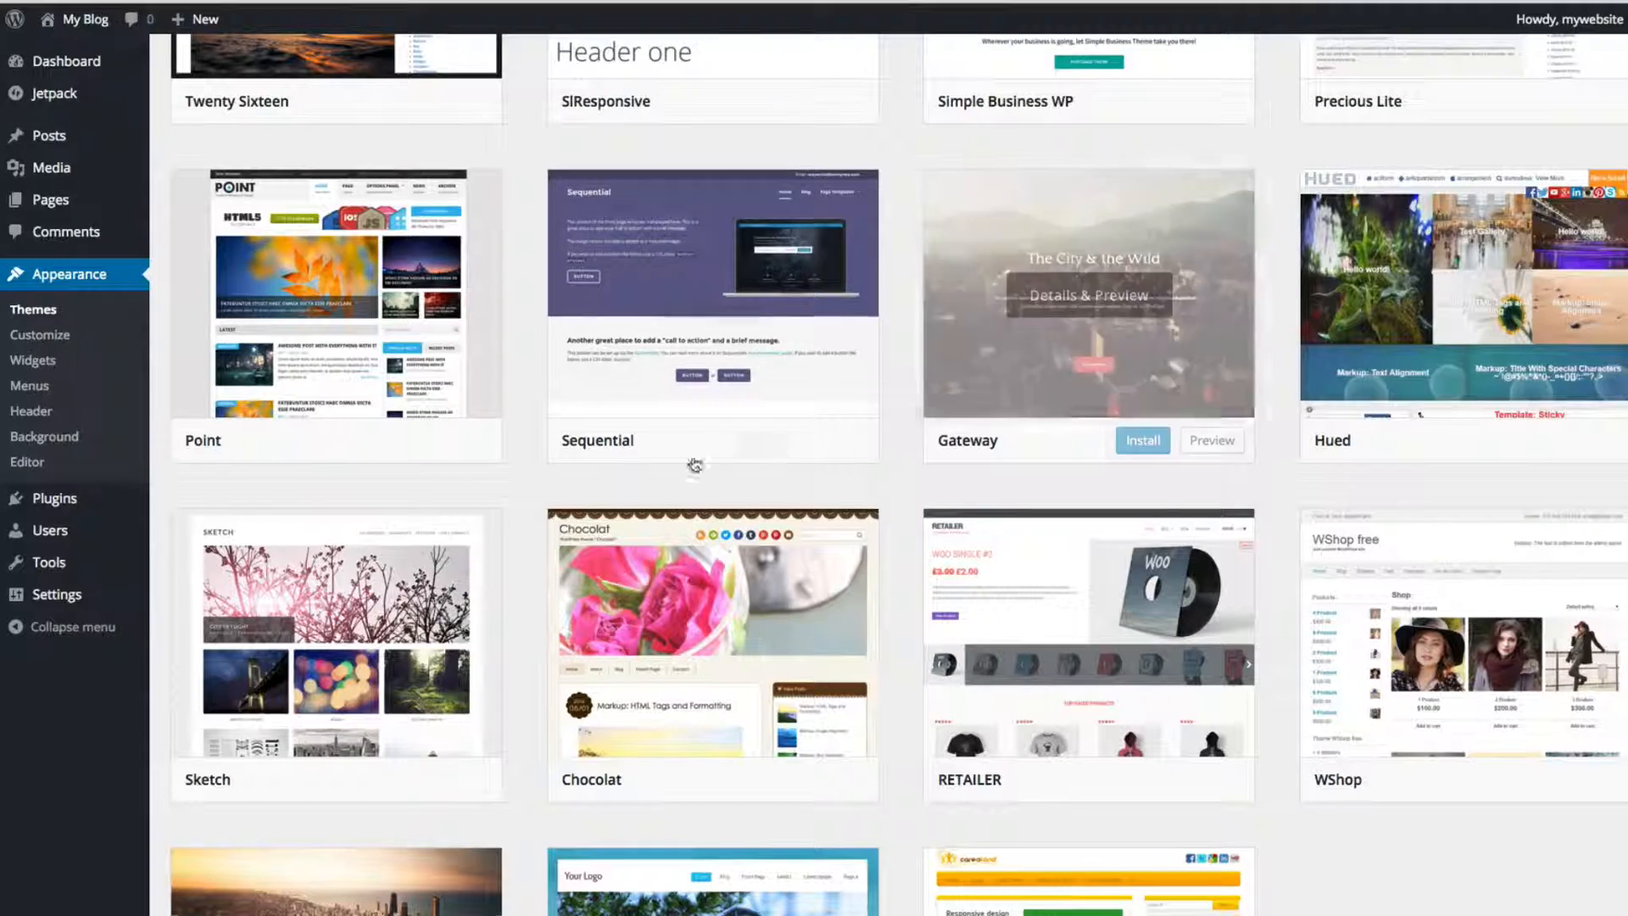
{"action": "scroll", "coordinate": [523, 193], "scroll_direction": "down", "scroll_amount": 2}
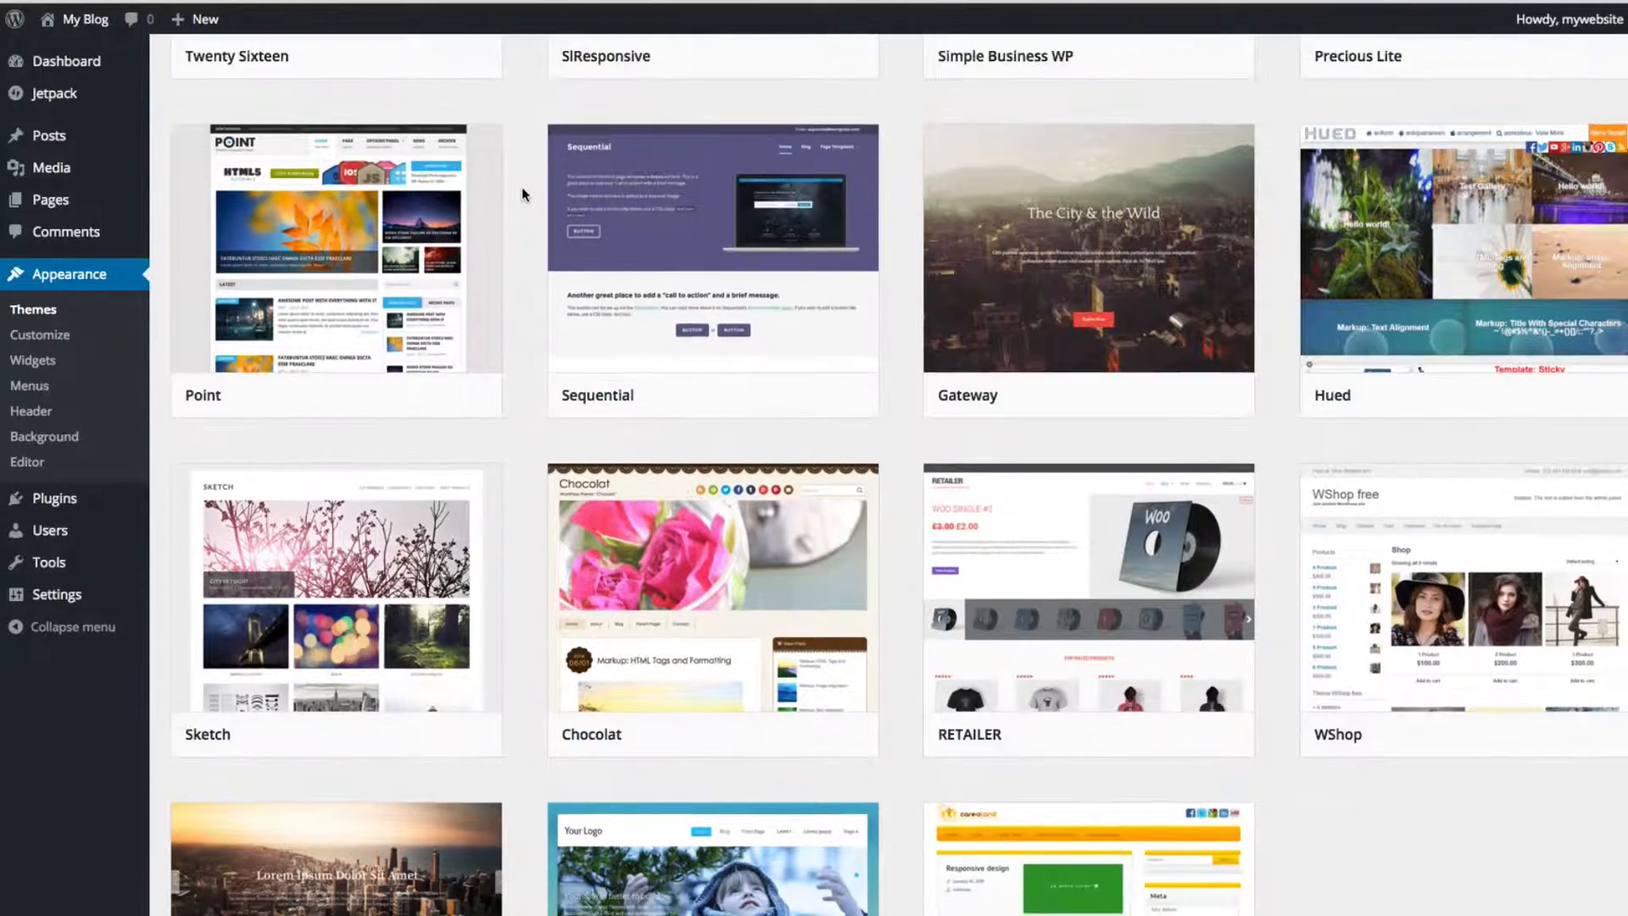
{"action": "scroll", "coordinate": [521, 194], "scroll_direction": "down", "scroll_amount": 1}
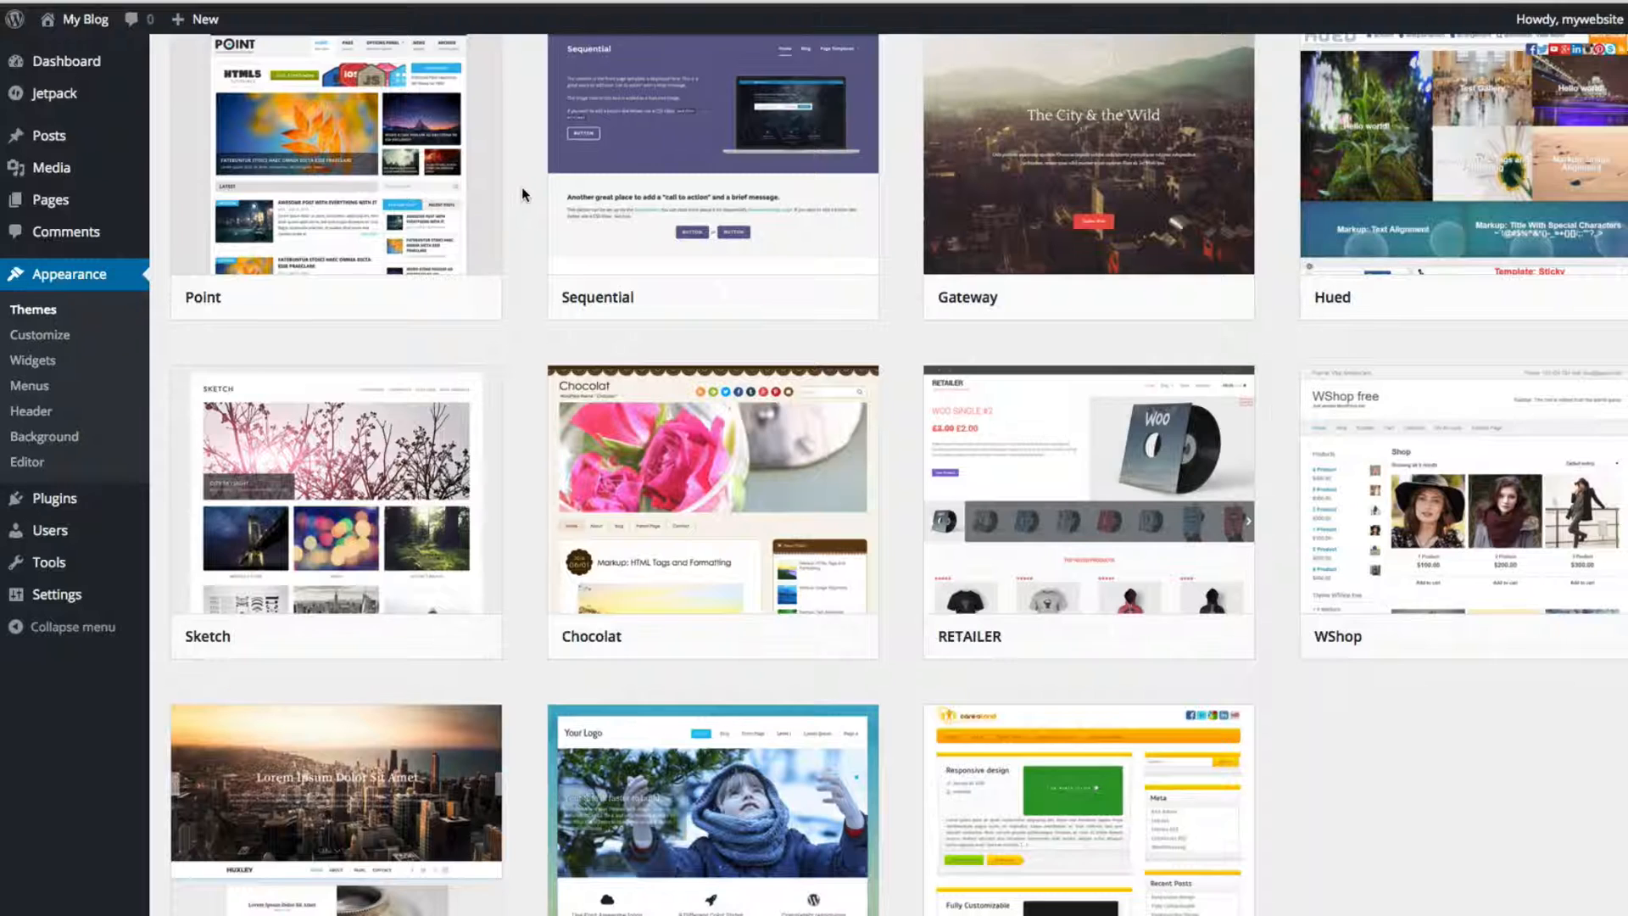
{"action": "scroll", "coordinate": [523, 194], "scroll_direction": "down", "scroll_amount": 3}
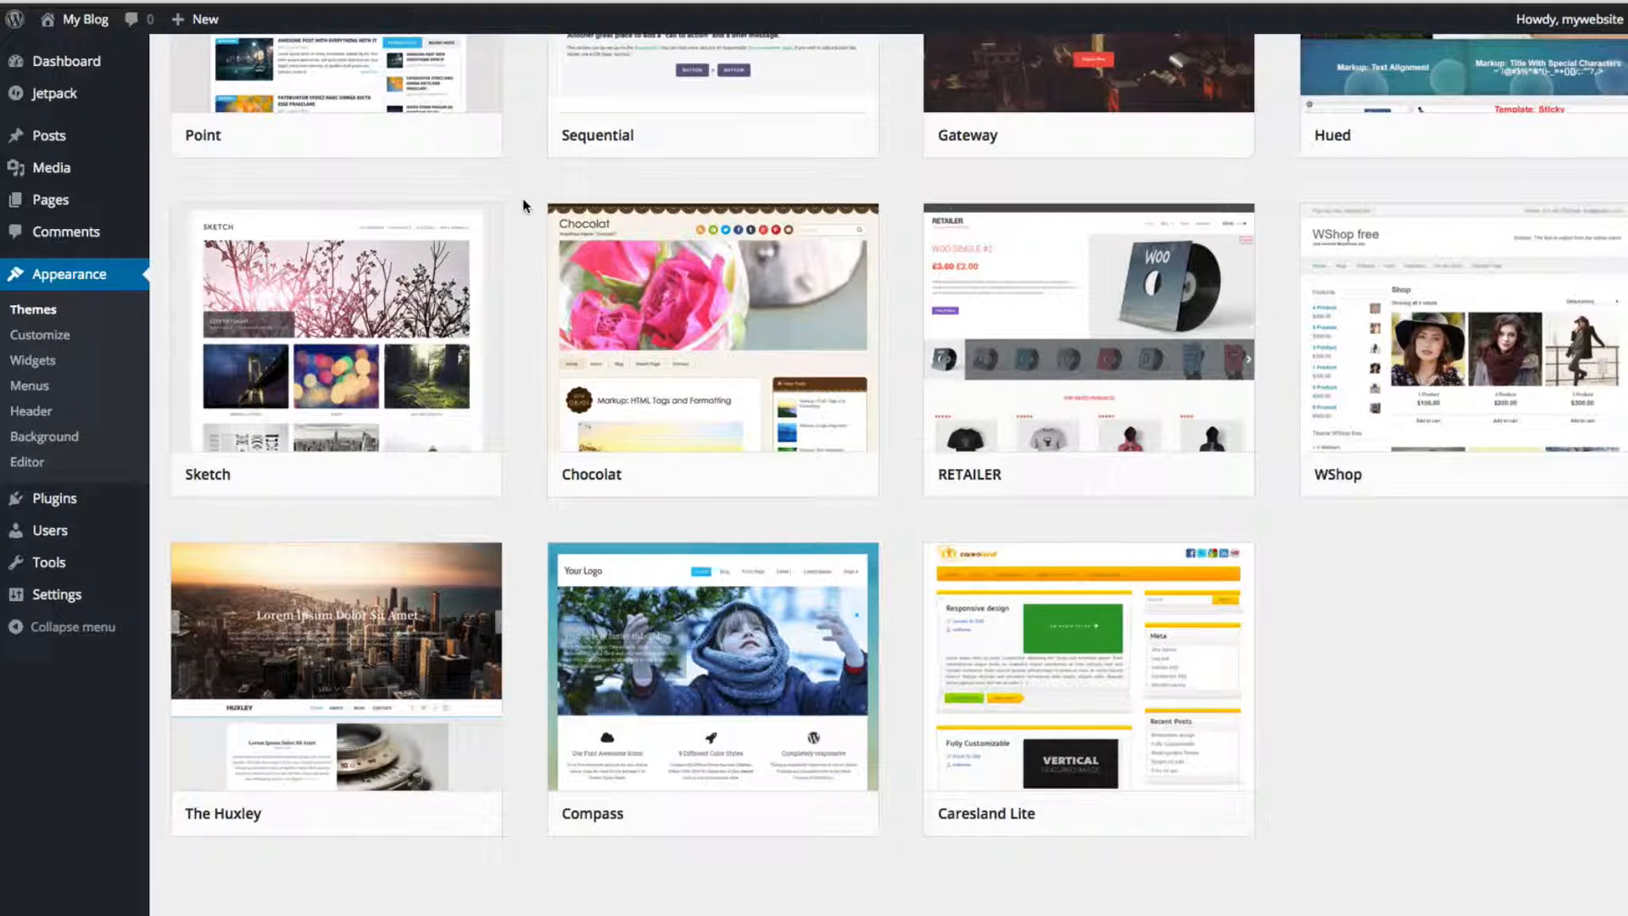
{"action": "mouse_move", "coordinate": [1092, 297]}
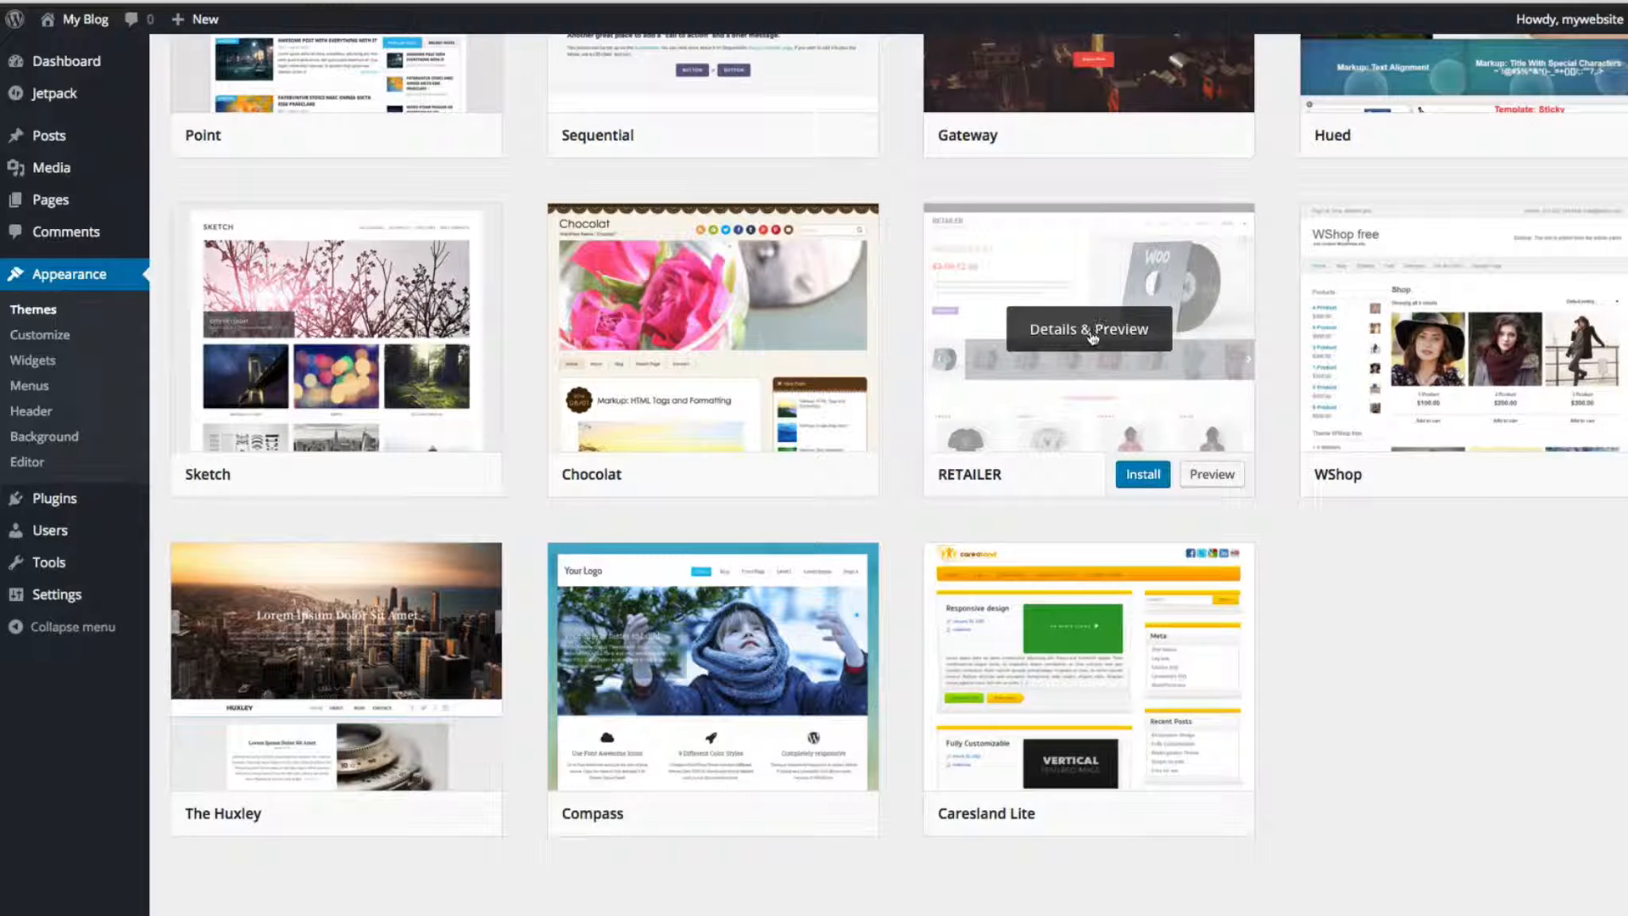
{"action": "mouse_move", "coordinate": [637, 418]}
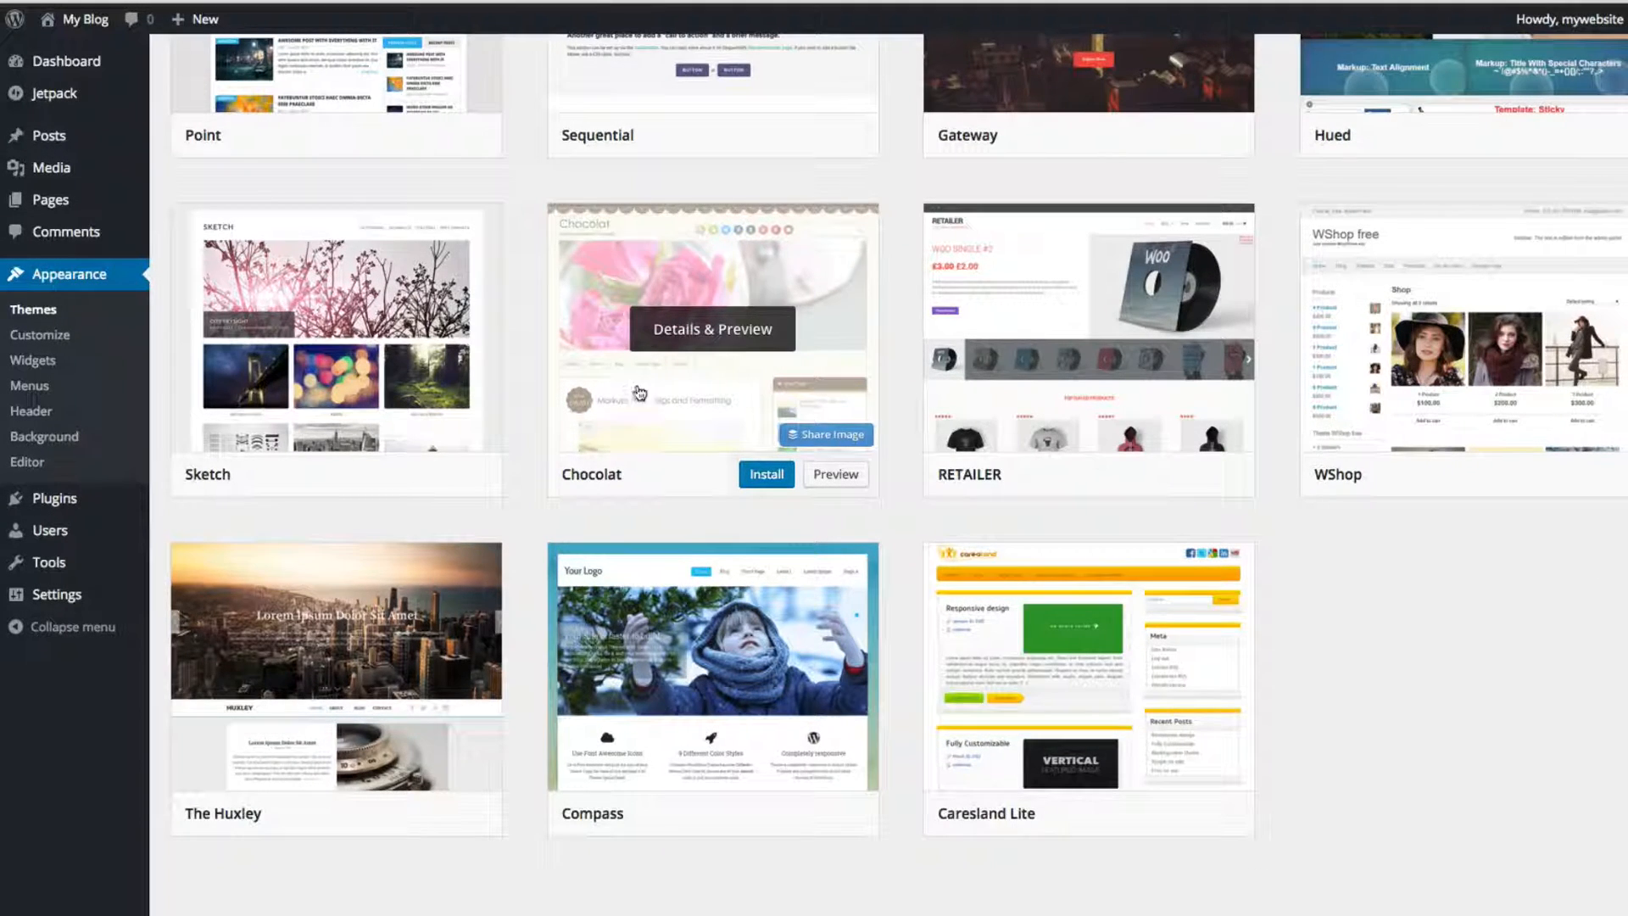
{"action": "mouse_move", "coordinate": [360, 307]}
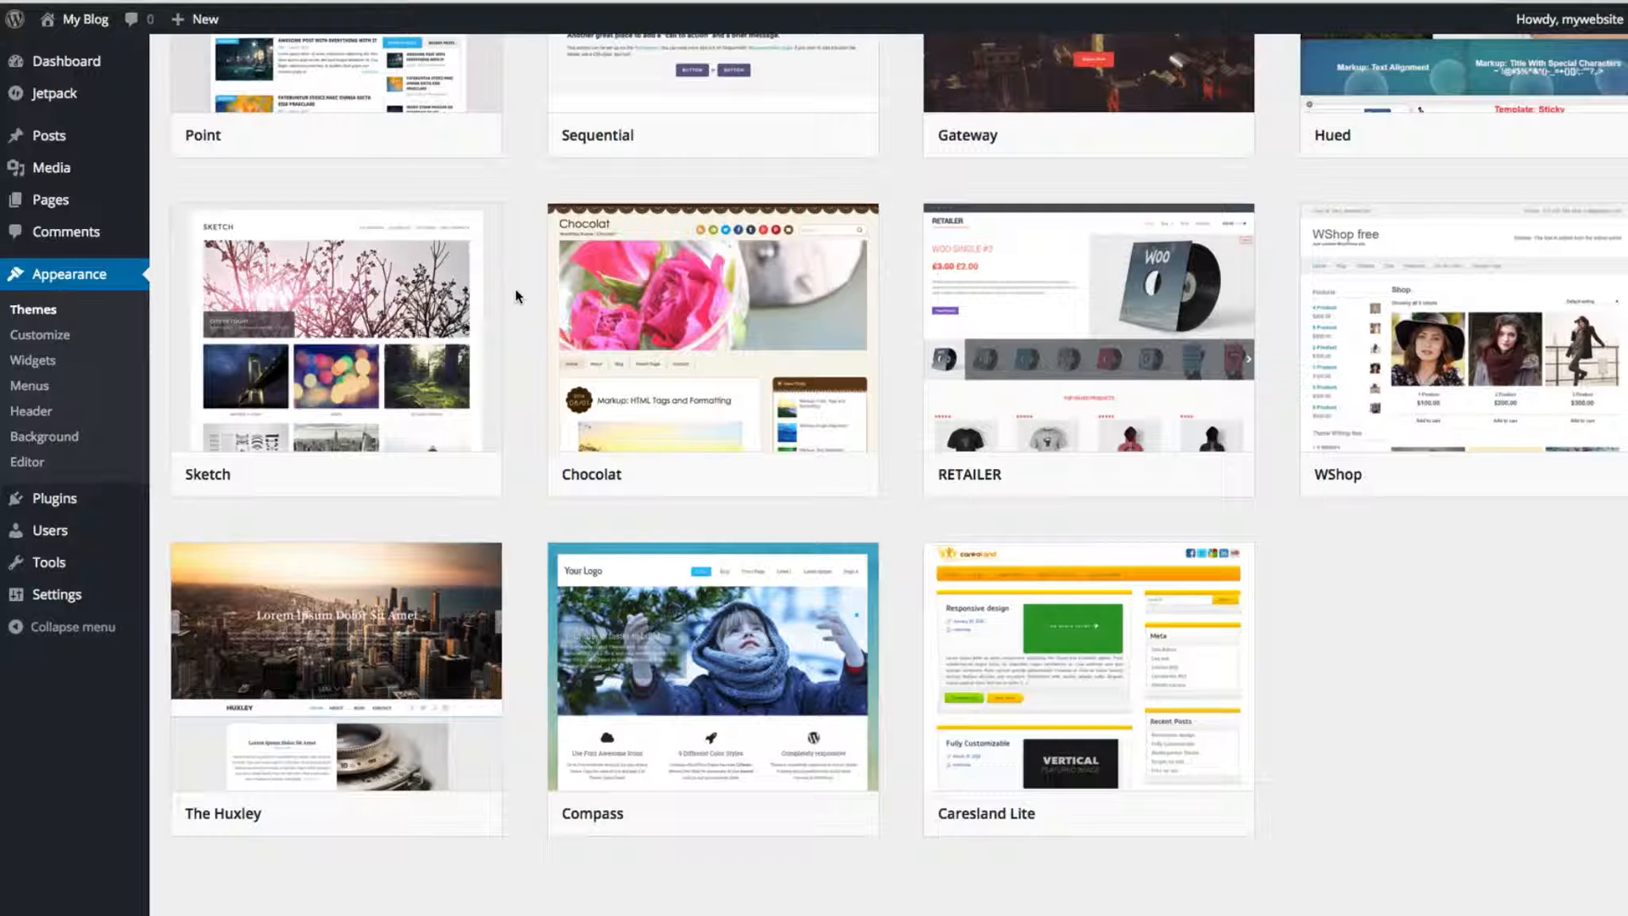
{"action": "mouse_move", "coordinate": [469, 305]}
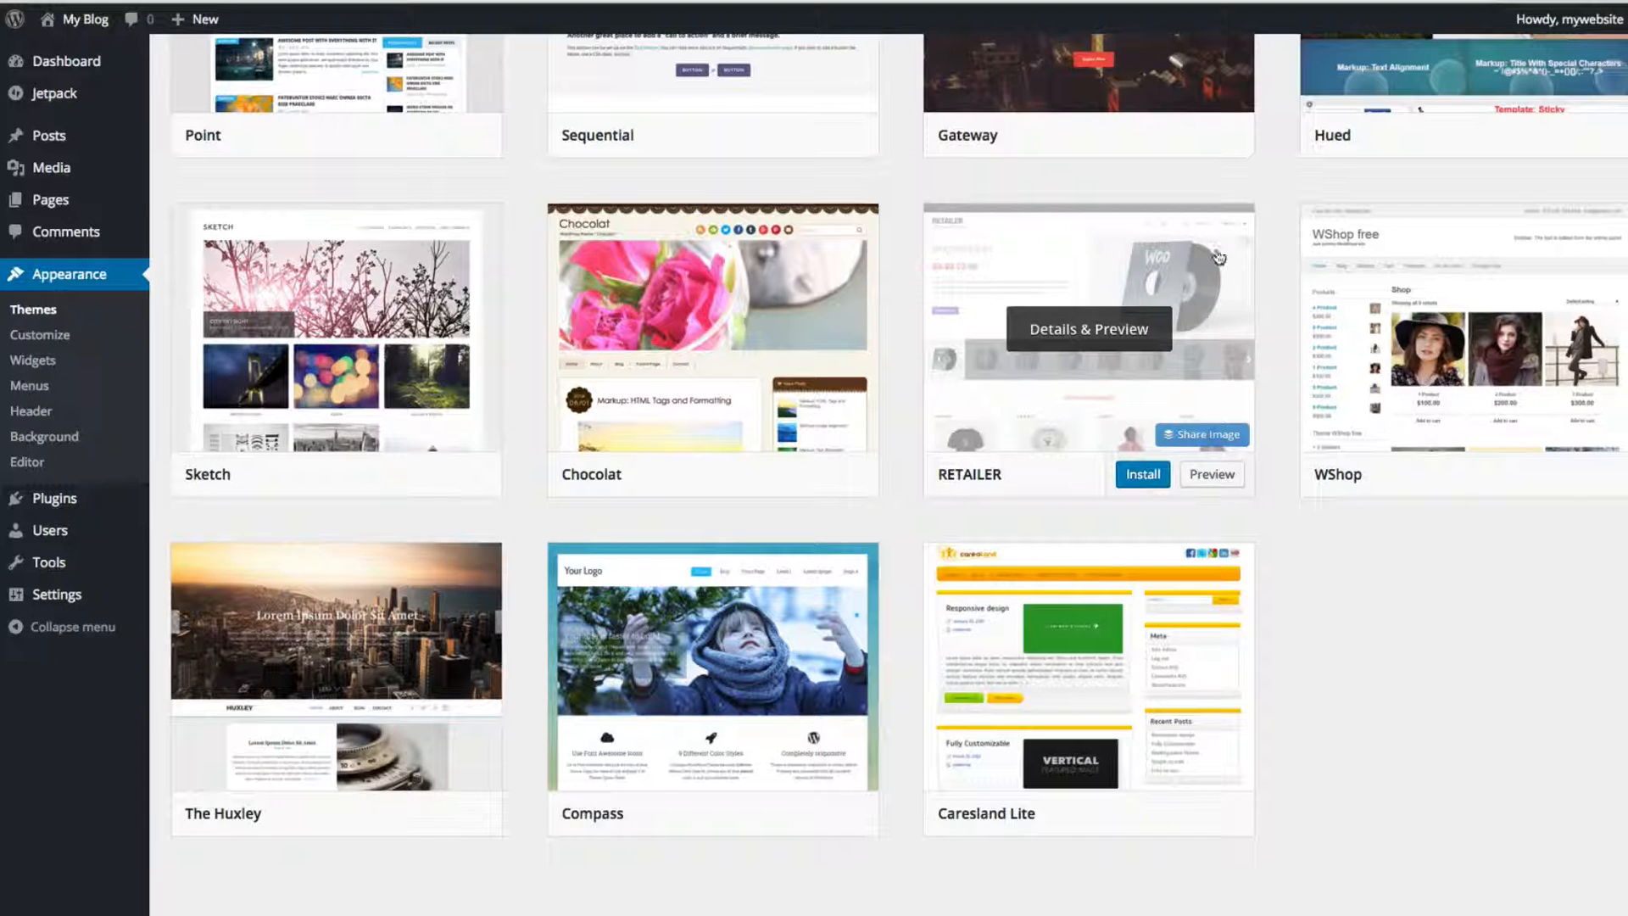
{"action": "mouse_move", "coordinate": [1357, 298]}
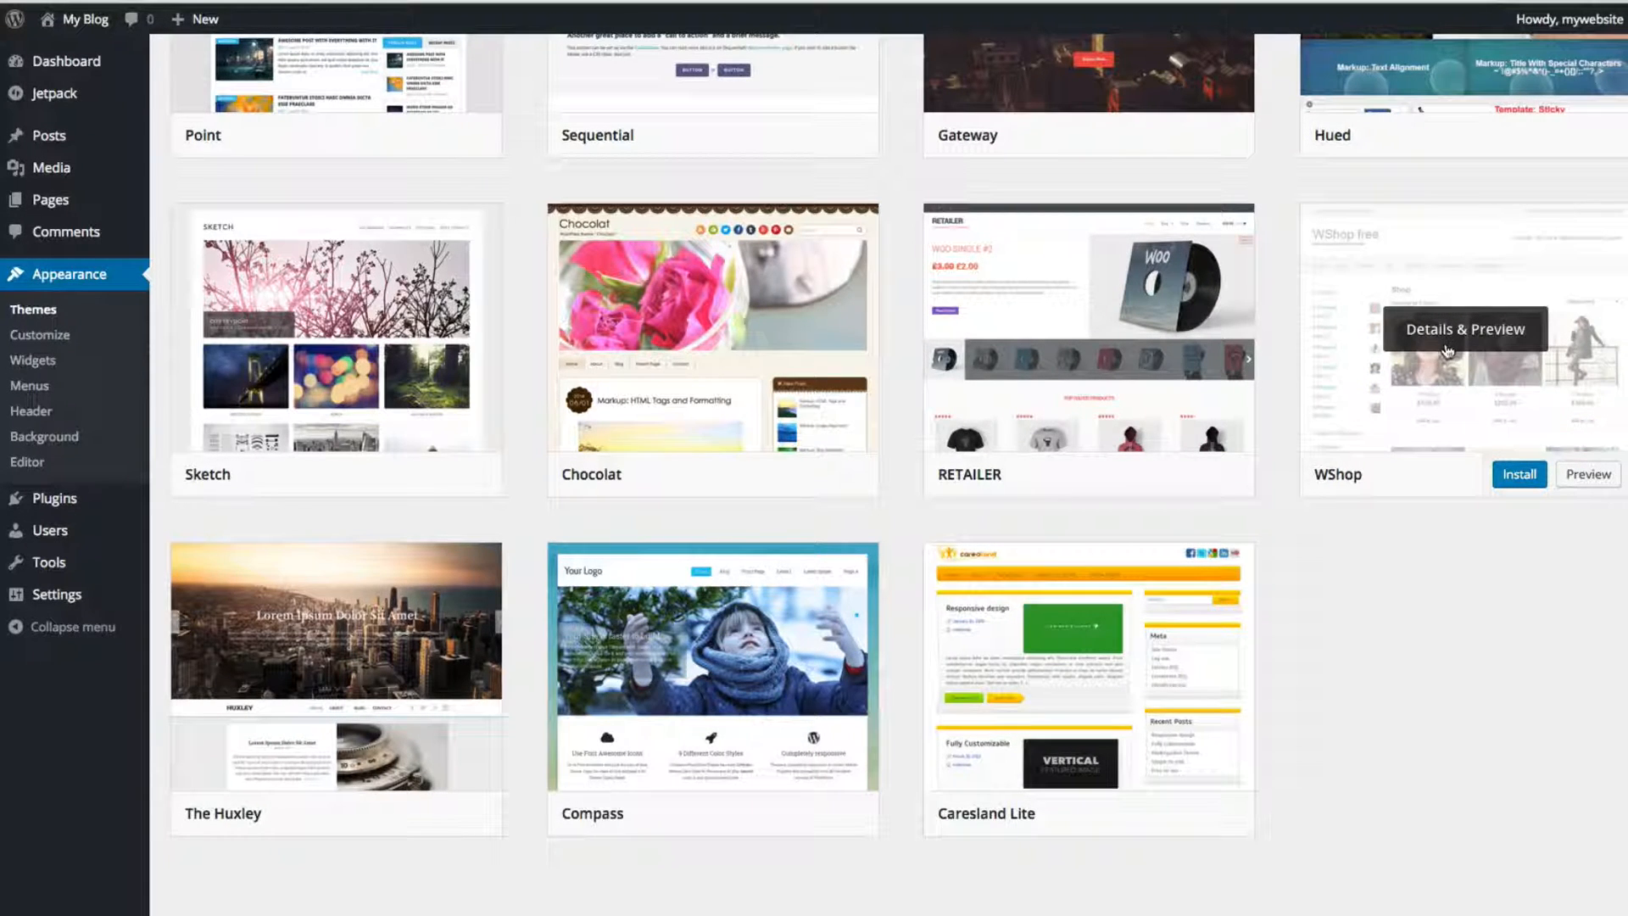
{"action": "mouse_move", "coordinate": [1113, 627]}
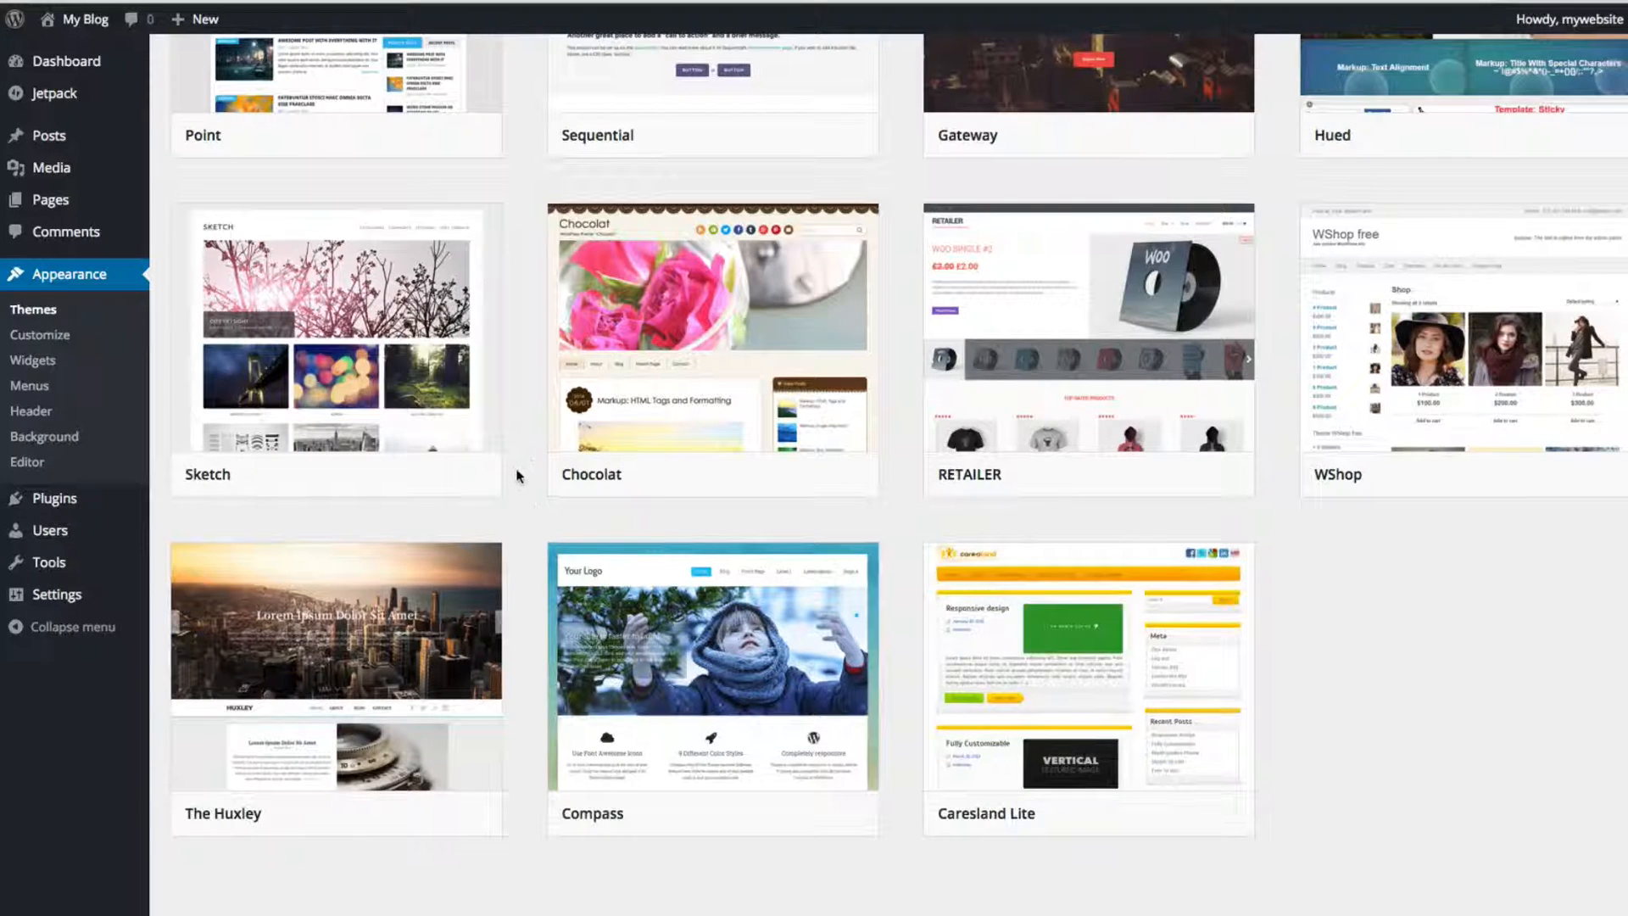
{"action": "scroll", "coordinate": [519, 476], "scroll_direction": "up", "scroll_amount": 8}
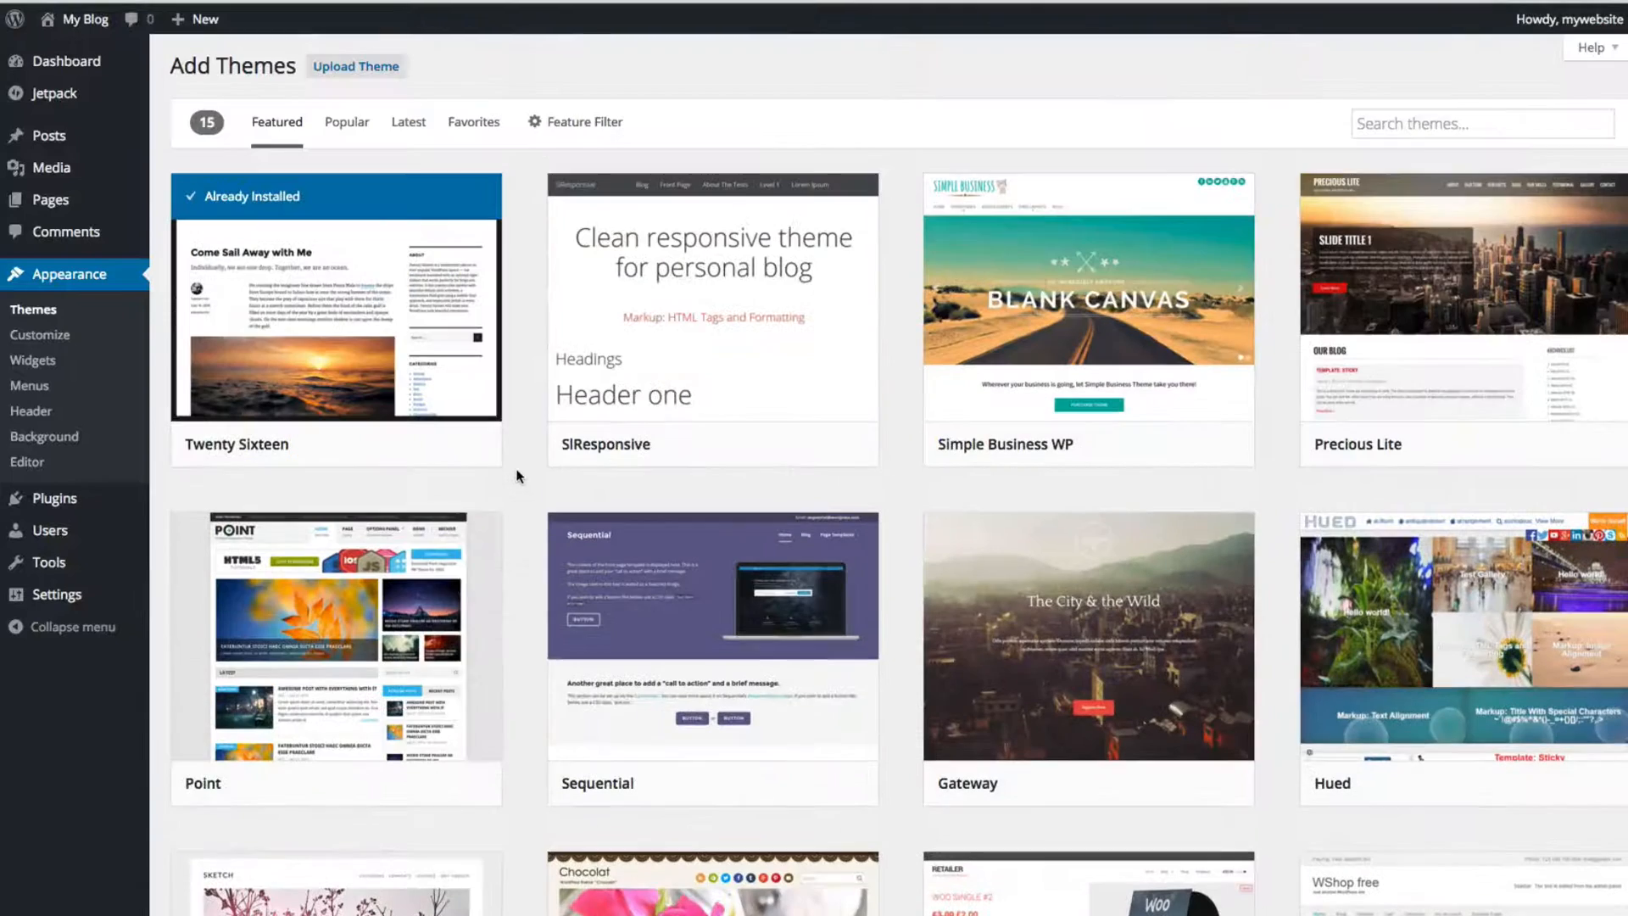
- Browse the popular themes in the catalogue down to the rows with Make, Sugar and Spice, Moesia and Fashionistas
{"action": "left_click", "coordinate": [346, 127]}
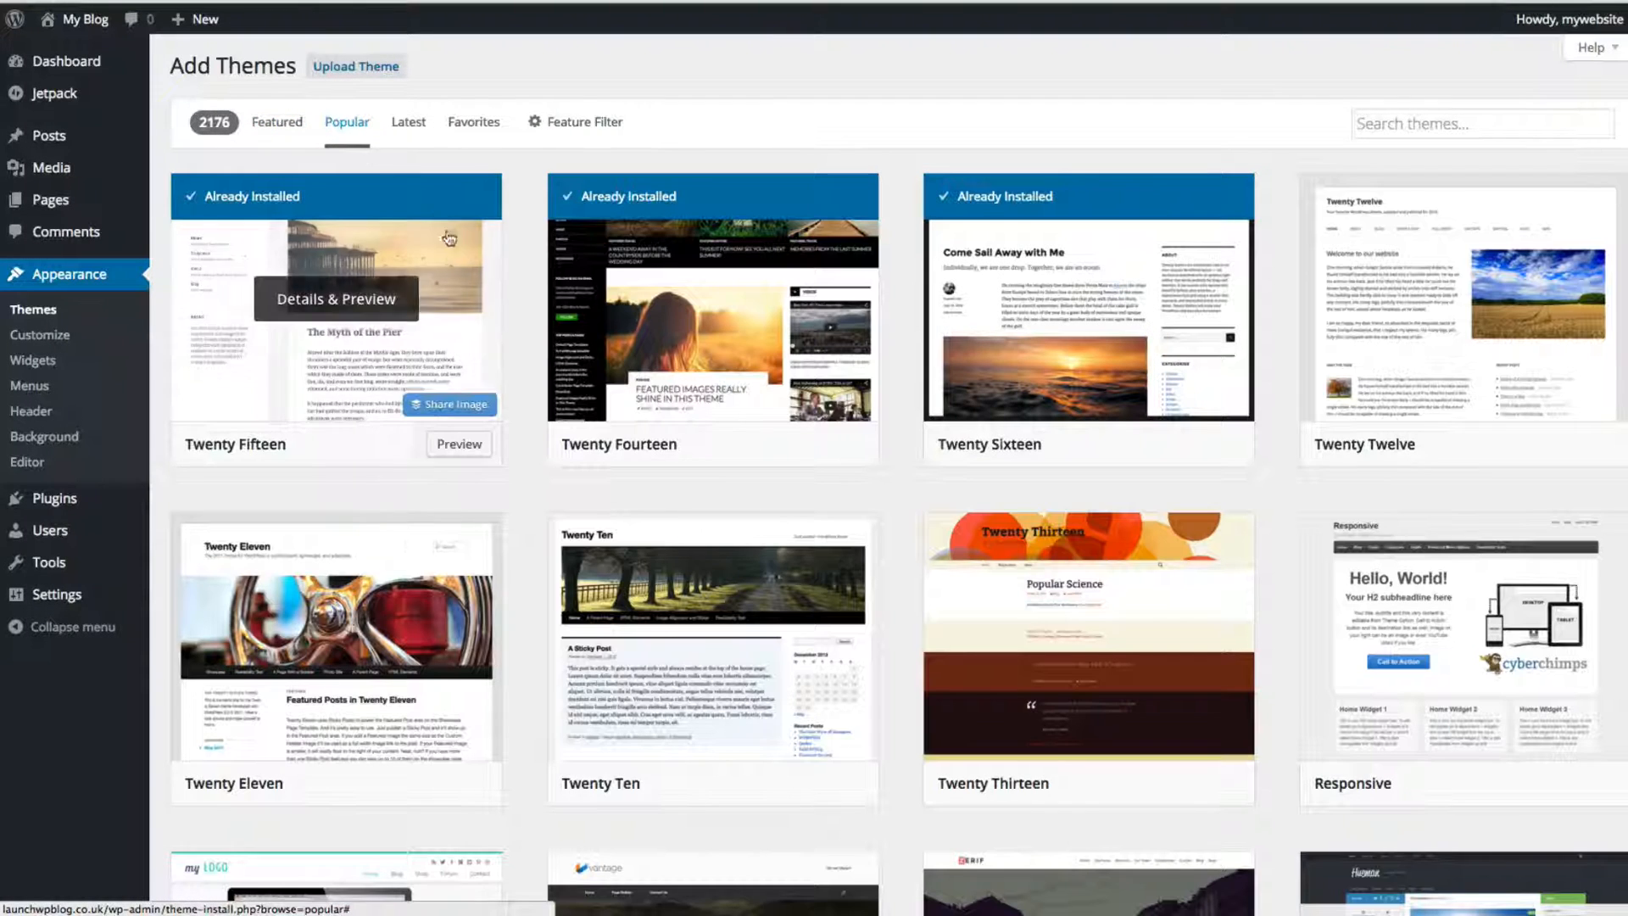
{"action": "scroll", "coordinate": [525, 250], "scroll_direction": "down", "scroll_amount": 2}
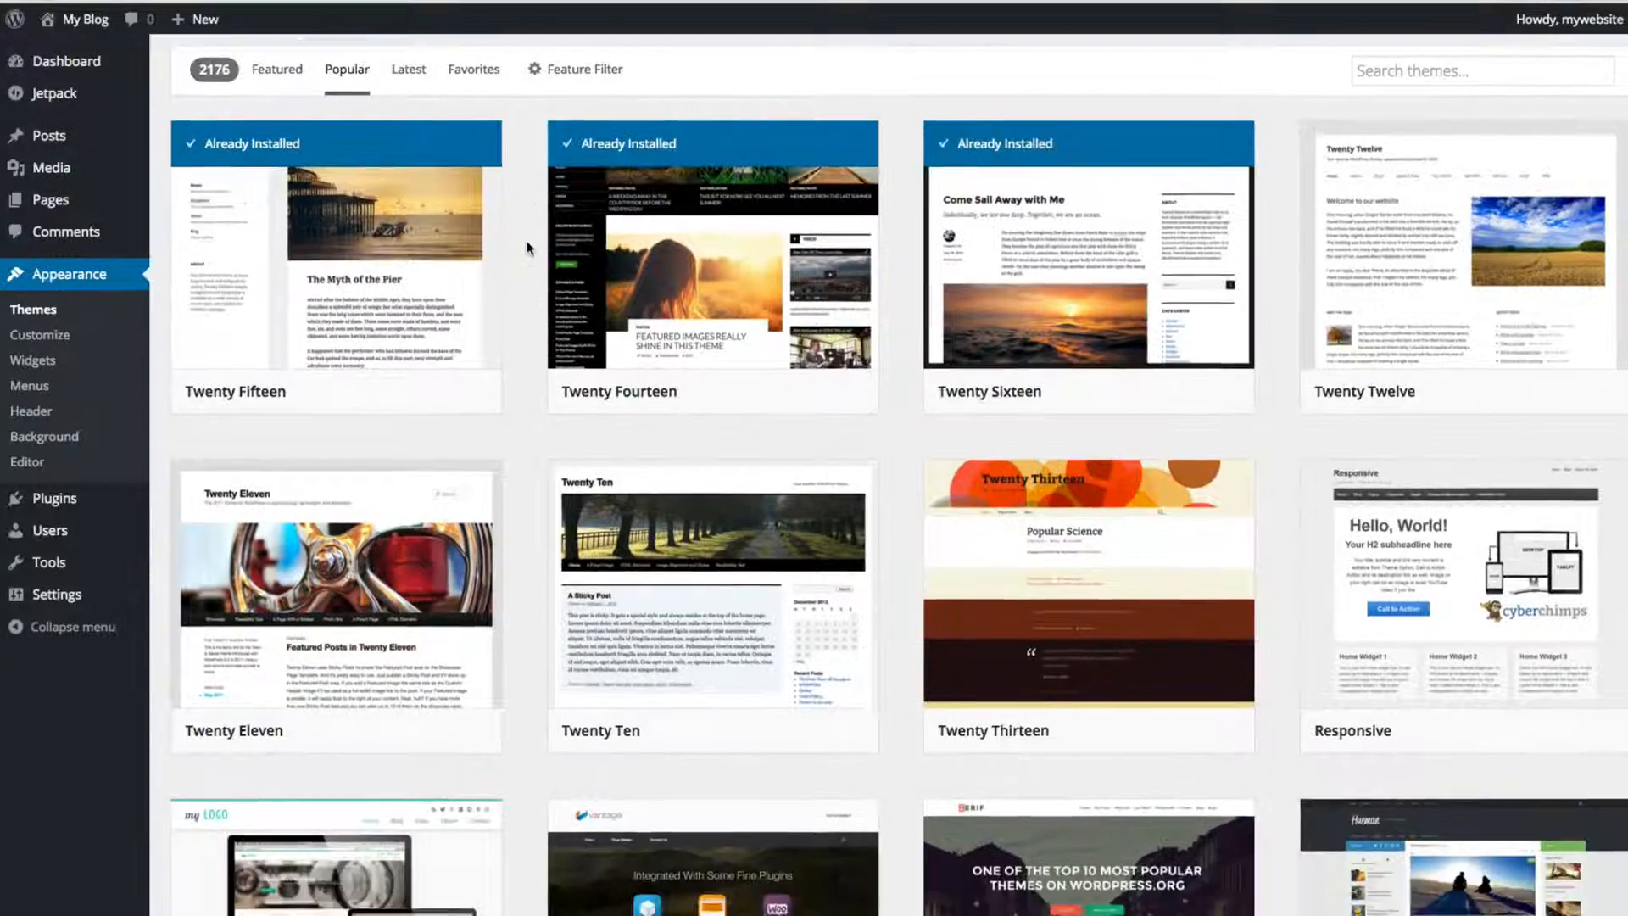
{"action": "scroll", "coordinate": [527, 248], "scroll_direction": "down", "scroll_amount": 5}
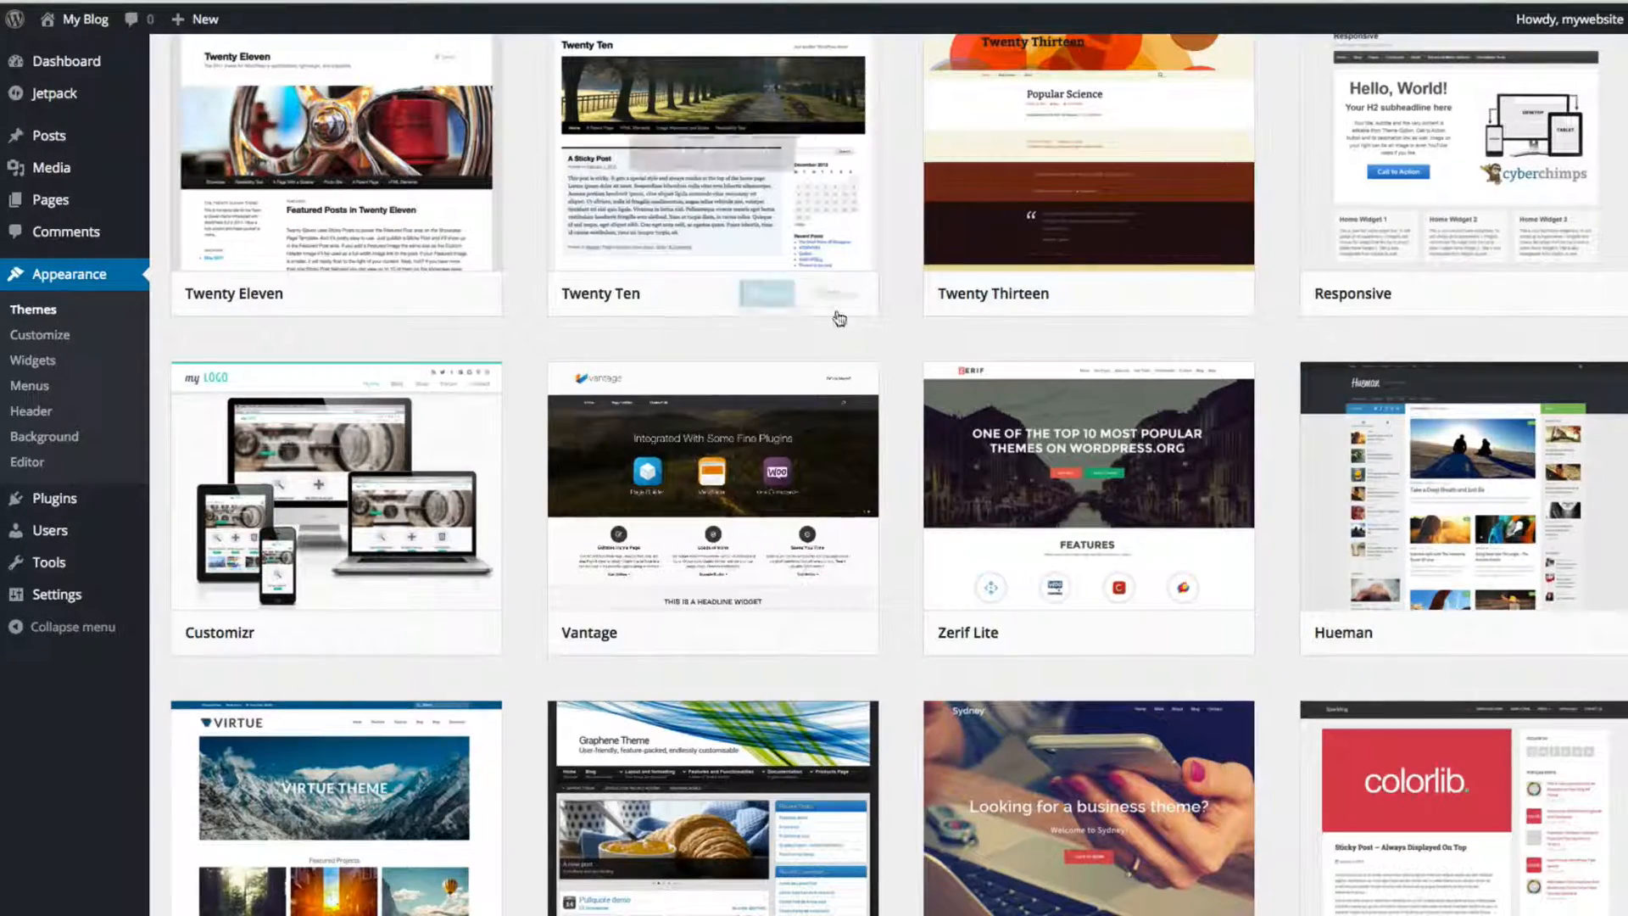
{"action": "mouse_move", "coordinate": [1070, 536]}
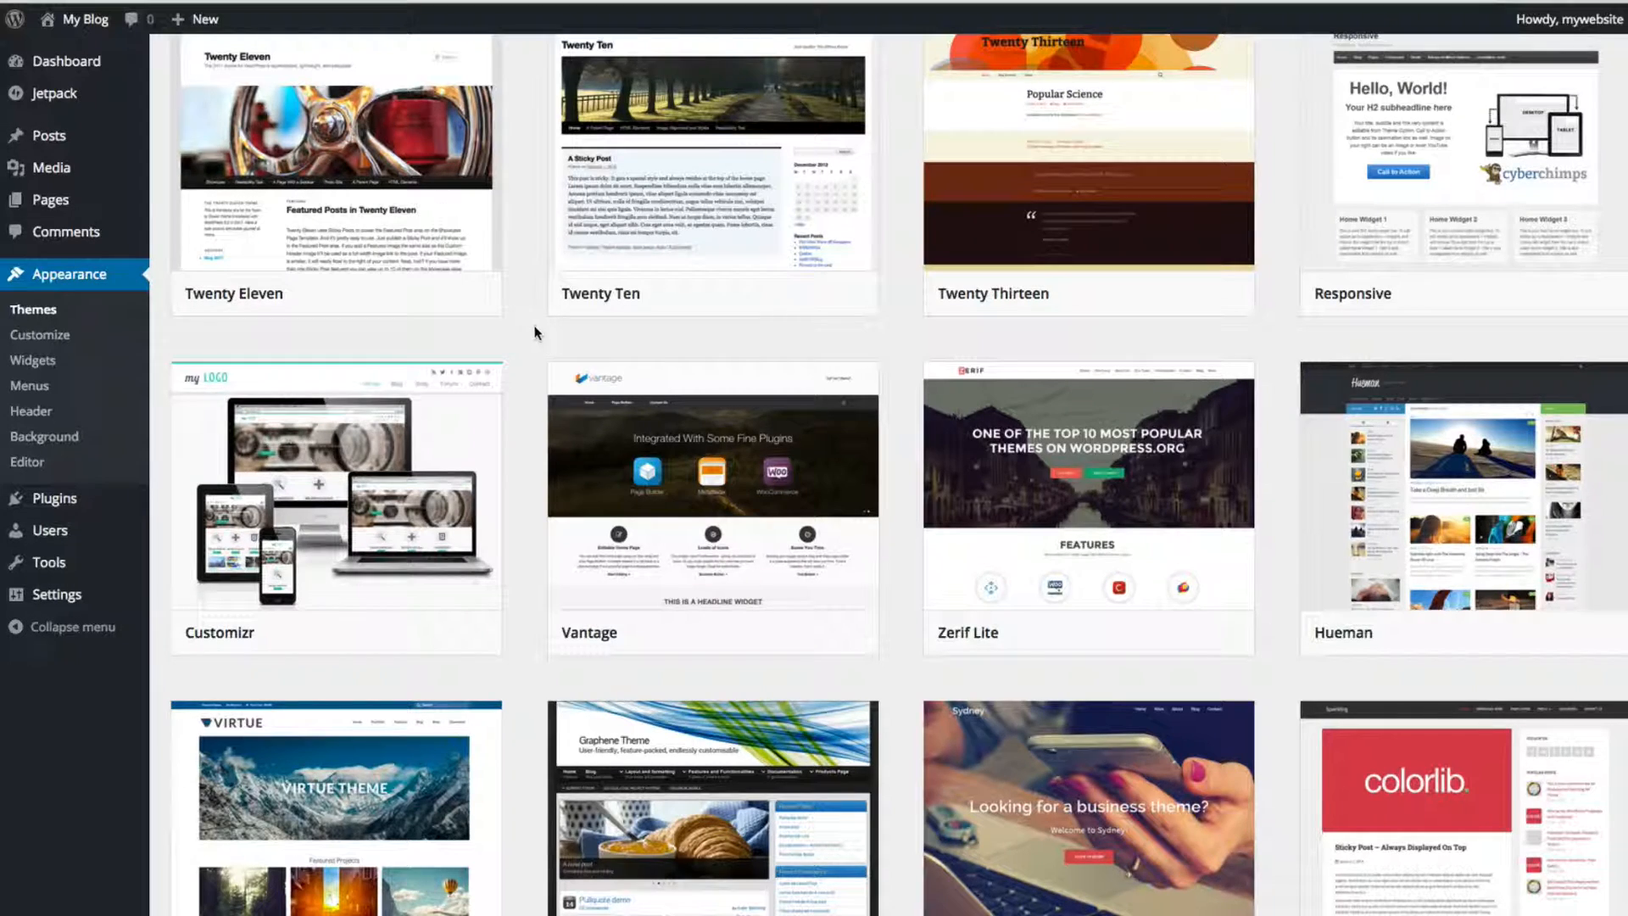
{"action": "scroll", "coordinate": [530, 333], "scroll_direction": "down", "scroll_amount": 6}
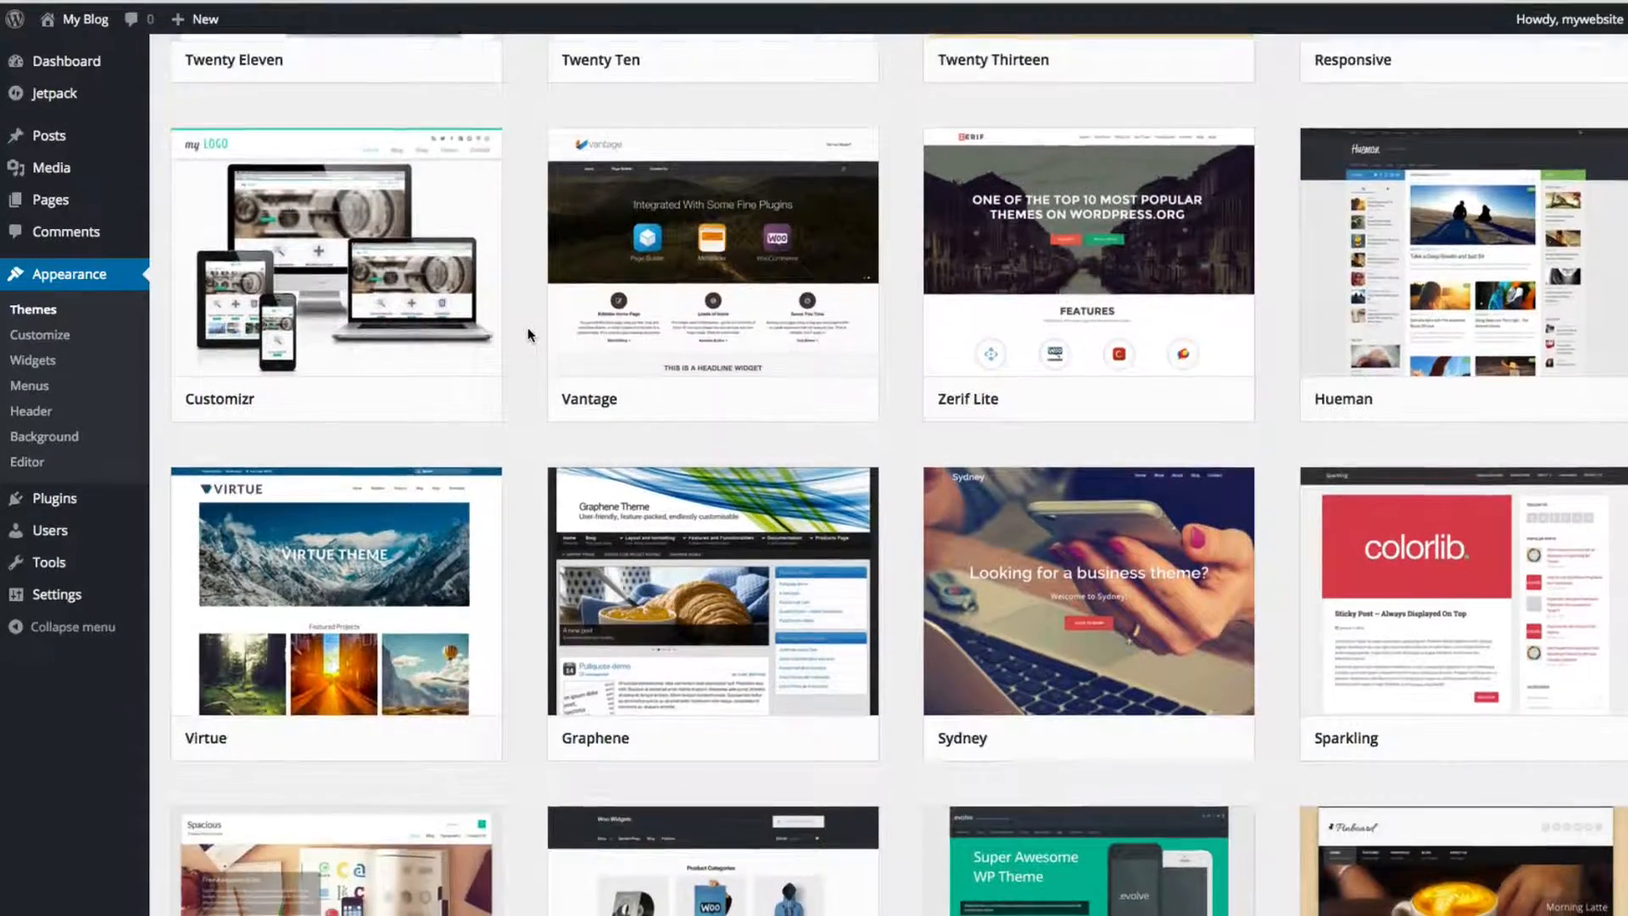
{"action": "scroll", "coordinate": [528, 334], "scroll_direction": "down", "scroll_amount": 6}
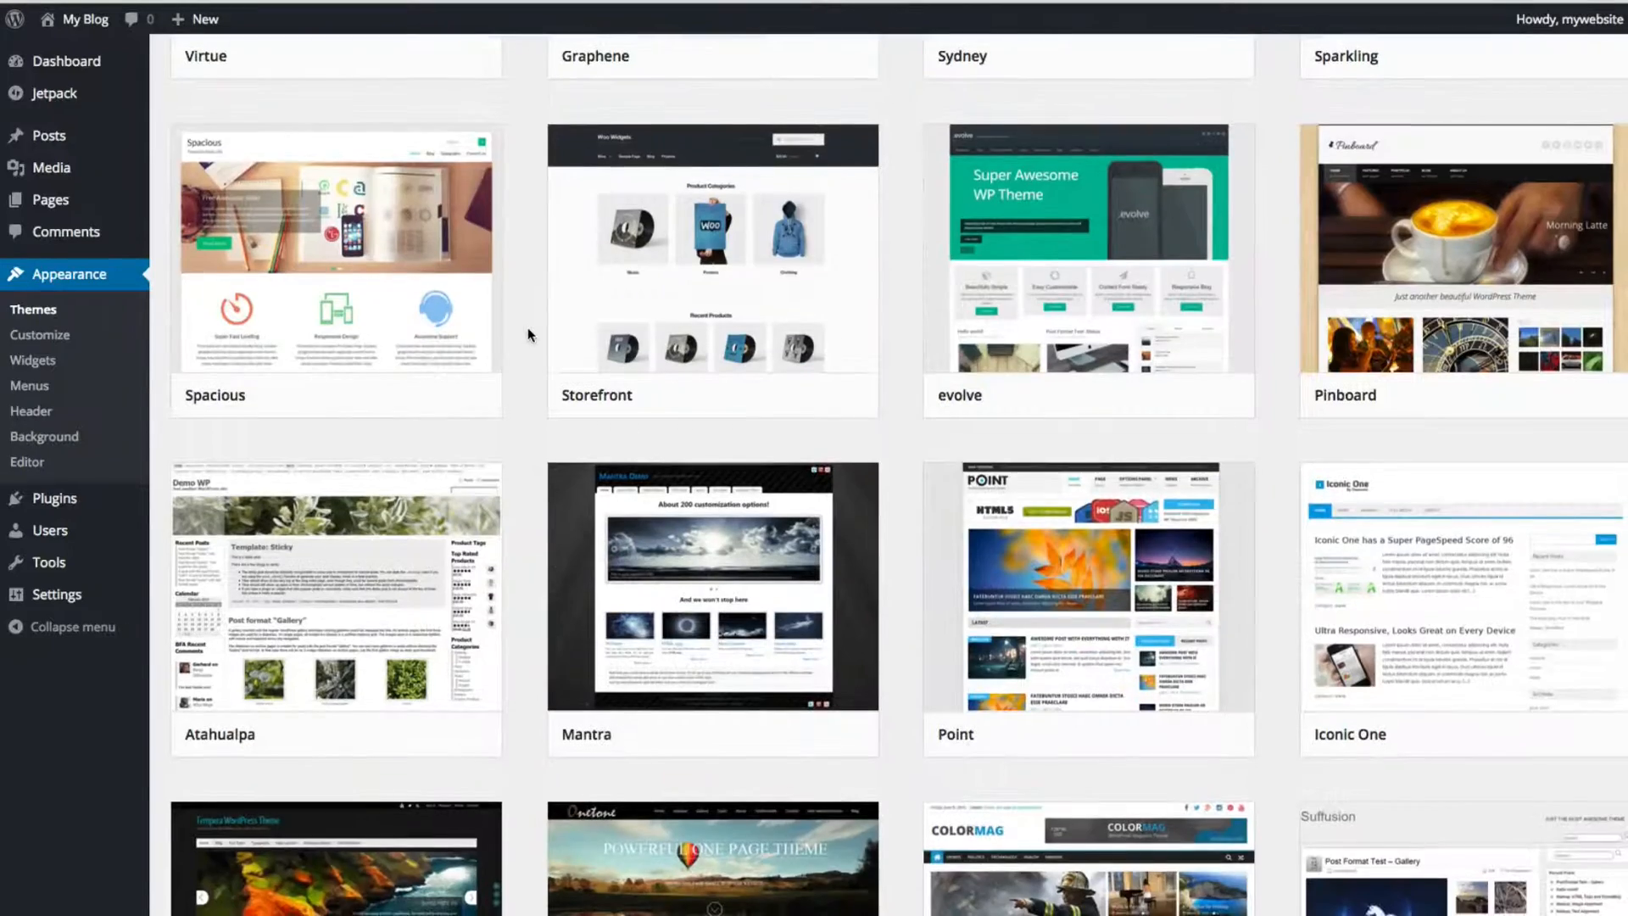
{"action": "scroll", "coordinate": [528, 334], "scroll_direction": "down", "scroll_amount": 2}
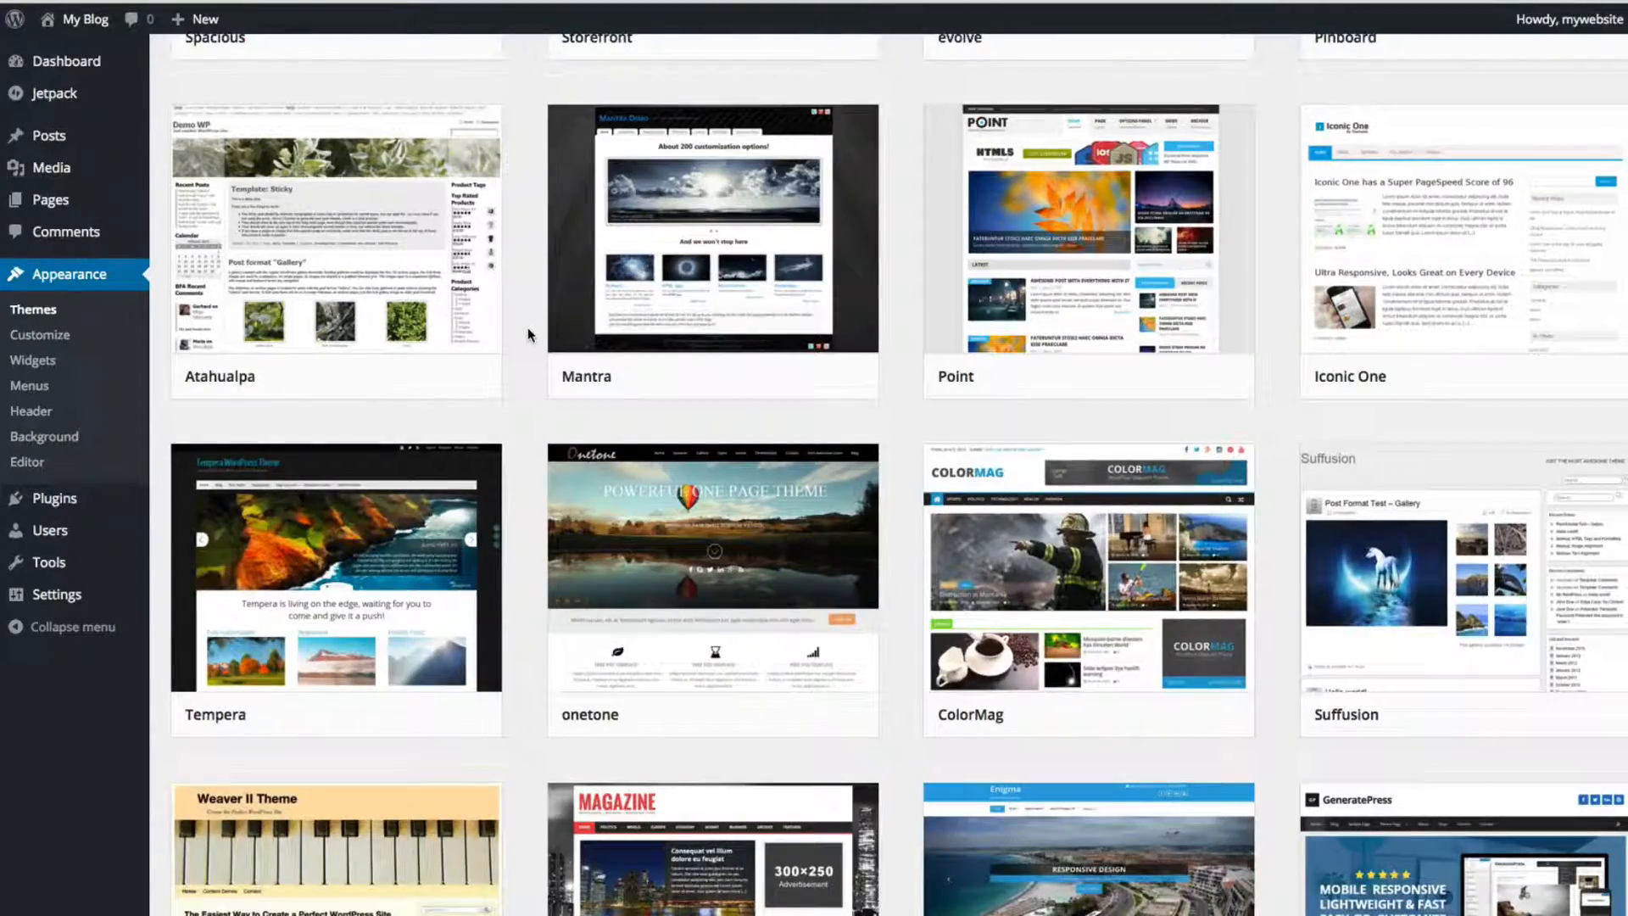
{"action": "scroll", "coordinate": [527, 330], "scroll_direction": "down", "scroll_amount": 1}
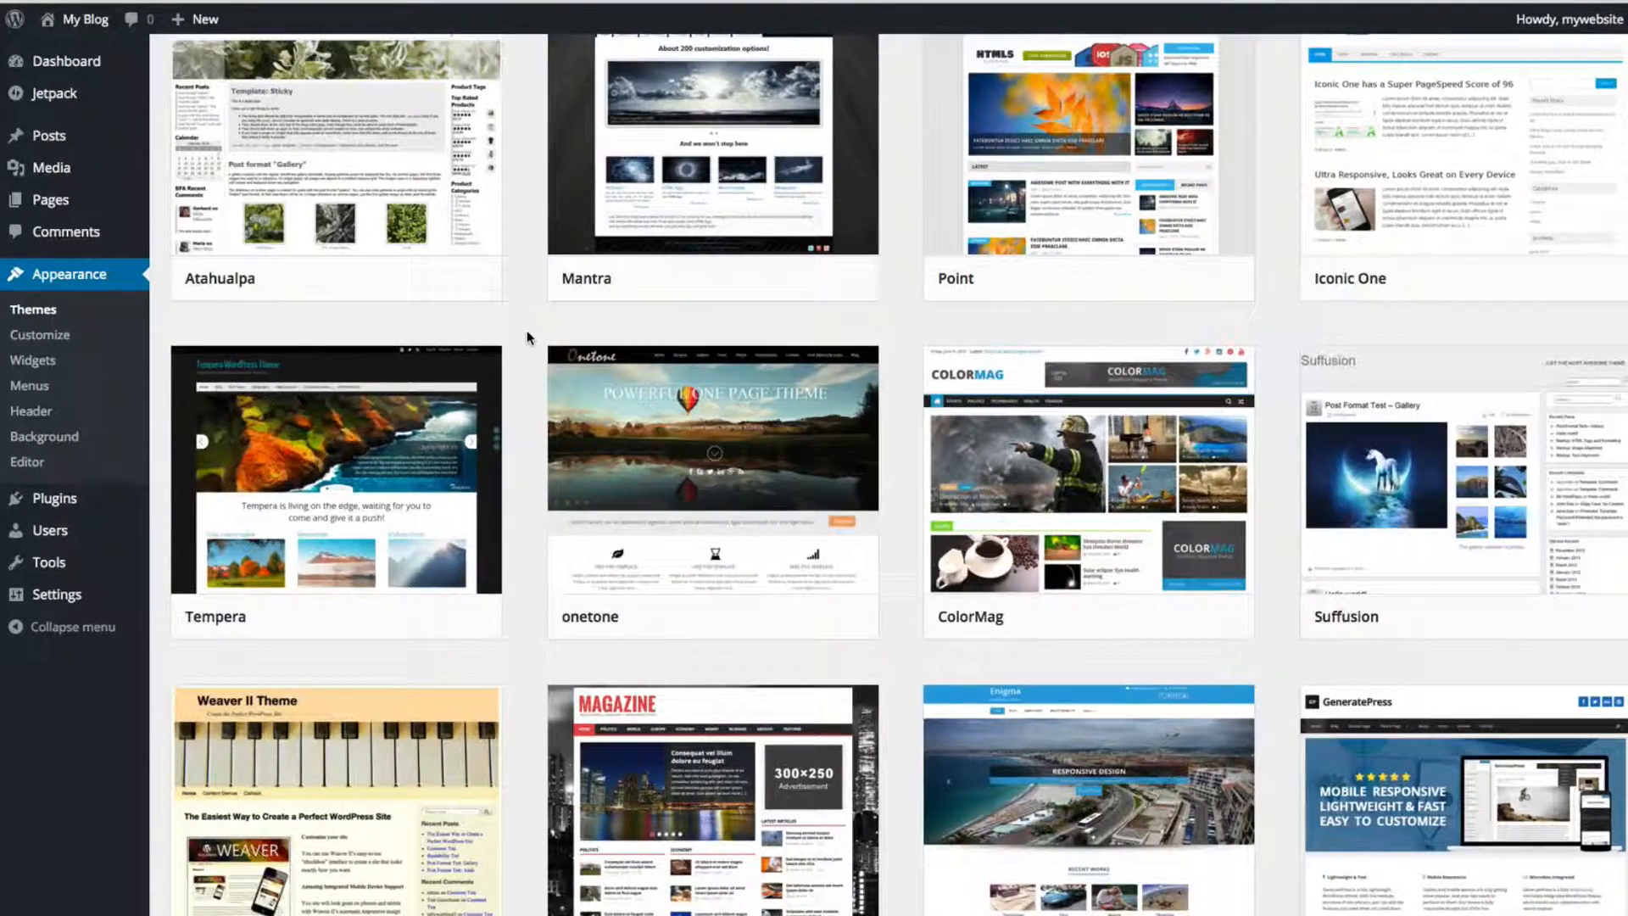
{"action": "scroll", "coordinate": [526, 336], "scroll_direction": "down", "scroll_amount": 4}
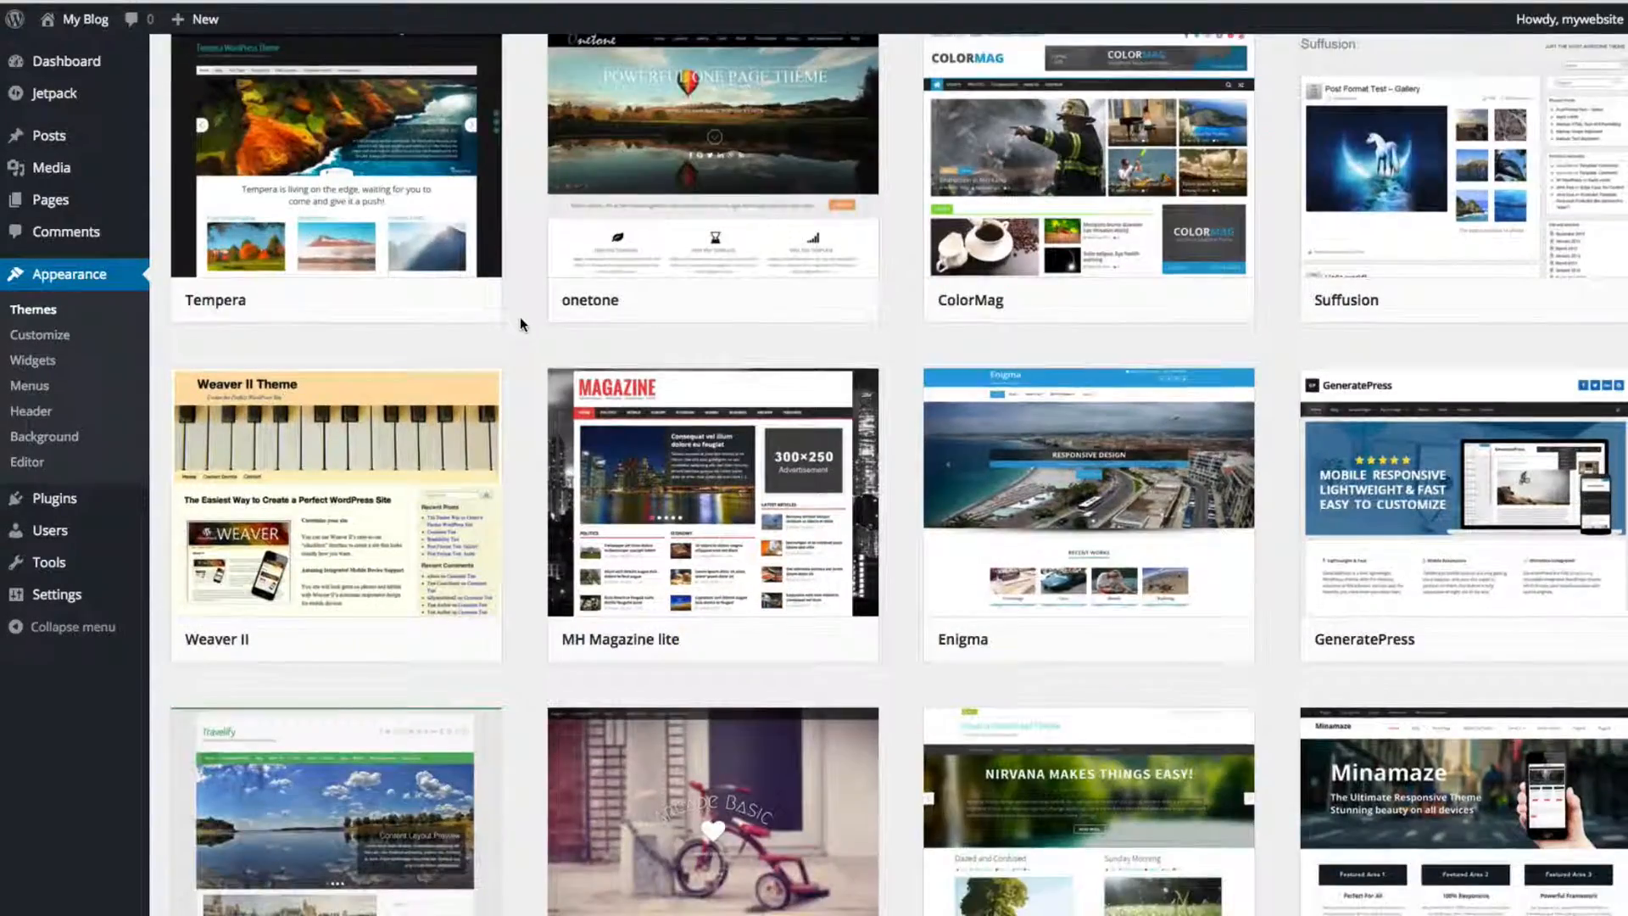
{"action": "scroll", "coordinate": [521, 319], "scroll_direction": "down", "scroll_amount": 8}
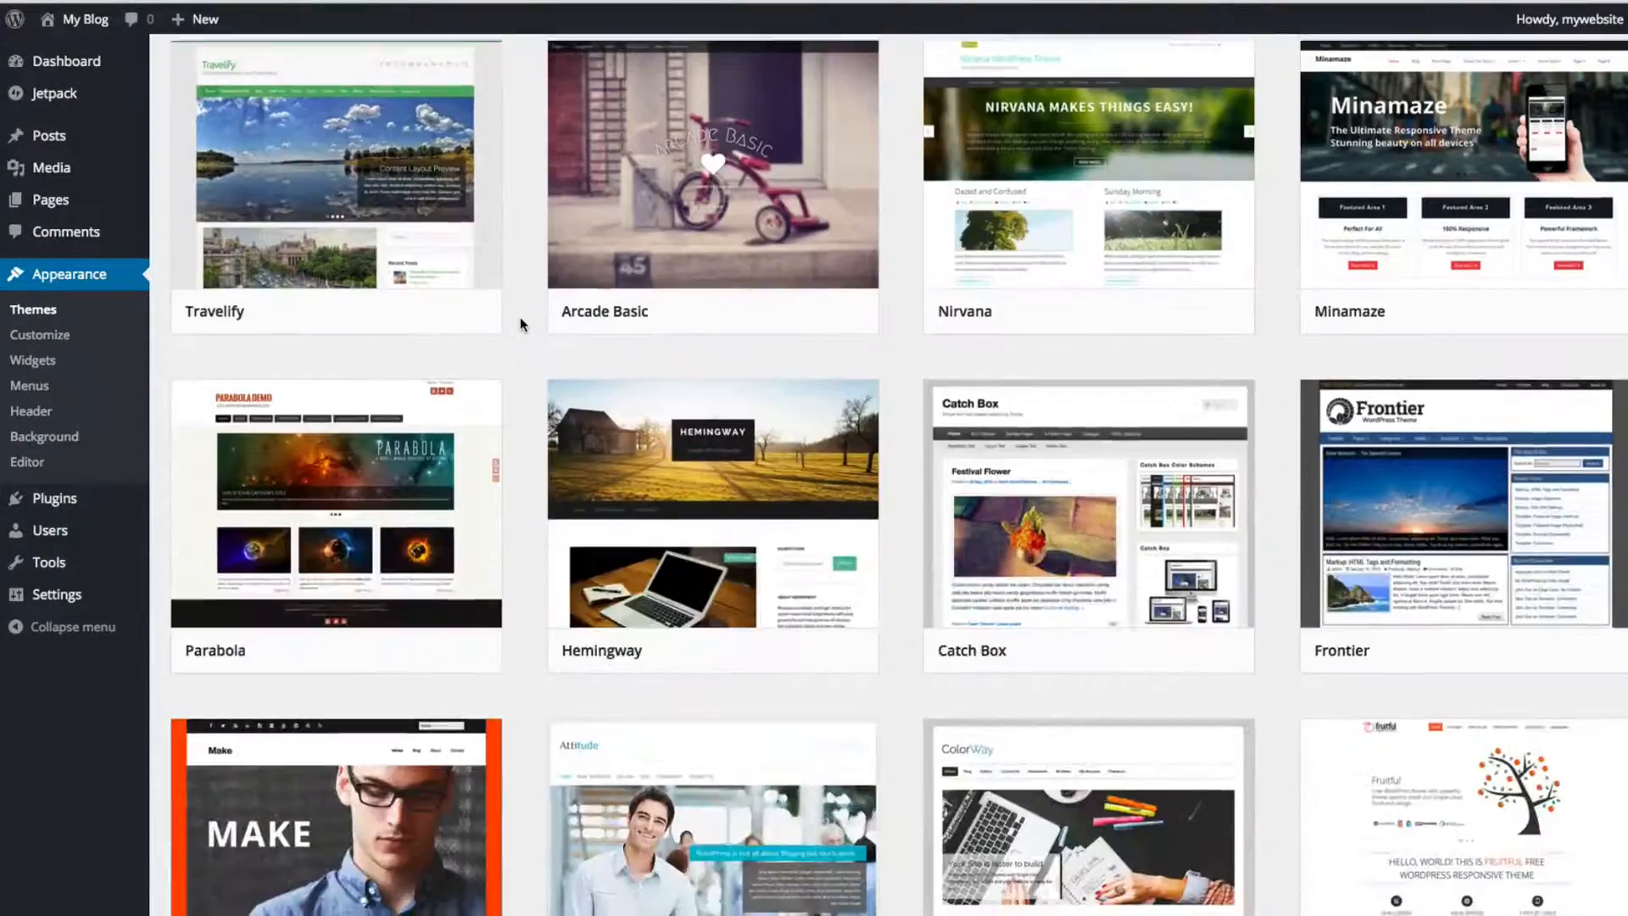
{"action": "scroll", "coordinate": [520, 324], "scroll_direction": "down", "scroll_amount": 5}
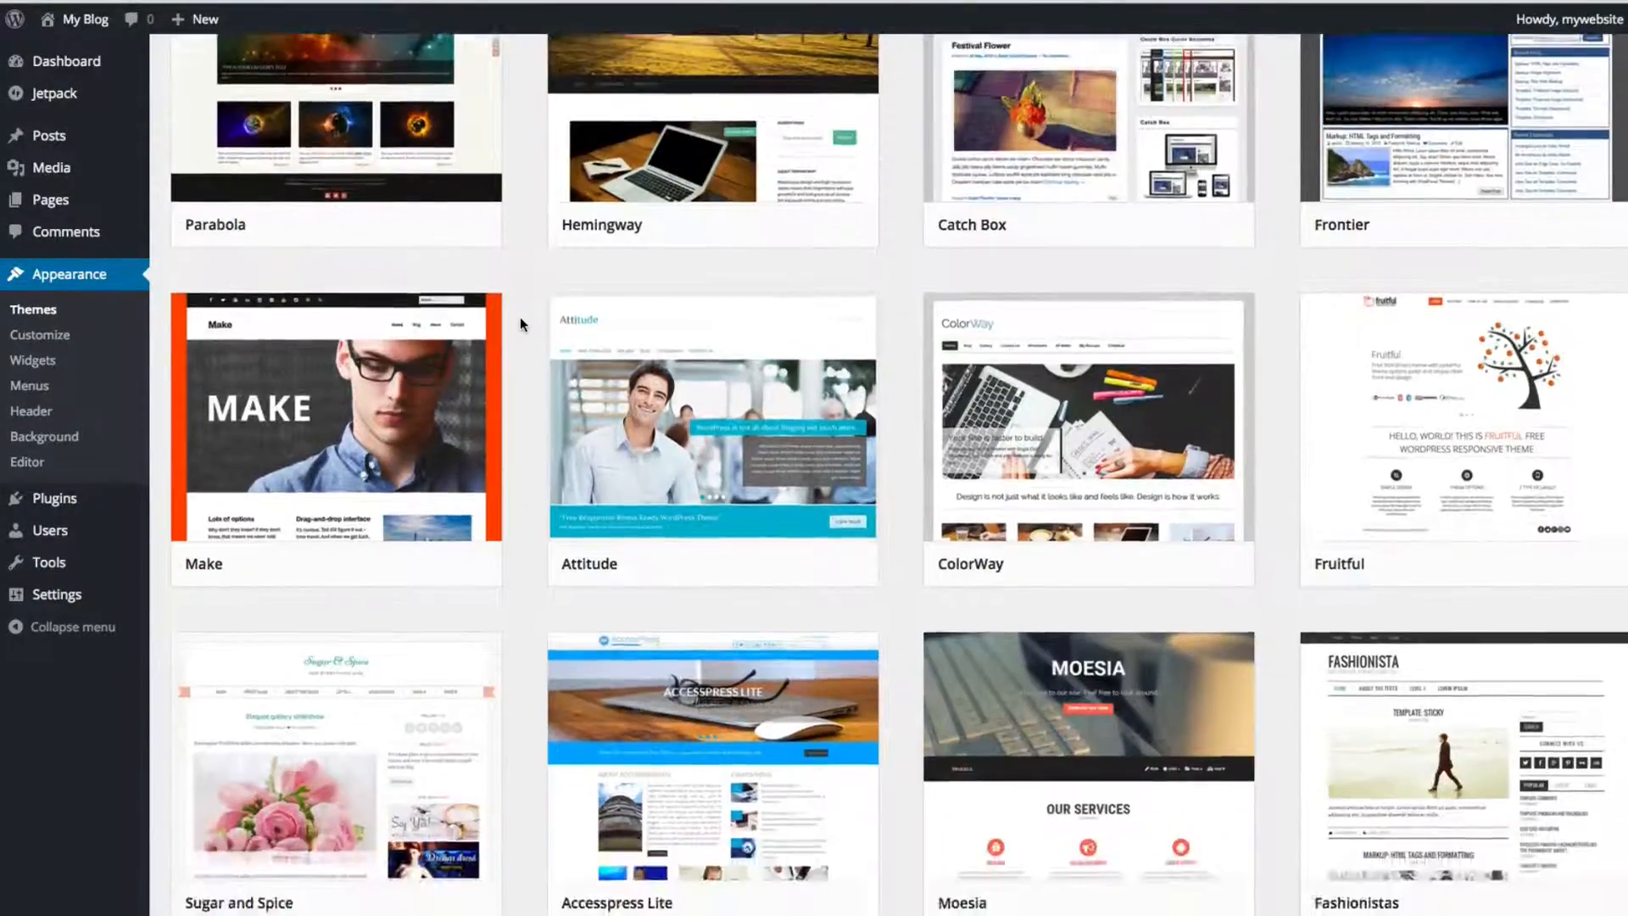
{"action": "scroll", "coordinate": [520, 323], "scroll_direction": "down", "scroll_amount": 3}
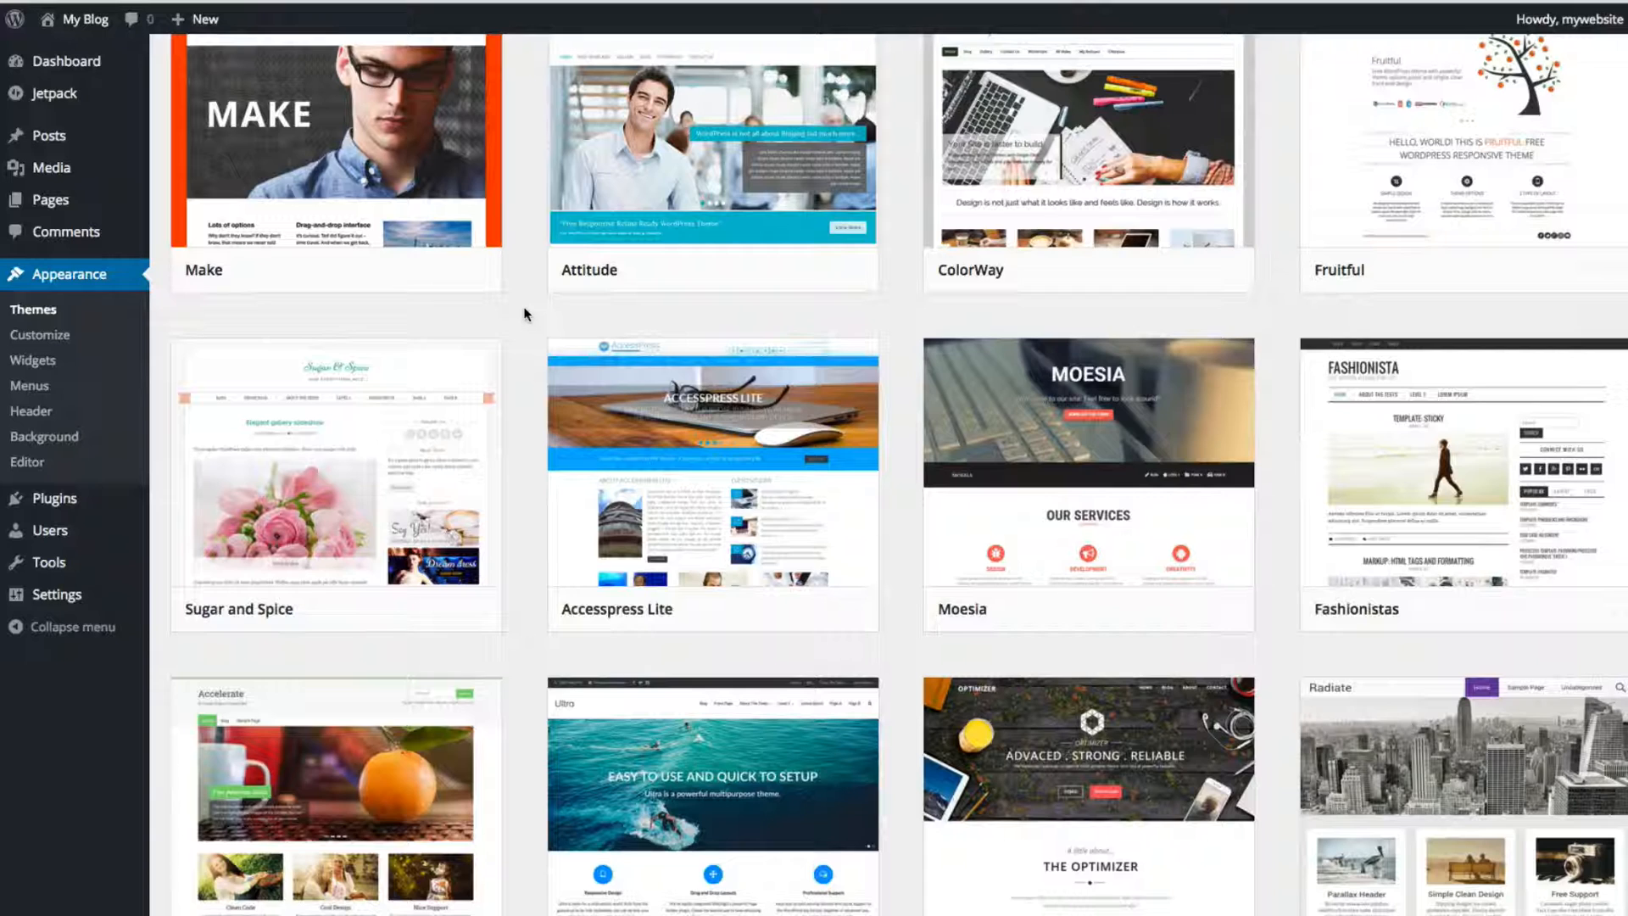
- Preview the Sugar and Spice theme and examine its header, sample posts, heading styles and sidebar
{"action": "mouse_move", "coordinate": [399, 424]}
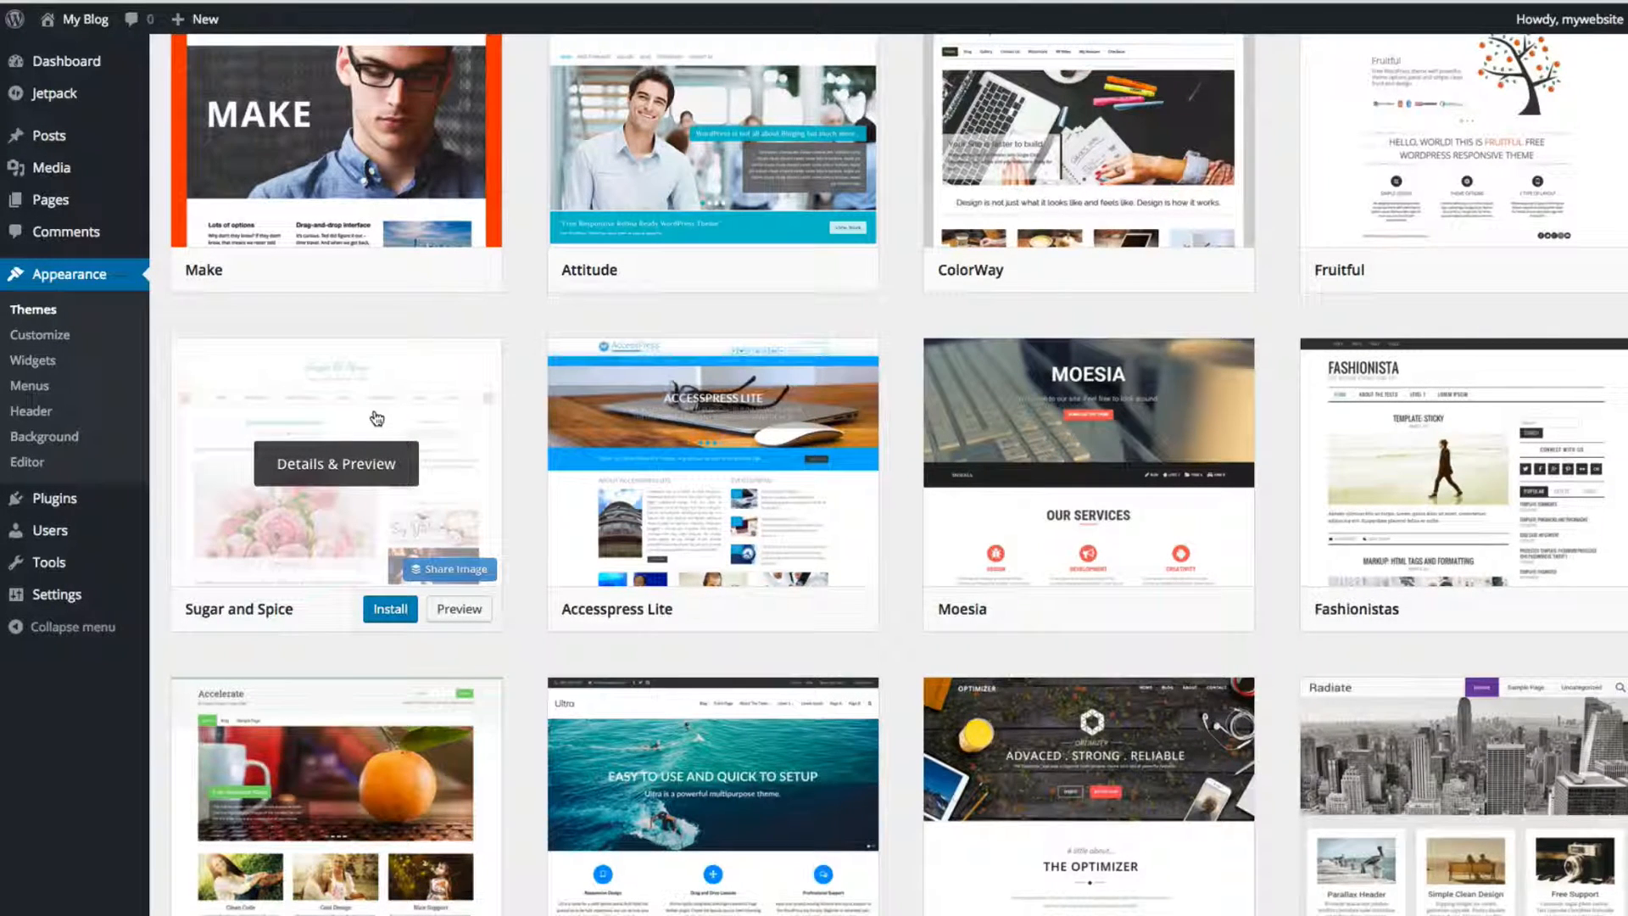
{"action": "left_click", "coordinate": [462, 609]}
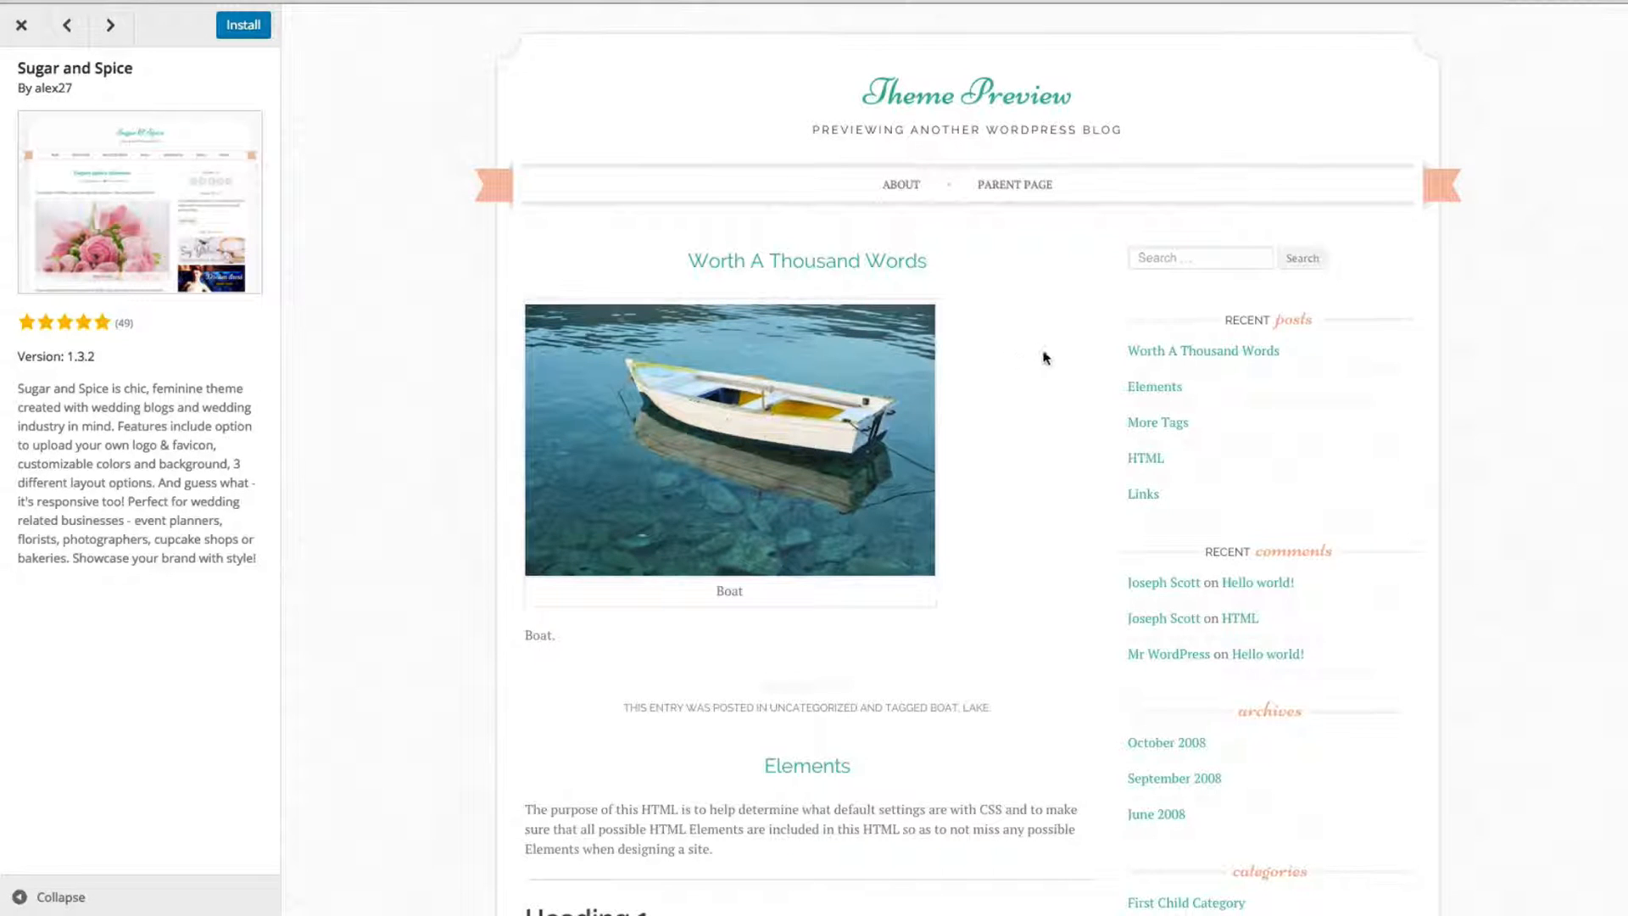
{"action": "scroll", "coordinate": [1065, 381], "scroll_direction": "down", "scroll_amount": 1}
{"action": "scroll", "coordinate": [1065, 383], "scroll_direction": "down", "scroll_amount": 4}
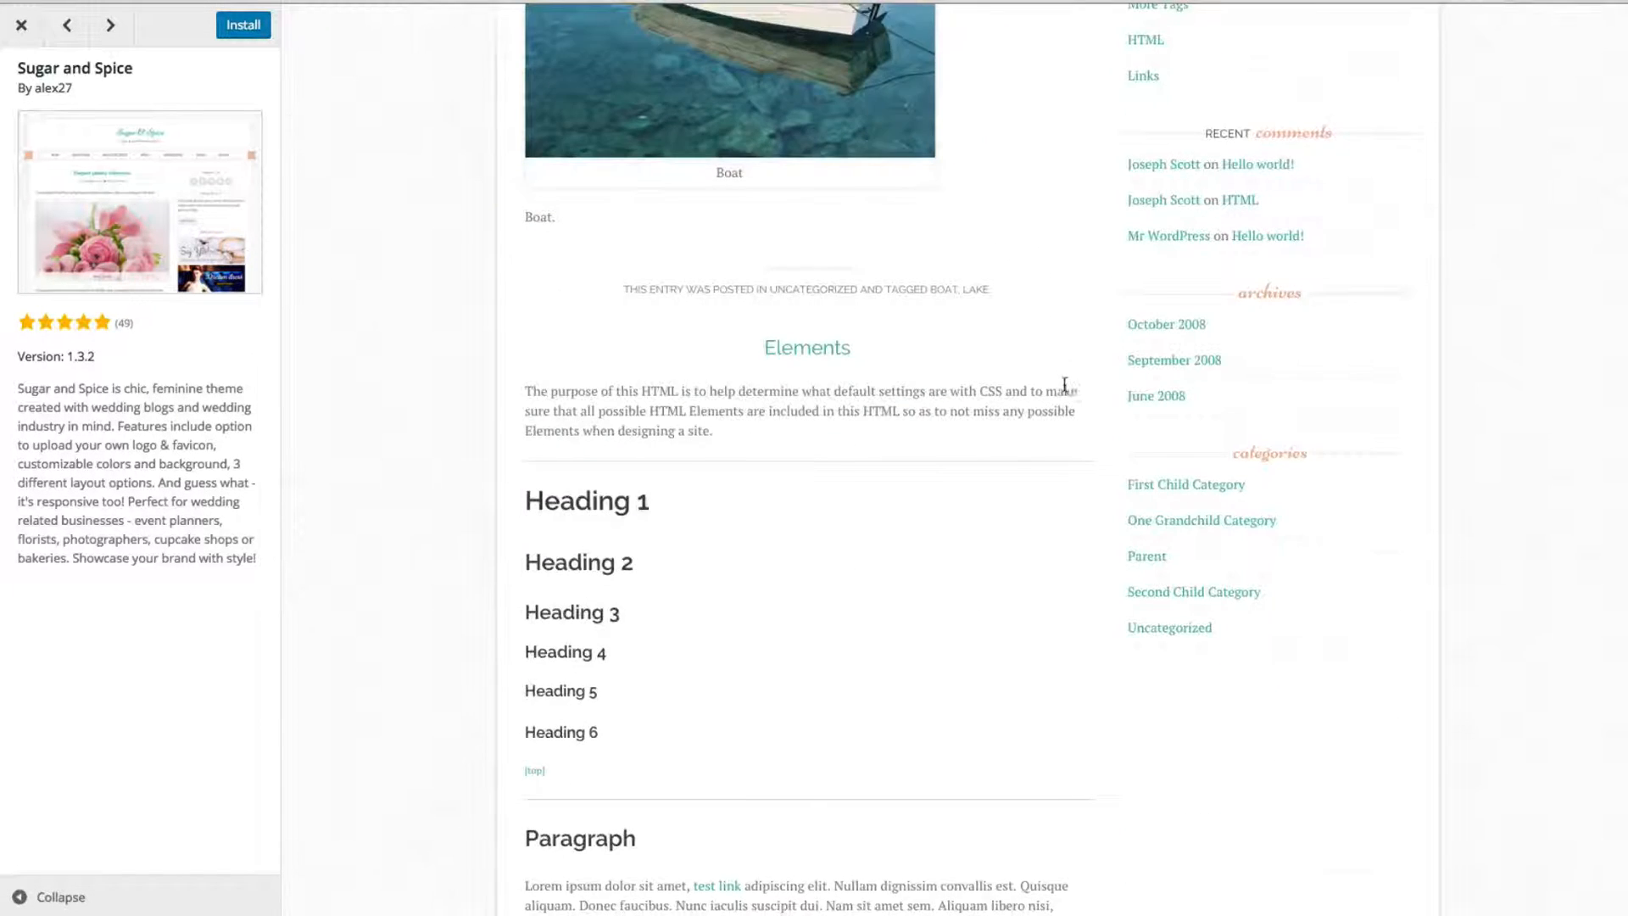
{"action": "scroll", "coordinate": [1065, 383], "scroll_direction": "up", "scroll_amount": 5}
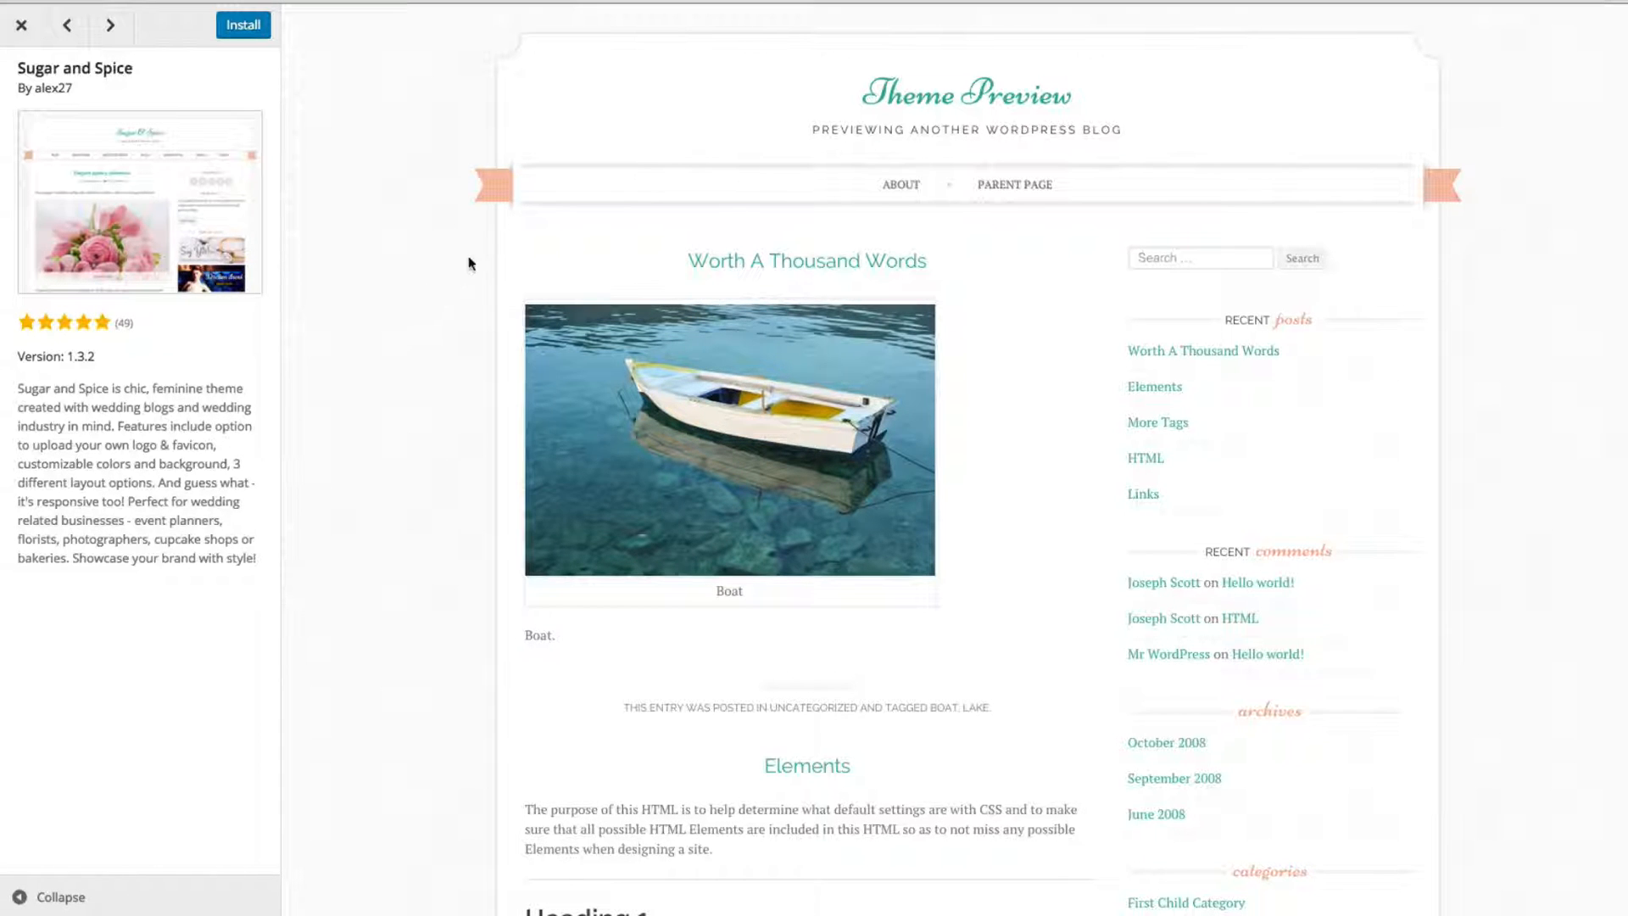
{"action": "mouse_move", "coordinate": [1028, 198]}
{"action": "scroll", "coordinate": [1060, 333], "scroll_direction": "down", "scroll_amount": 2}
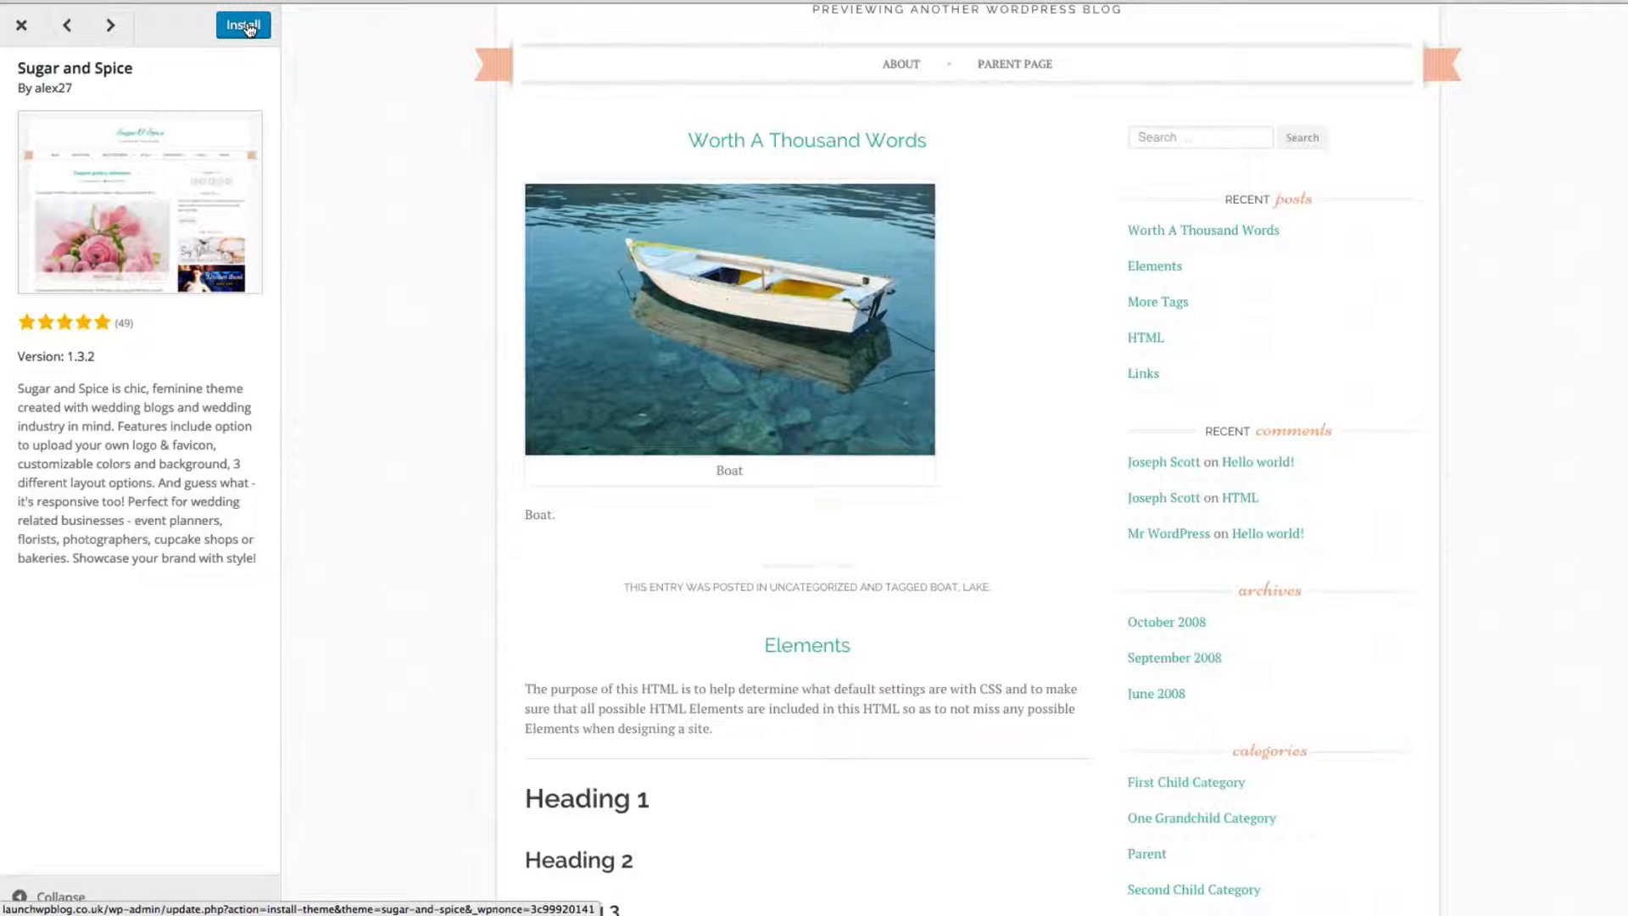
- Install the Sugar and Spice theme and activate it for the site
{"action": "left_click", "coordinate": [247, 28]}
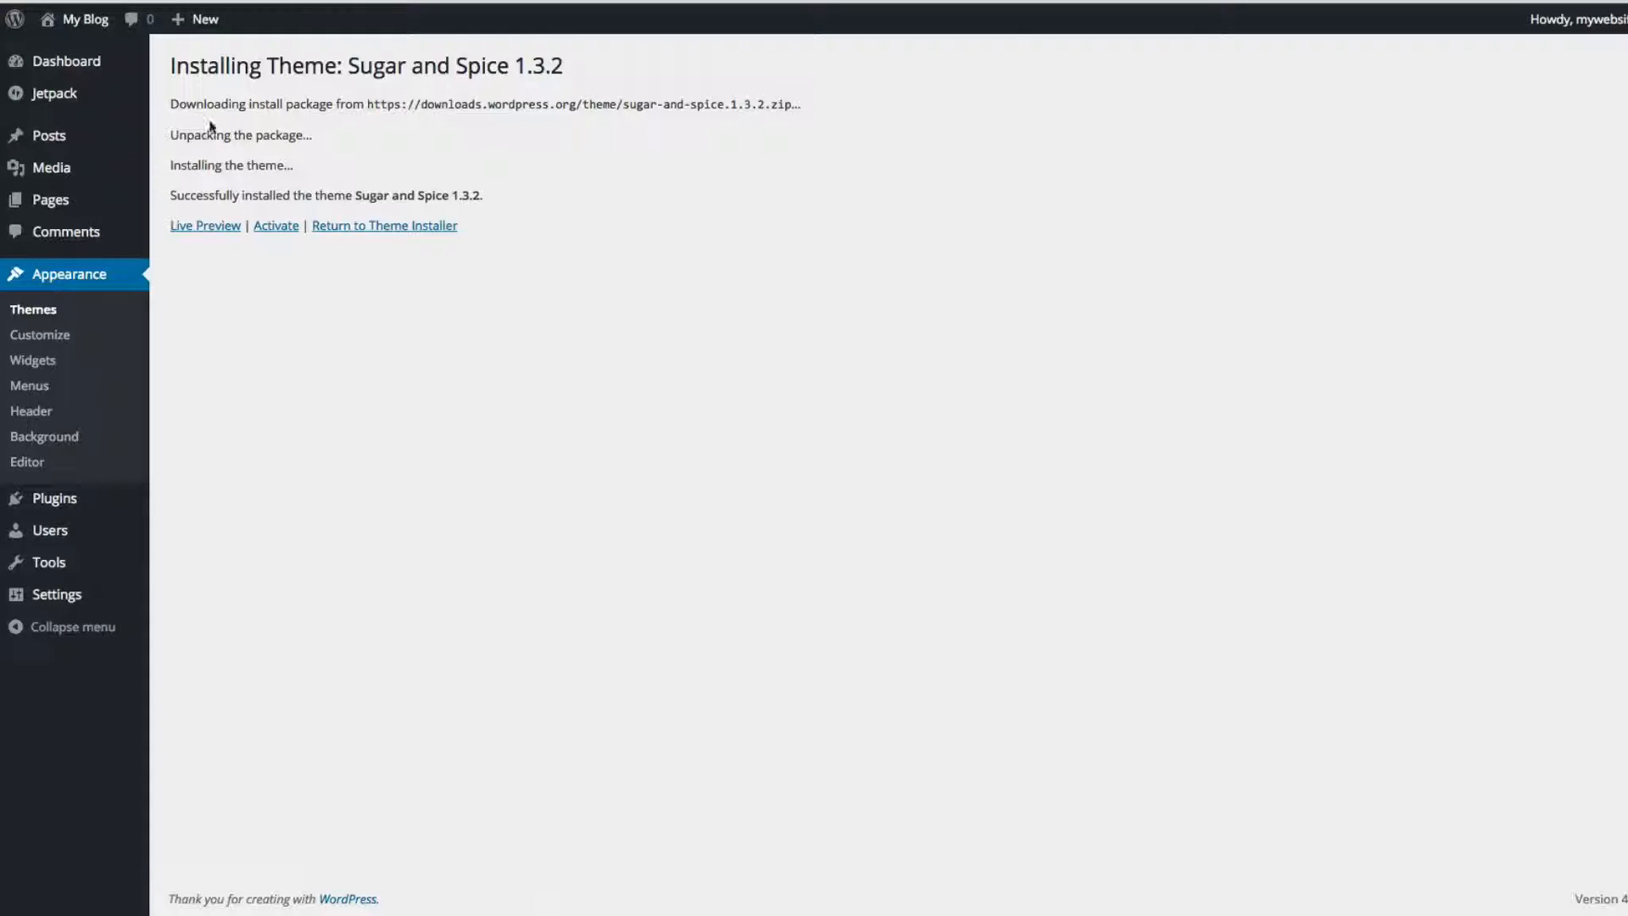
{"action": "left_click", "coordinate": [277, 227]}
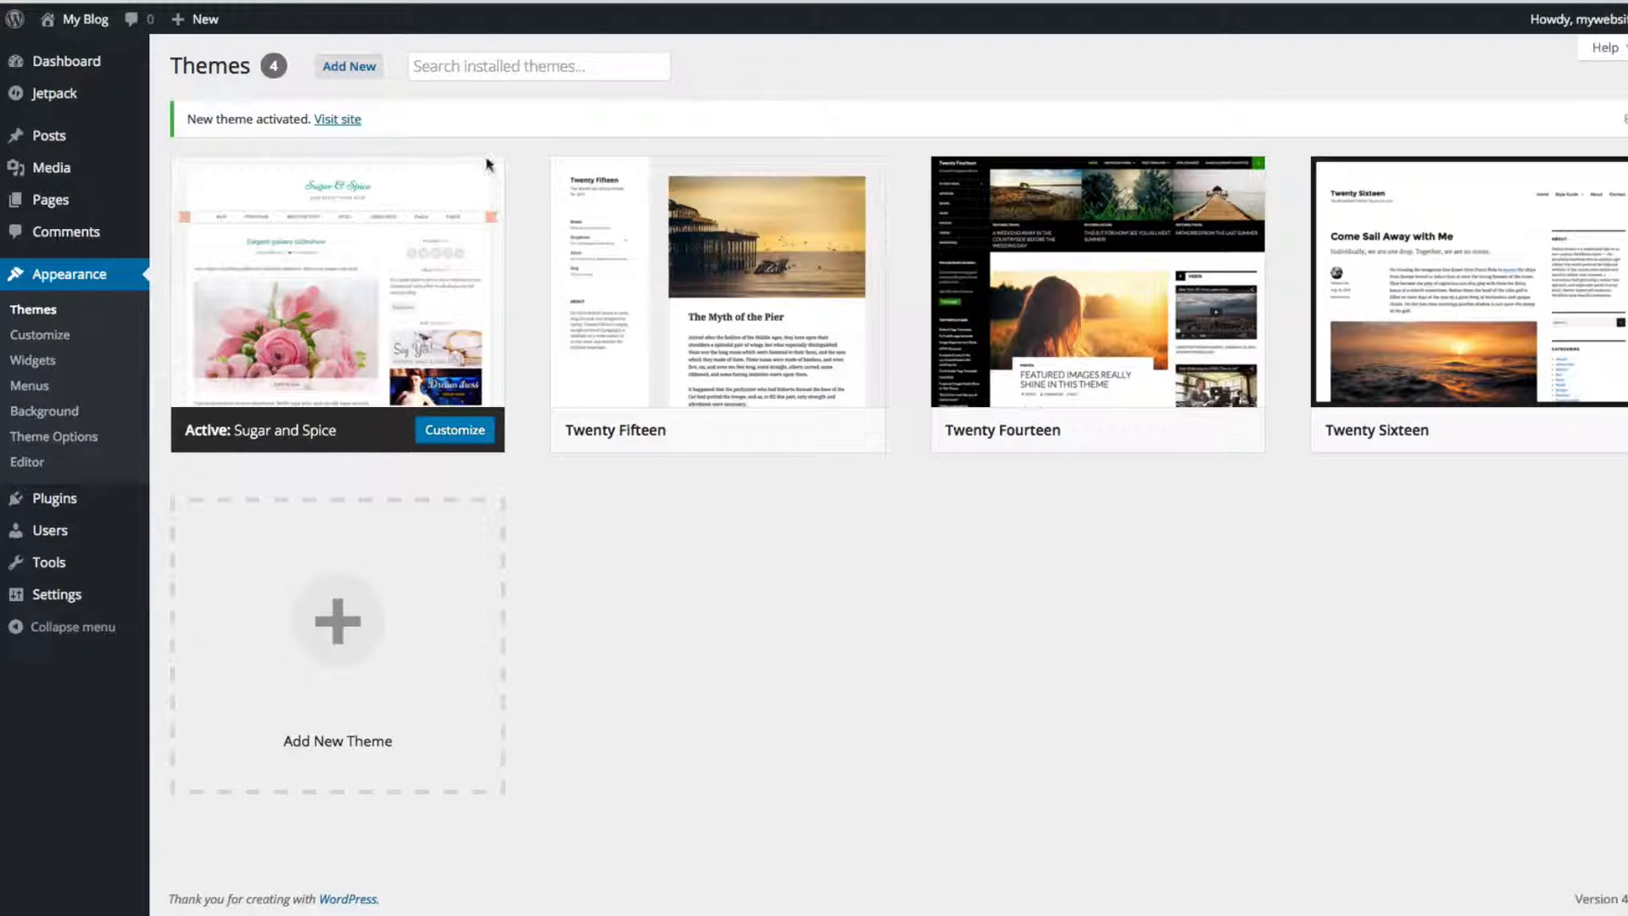
{"action": "mouse_move", "coordinate": [389, 256]}
{"action": "mouse_move", "coordinate": [435, 243]}
- Visit the live My Blog site and examine how its front page looks from header to footer in the new theme
{"action": "mouse_move", "coordinate": [78, 24]}
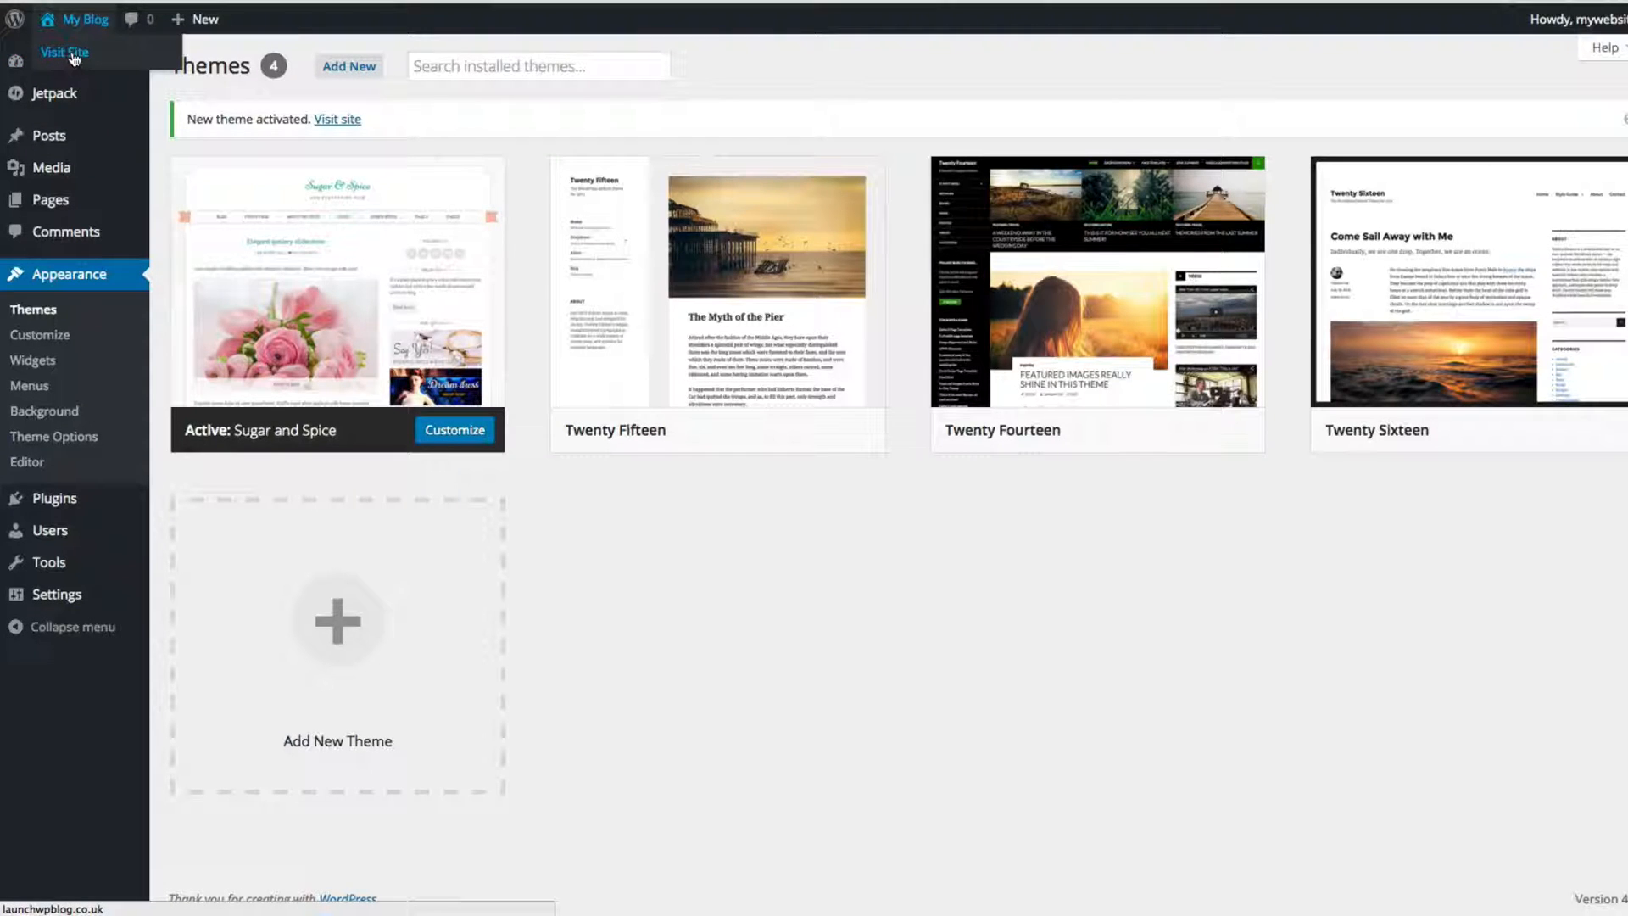
{"action": "left_click", "coordinate": [75, 55]}
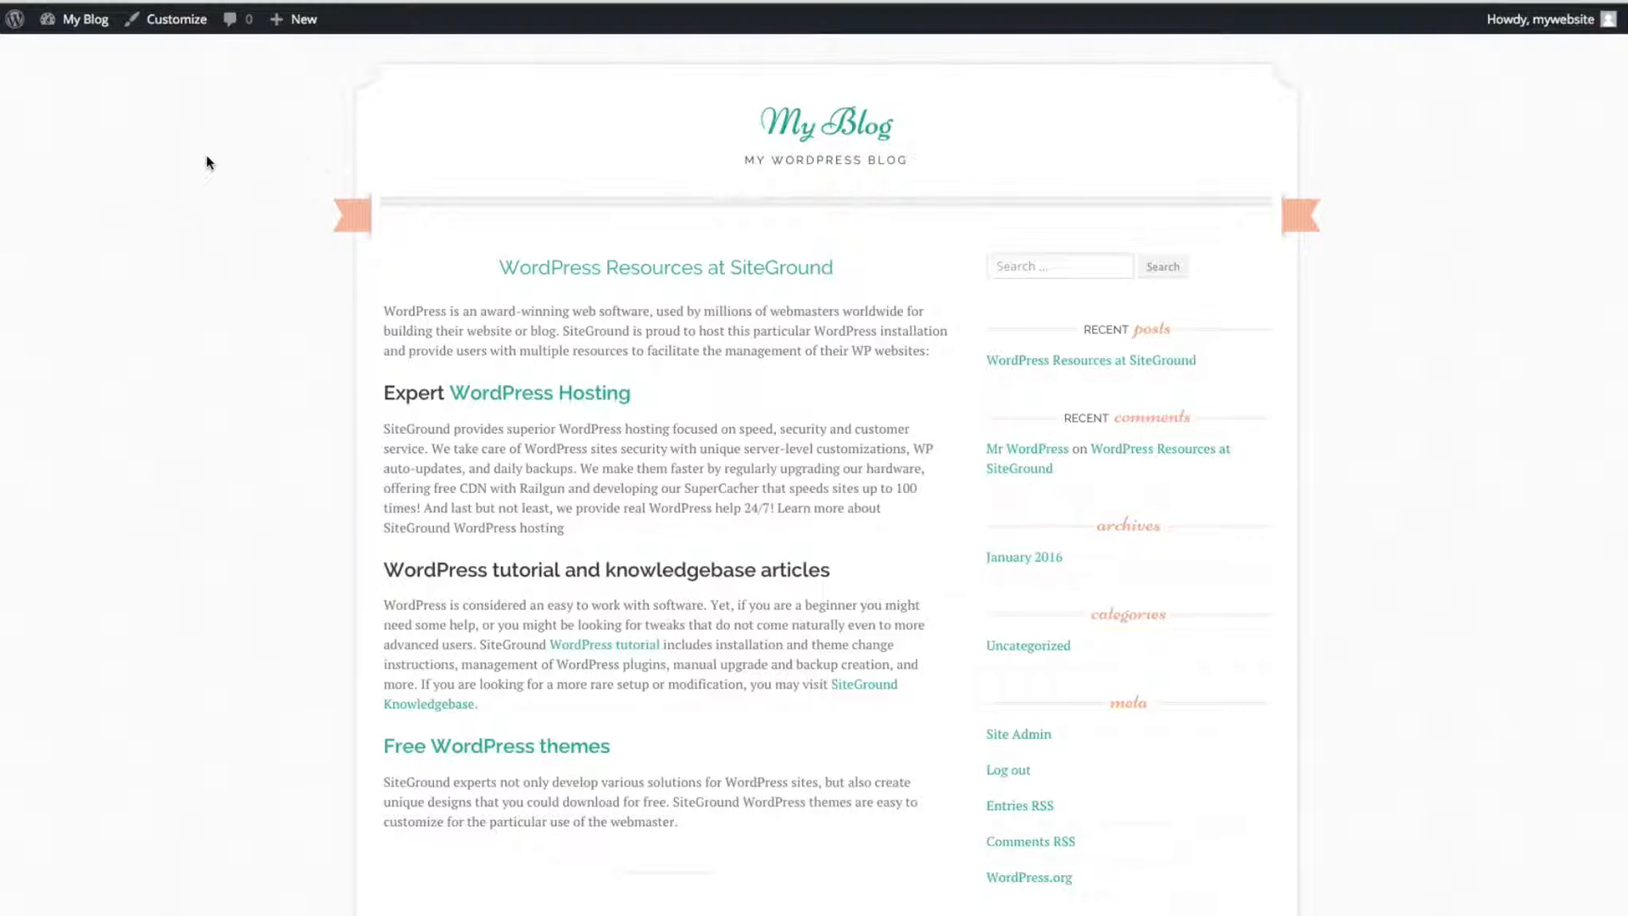
{"action": "scroll", "coordinate": [207, 161], "scroll_direction": "down", "scroll_amount": 3}
{"action": "scroll", "coordinate": [205, 156], "scroll_direction": "up", "scroll_amount": 3}
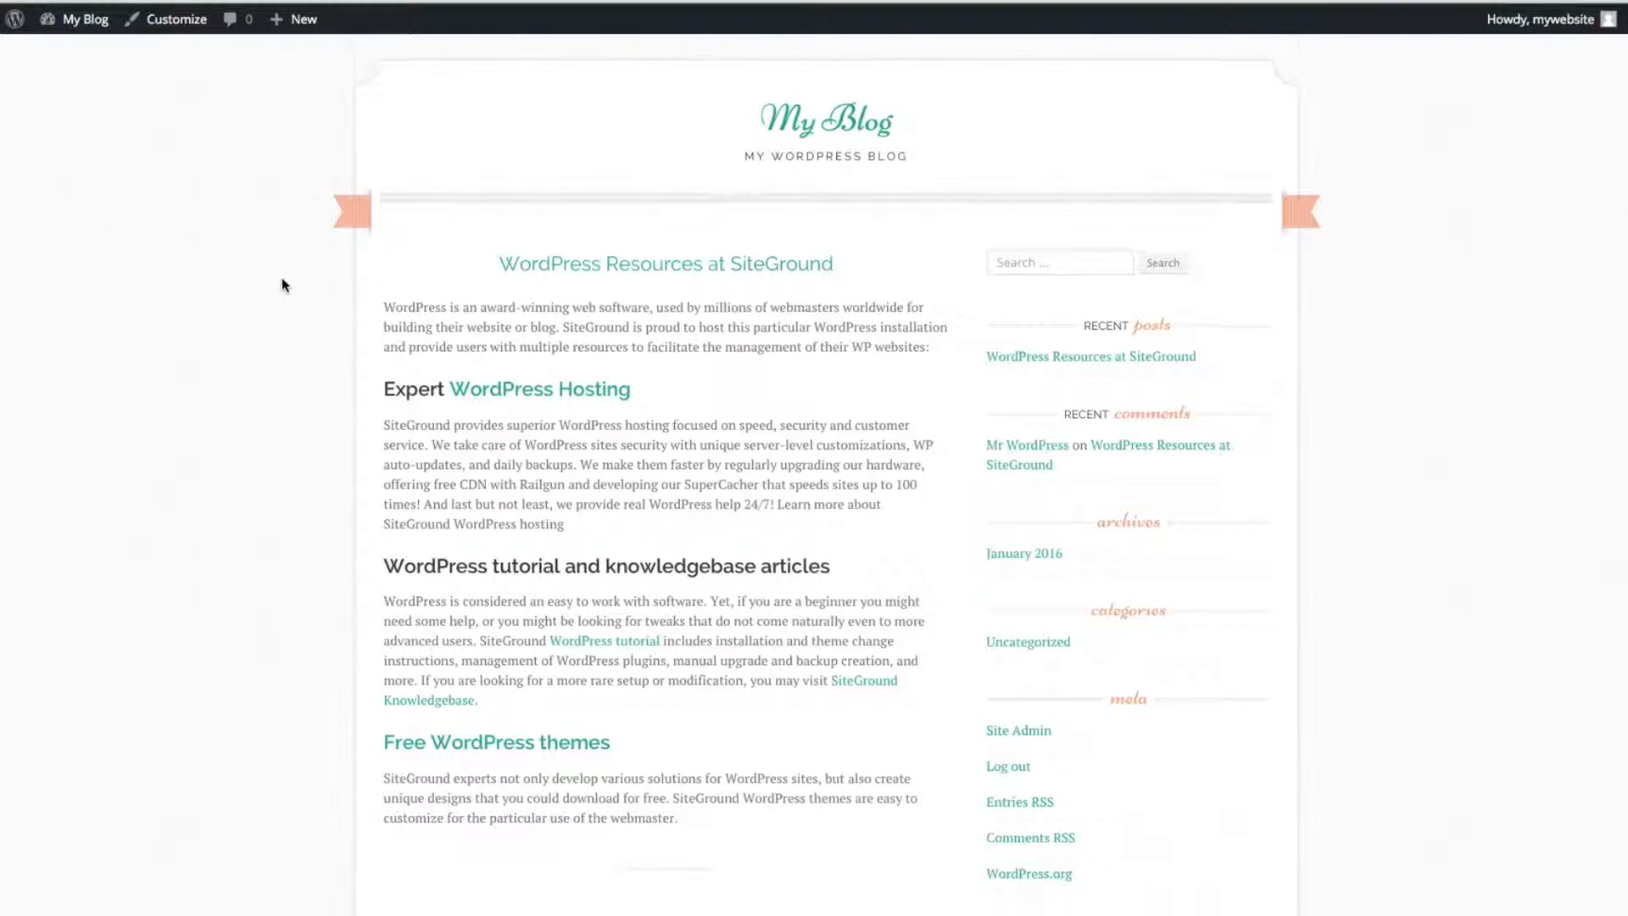
{"action": "scroll", "coordinate": [282, 279], "scroll_direction": "down", "scroll_amount": 3}
{"action": "scroll", "coordinate": [282, 279], "scroll_direction": "up", "scroll_amount": 3}
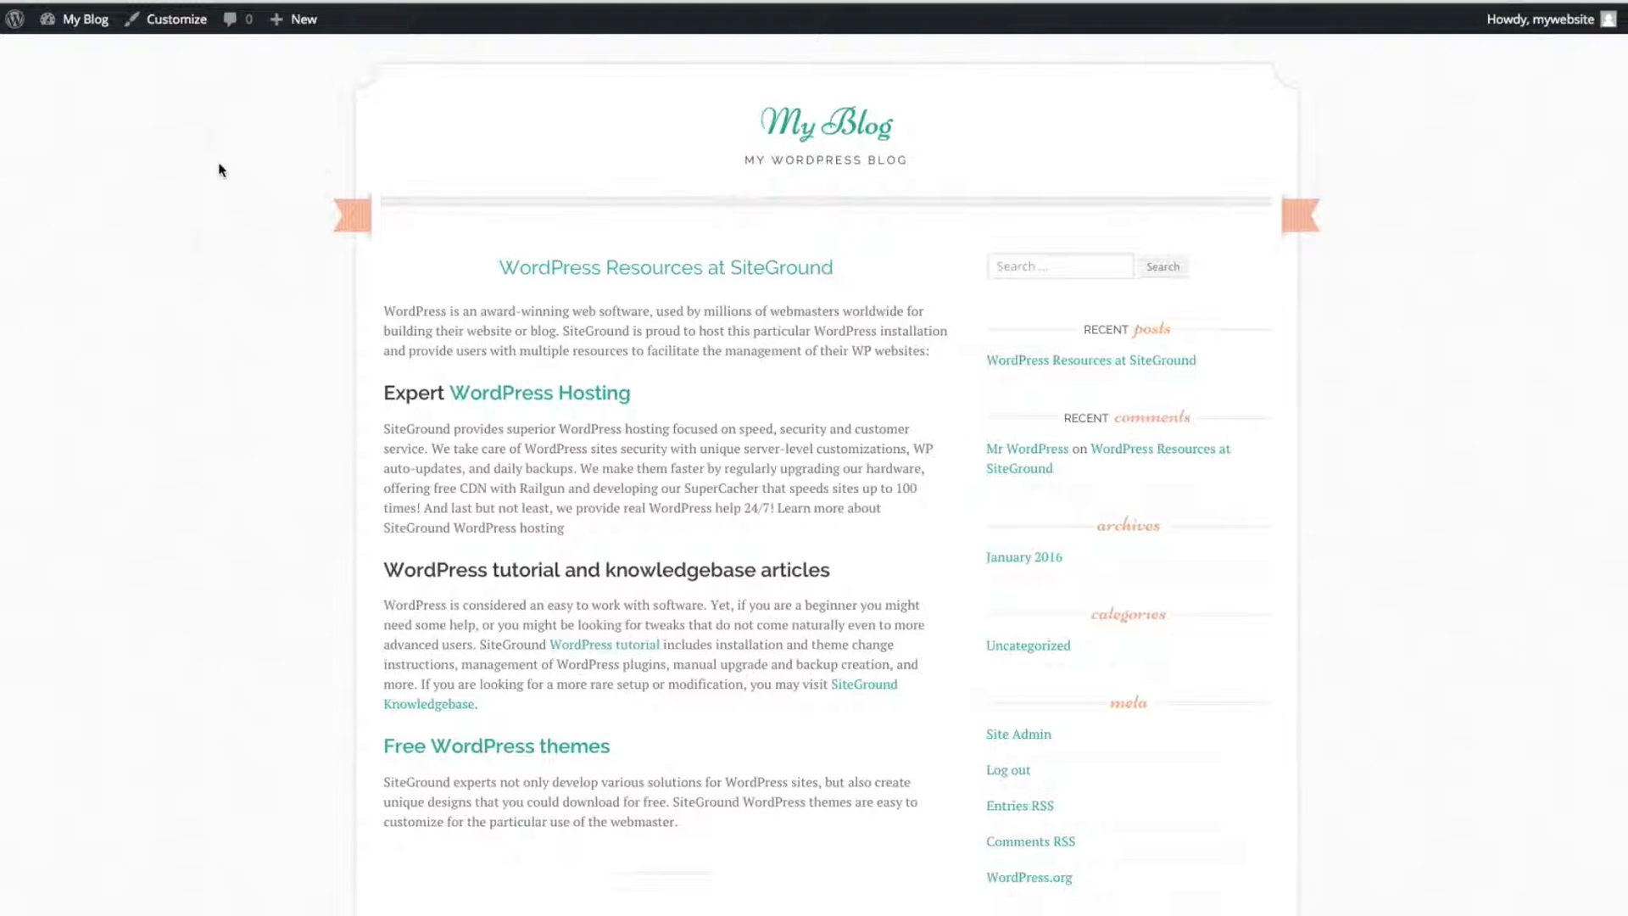
- Return to the dashboard and open the active theme for customizing
{"action": "mouse_move", "coordinate": [76, 25]}
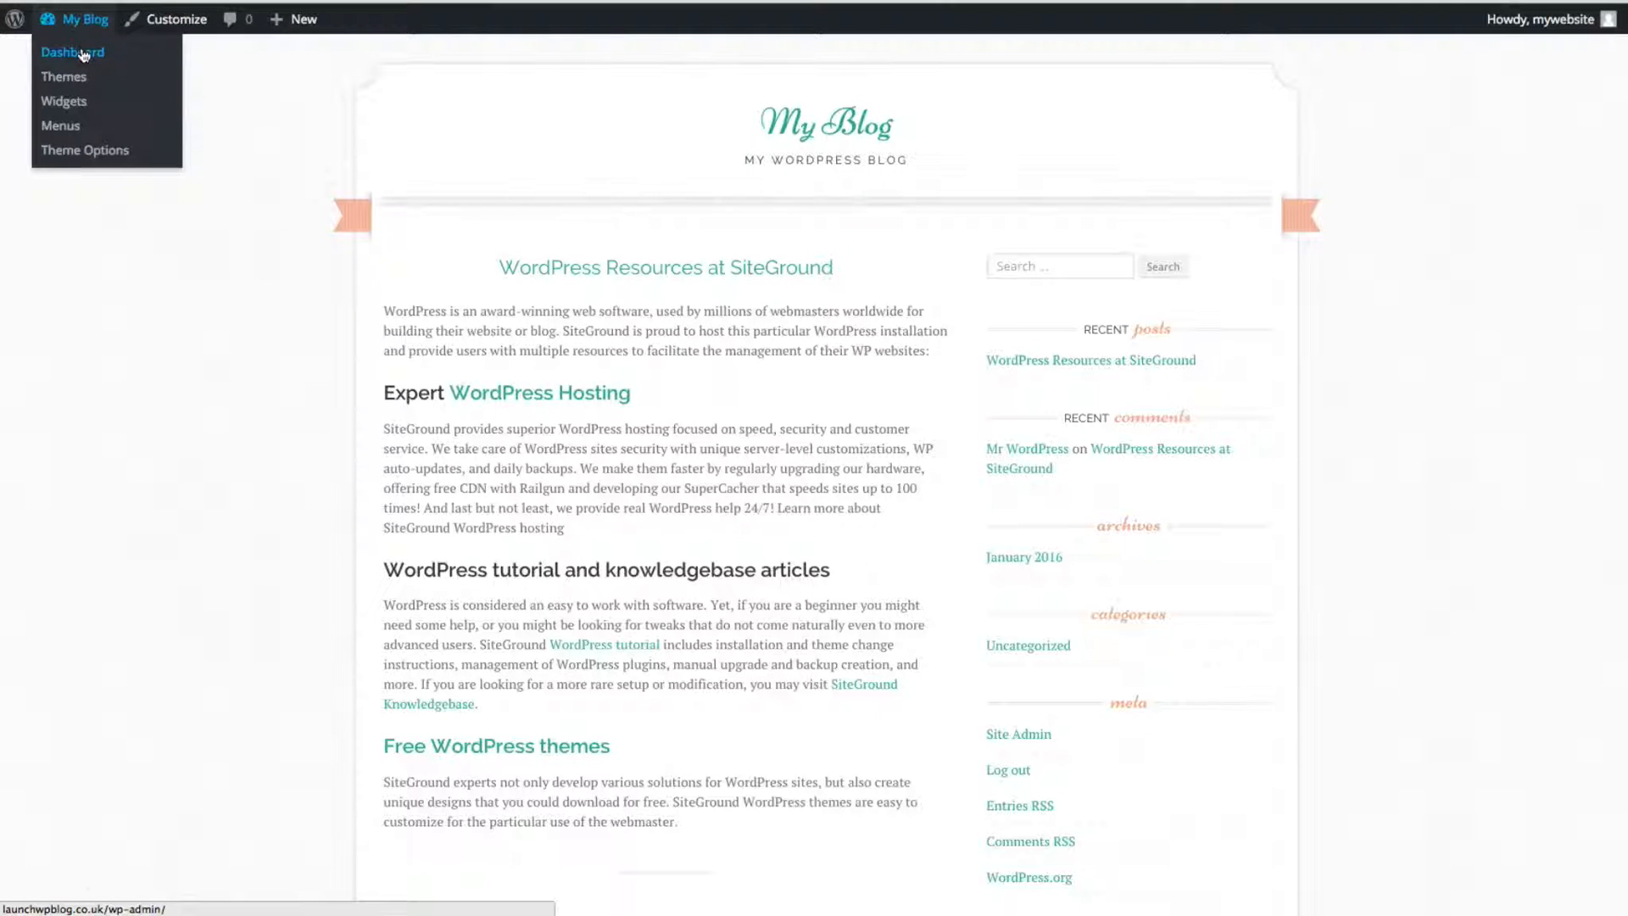
{"action": "left_click", "coordinate": [84, 55]}
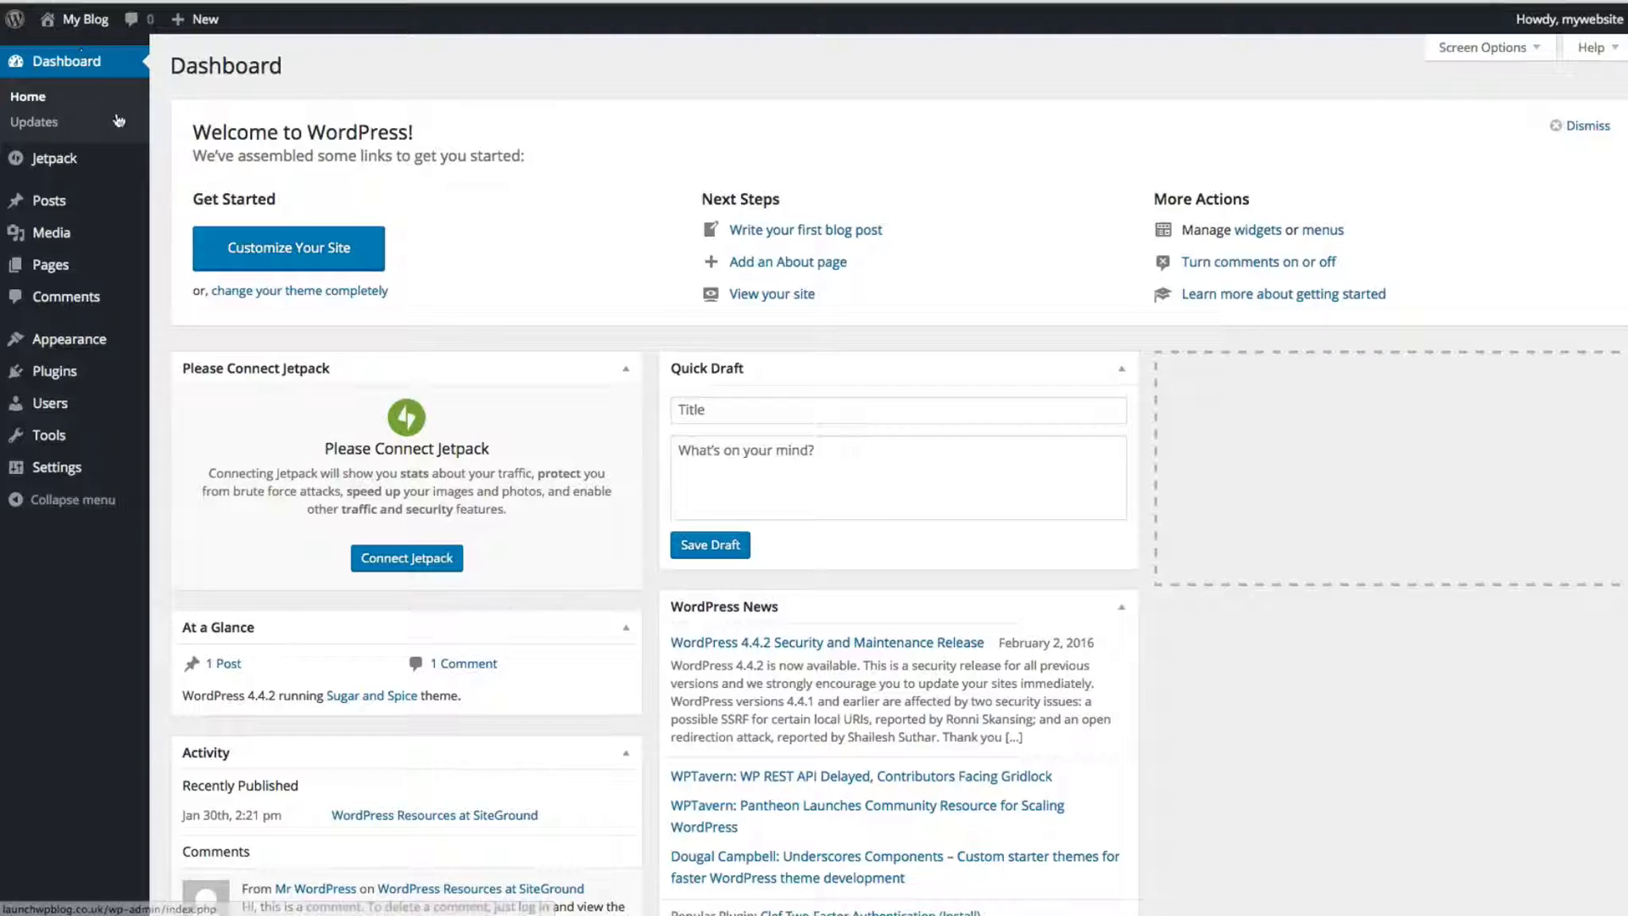
{"action": "mouse_move", "coordinate": [86, 357]}
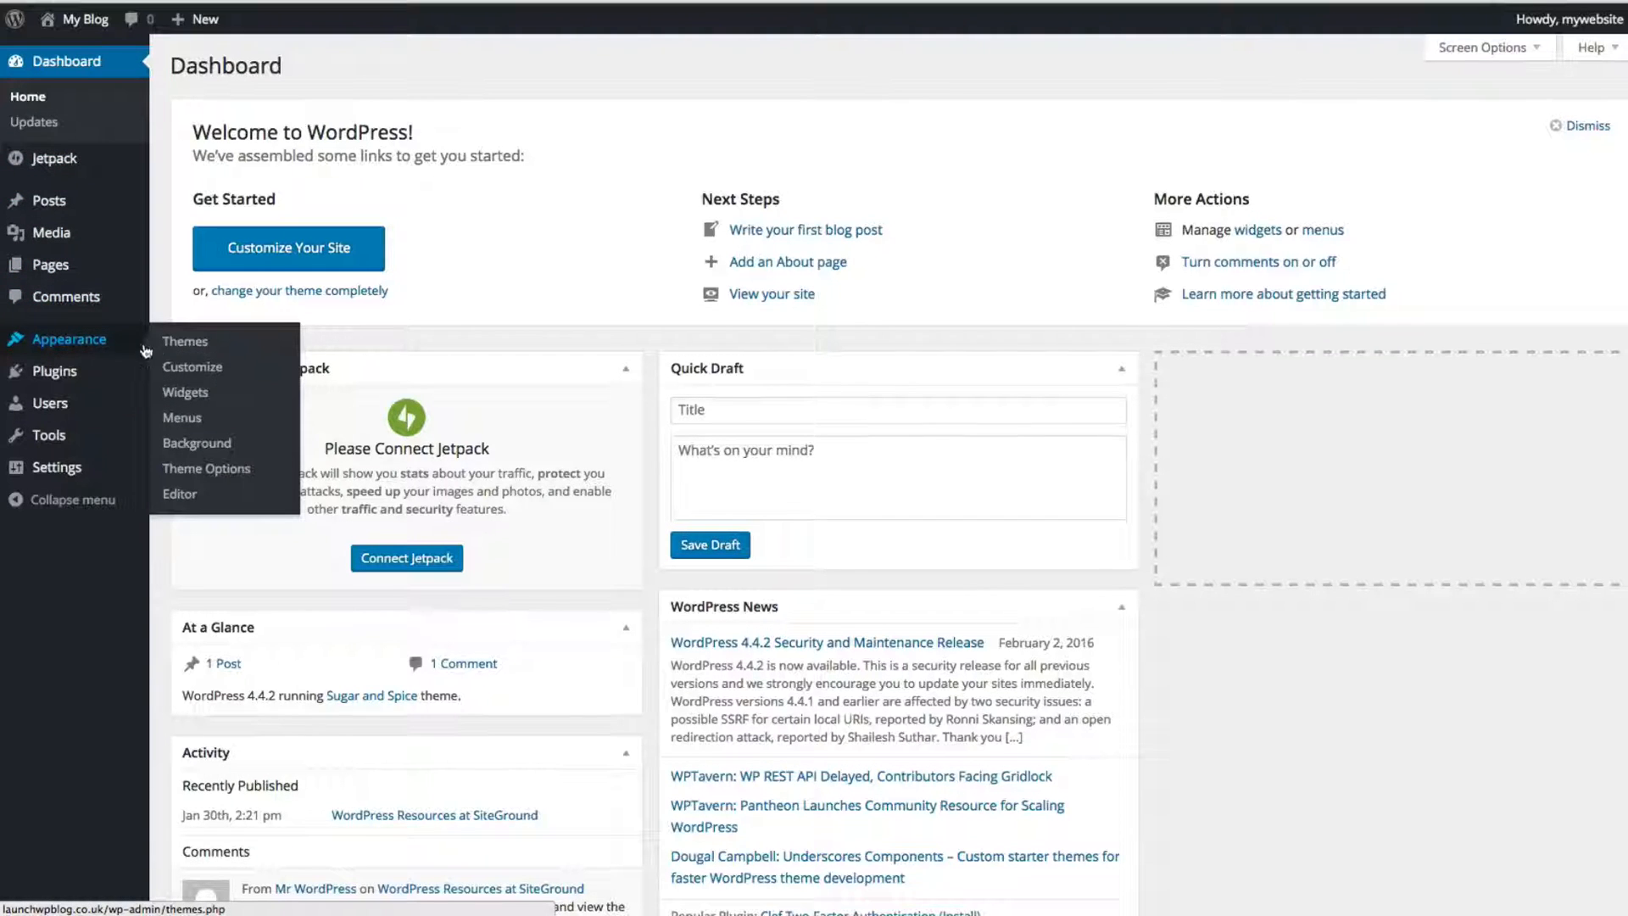
{"action": "left_click", "coordinate": [201, 371]}
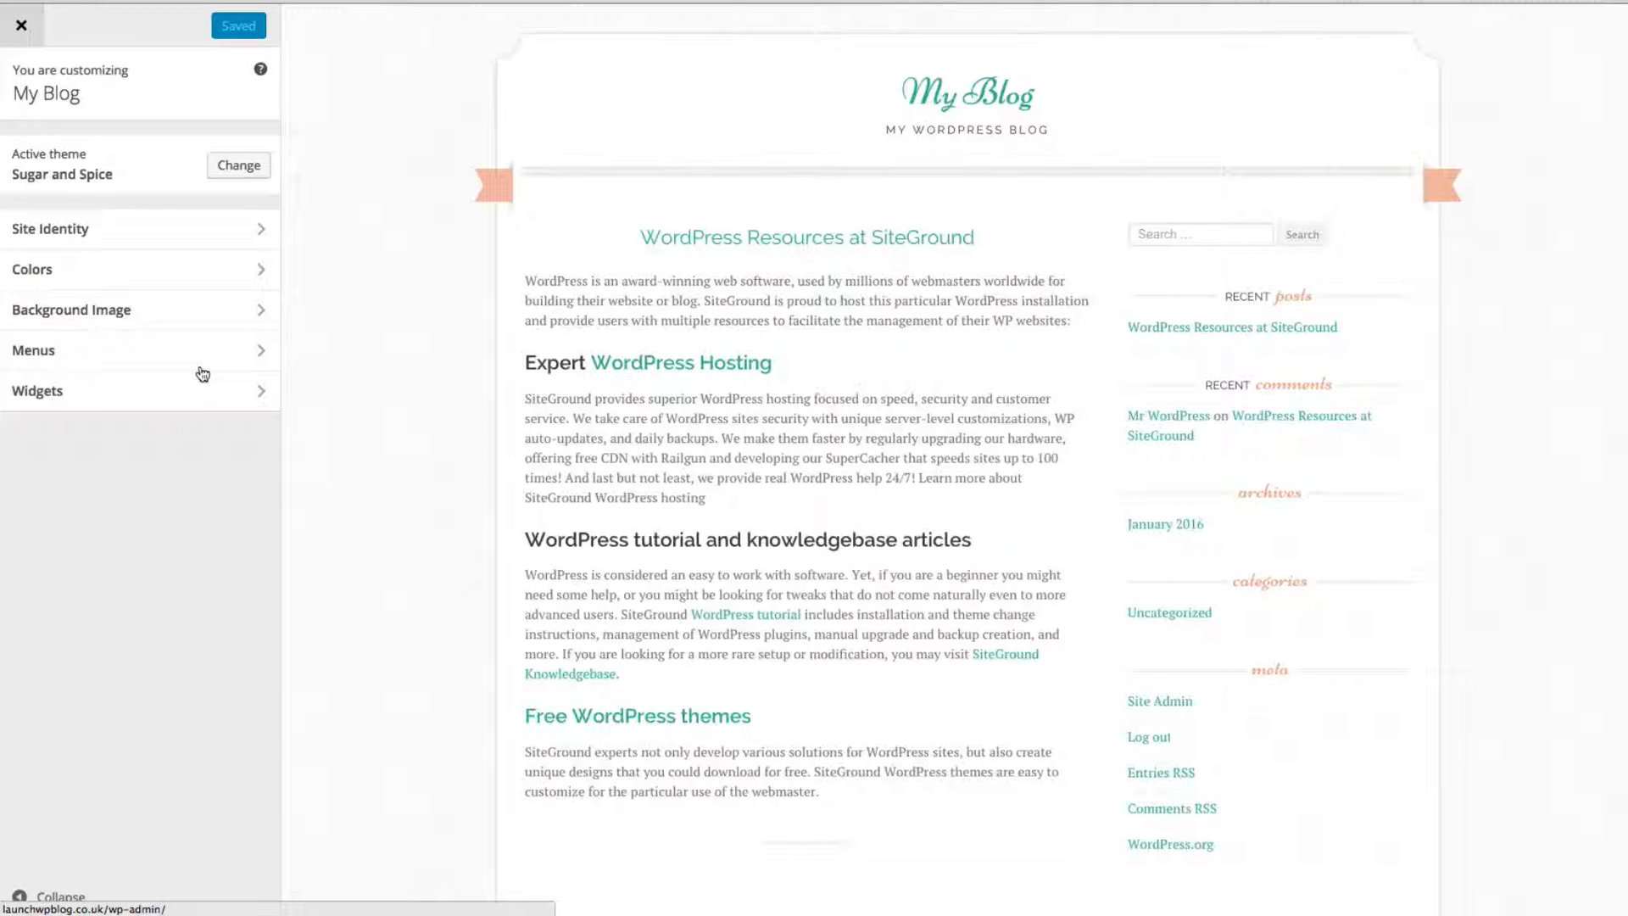
- Change the site title to "My Cupcake Blog" in the Site Identity settings
{"action": "left_click", "coordinate": [181, 237]}
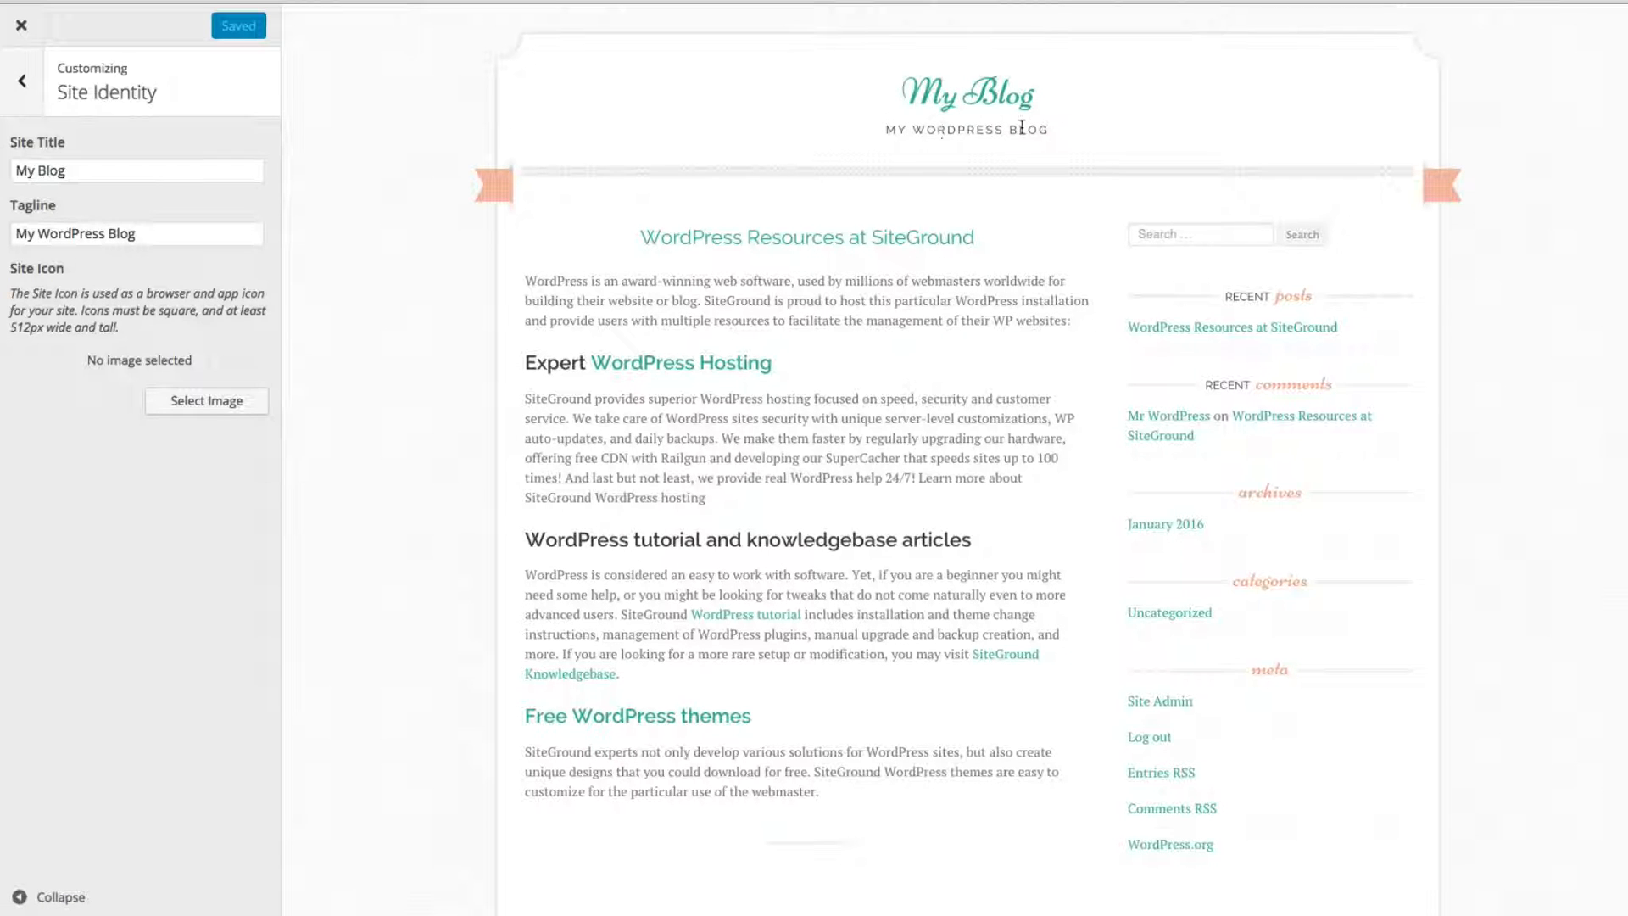
{"action": "left_click", "coordinate": [162, 171]}
{"action": "left_click_drag", "start_coordinate": [163, 170], "coordinate": [13, 171]}
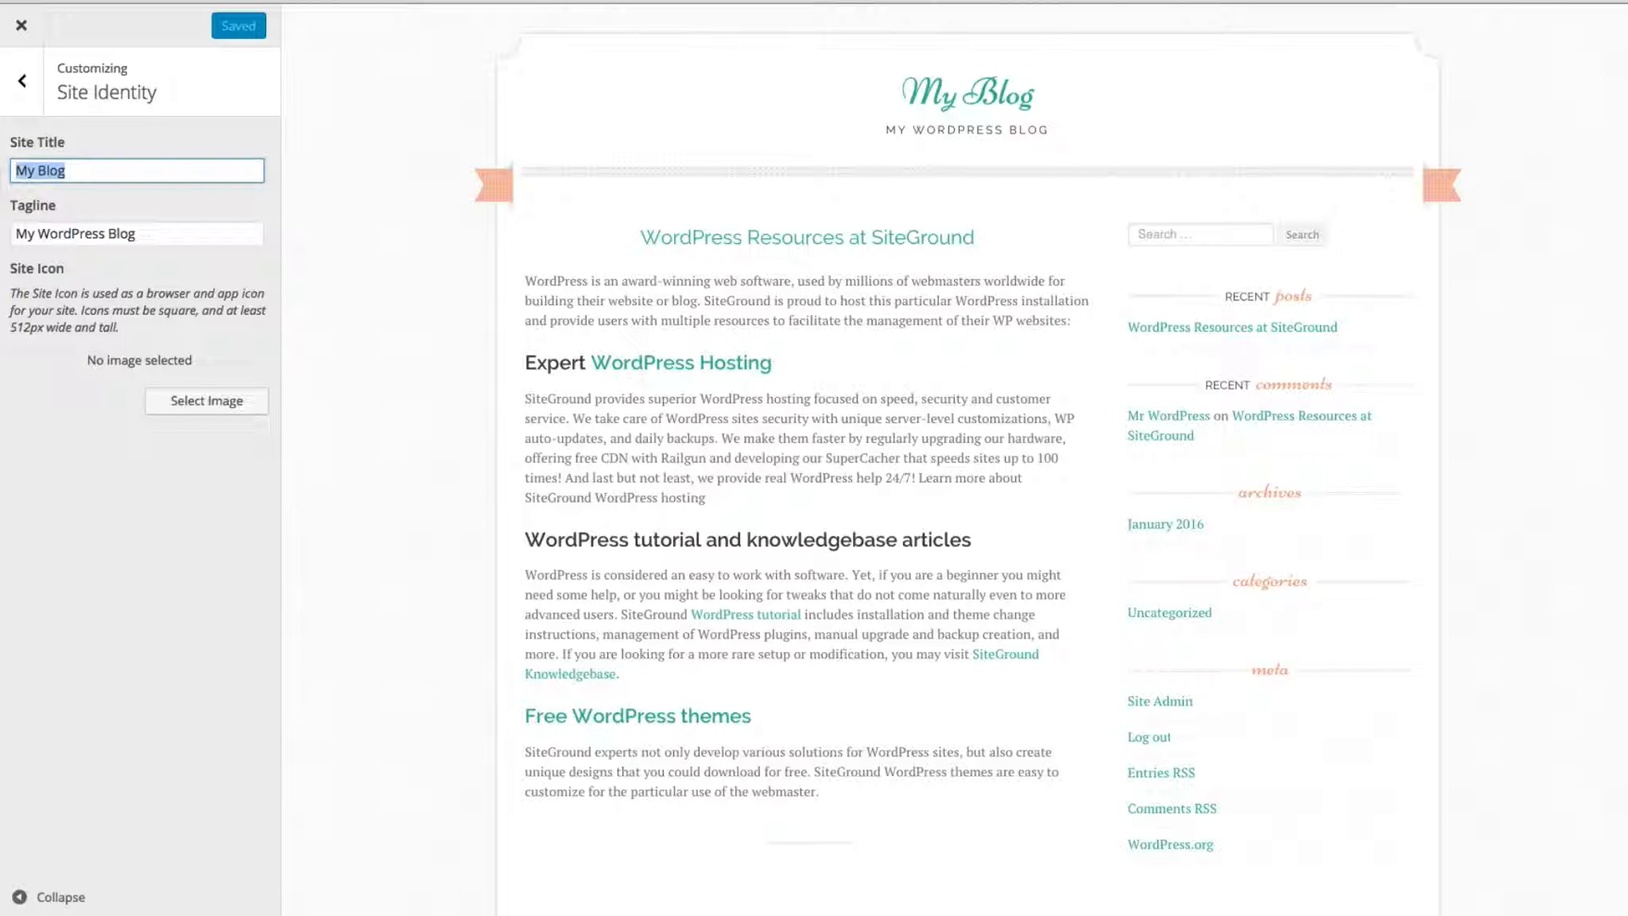
{"action": "key", "text": "BackSpace"}
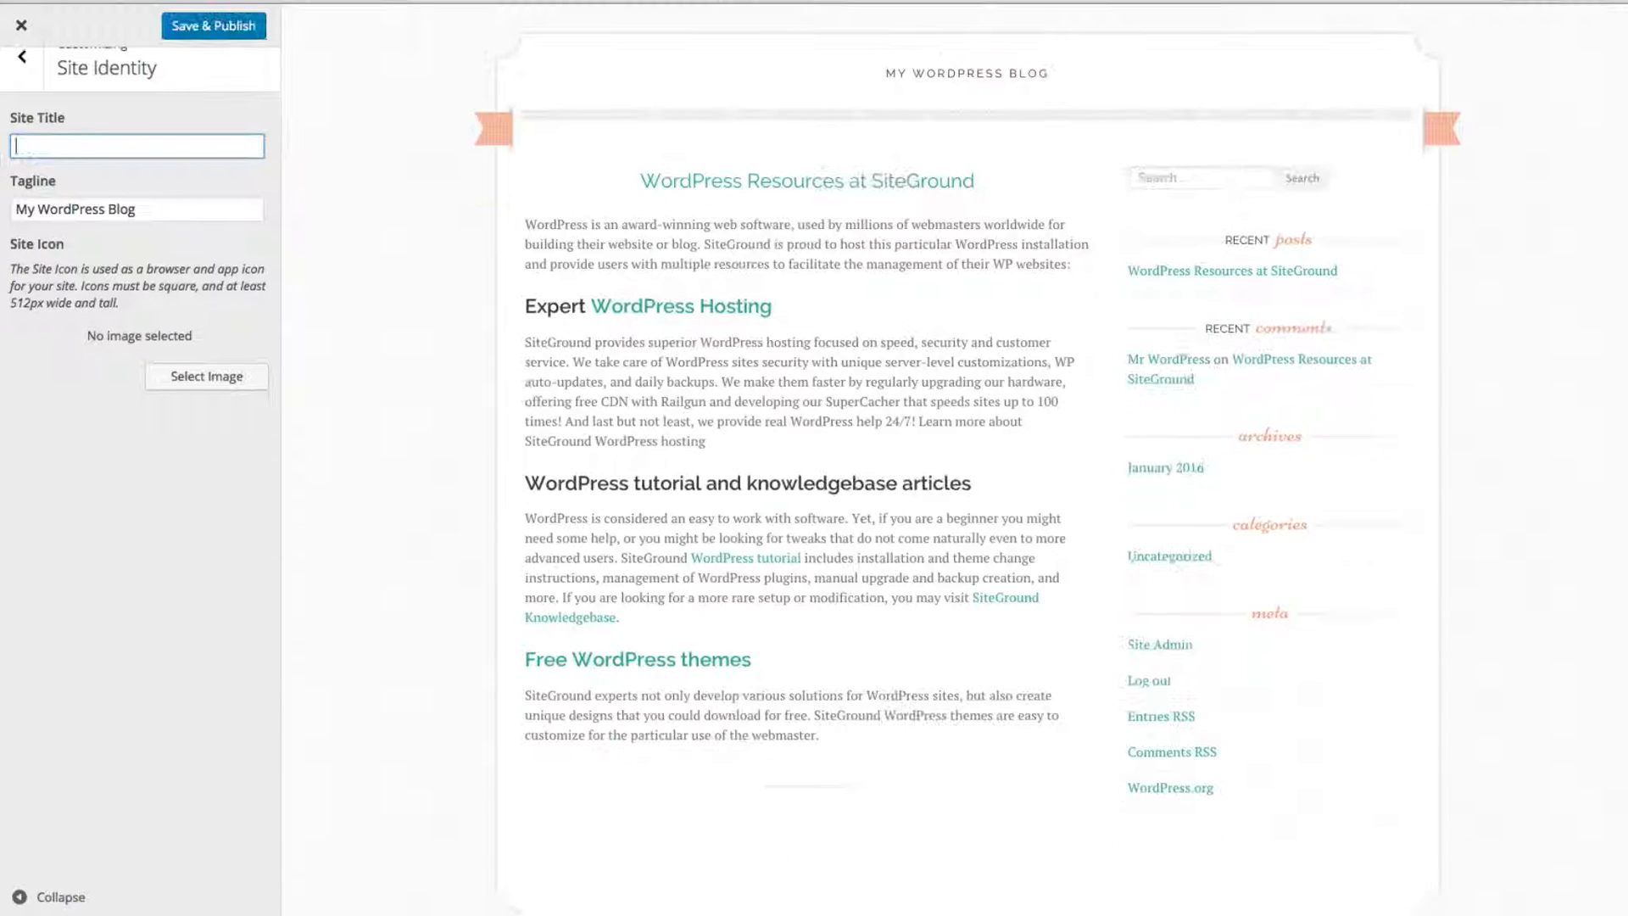
{"action": "type", "text": "My Cup"}
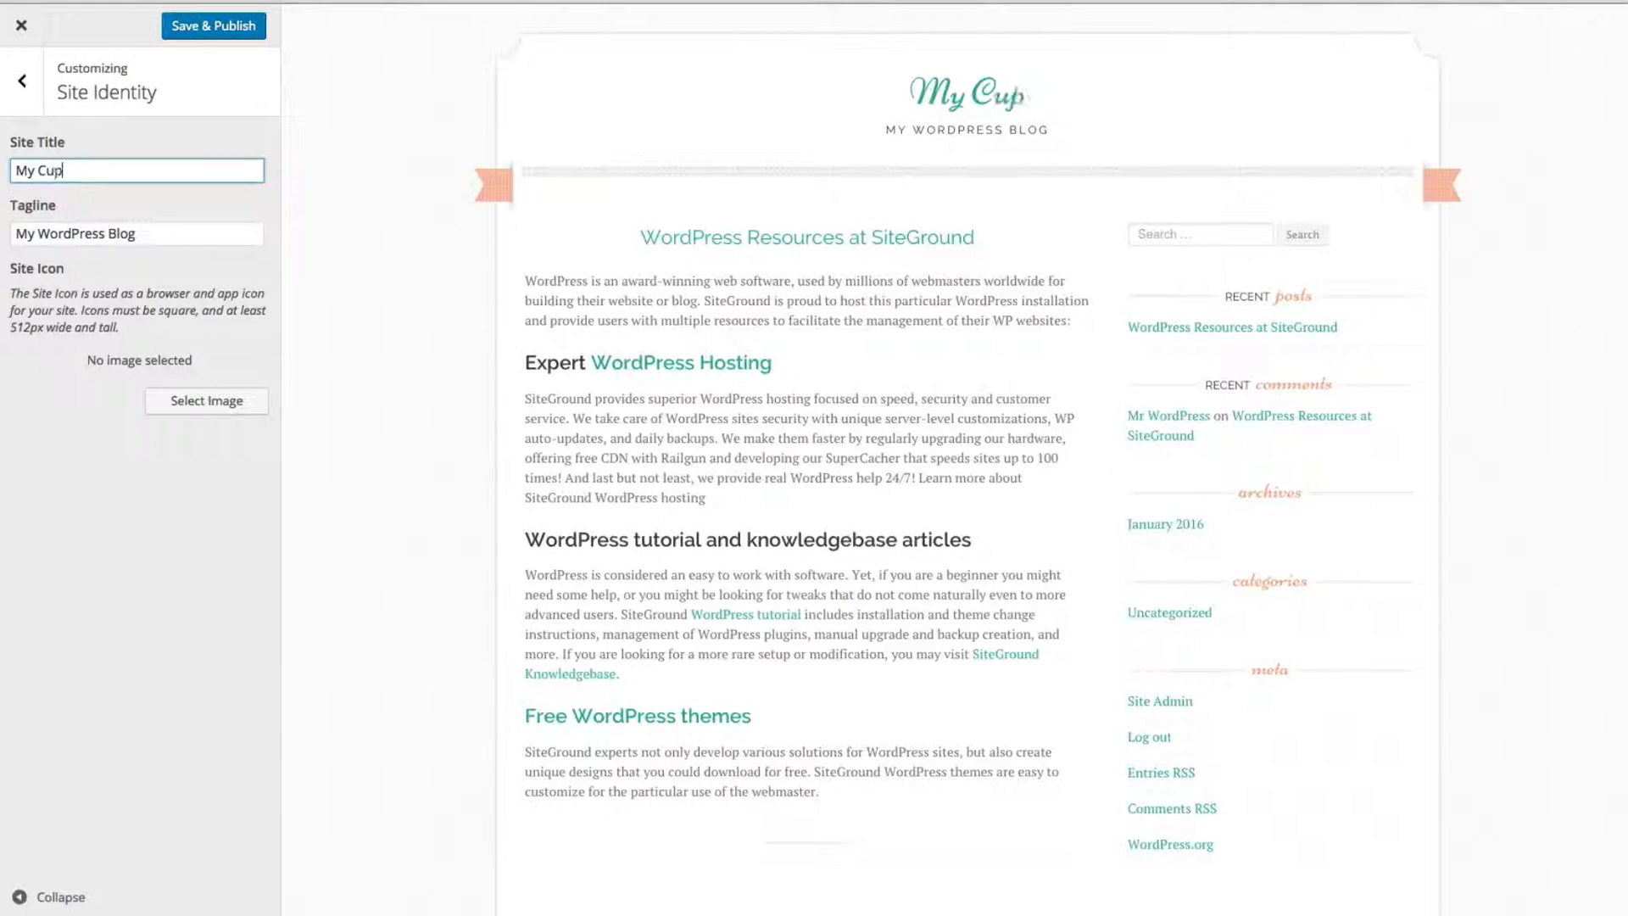
{"action": "type", "text": "cake Blog"}
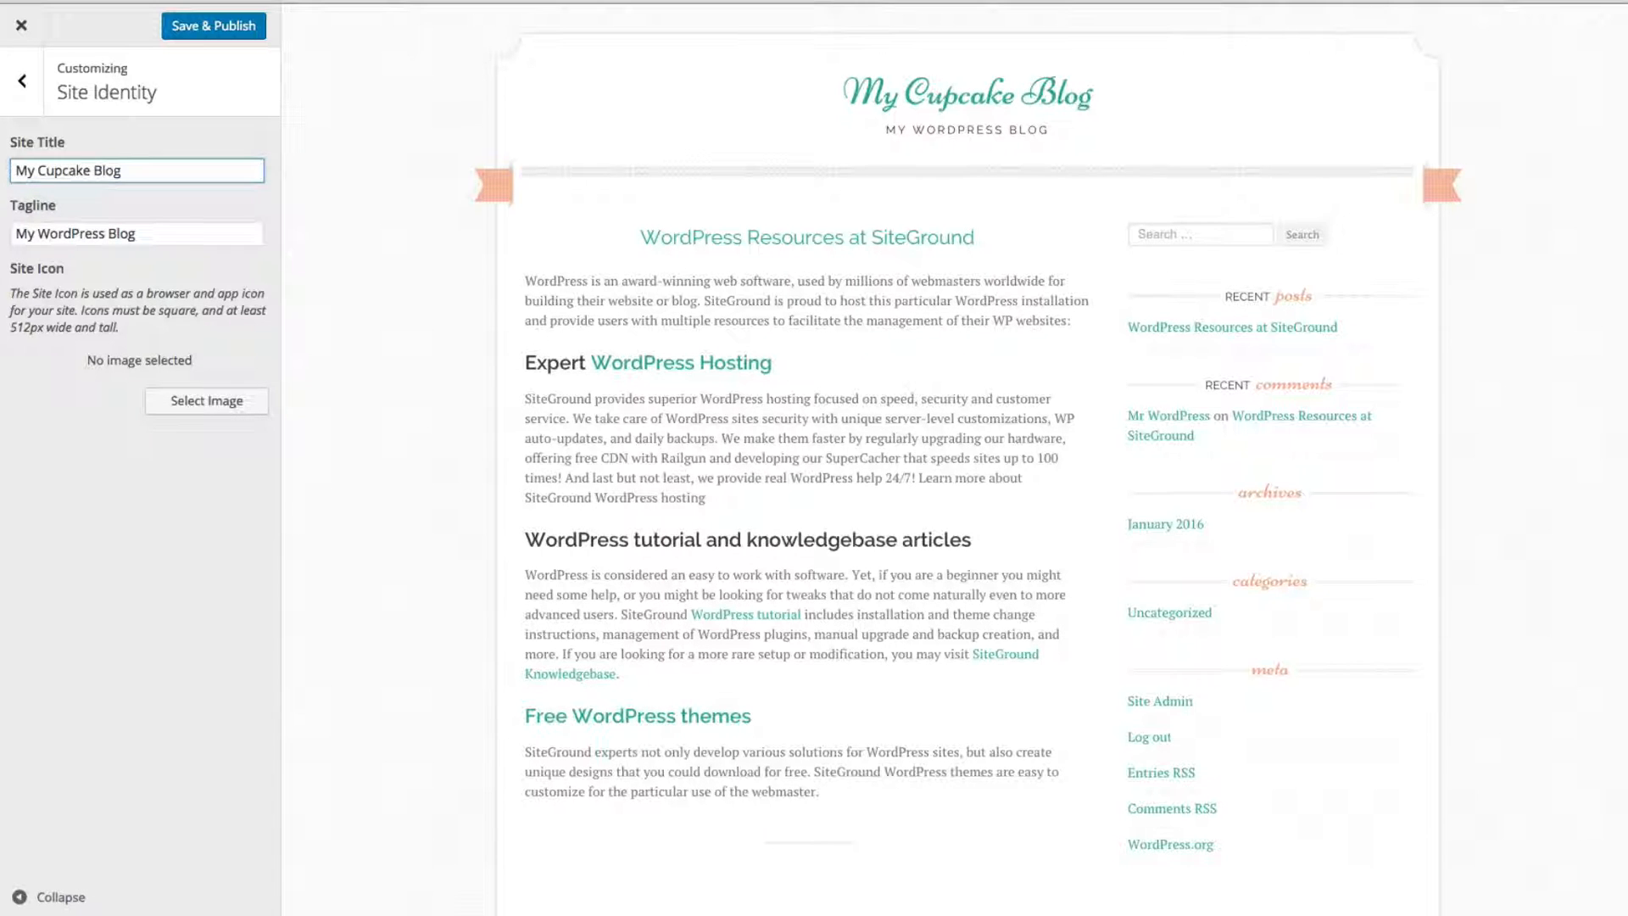
- Change the tagline to "Come eat some cupcakes" in the Site Identity settings and publish the changes
{"action": "key", "text": "Tab"}
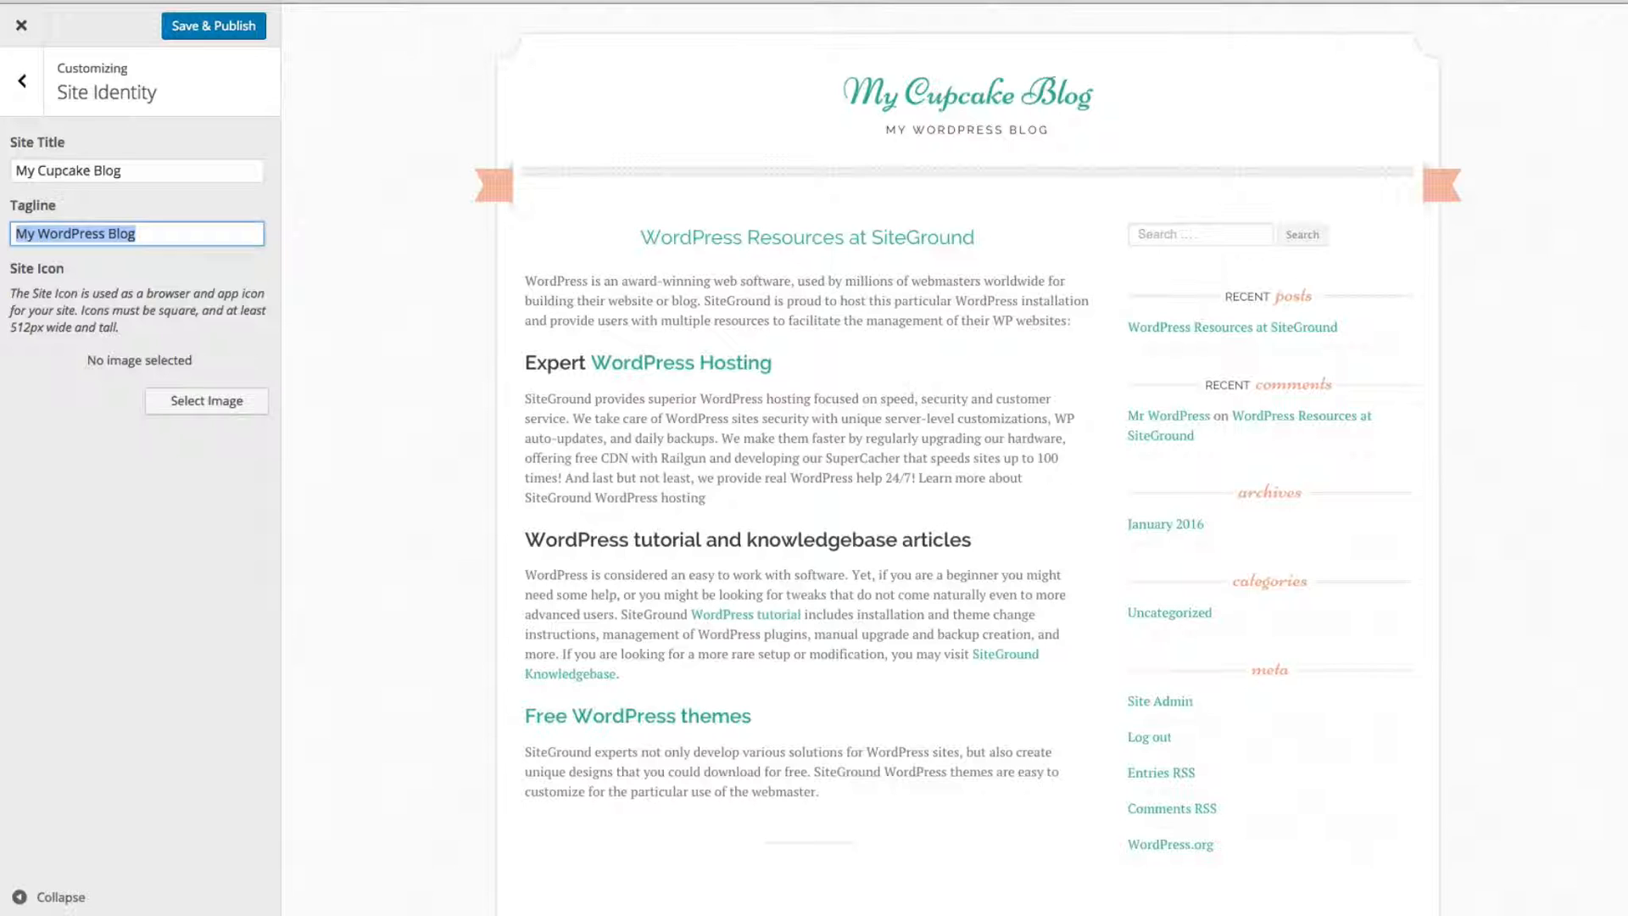
{"action": "type", "text": "Come eat"}
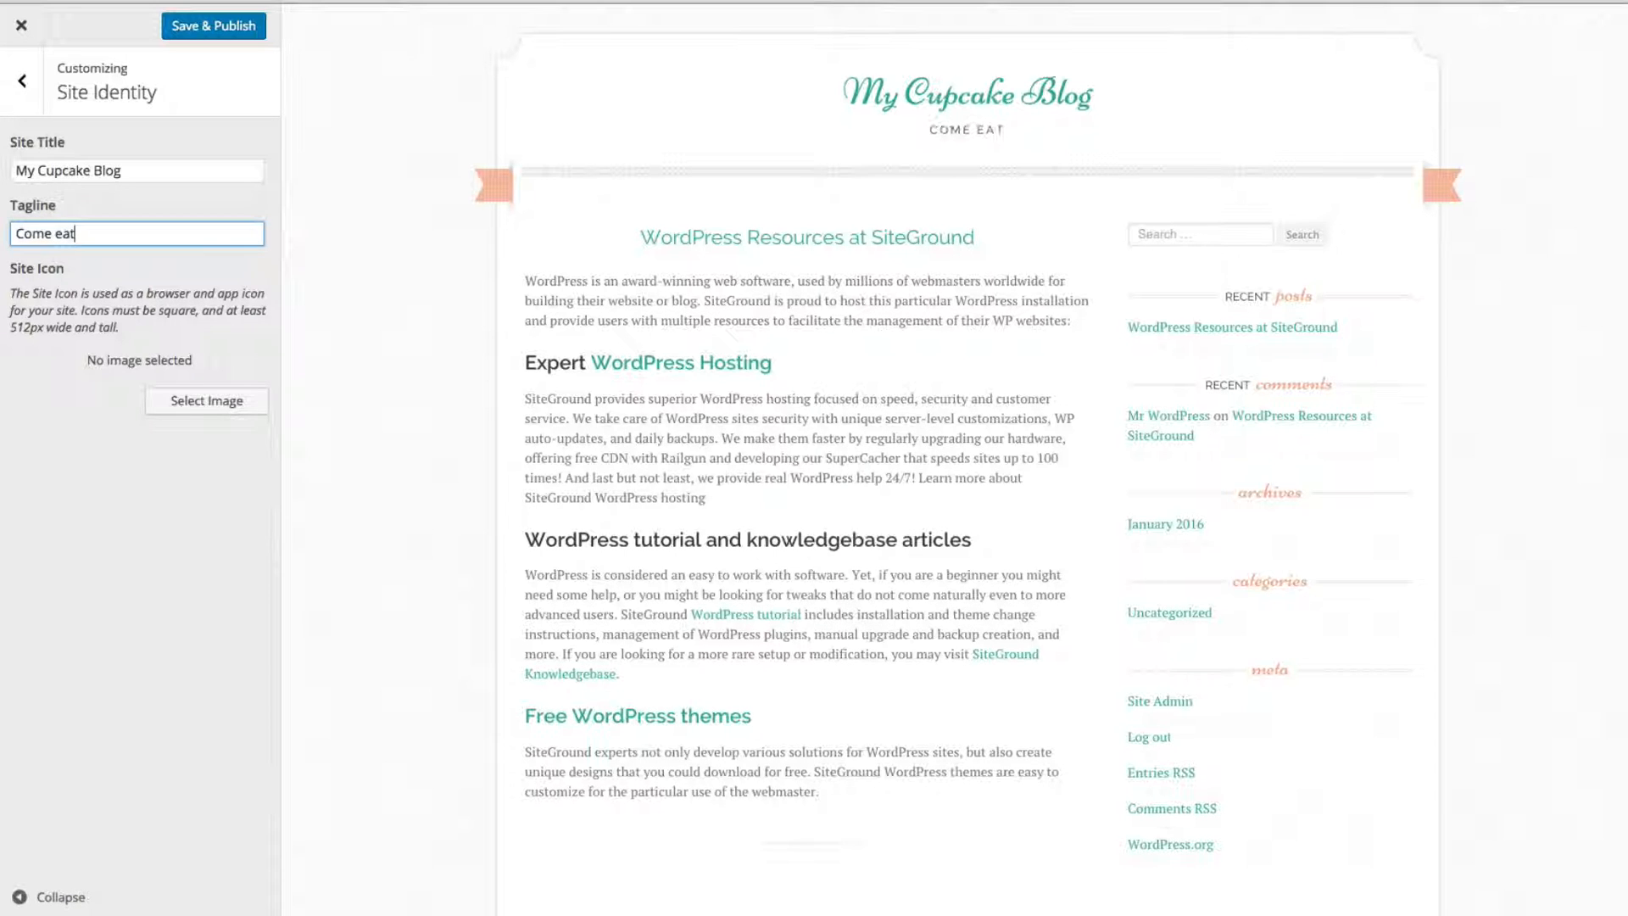
{"action": "type", "text": " some cu"}
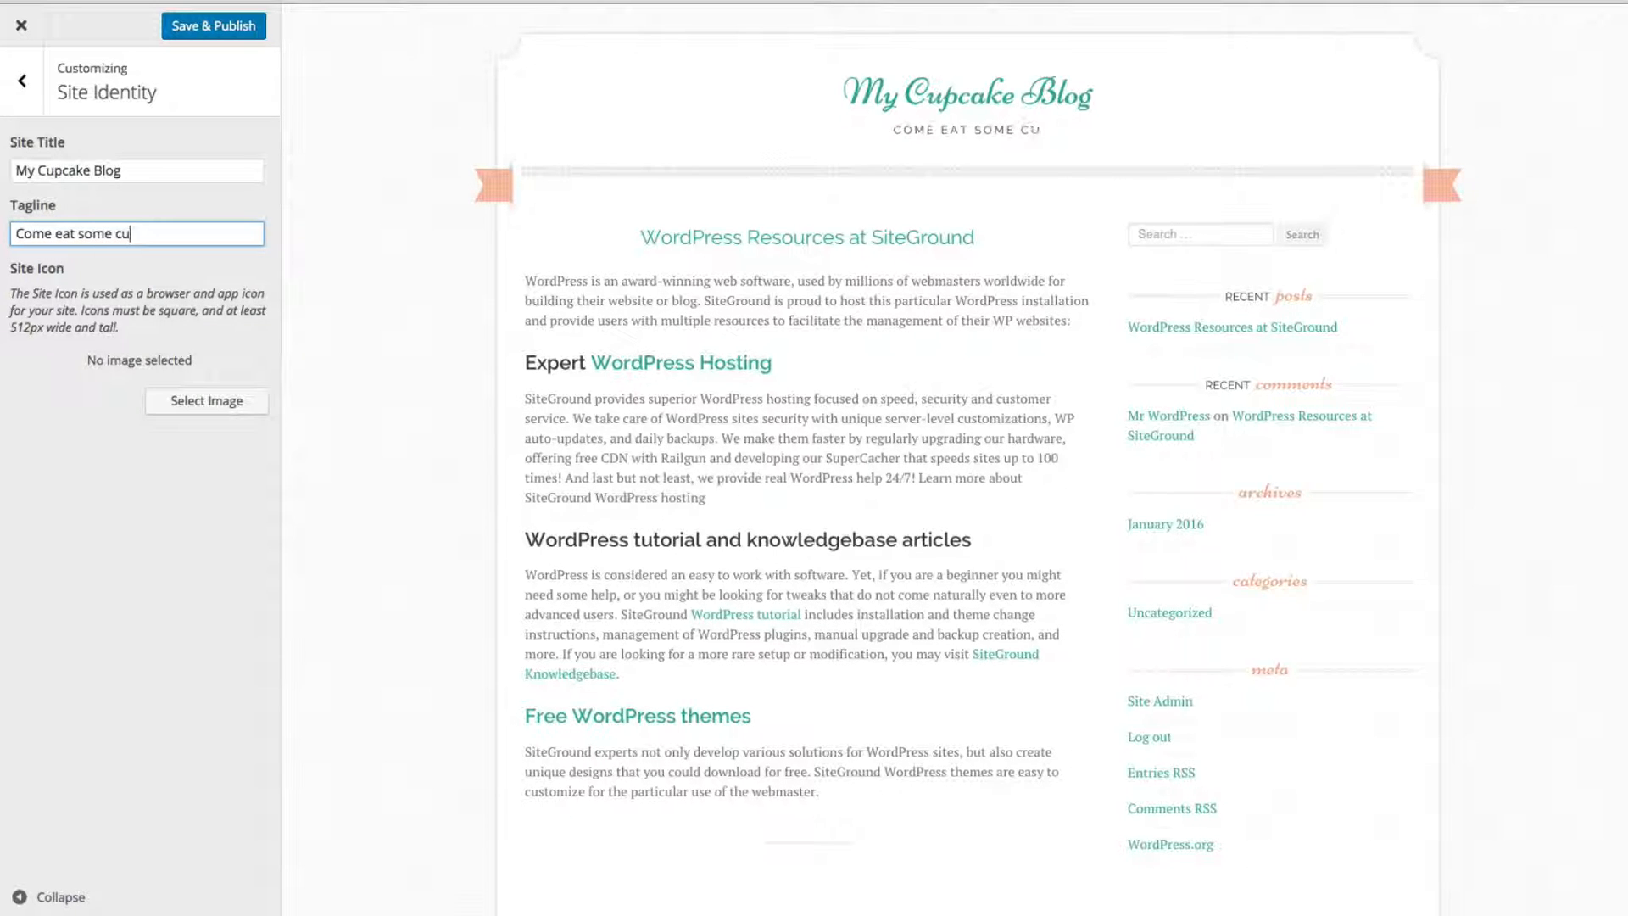
{"action": "type", "text": "pcakes"}
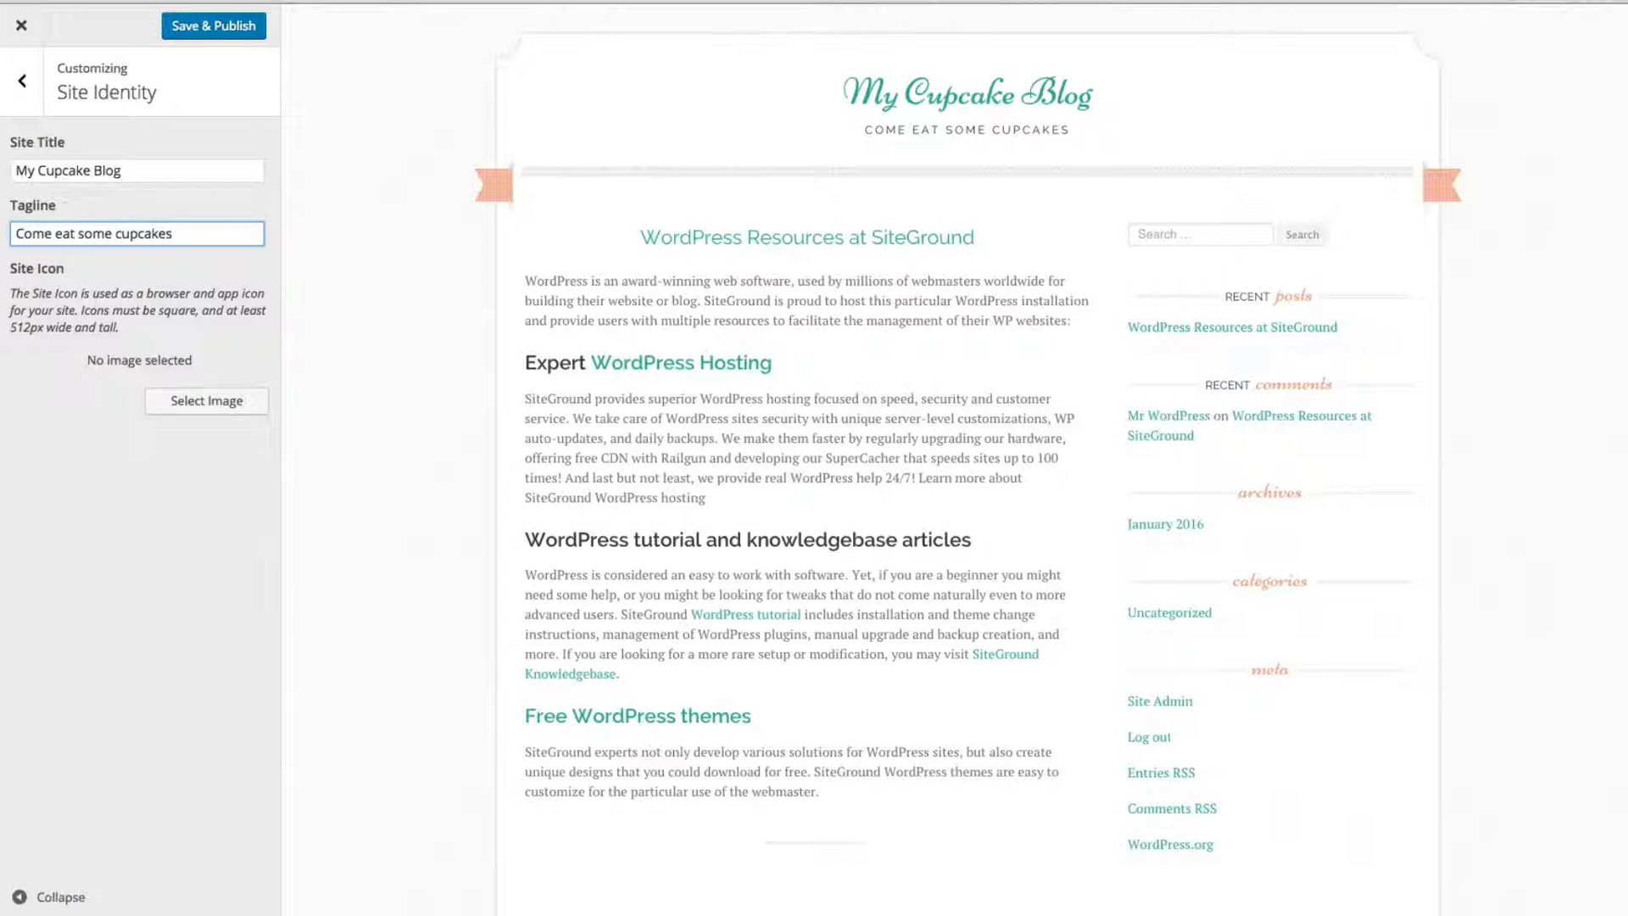
{"action": "left_click", "coordinate": [204, 27]}
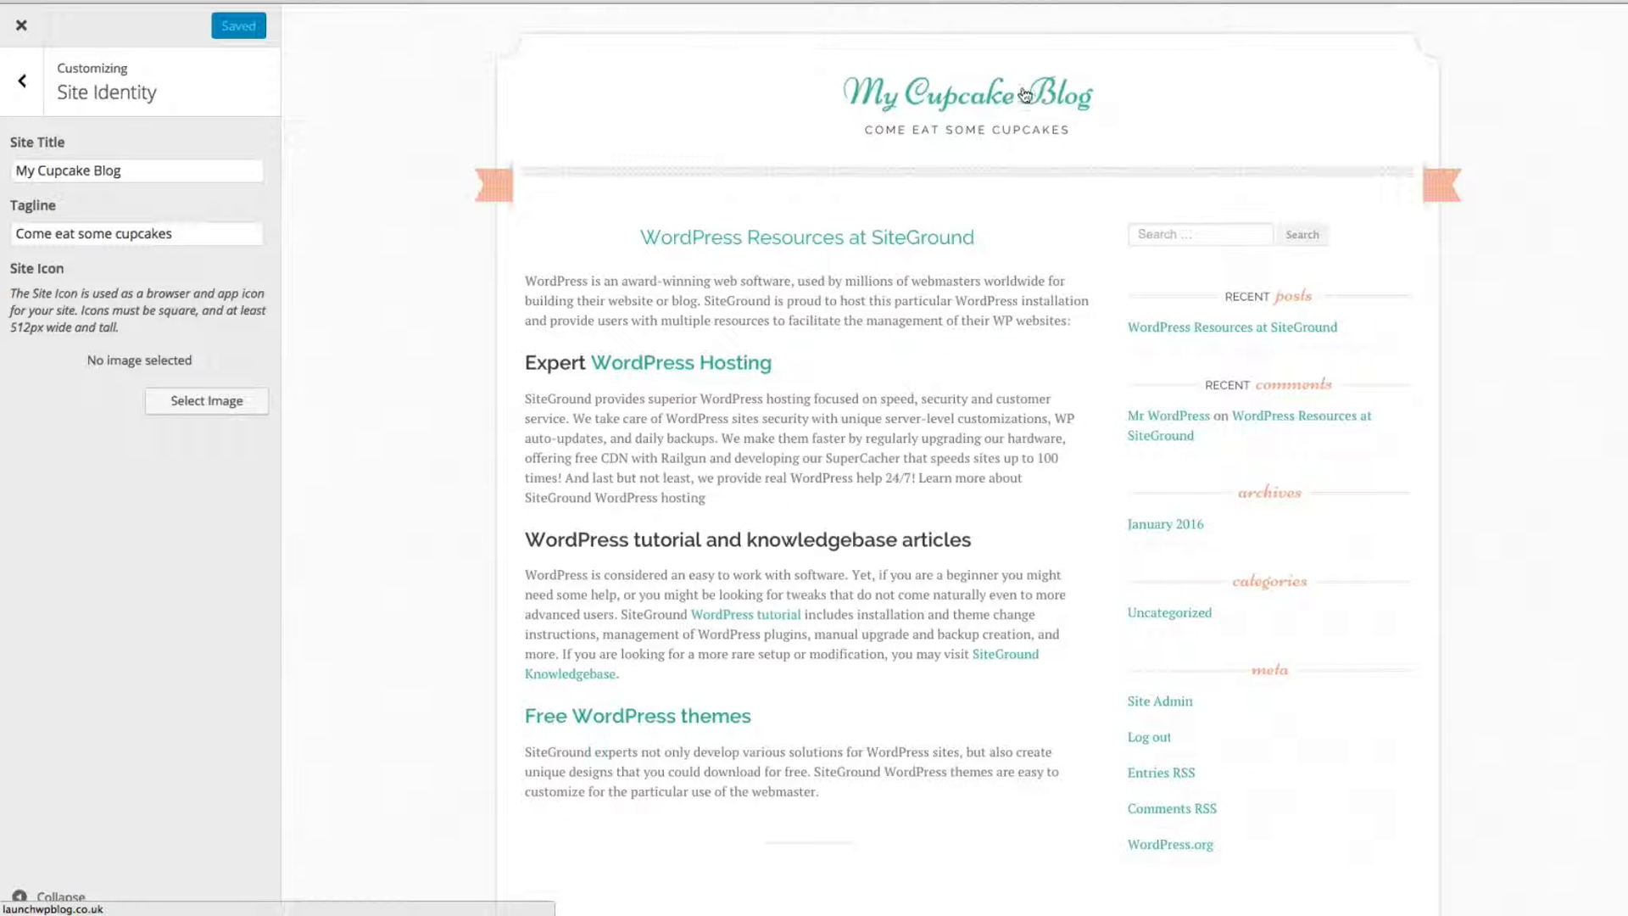
- Look through the background colour and widget area settings of the theme, and examine the site preview from header to footer
{"action": "left_click", "coordinate": [20, 85]}
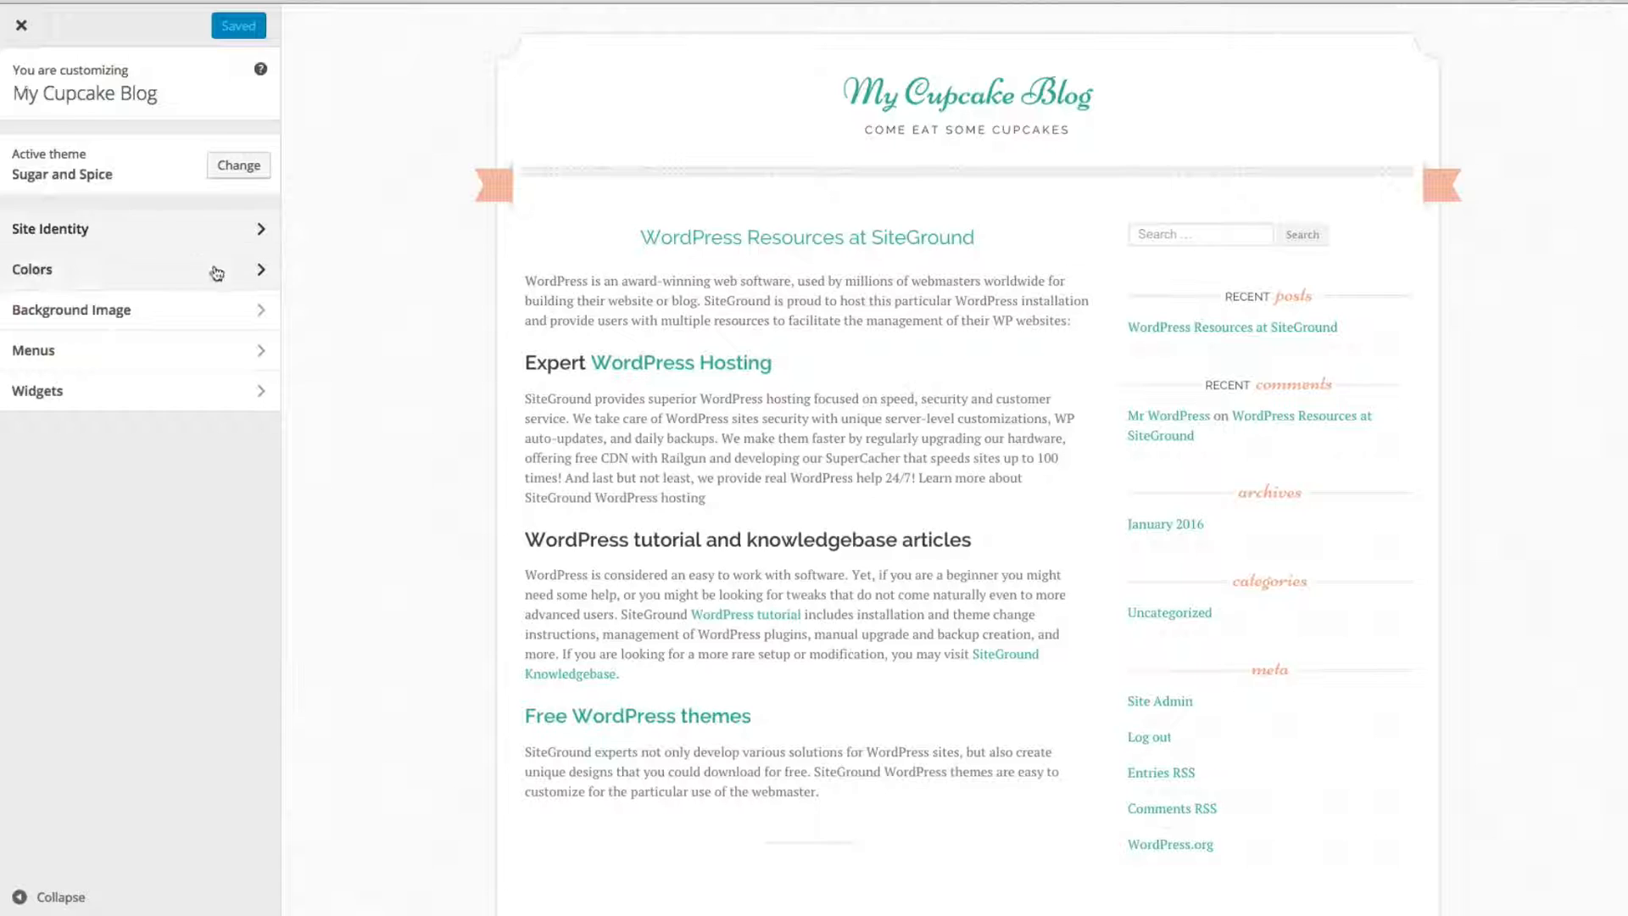
{"action": "left_click", "coordinate": [248, 269]}
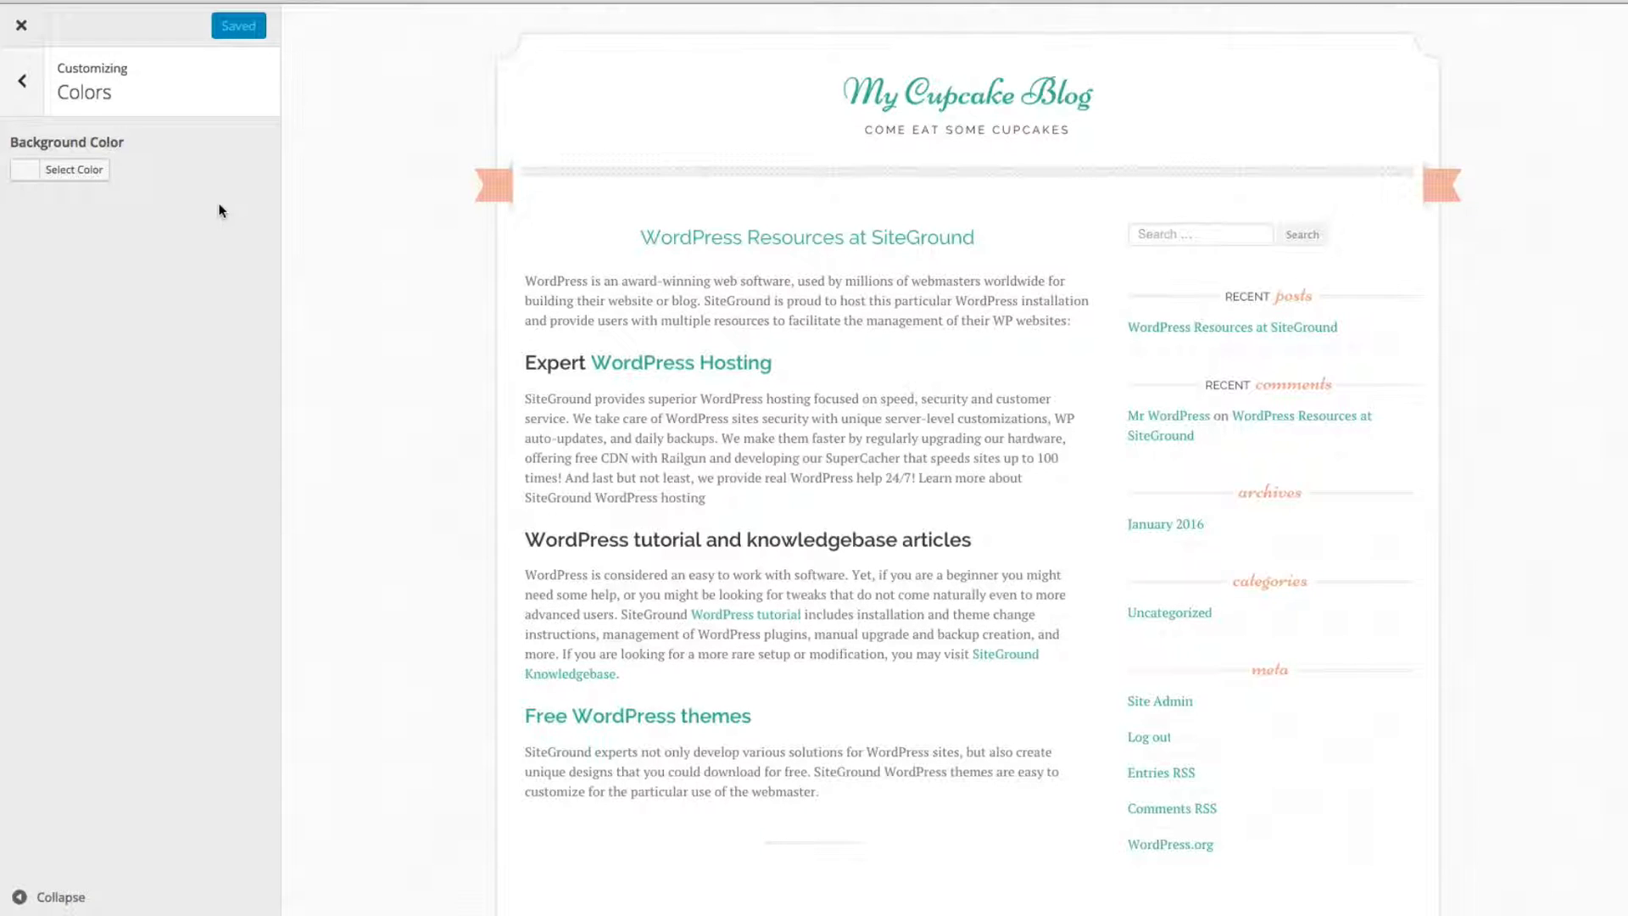
{"action": "left_click", "coordinate": [20, 175]}
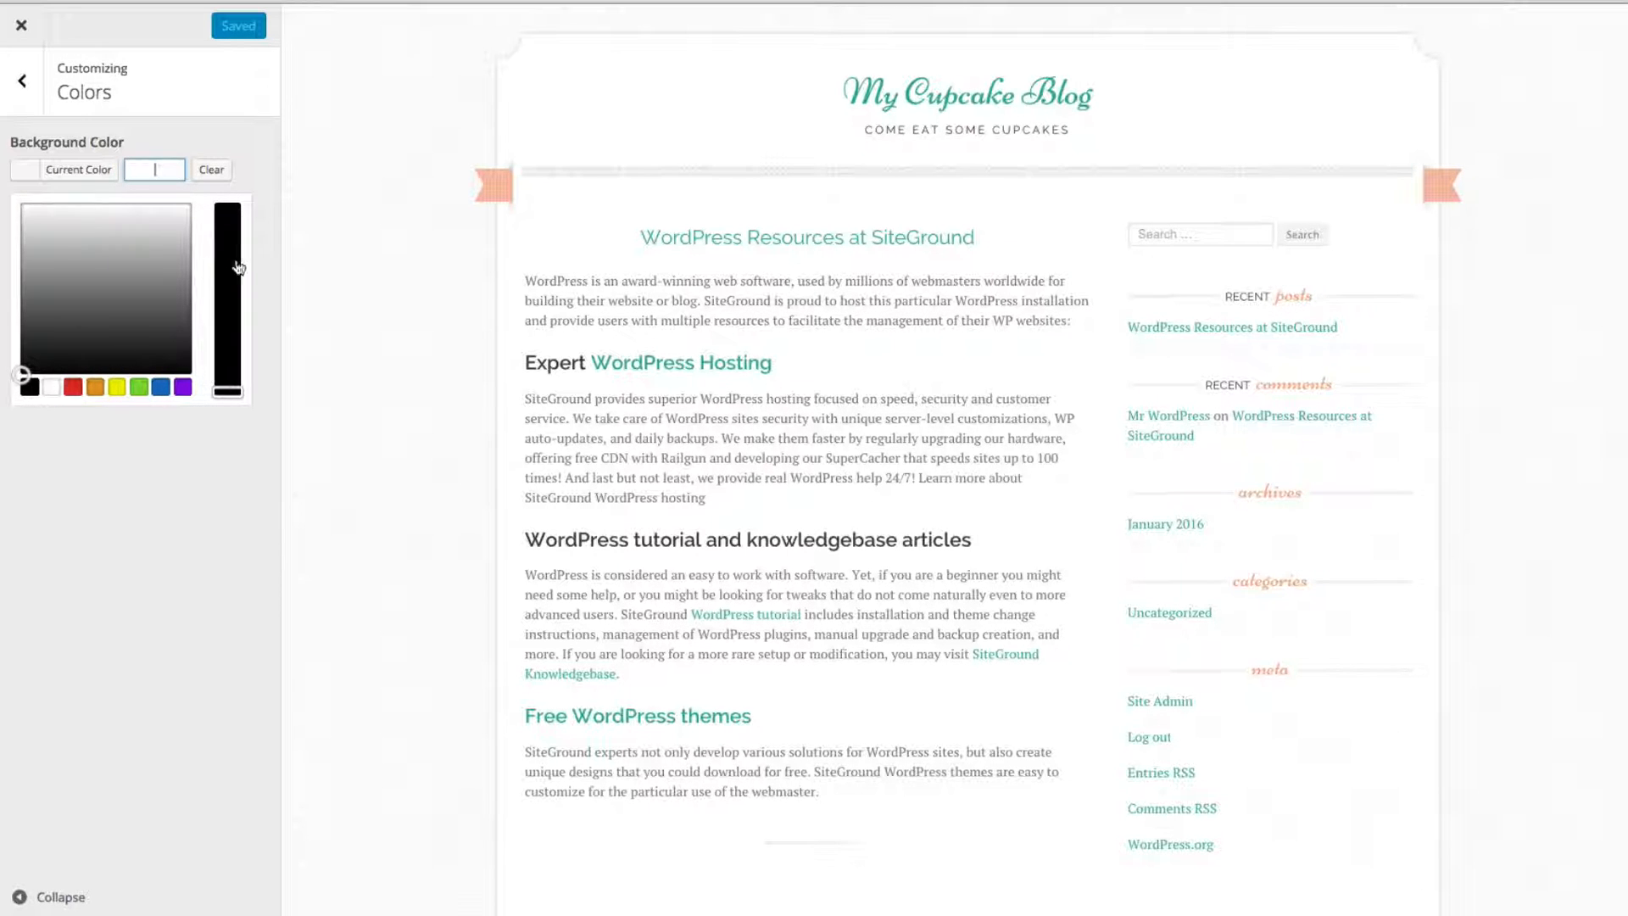
{"action": "left_click", "coordinate": [22, 80]}
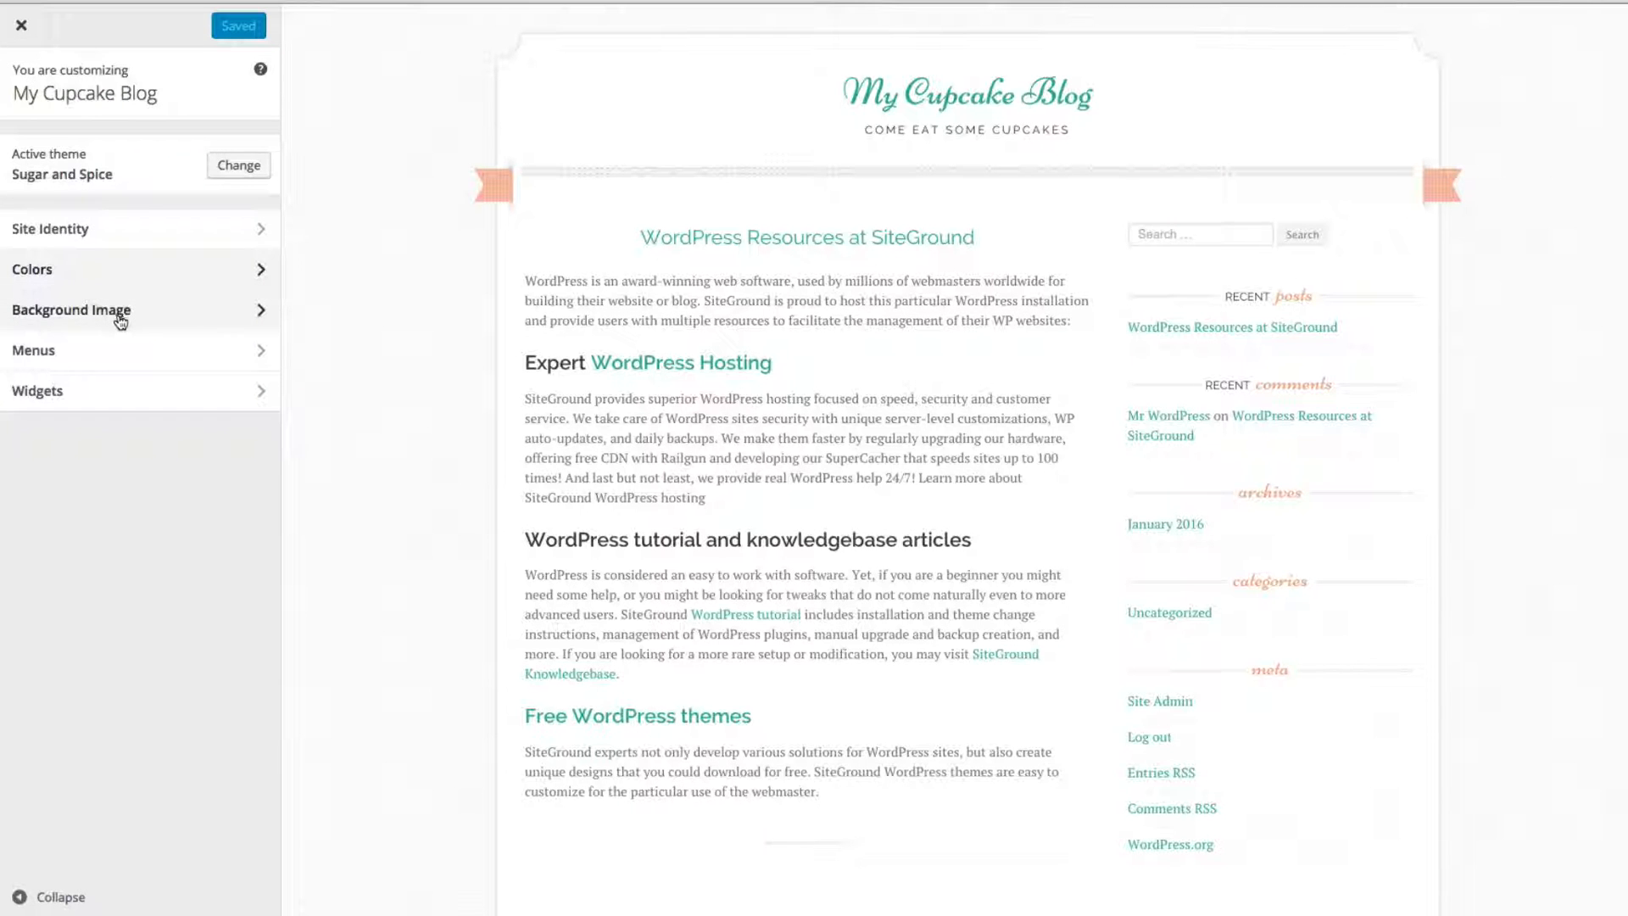
{"action": "left_click", "coordinate": [68, 392]}
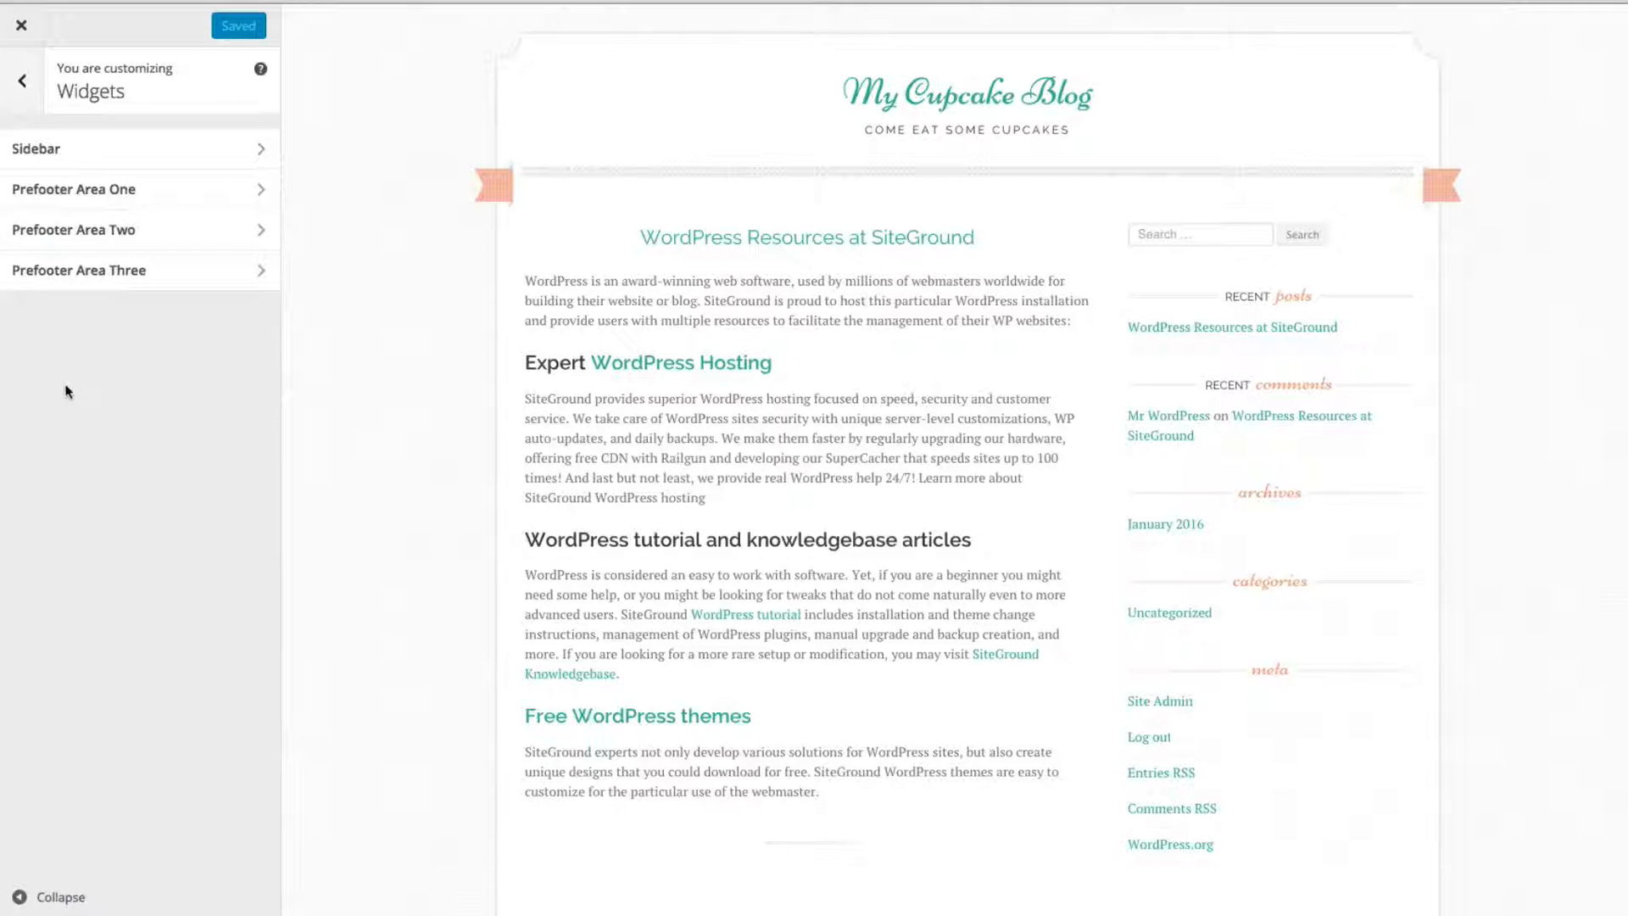
{"action": "left_click", "coordinate": [19, 80]}
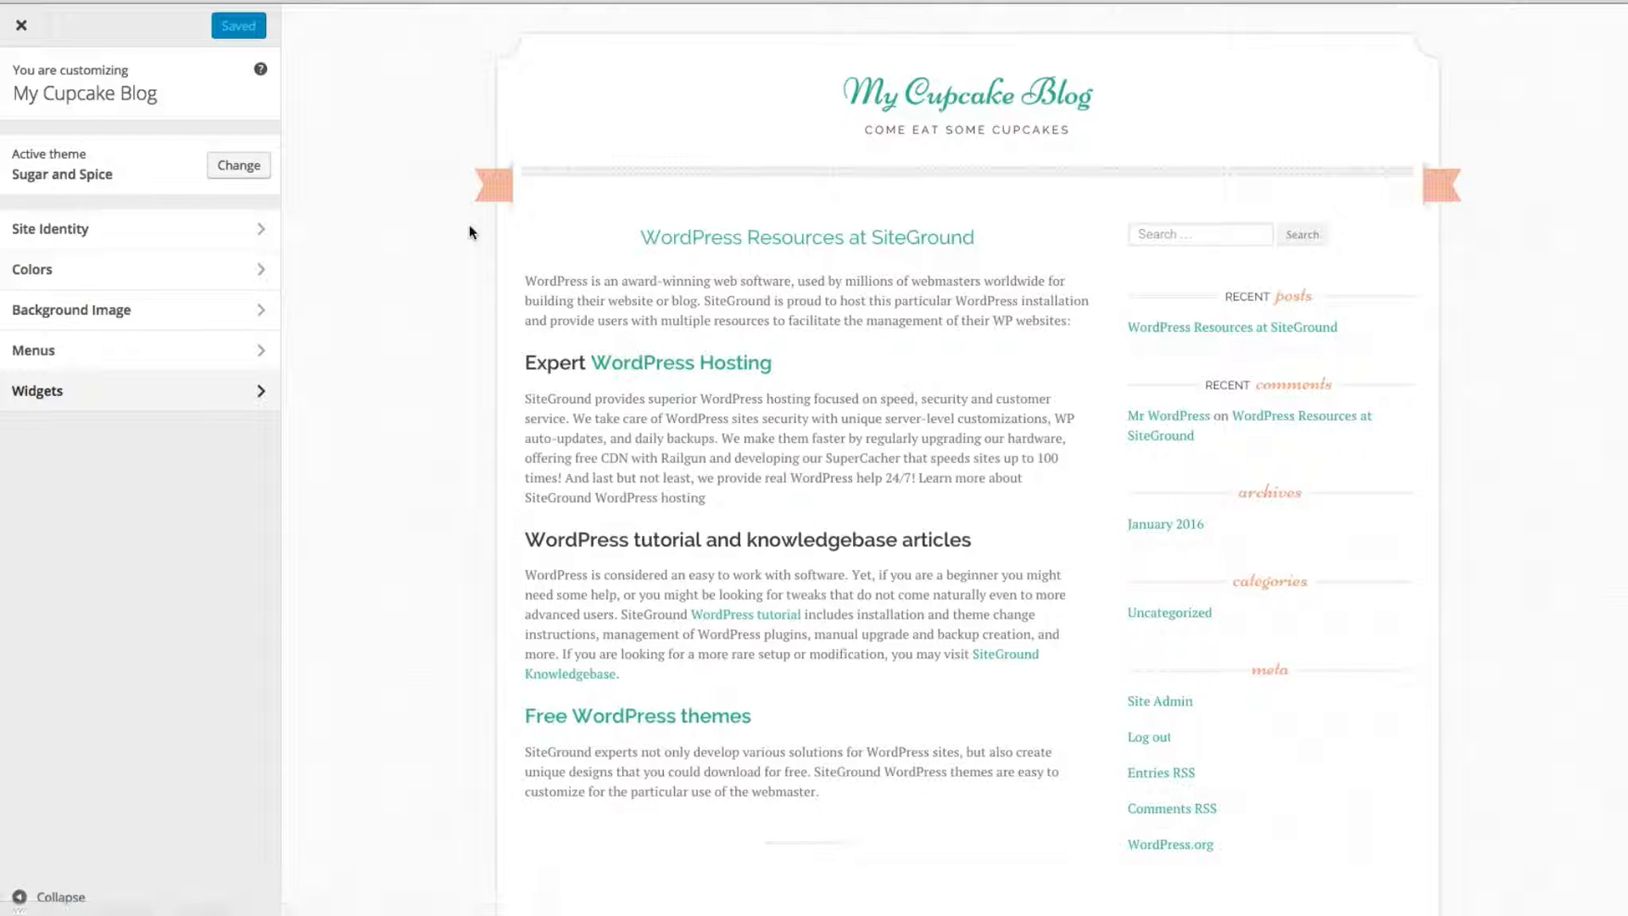
{"action": "scroll", "coordinate": [468, 262], "scroll_direction": "down", "scroll_amount": 1}
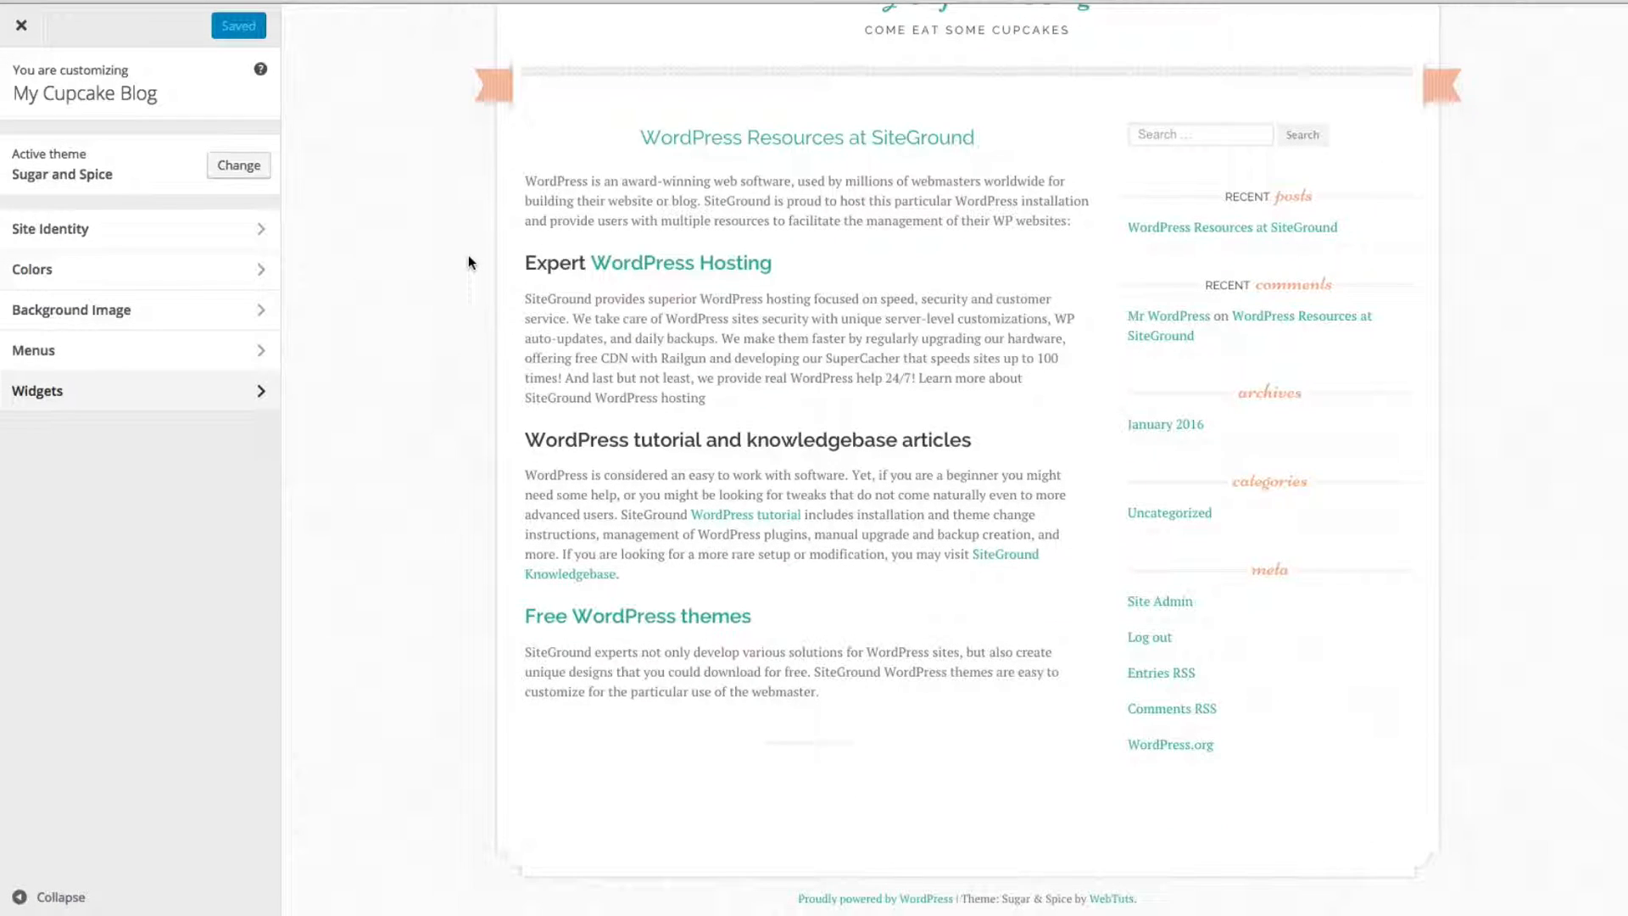
{"action": "scroll", "coordinate": [468, 274], "scroll_direction": "up", "scroll_amount": 1}
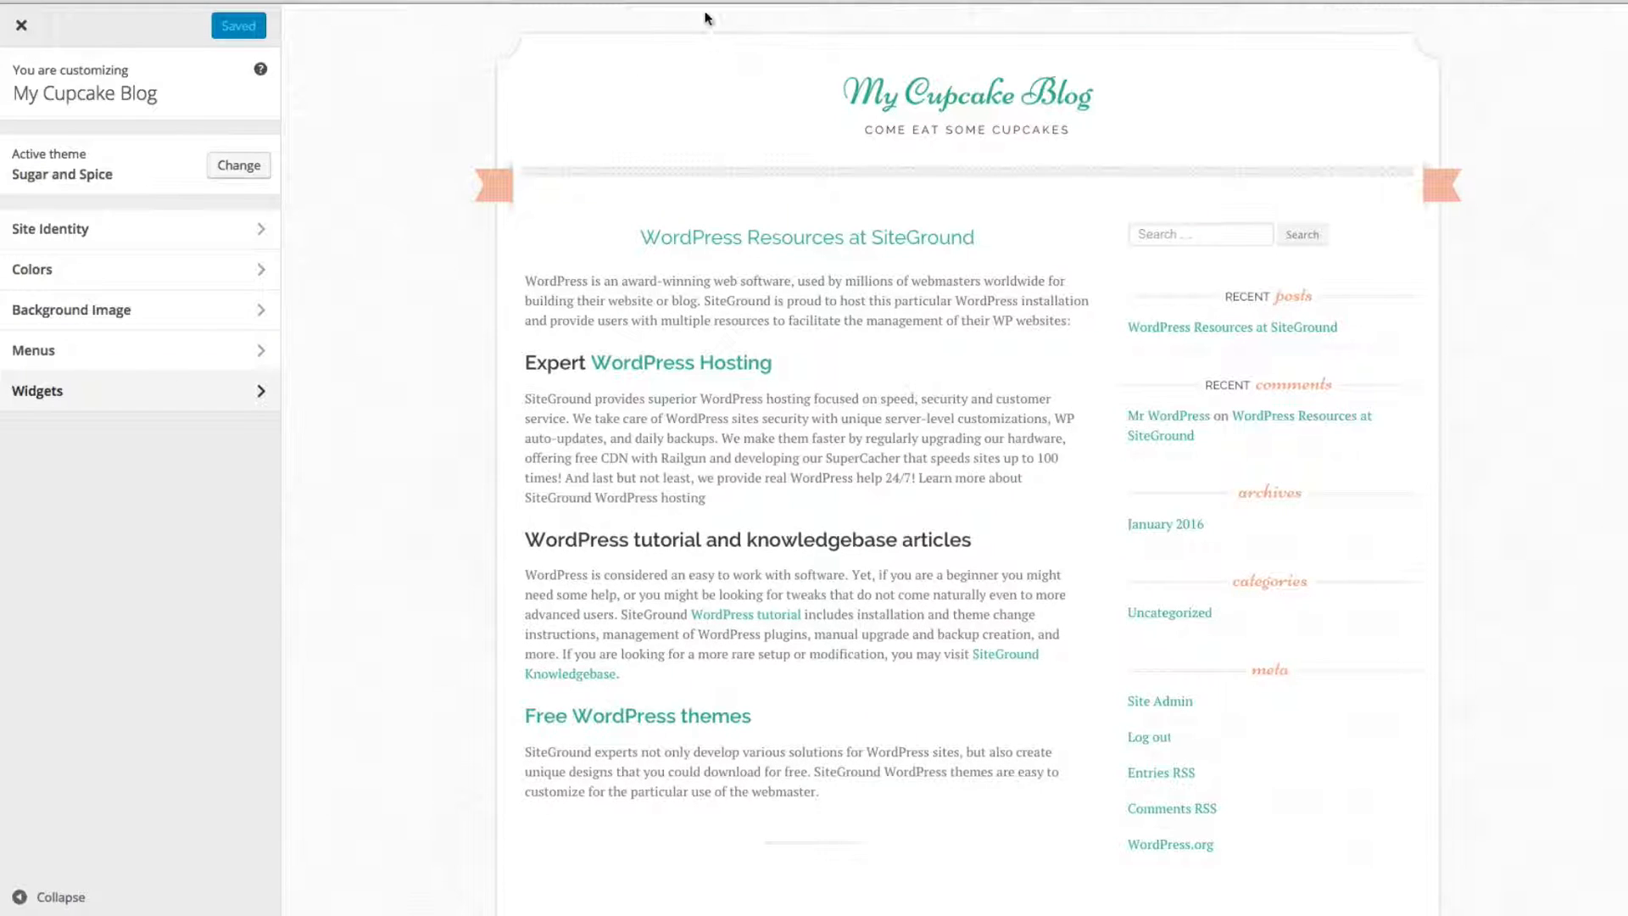
{"action": "scroll", "coordinate": [383, 170], "scroll_direction": "down", "scroll_amount": 1}
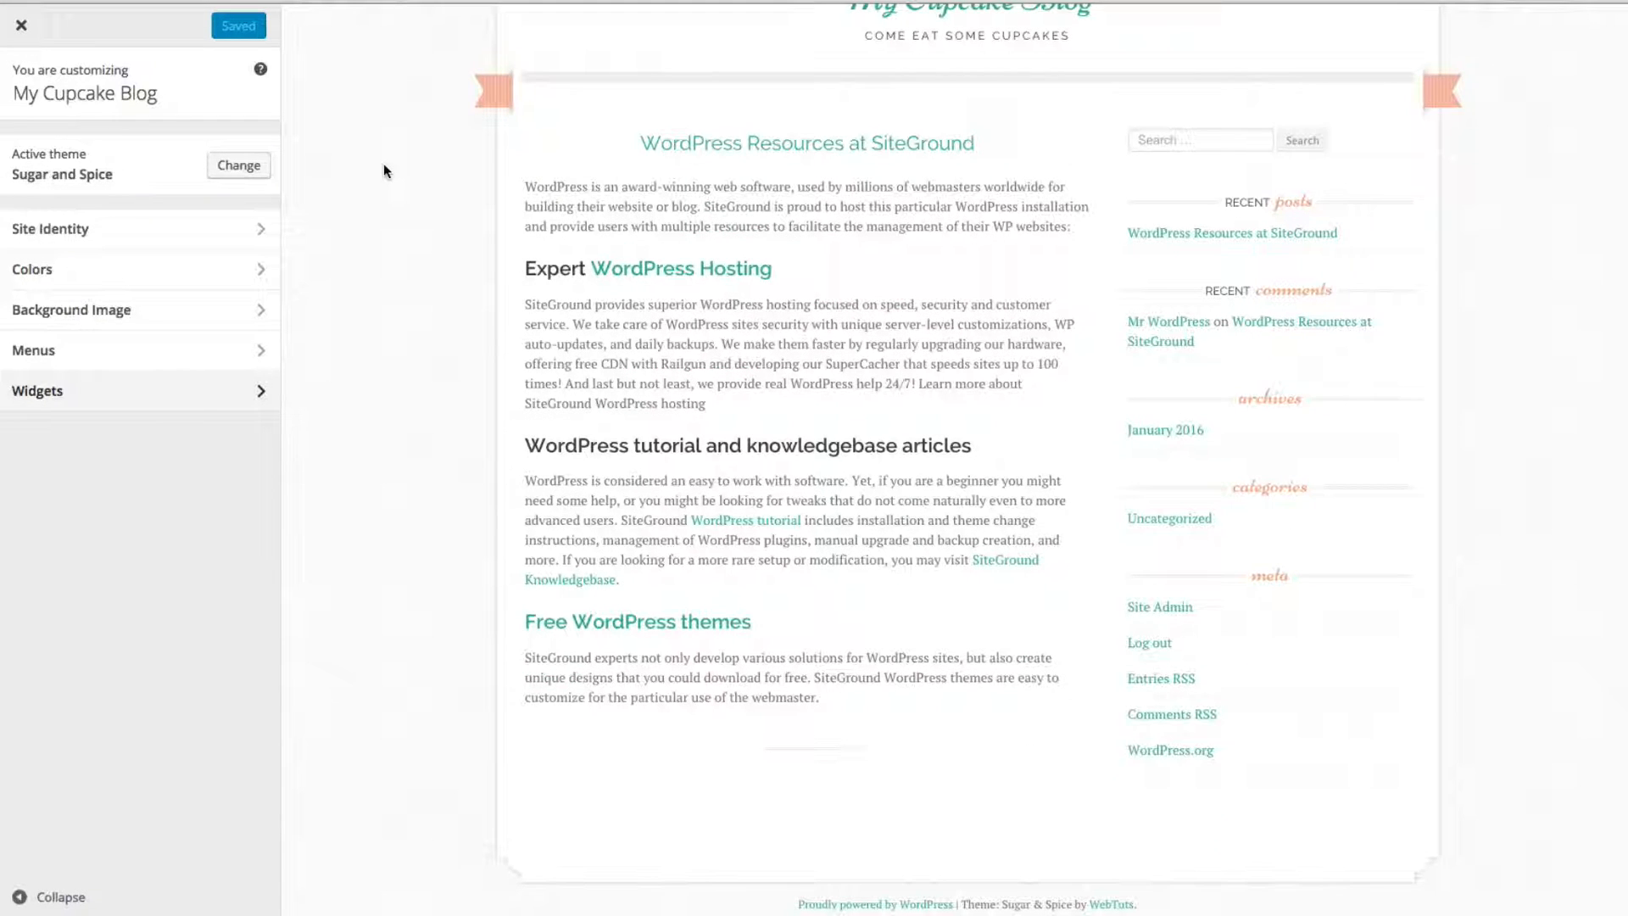
{"action": "scroll", "coordinate": [384, 165], "scroll_direction": "up", "scroll_amount": 1}
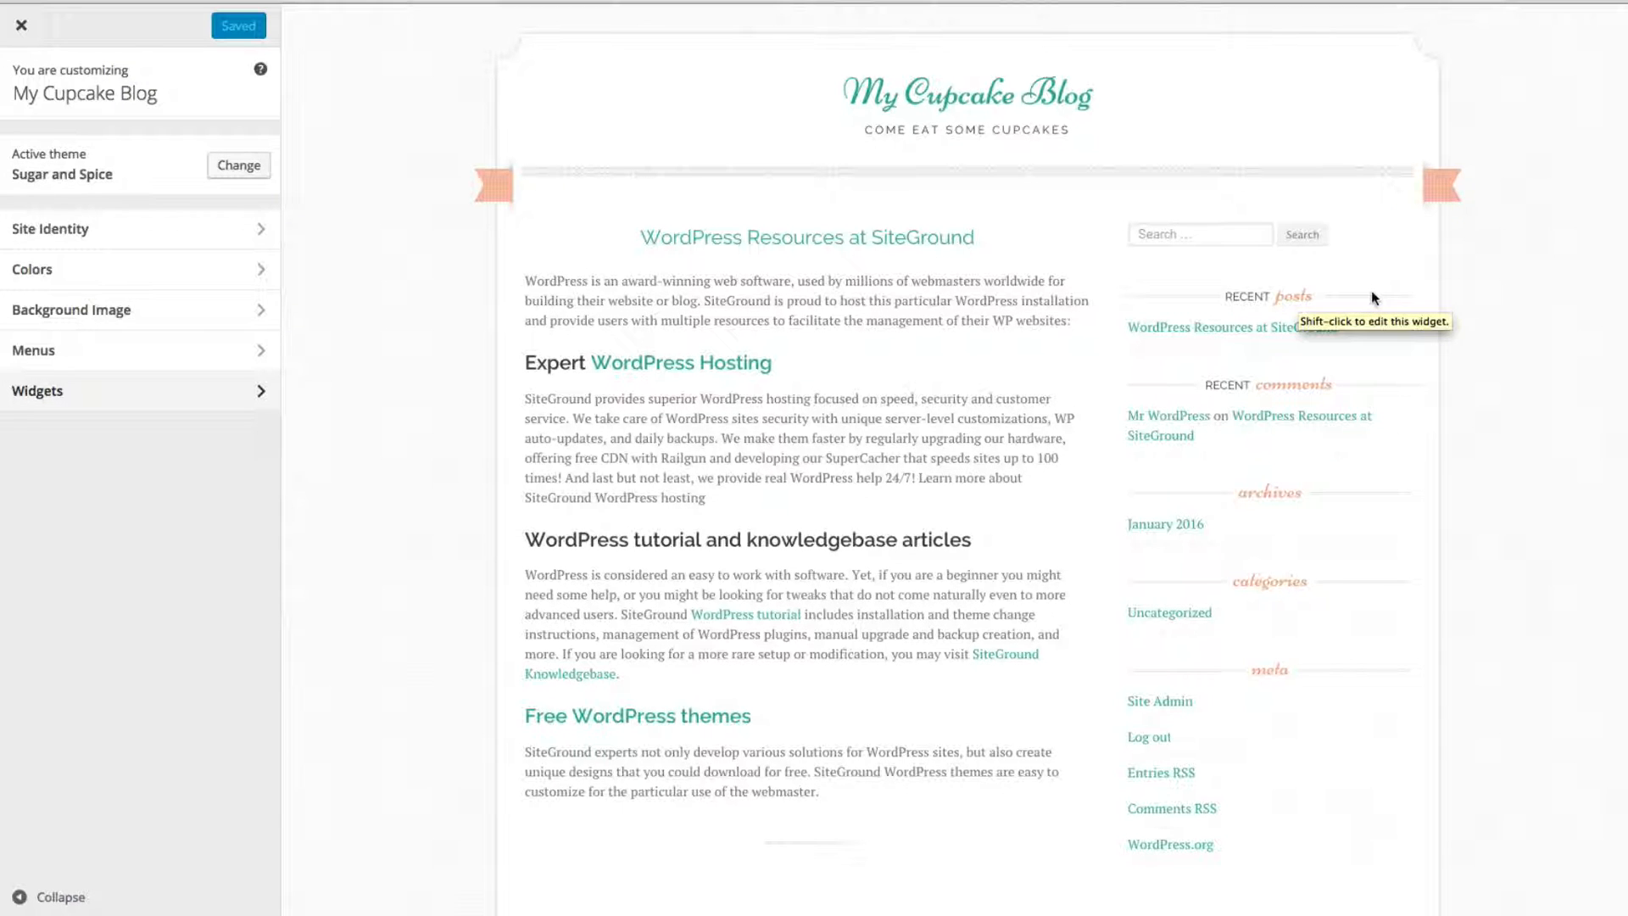
- Leave the theme customizer and go through the dashboard to the page for adding new plugins
{"action": "left_click", "coordinate": [24, 20]}
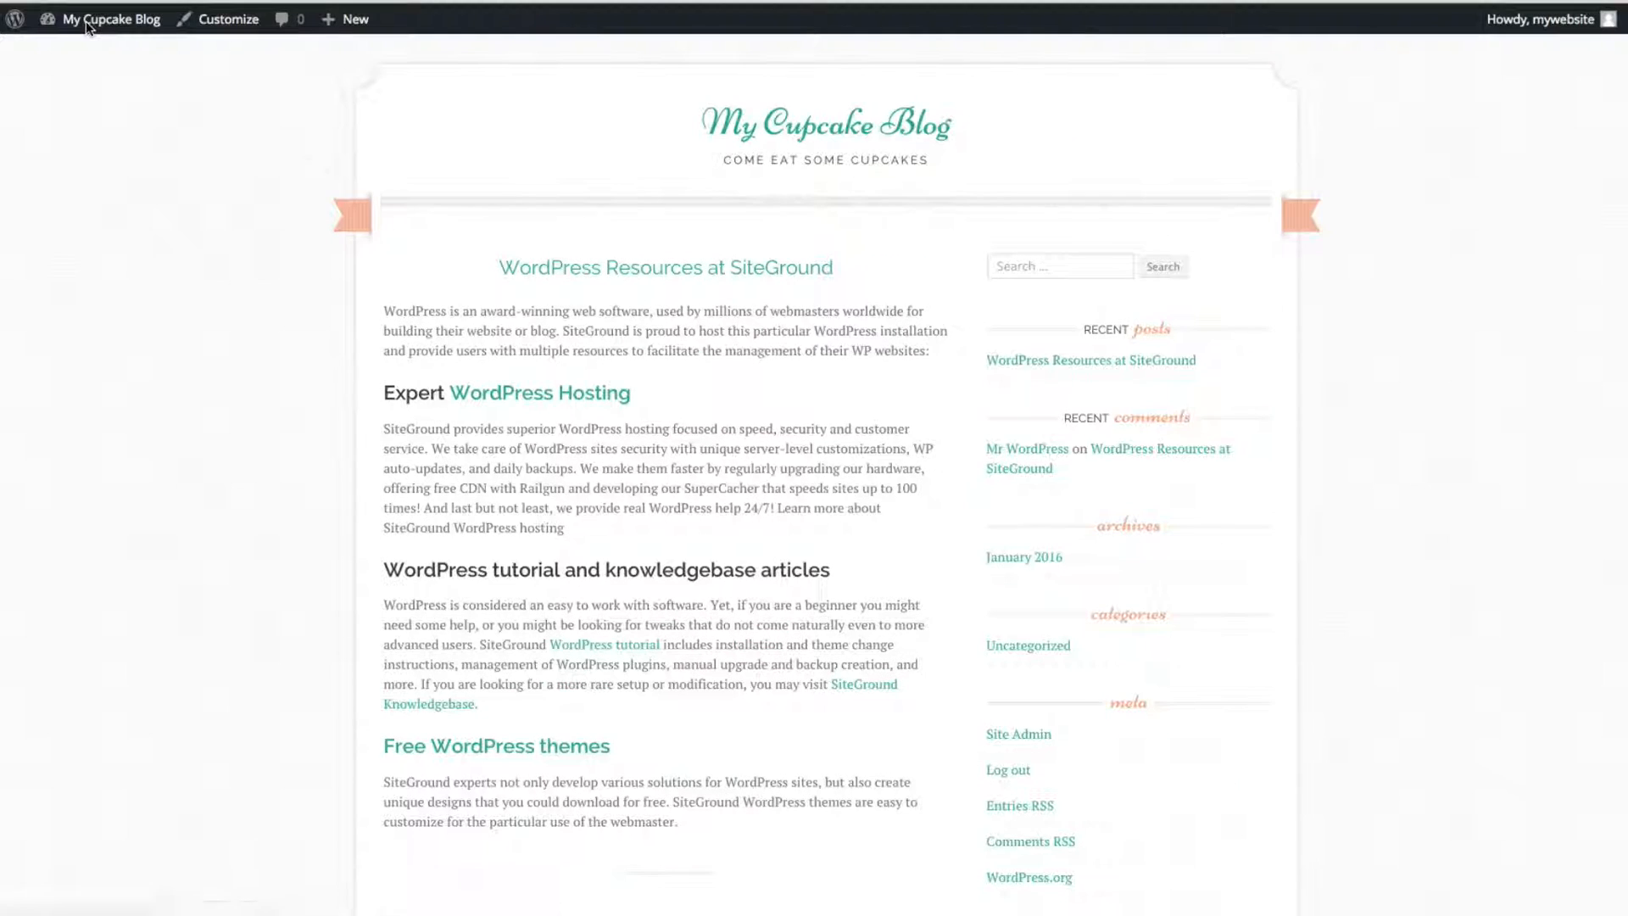
{"action": "mouse_move", "coordinate": [89, 20]}
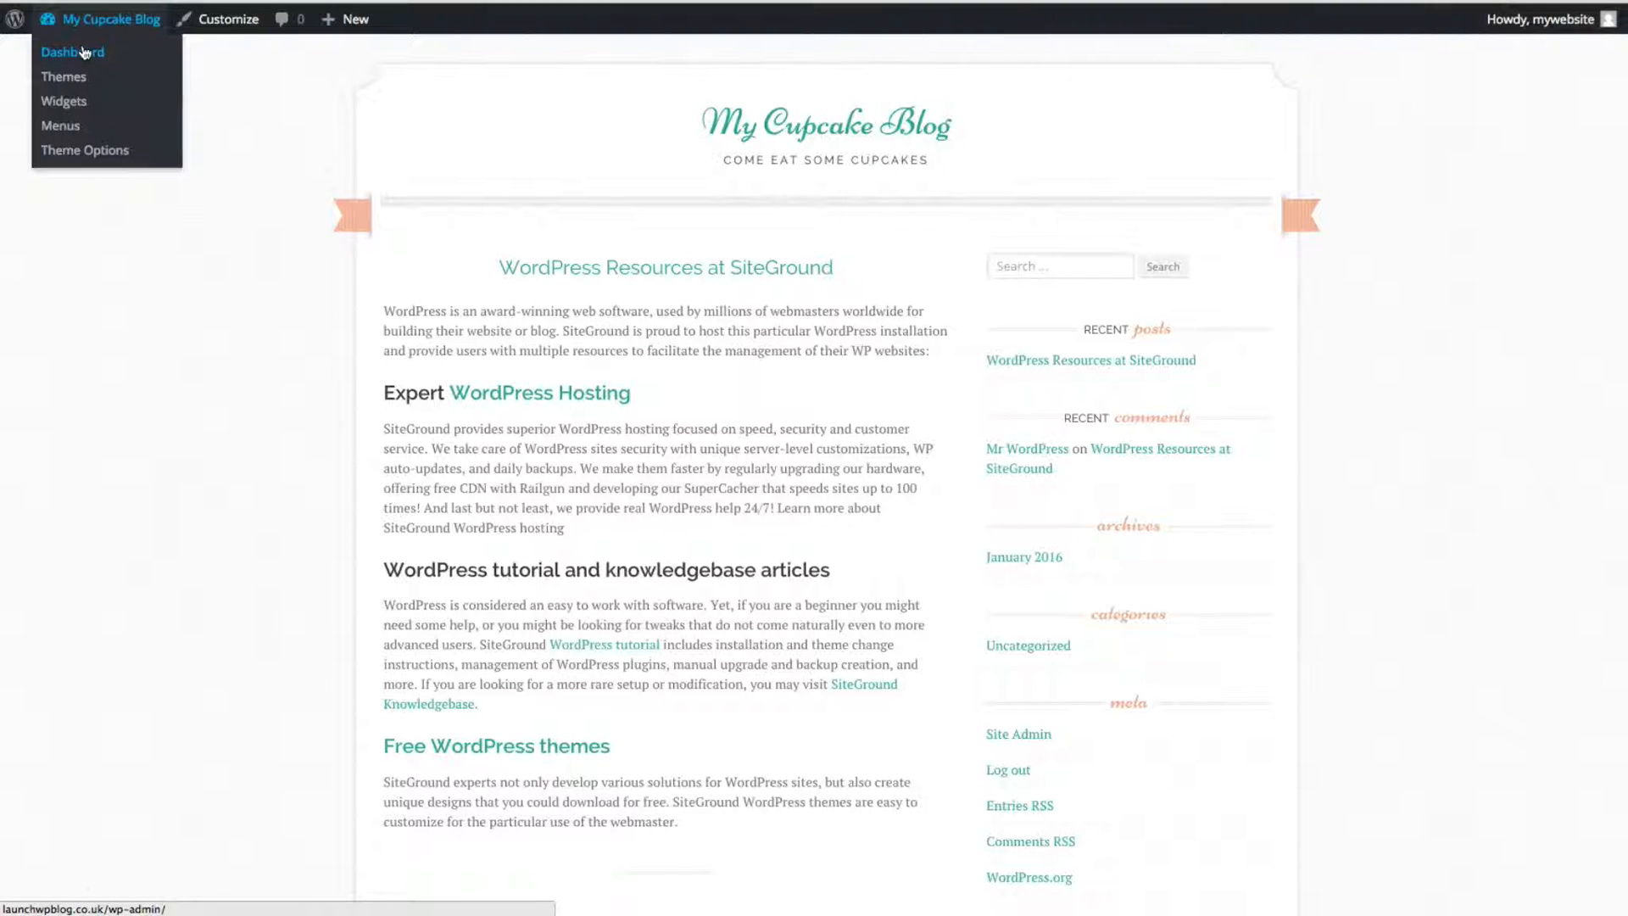
{"action": "left_click", "coordinate": [84, 53]}
{"action": "mouse_move", "coordinate": [90, 341]}
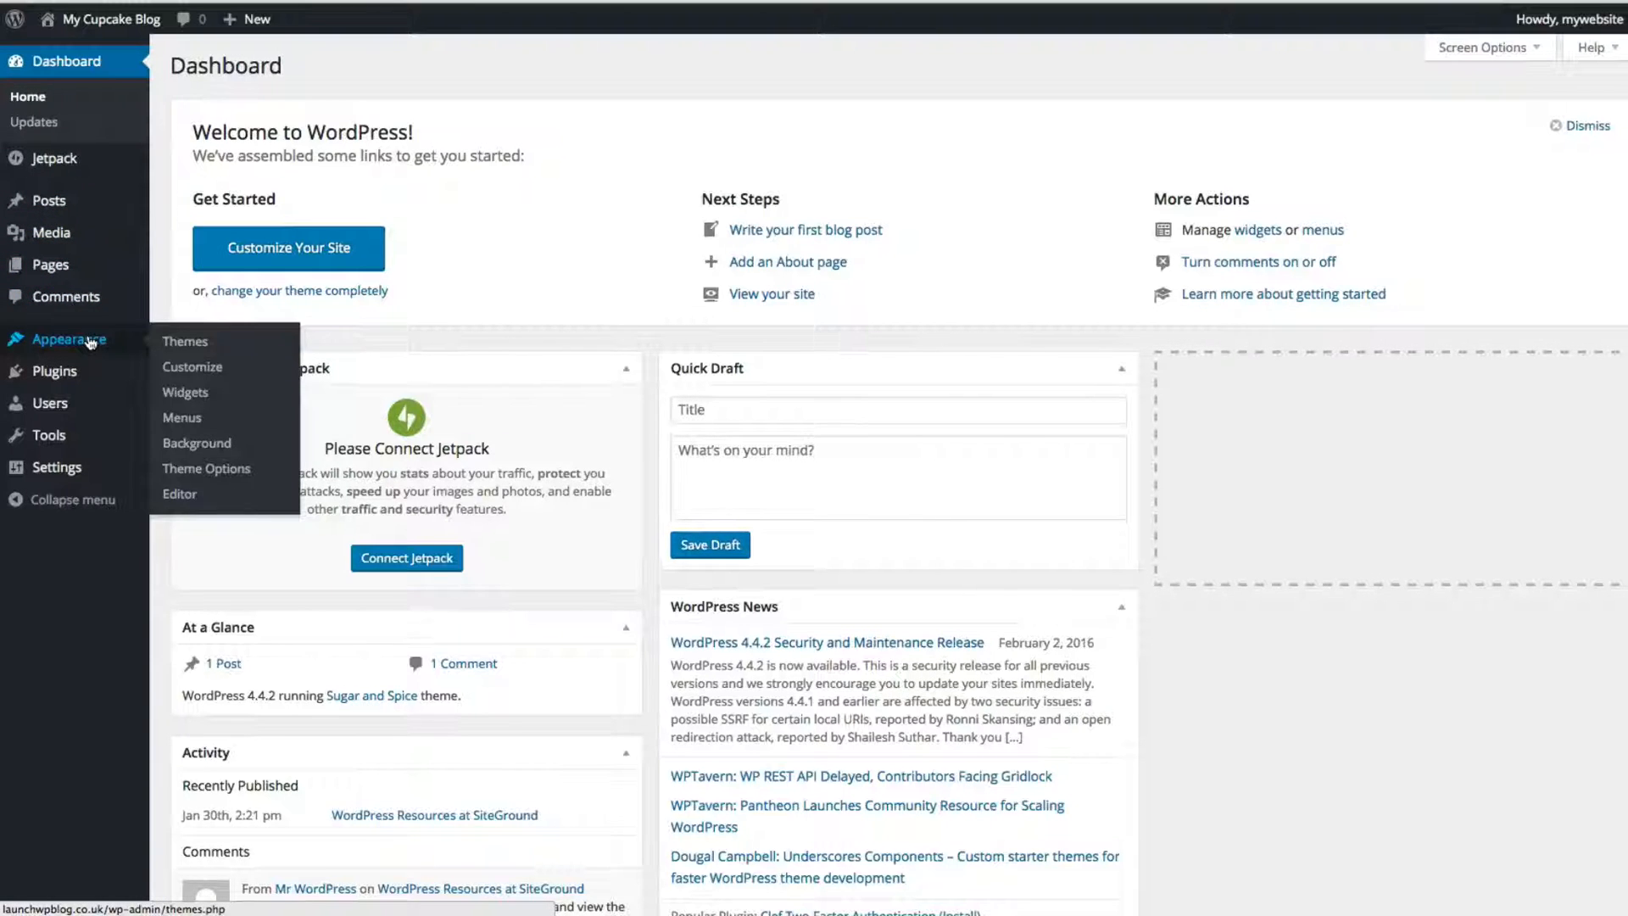
{"action": "mouse_move", "coordinate": [73, 378]}
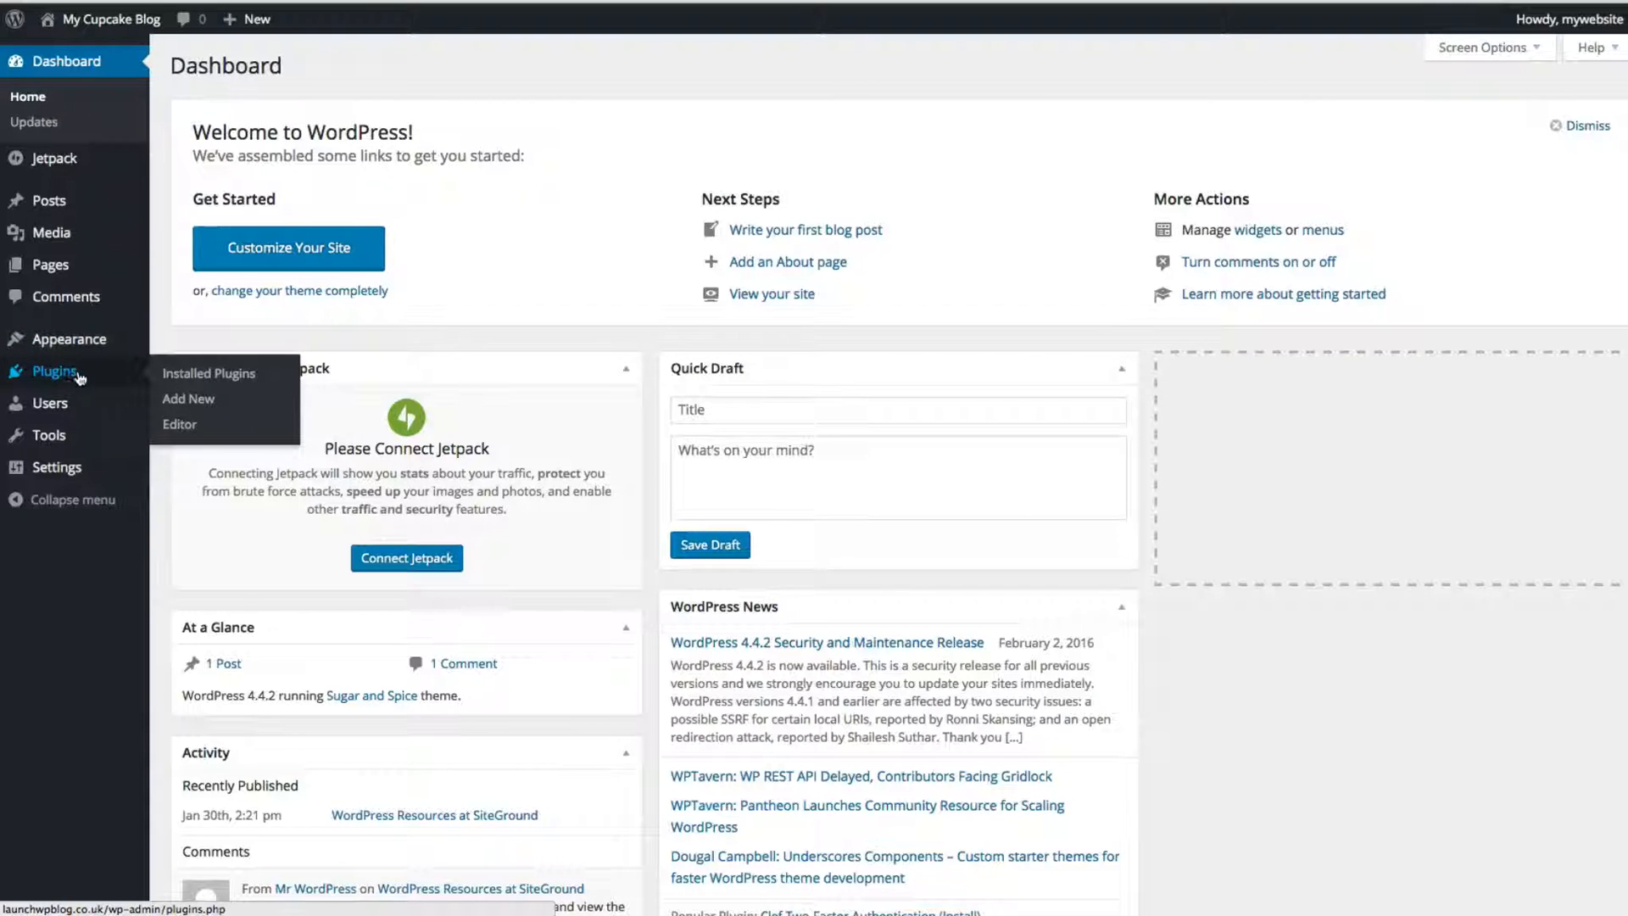
{"action": "left_click", "coordinate": [192, 402]}
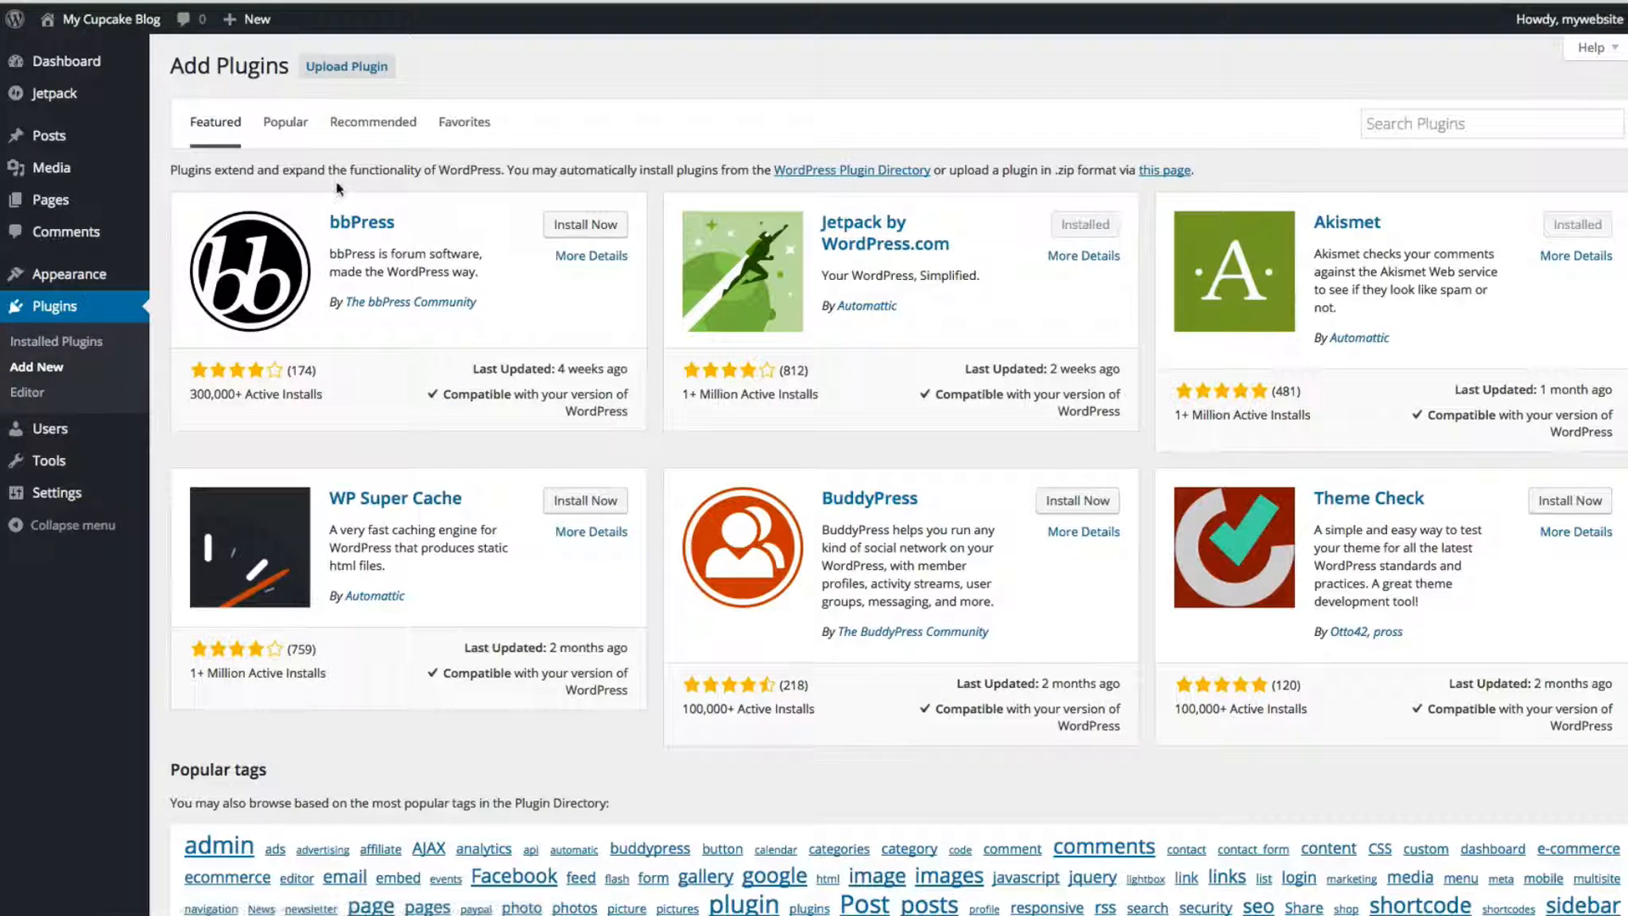
- Find the Image Widget plugin by searching for "image", then install and activate it
{"action": "left_click", "coordinate": [1465, 124]}
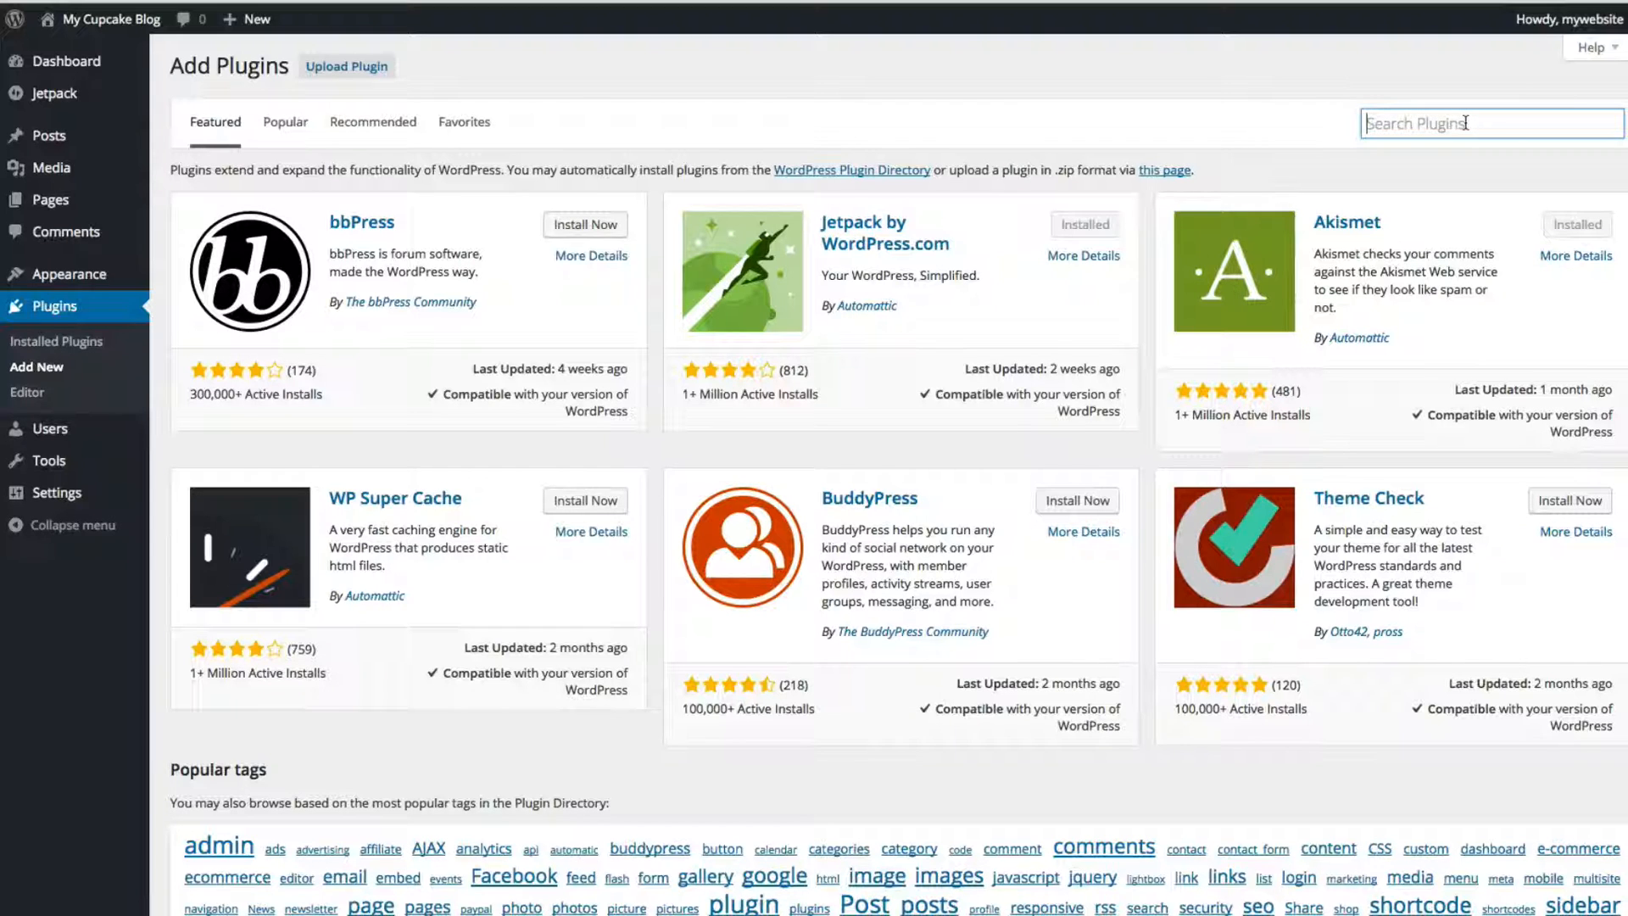
{"action": "type", "text": "lmage"}
{"action": "key", "text": "Return"}
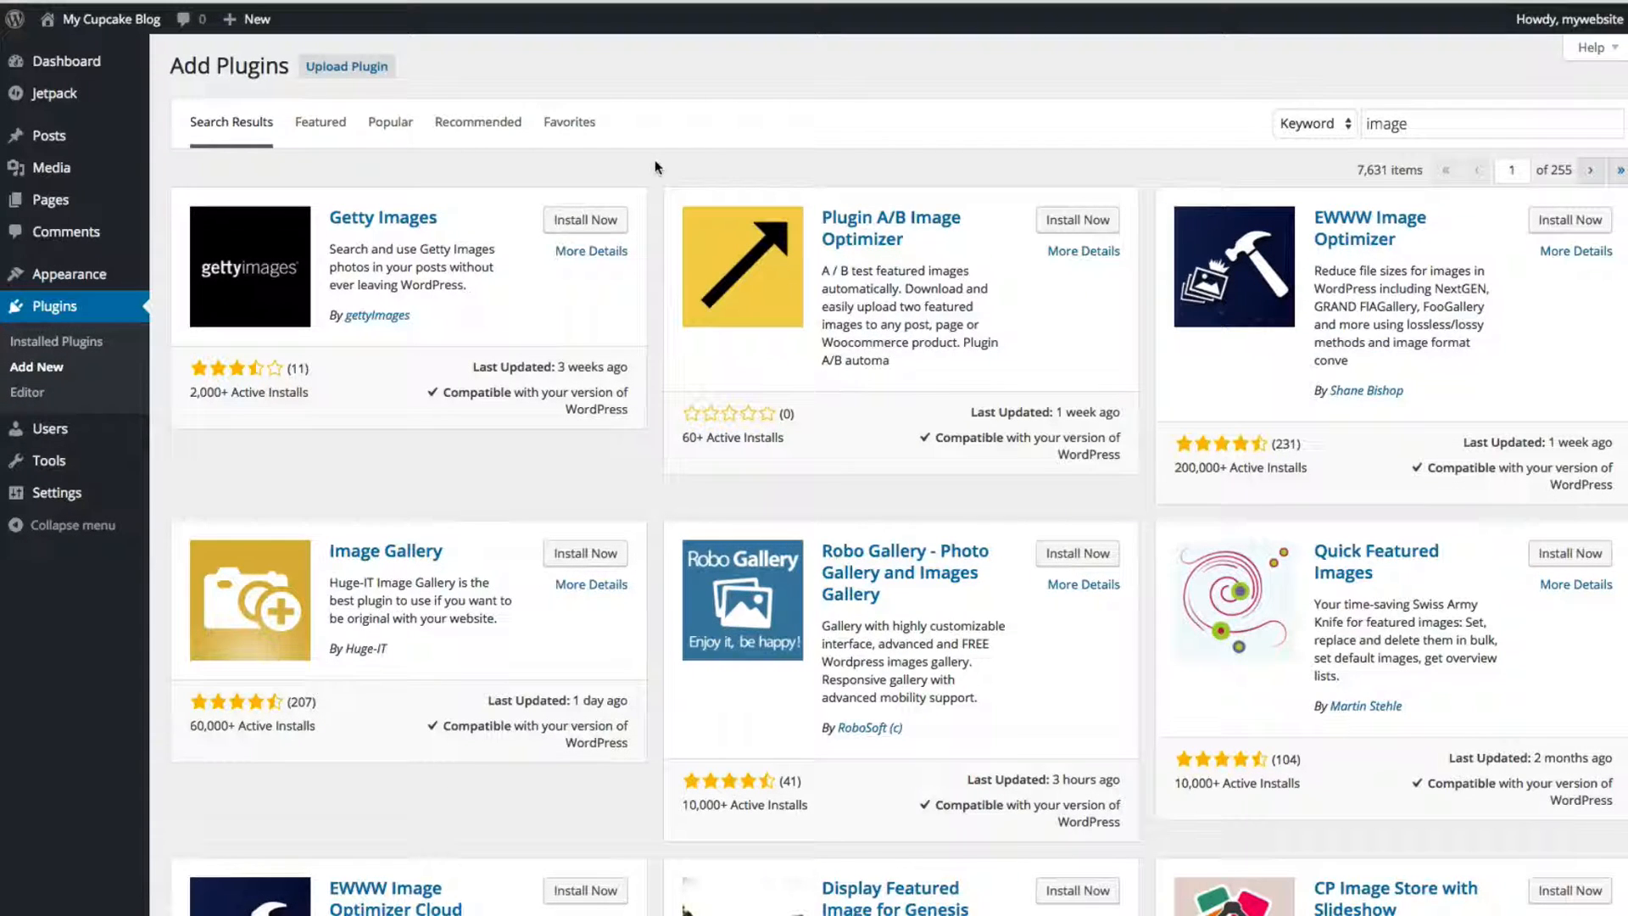
{"action": "scroll", "coordinate": [648, 174], "scroll_direction": "down", "scroll_amount": 3}
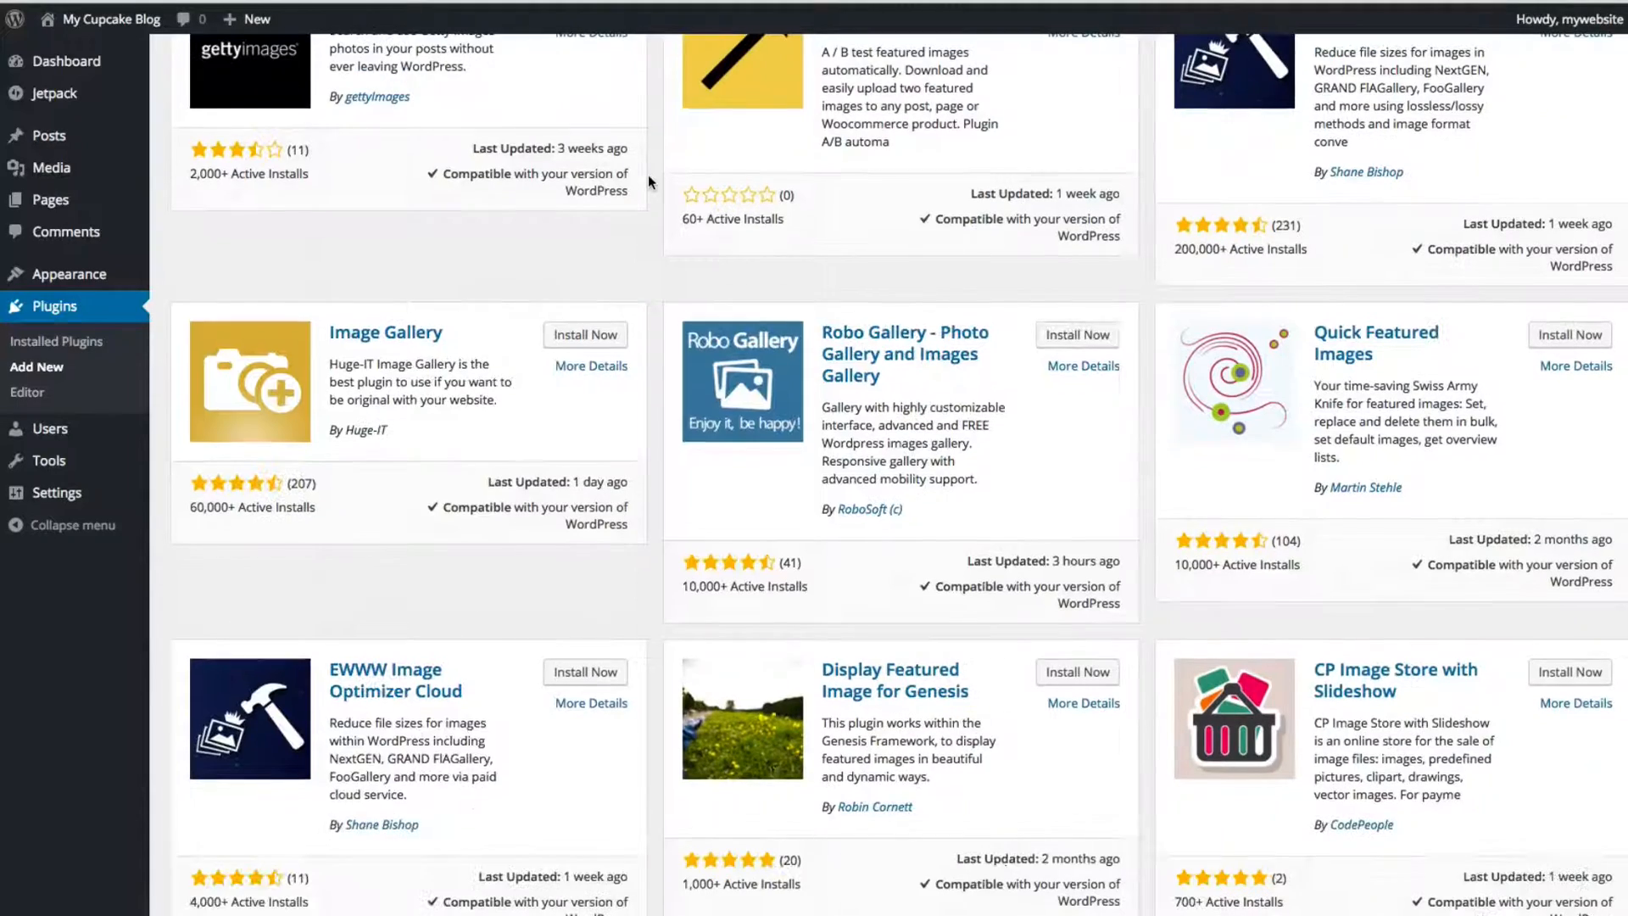
{"action": "scroll", "coordinate": [648, 174], "scroll_direction": "down", "scroll_amount": 7}
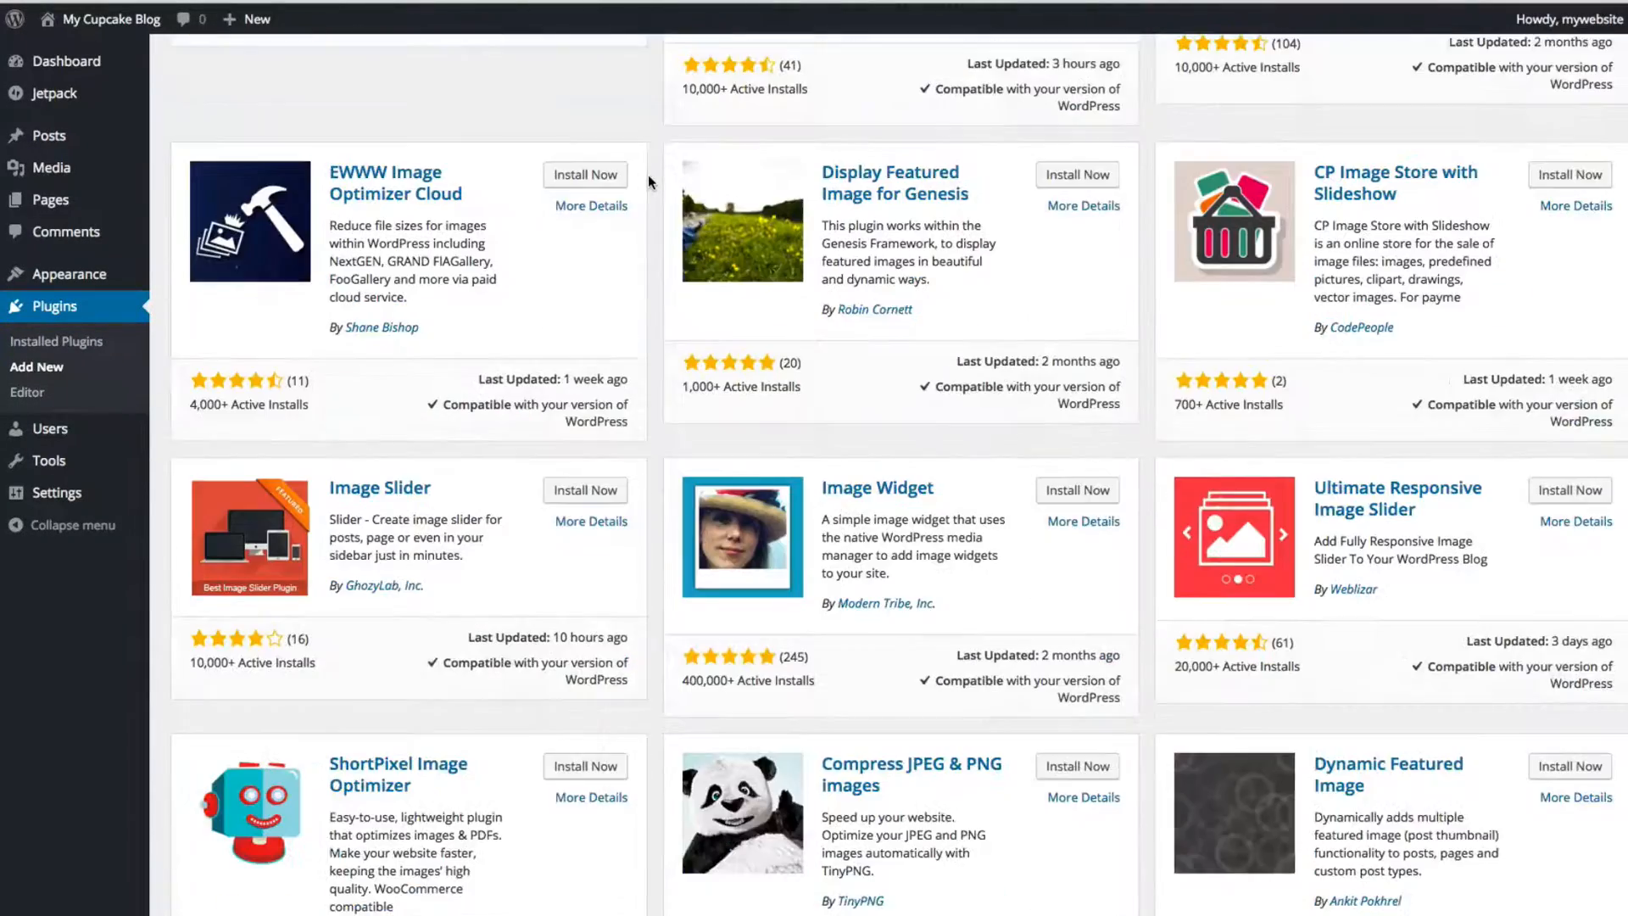
{"action": "scroll", "coordinate": [648, 175], "scroll_direction": "down", "scroll_amount": 1}
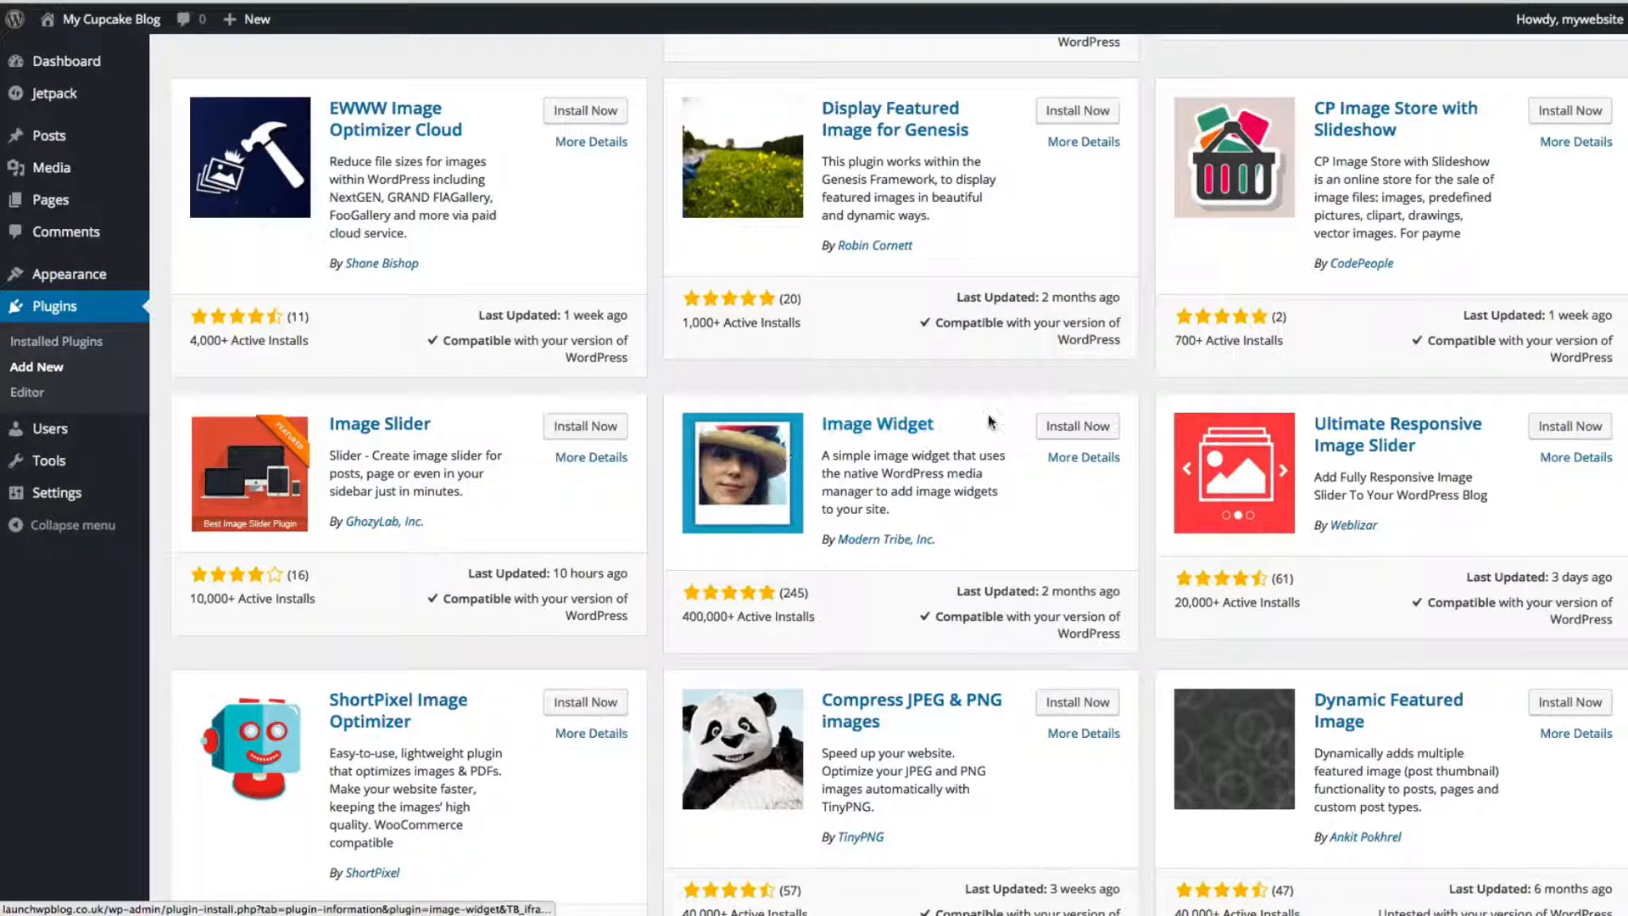
{"action": "left_click", "coordinate": [1066, 431]}
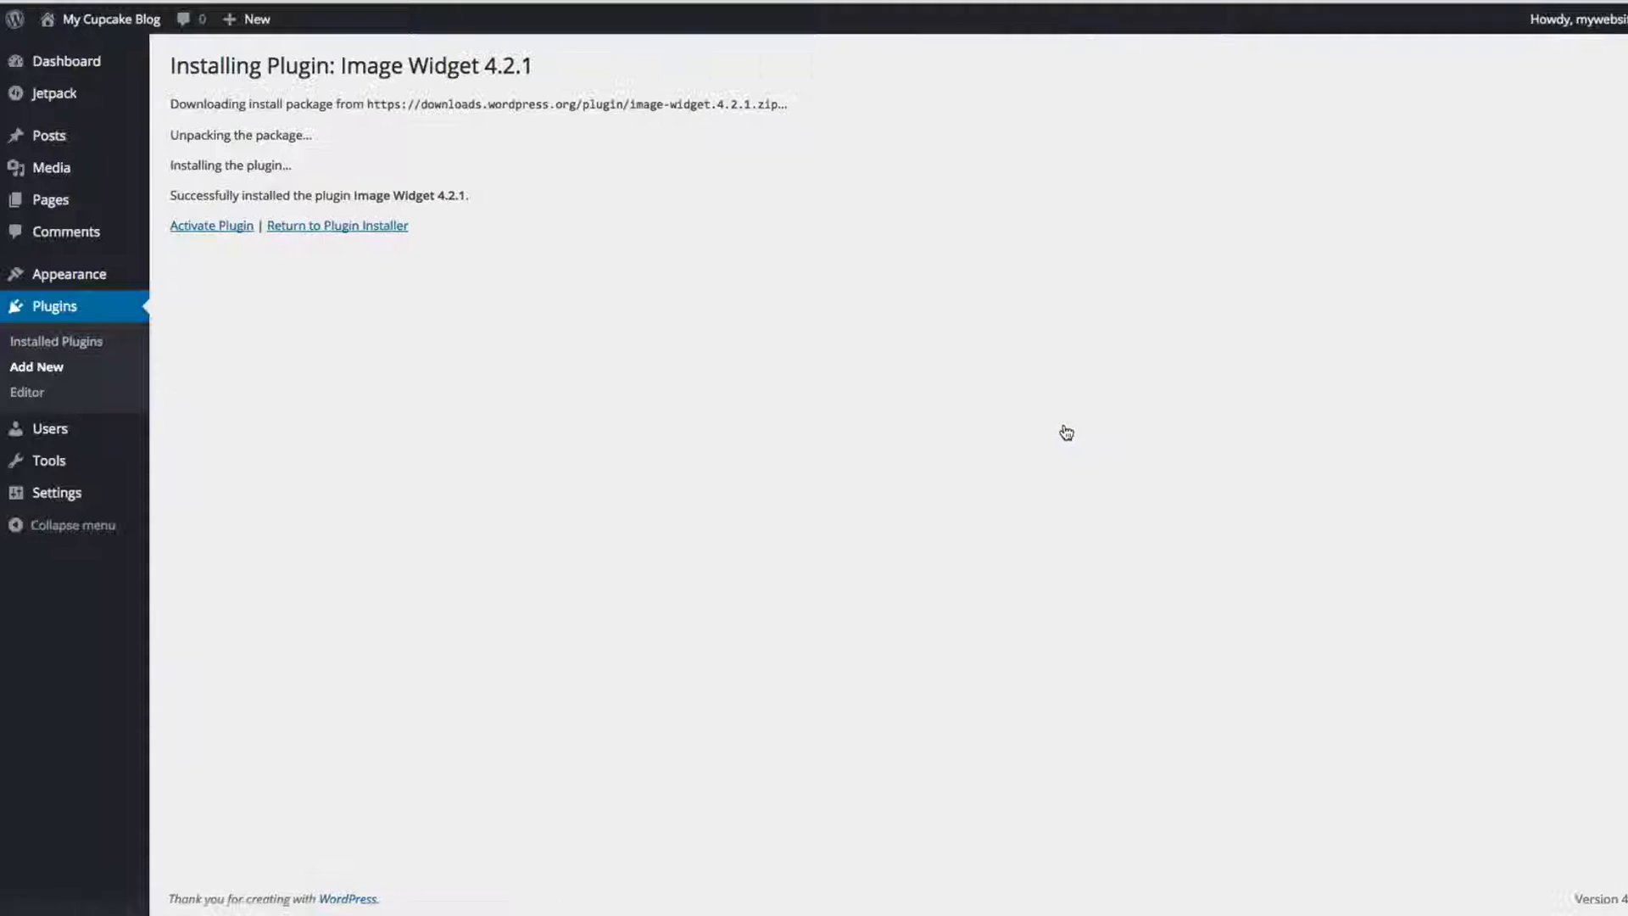
{"action": "left_click", "coordinate": [210, 229]}
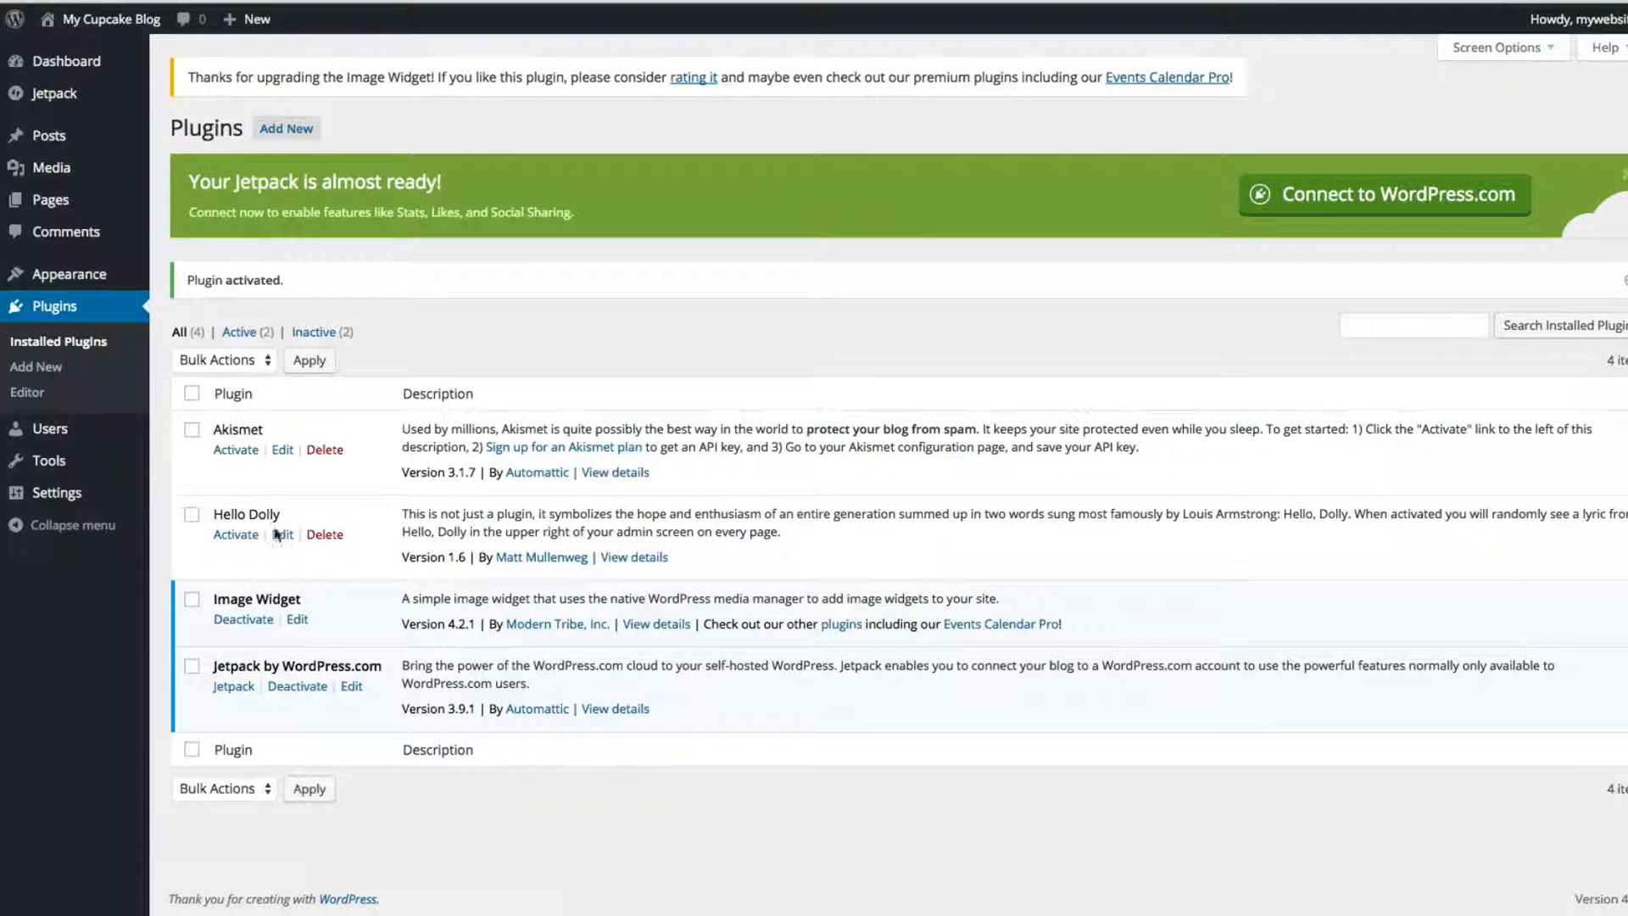
- Visit the live My Cupcake Blog site and examine its front page, including the sidebar sections and footer
{"action": "mouse_move", "coordinate": [72, 21]}
{"action": "left_click", "coordinate": [66, 54]}
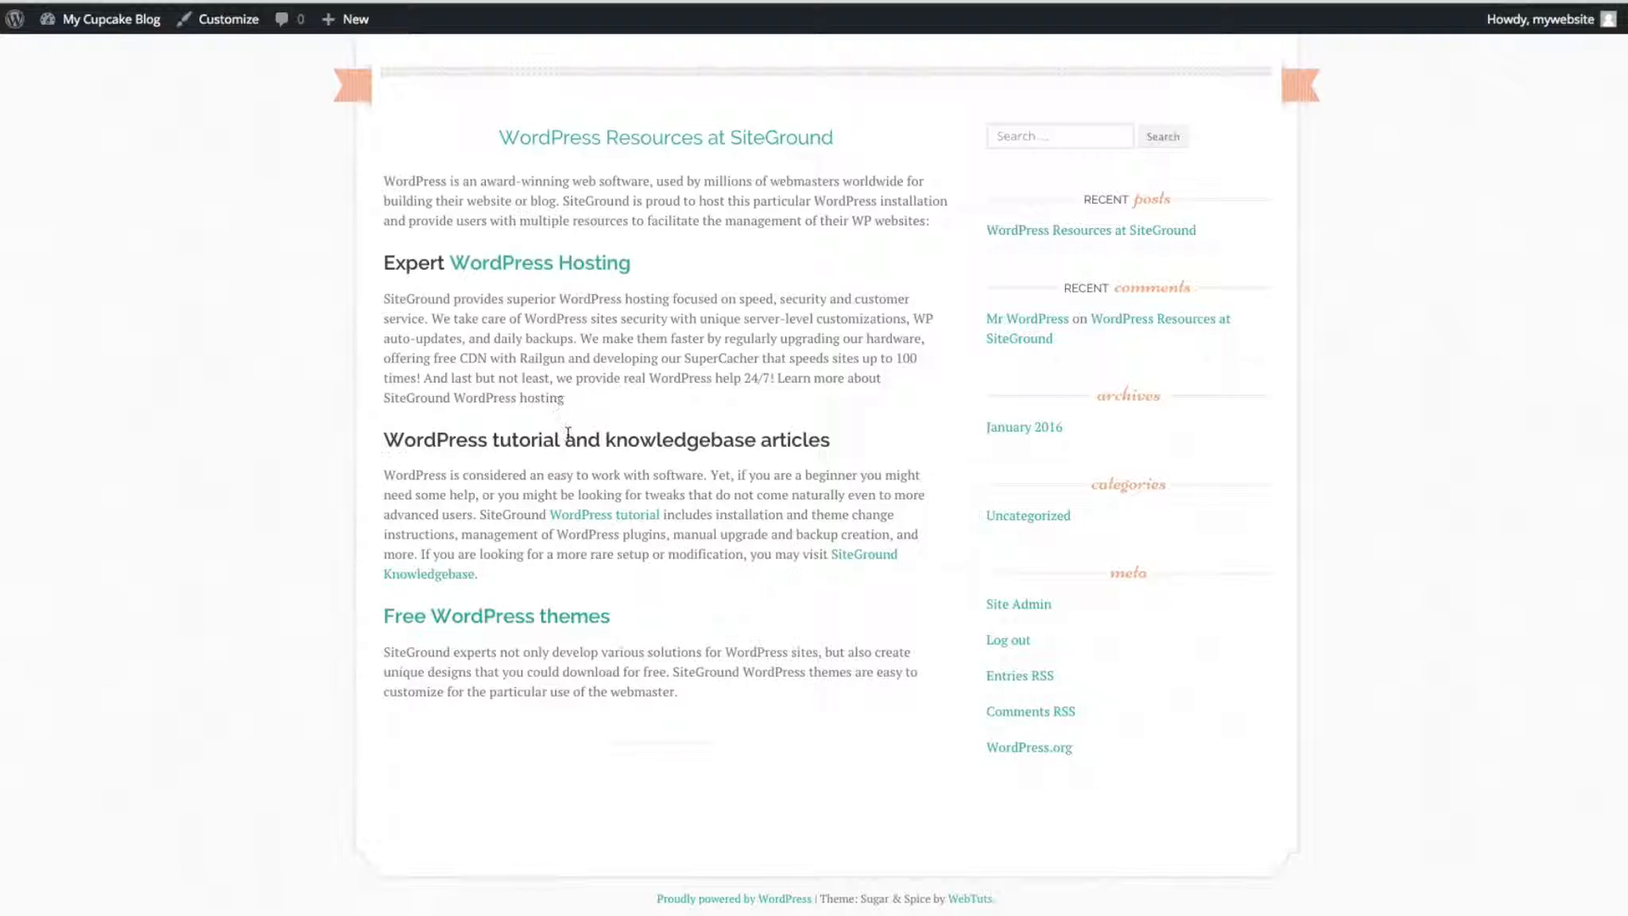
{"action": "scroll", "coordinate": [563, 415], "scroll_direction": "up", "scroll_amount": 3}
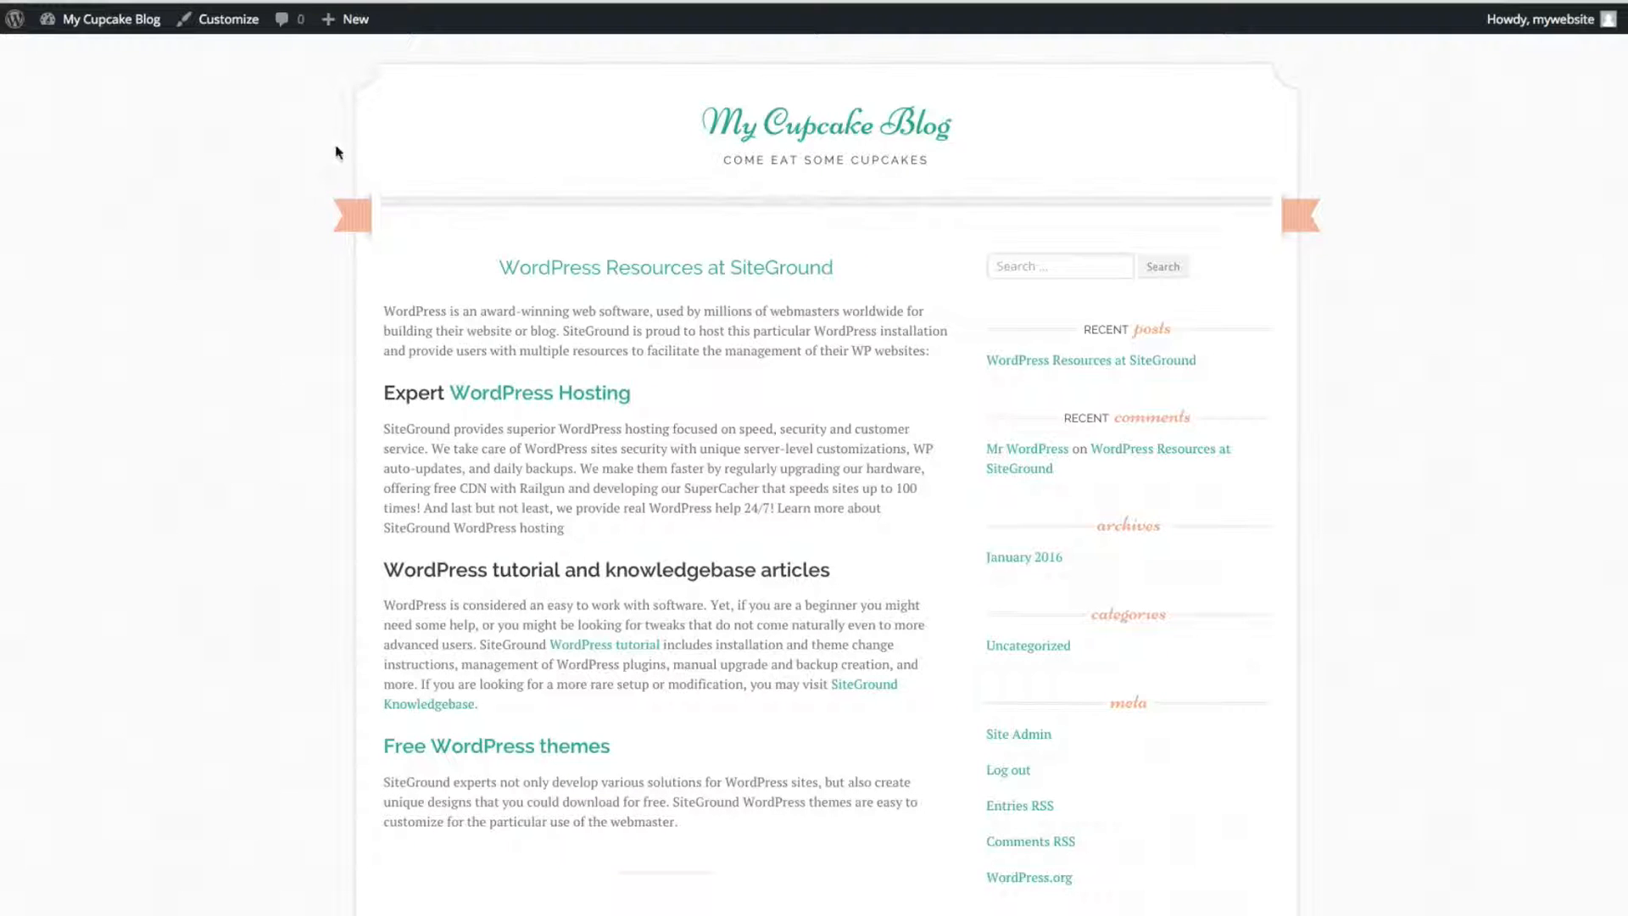
{"action": "scroll", "coordinate": [346, 379], "scroll_direction": "down", "scroll_amount": 2}
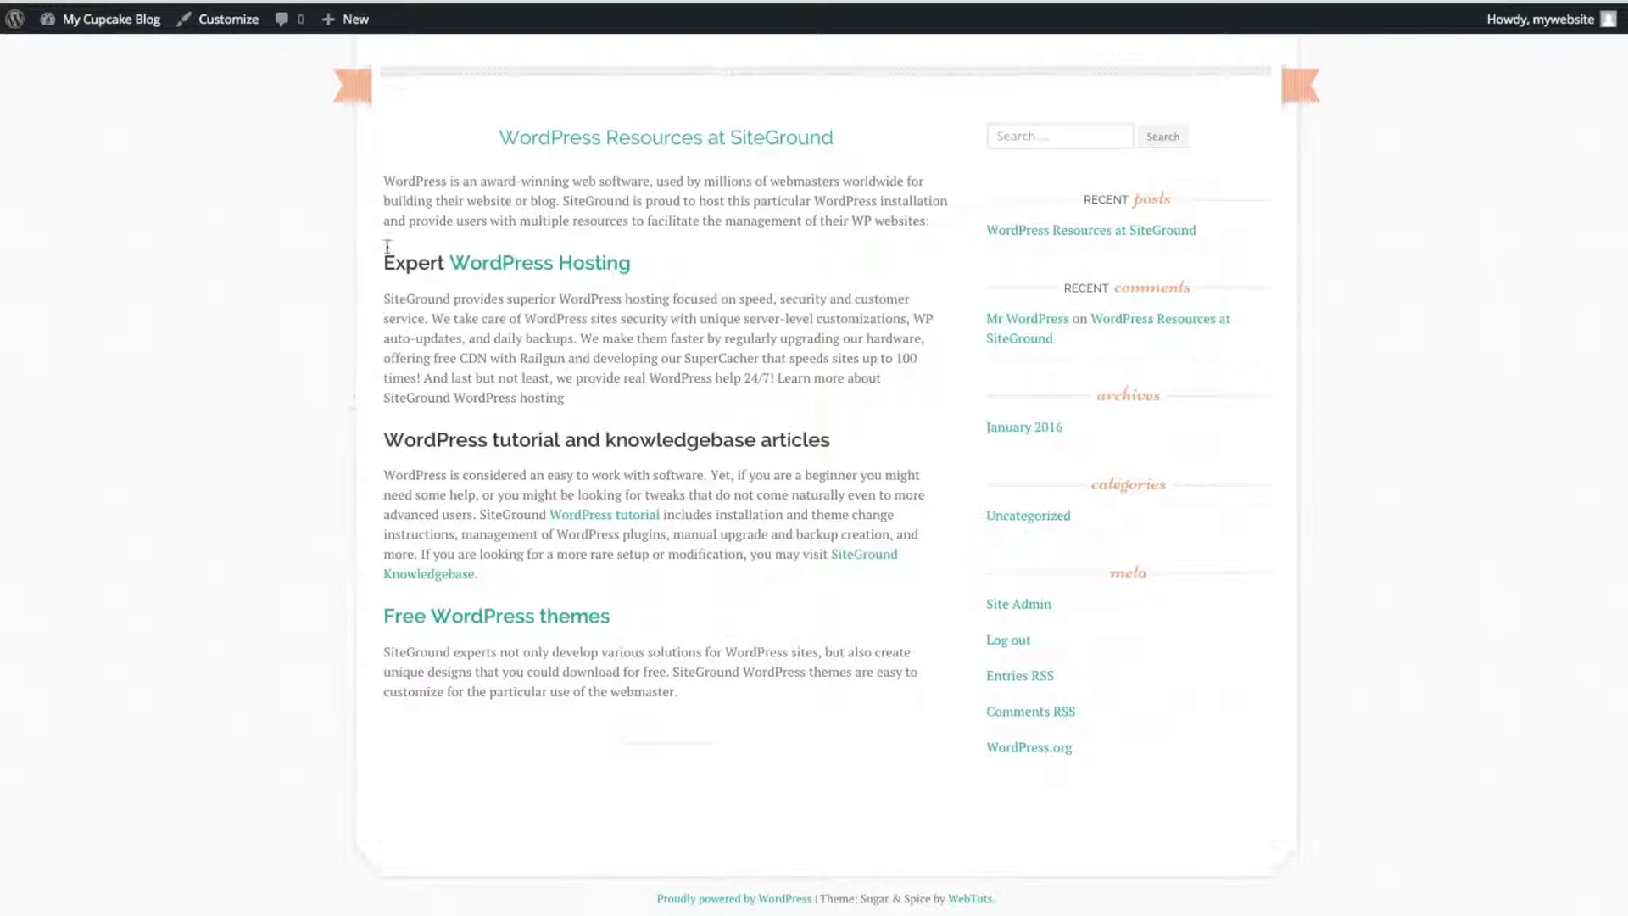
{"action": "scroll", "coordinate": [776, 400], "scroll_direction": "up", "scroll_amount": 2}
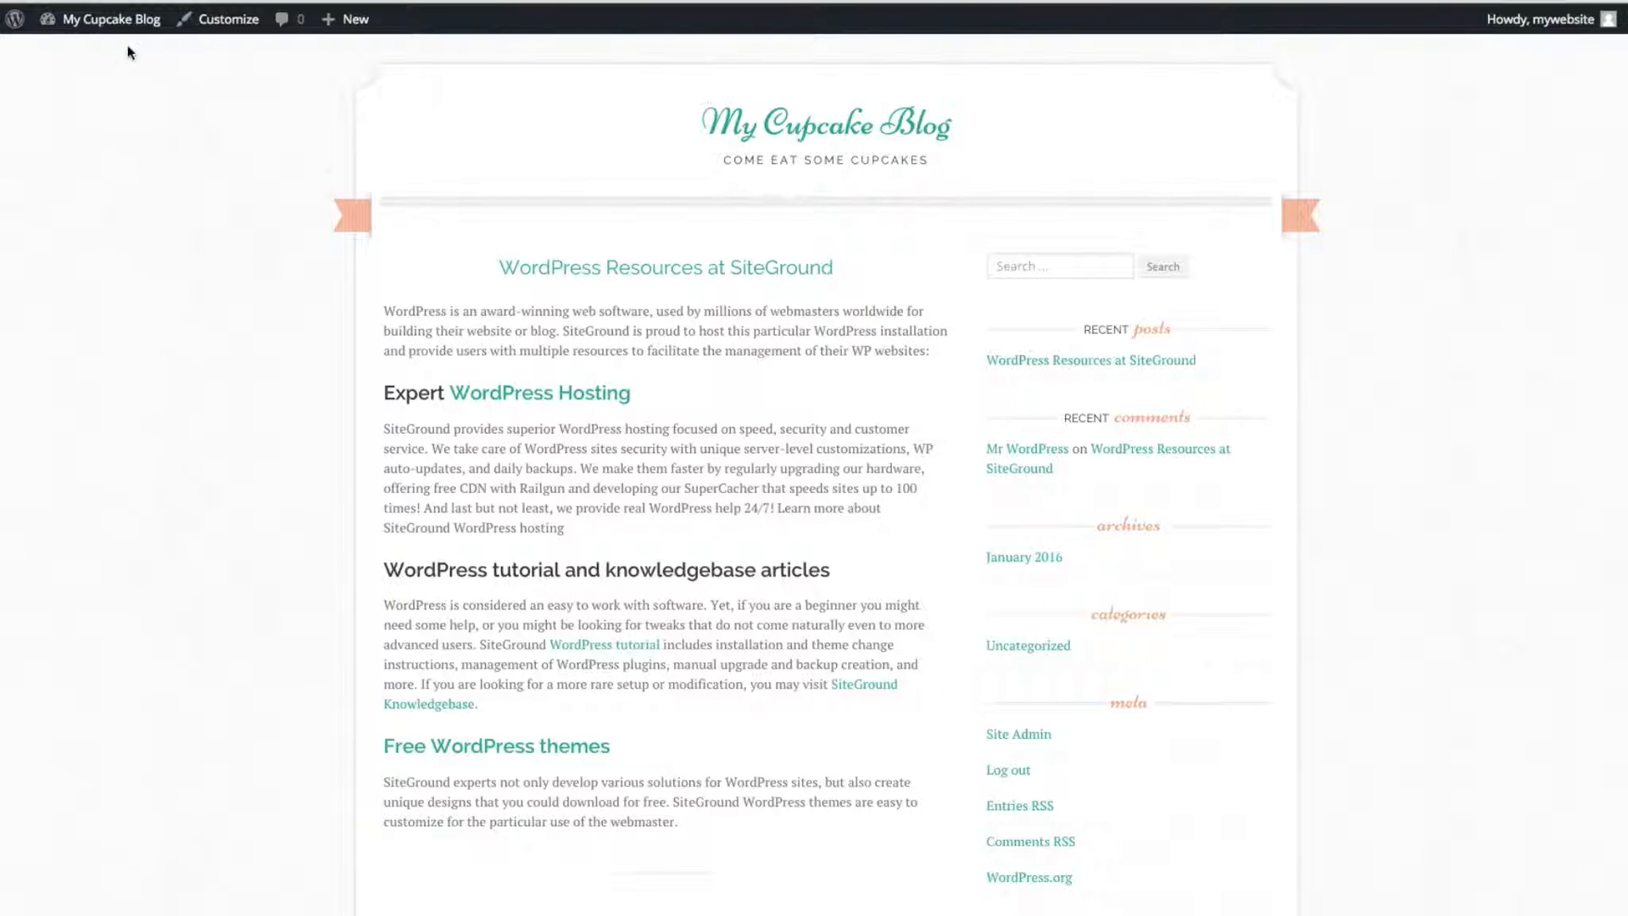
- Open the site's widget management page and remove the Meta and Recent Comments widgets from the Sidebar area
{"action": "mouse_move", "coordinate": [97, 19]}
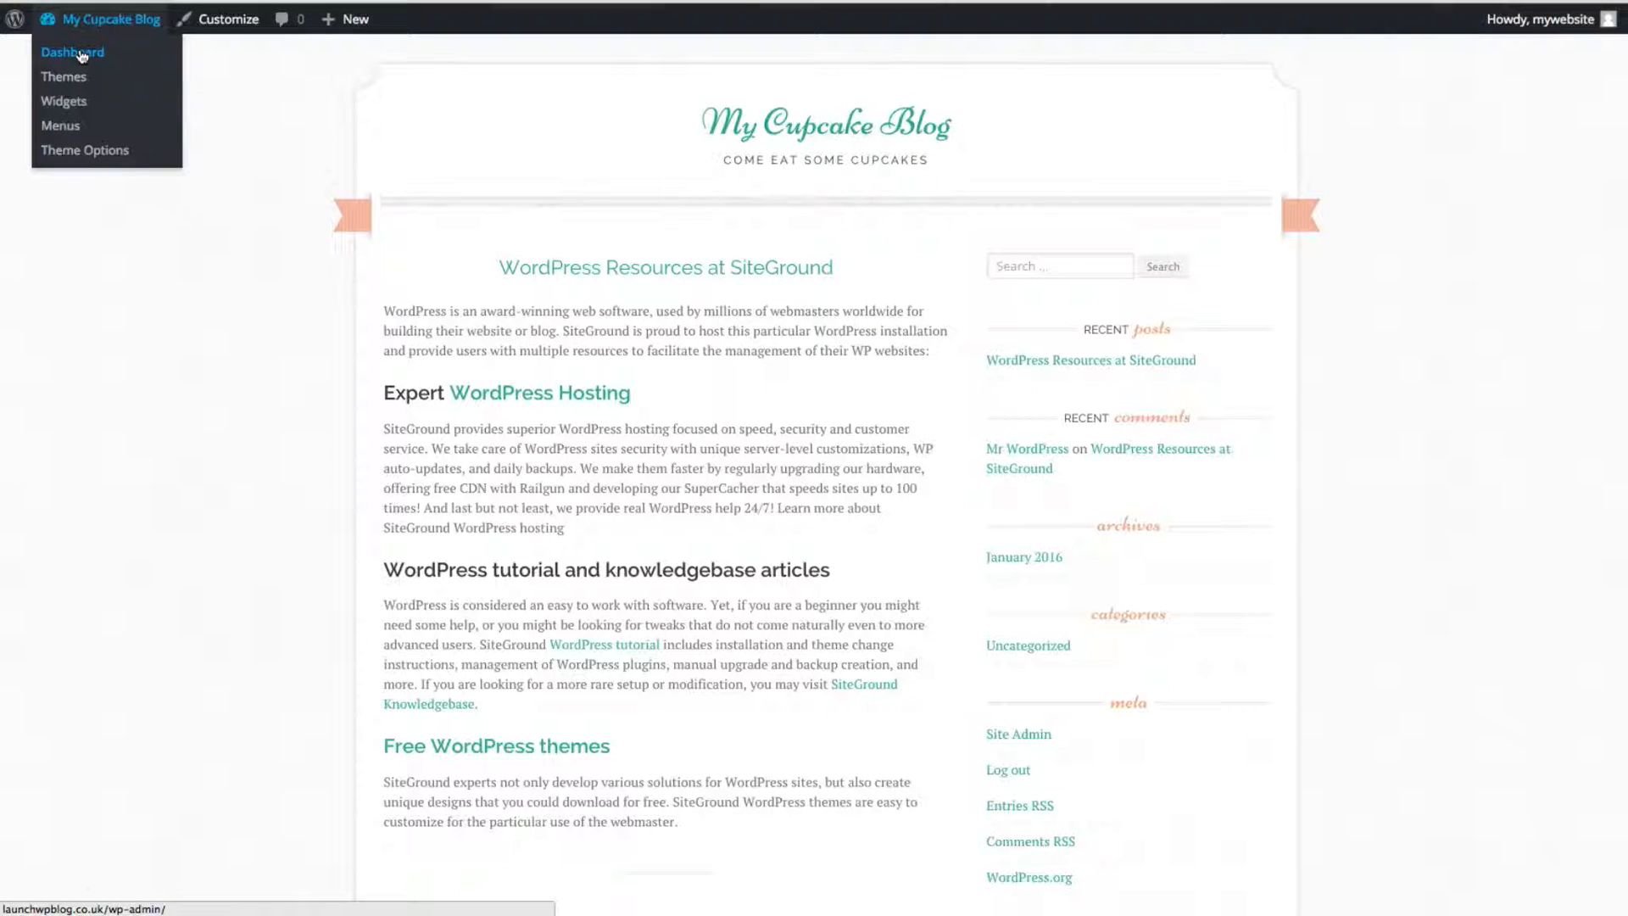
{"action": "left_click", "coordinate": [75, 102]}
{"action": "mouse_move", "coordinate": [68, 24]}
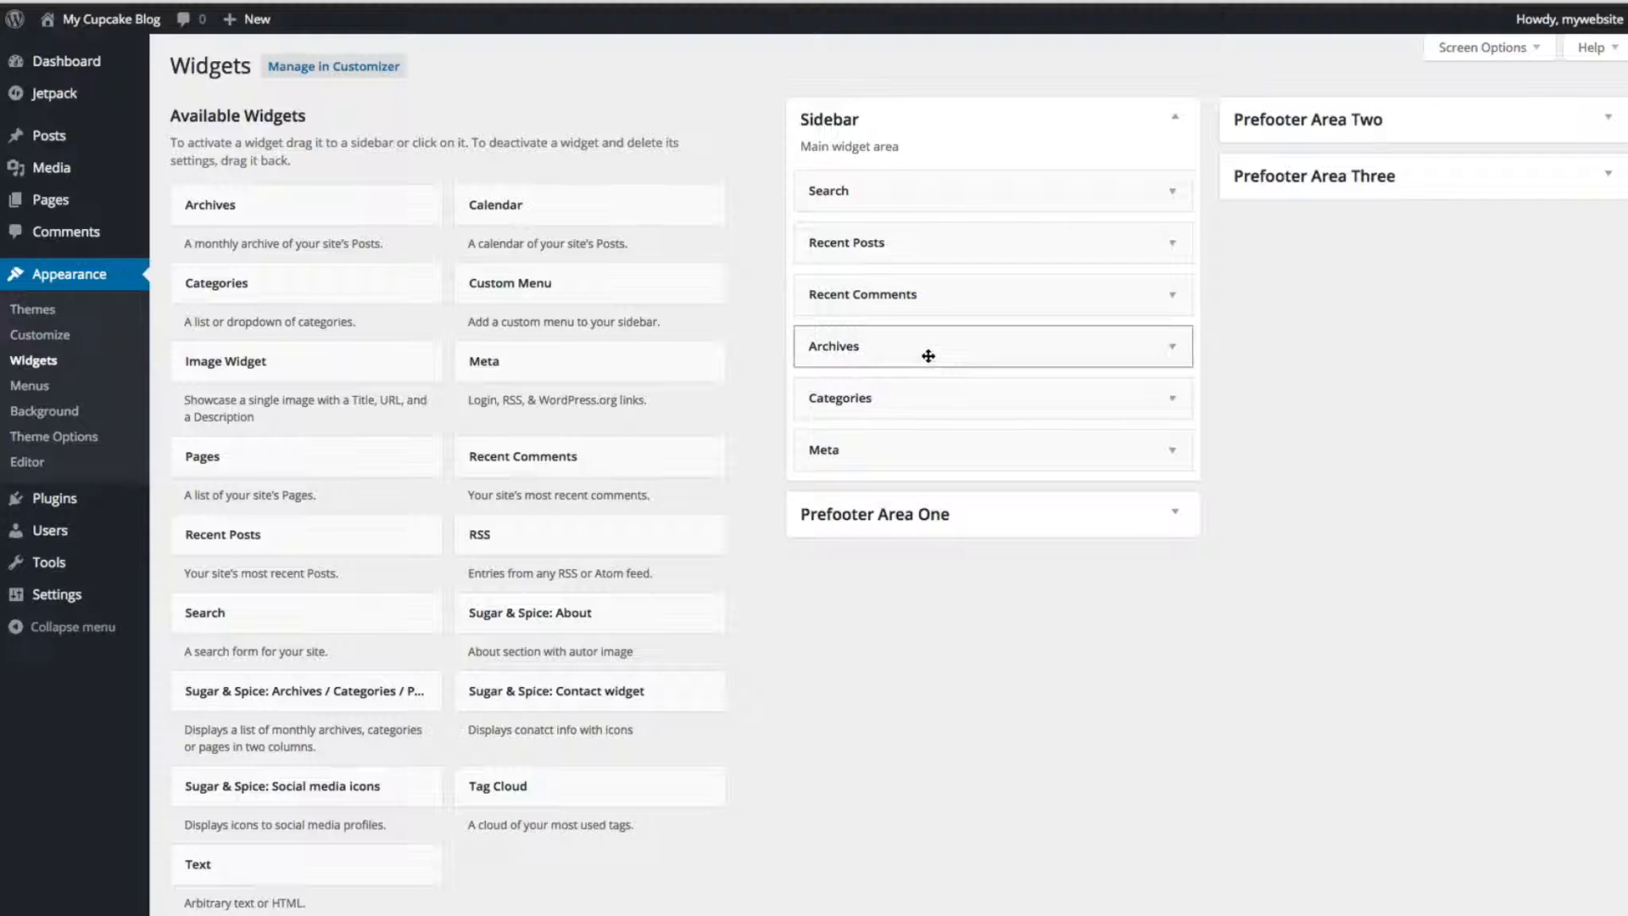
{"action": "left_click_drag", "start_coordinate": [948, 450], "coordinate": [356, 505]}
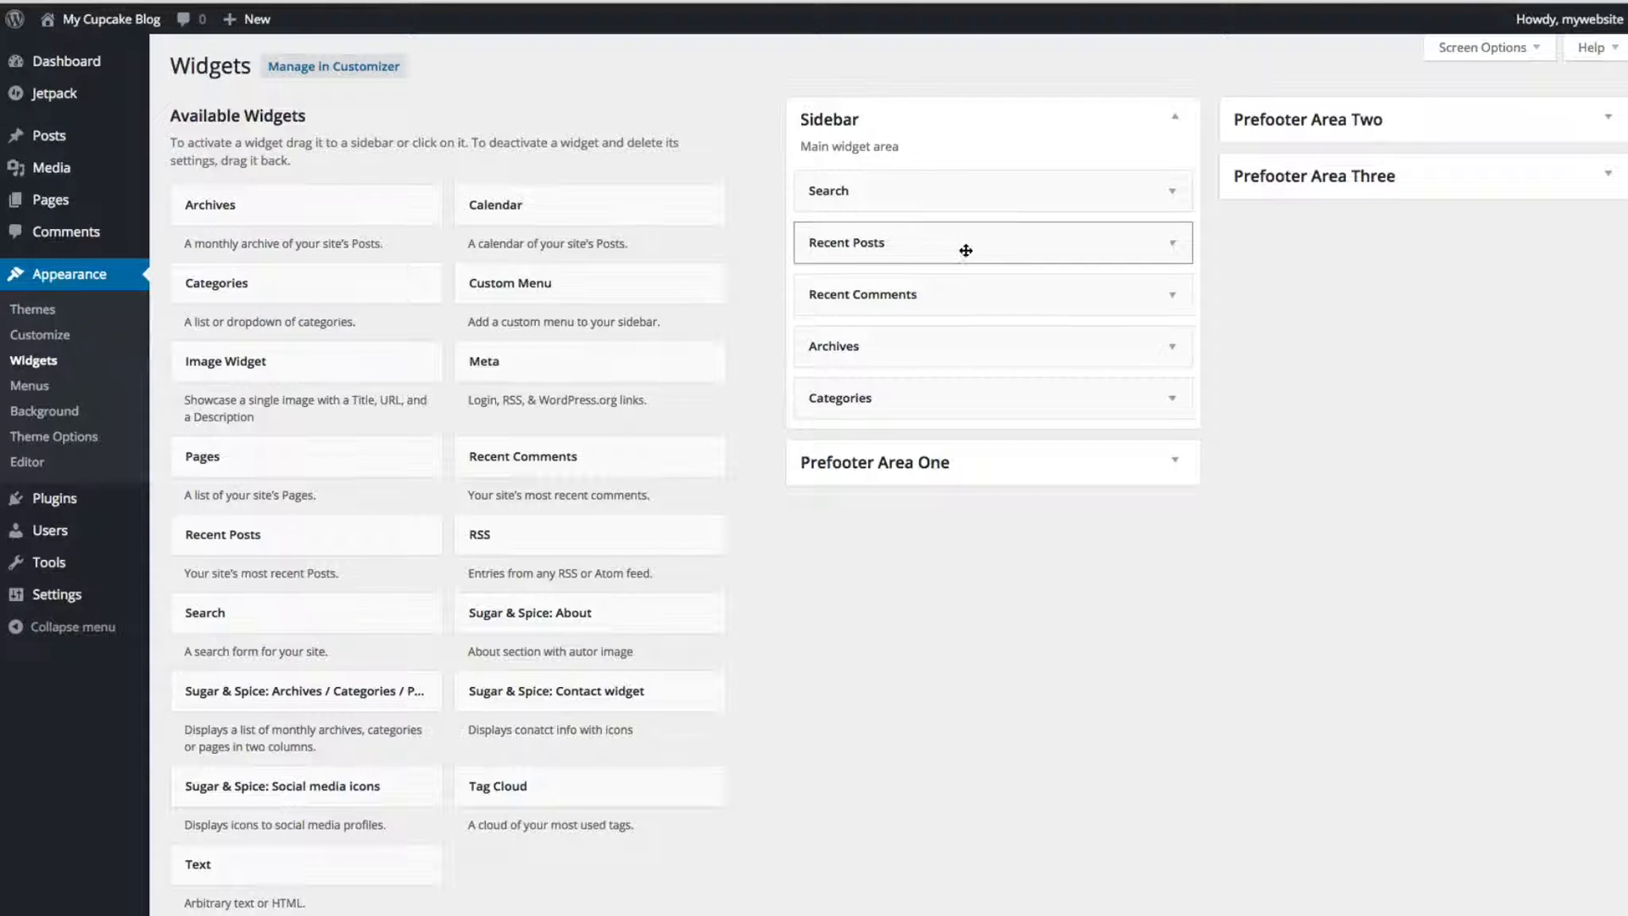
{"action": "left_click_drag", "start_coordinate": [974, 308], "coordinate": [429, 342]}
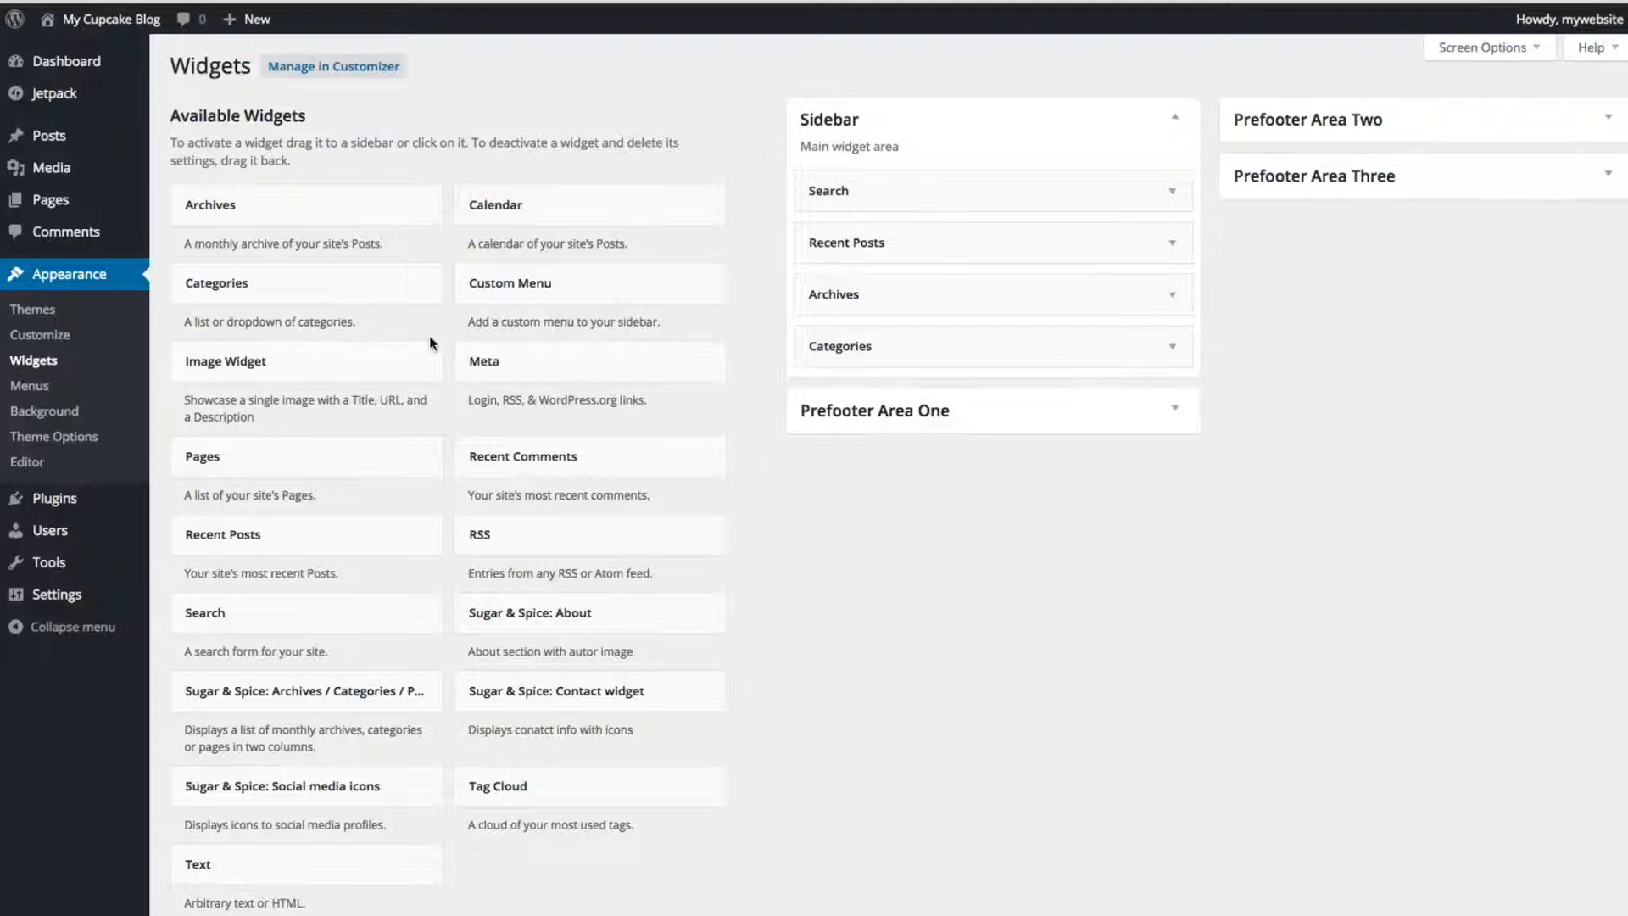
- Remove the Archives and Categories widgets from the Sidebar area and check the sidebar on the live site
{"action": "left_click_drag", "start_coordinate": [896, 300], "coordinate": [332, 339]}
{"action": "left_click_drag", "start_coordinate": [929, 297], "coordinate": [405, 360]}
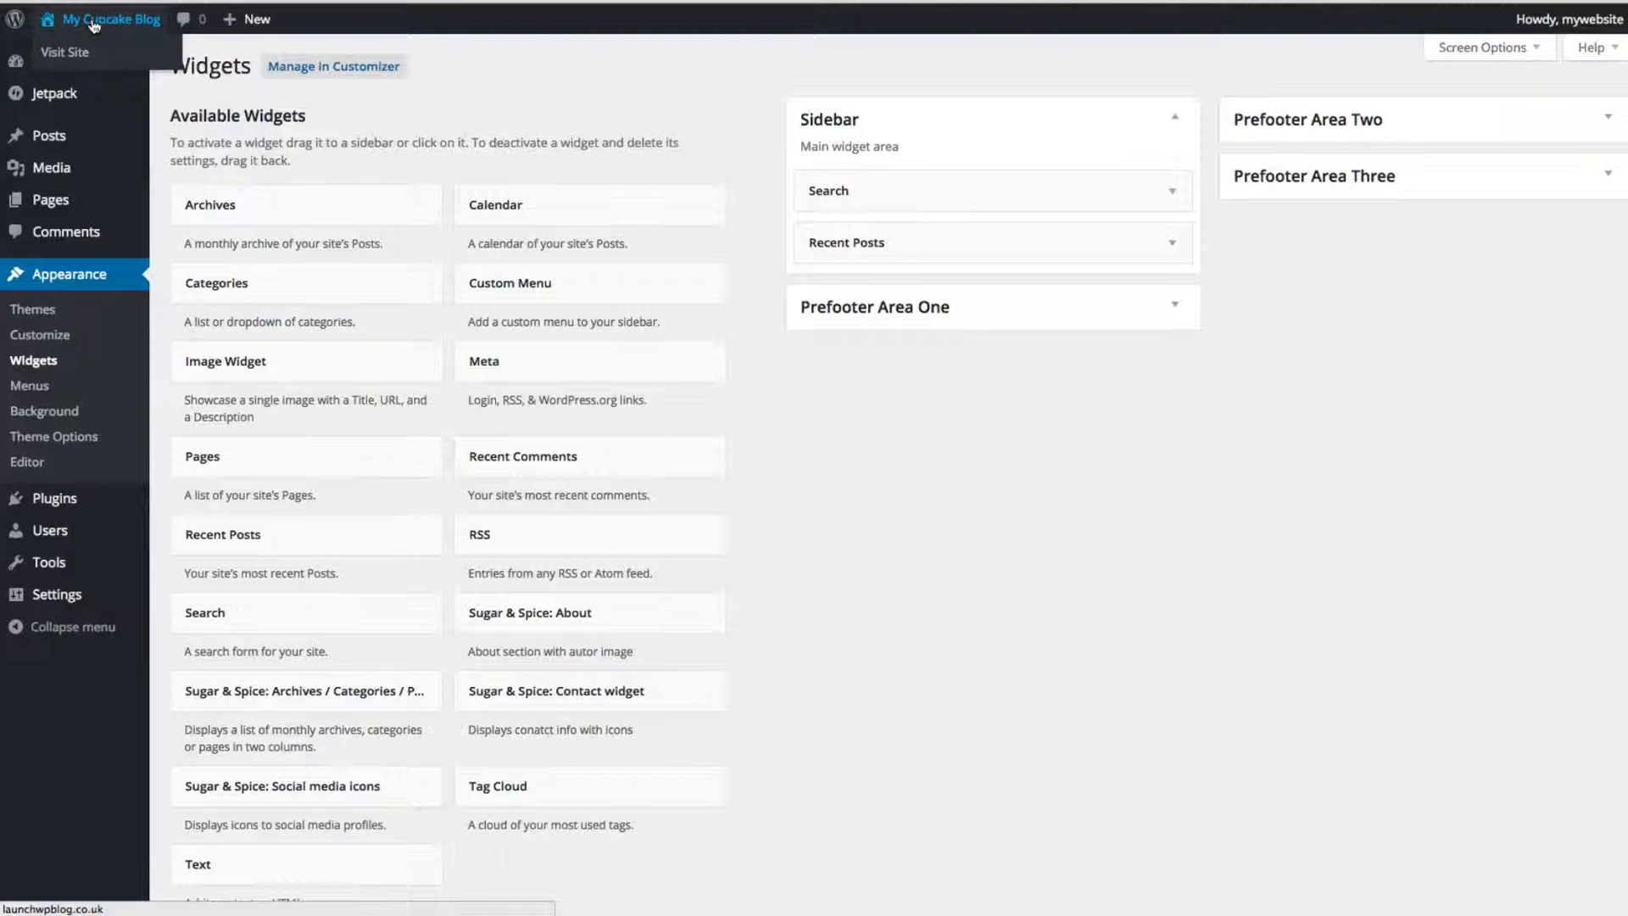
{"action": "left_click", "coordinate": [82, 56]}
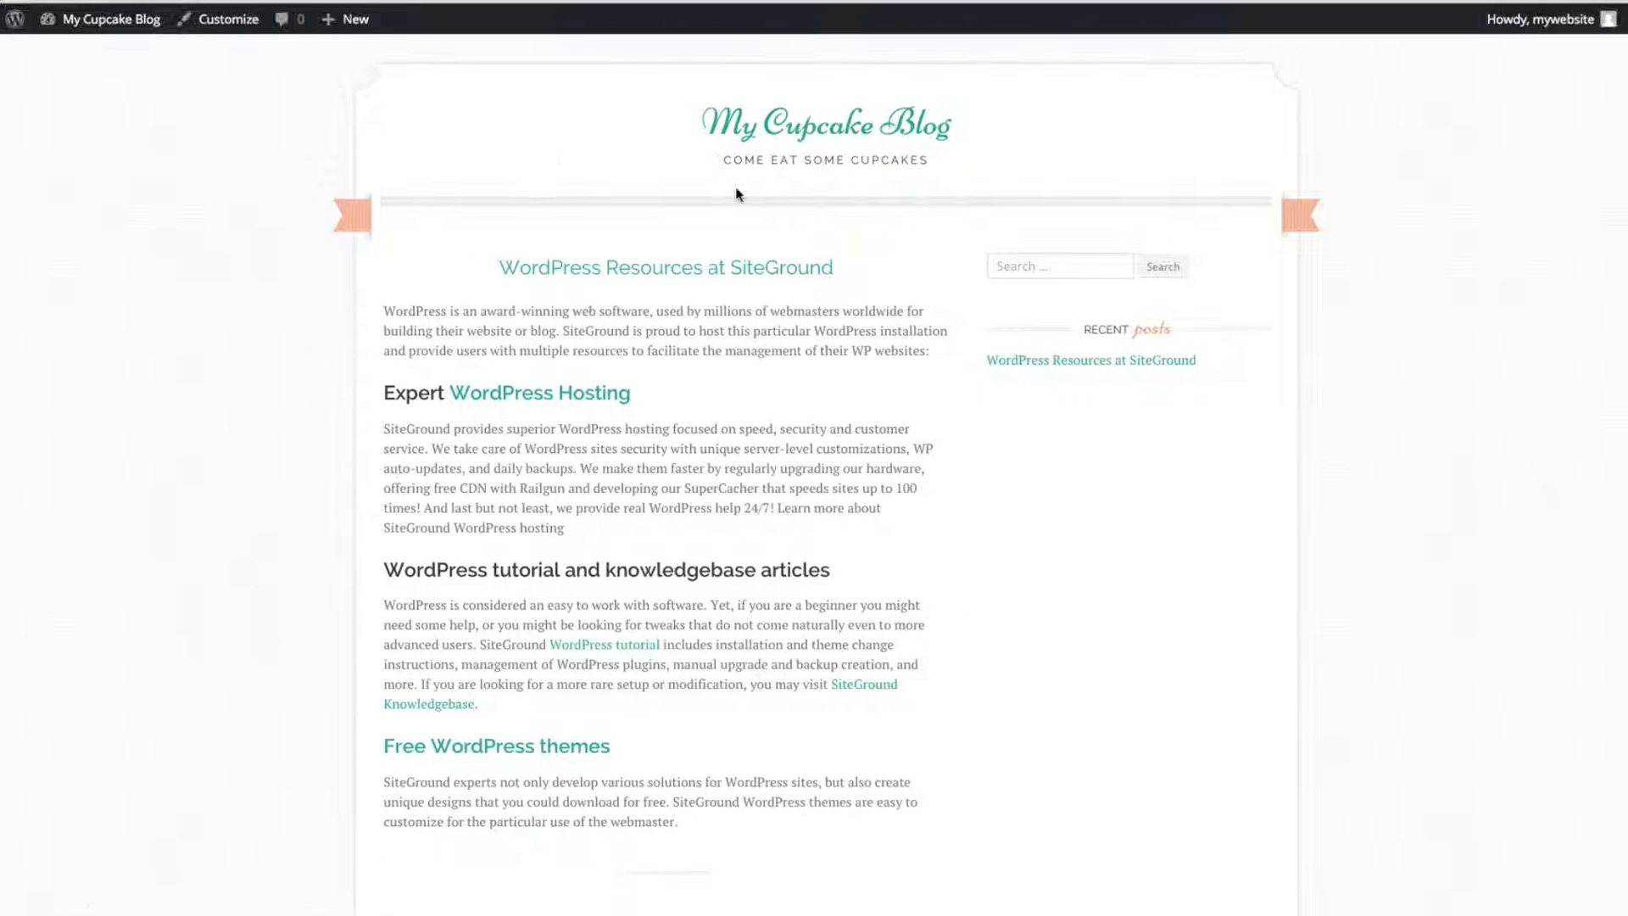
{"action": "left_click", "coordinate": [1088, 265]}
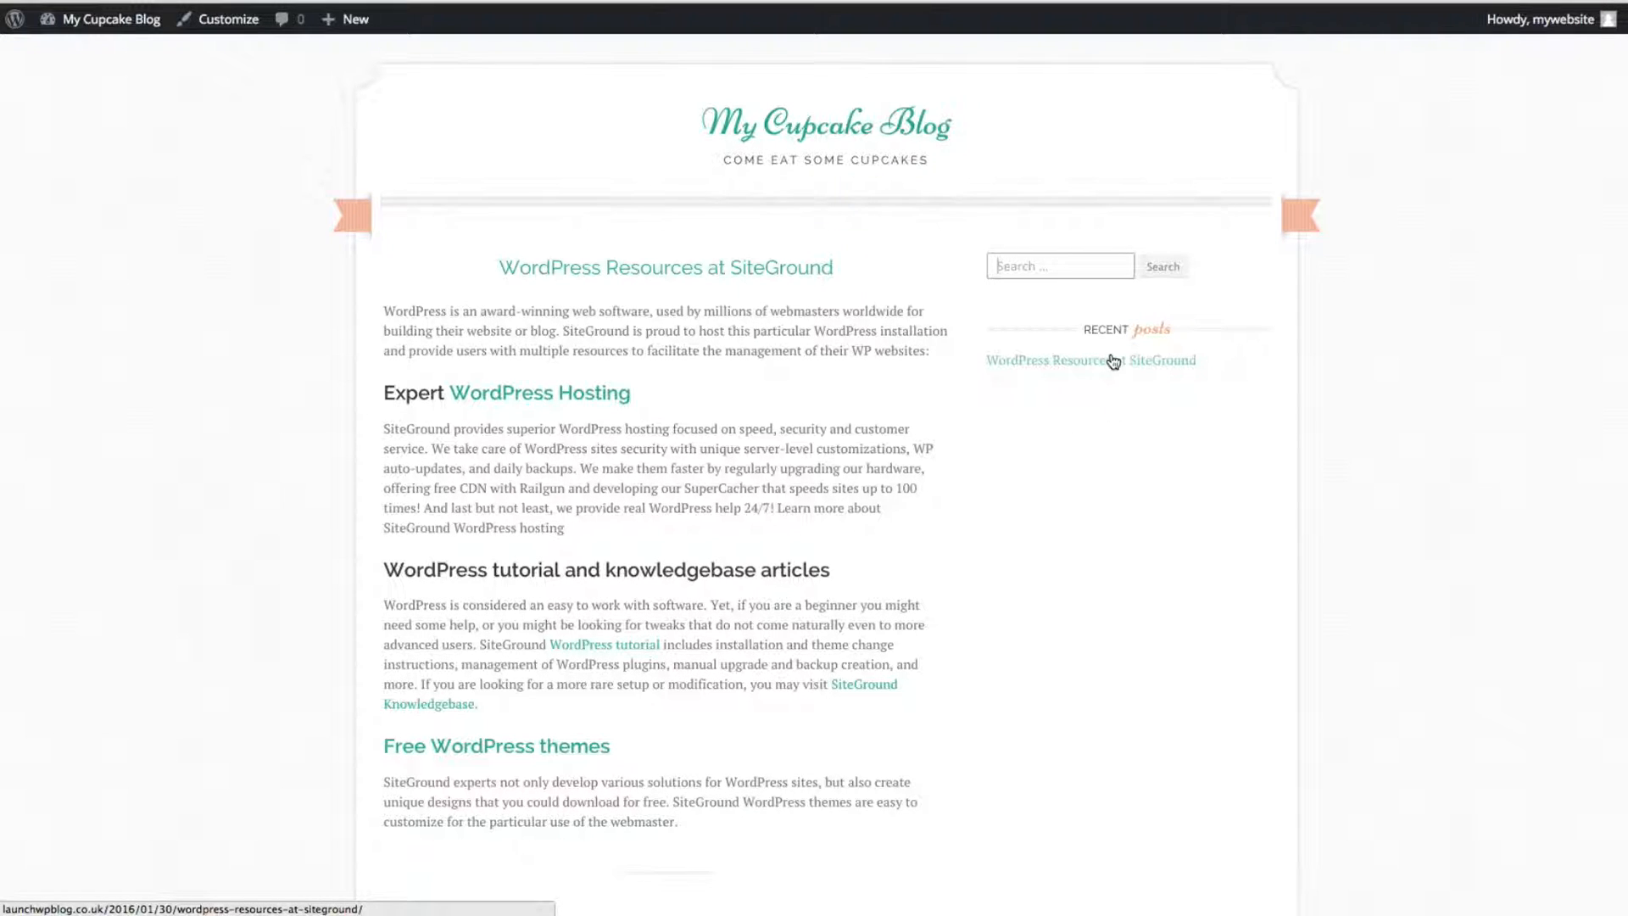
- Return to widget management, add an Image Widget above Search in the Sidebar area and open its image selection
{"action": "mouse_move", "coordinate": [106, 19]}
{"action": "left_click", "coordinate": [84, 103]}
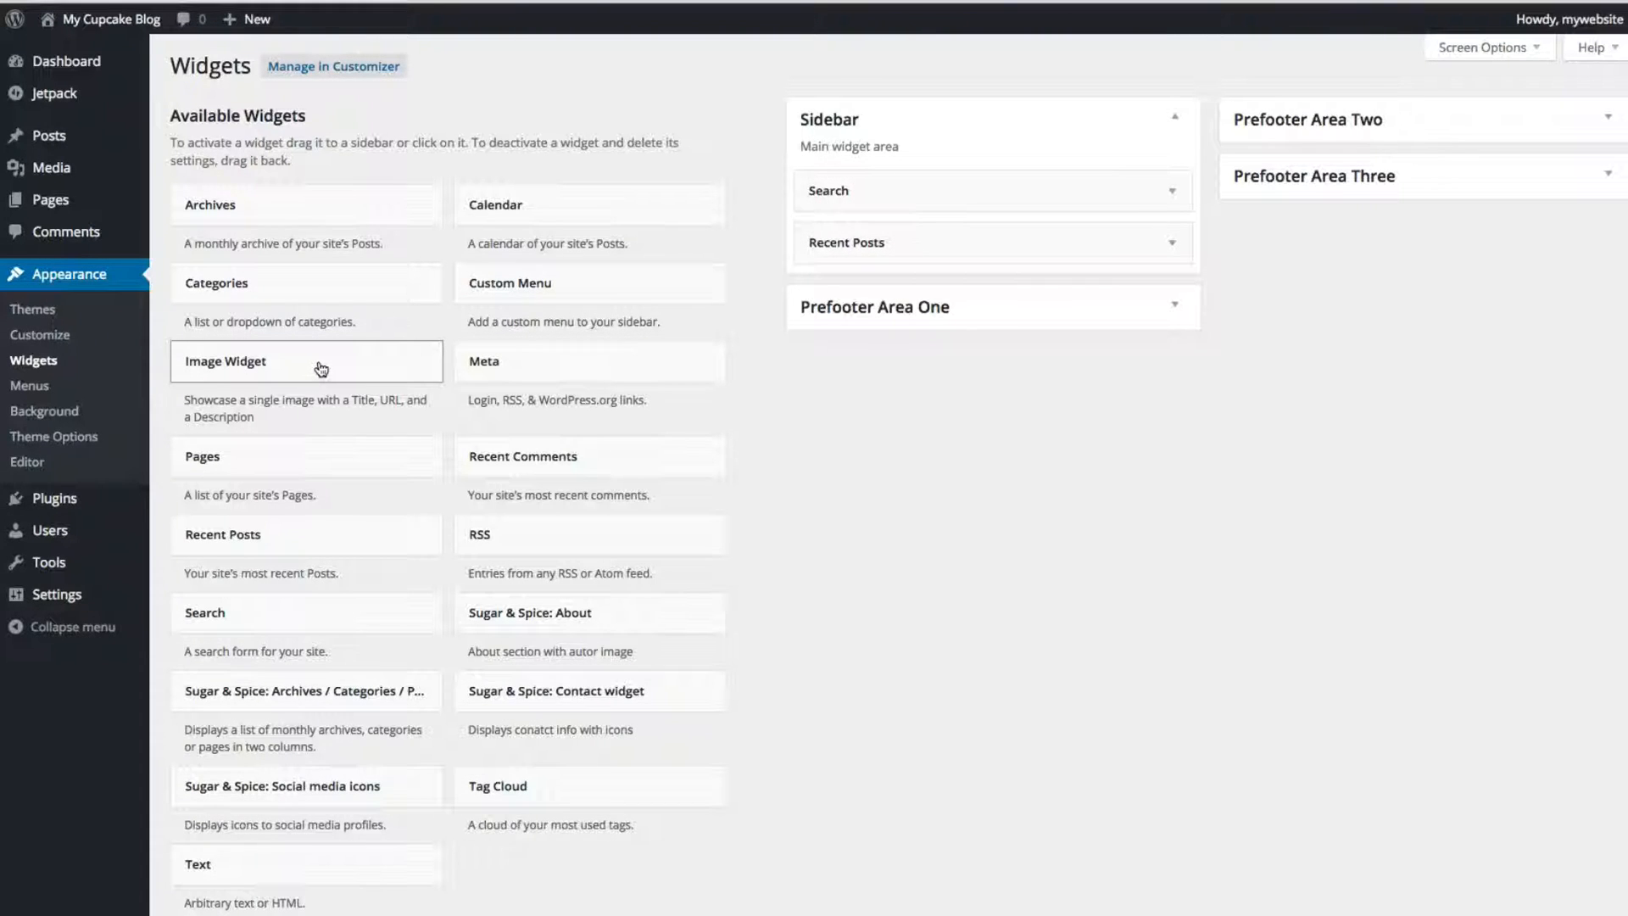
{"action": "left_click_drag", "start_coordinate": [336, 365], "coordinate": [999, 200]}
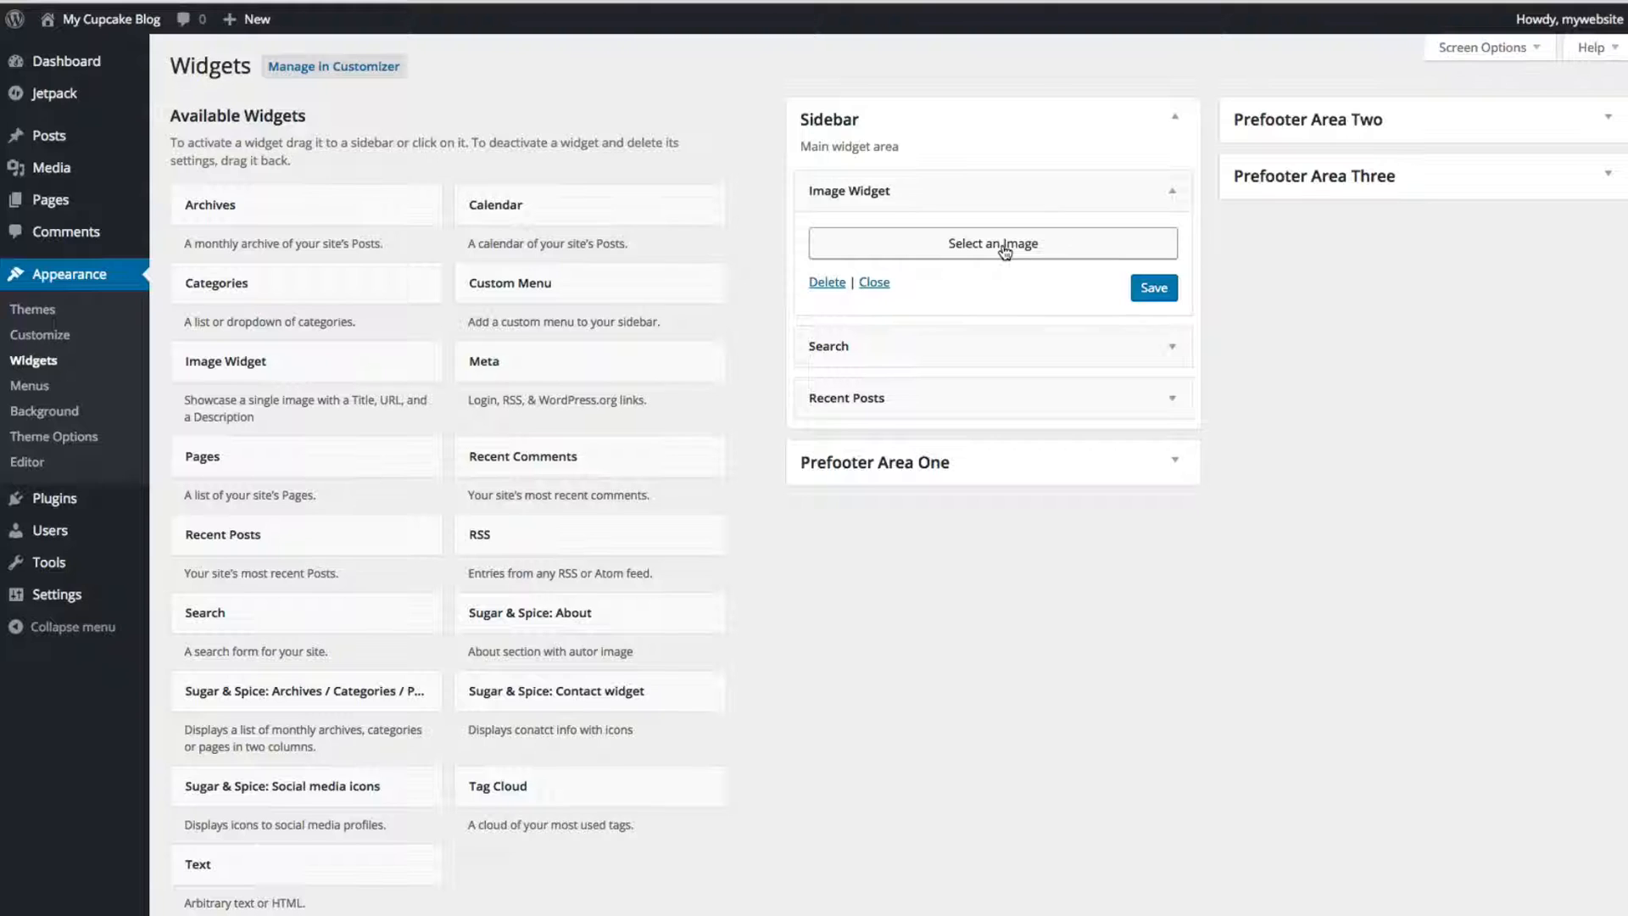
{"action": "mouse_move", "coordinate": [120, 180]}
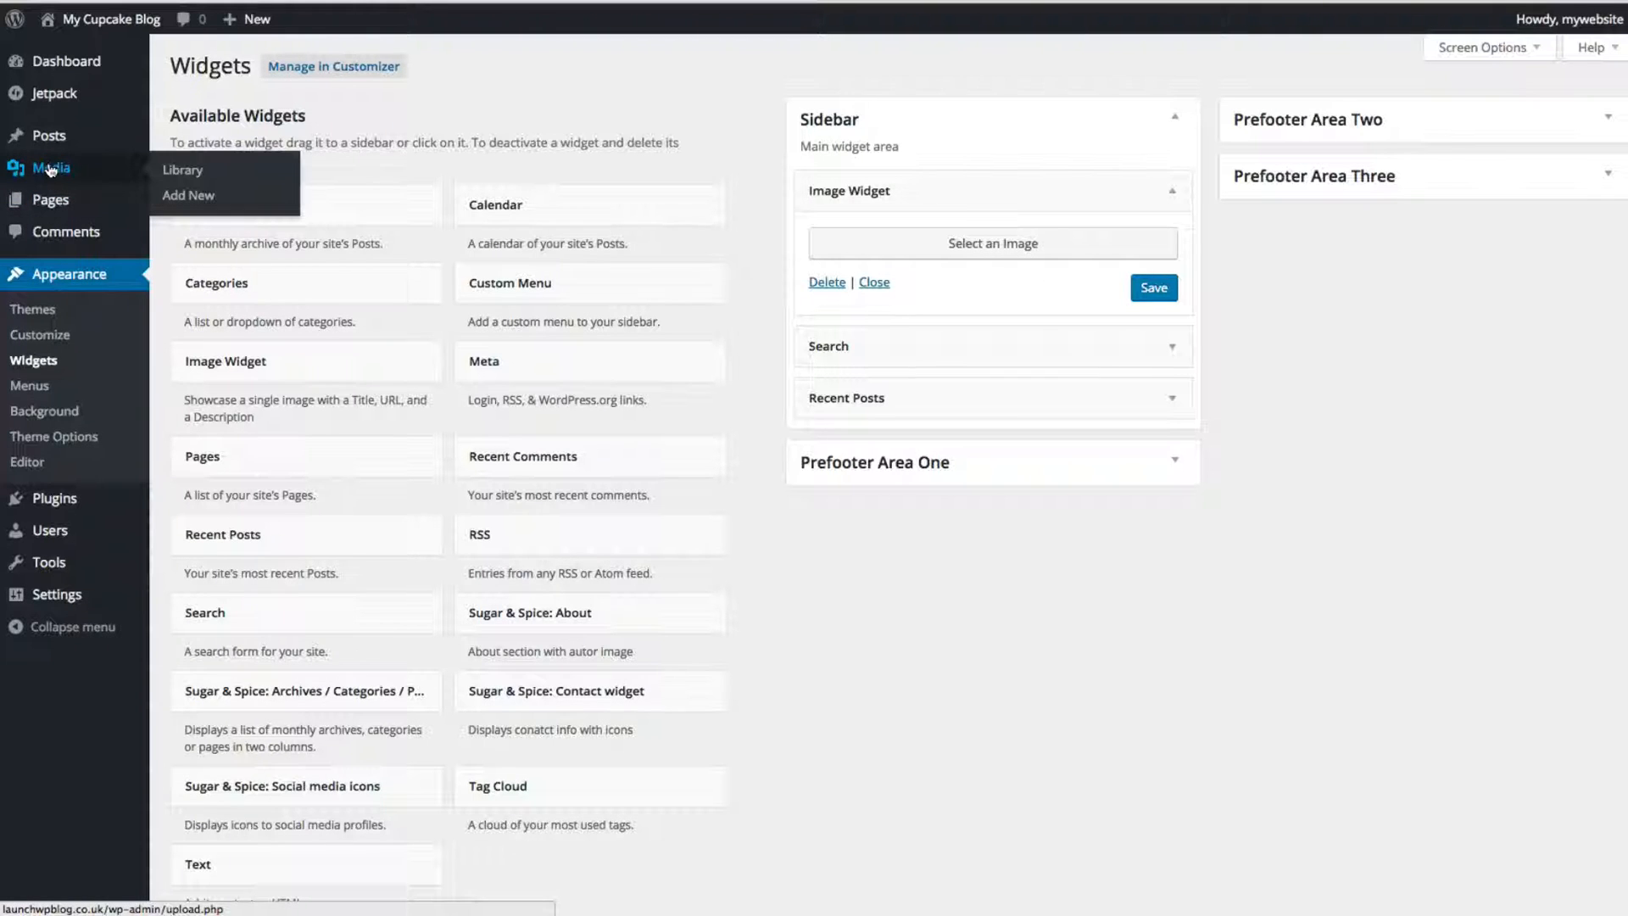
{"action": "left_click", "coordinate": [978, 246]}
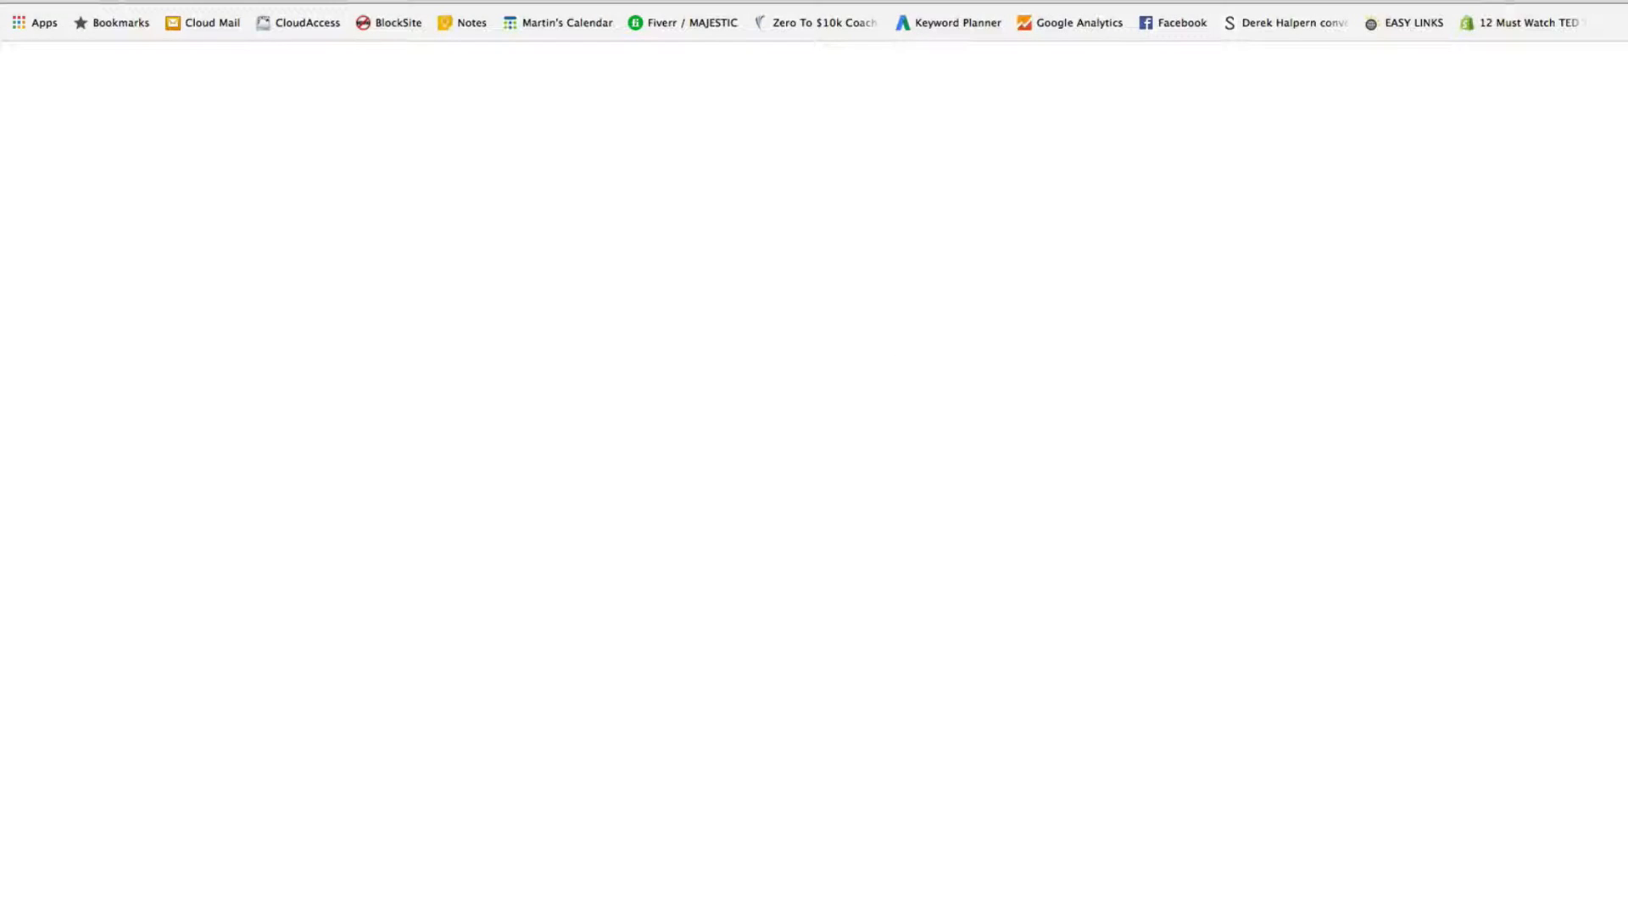
- Search Google Images for "cupcakes" in a separate browser tab and open the red velvet cupcake with the heart
{"action": "type", "text": "cupcakes"}
{"action": "key", "text": "Return"}
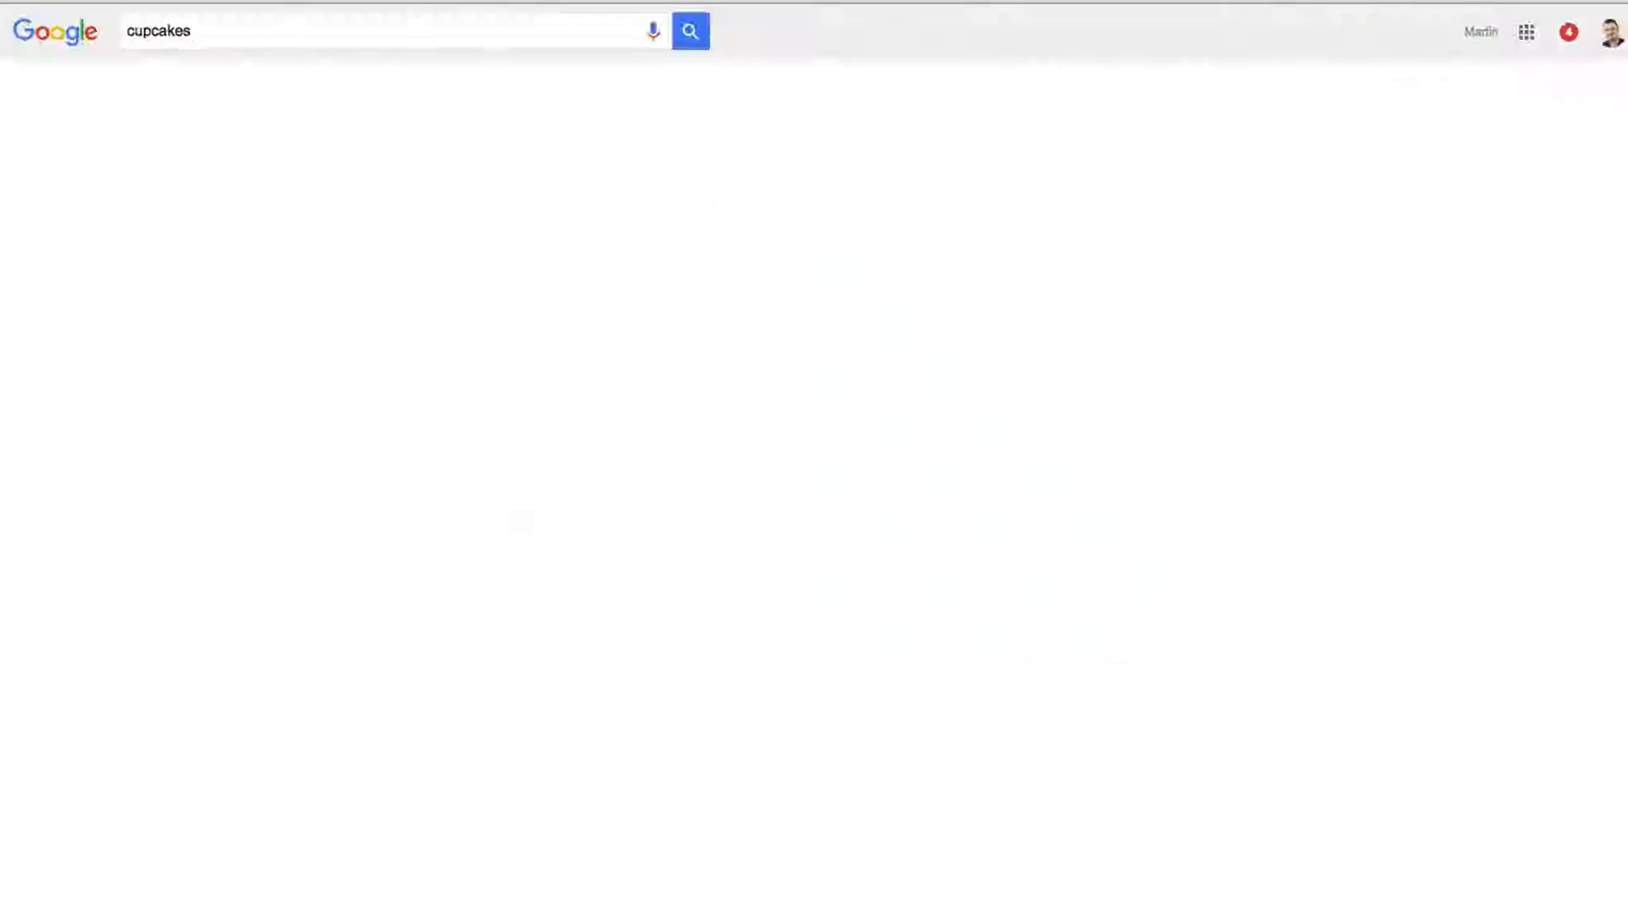
{"action": "left_click", "coordinate": [202, 85]}
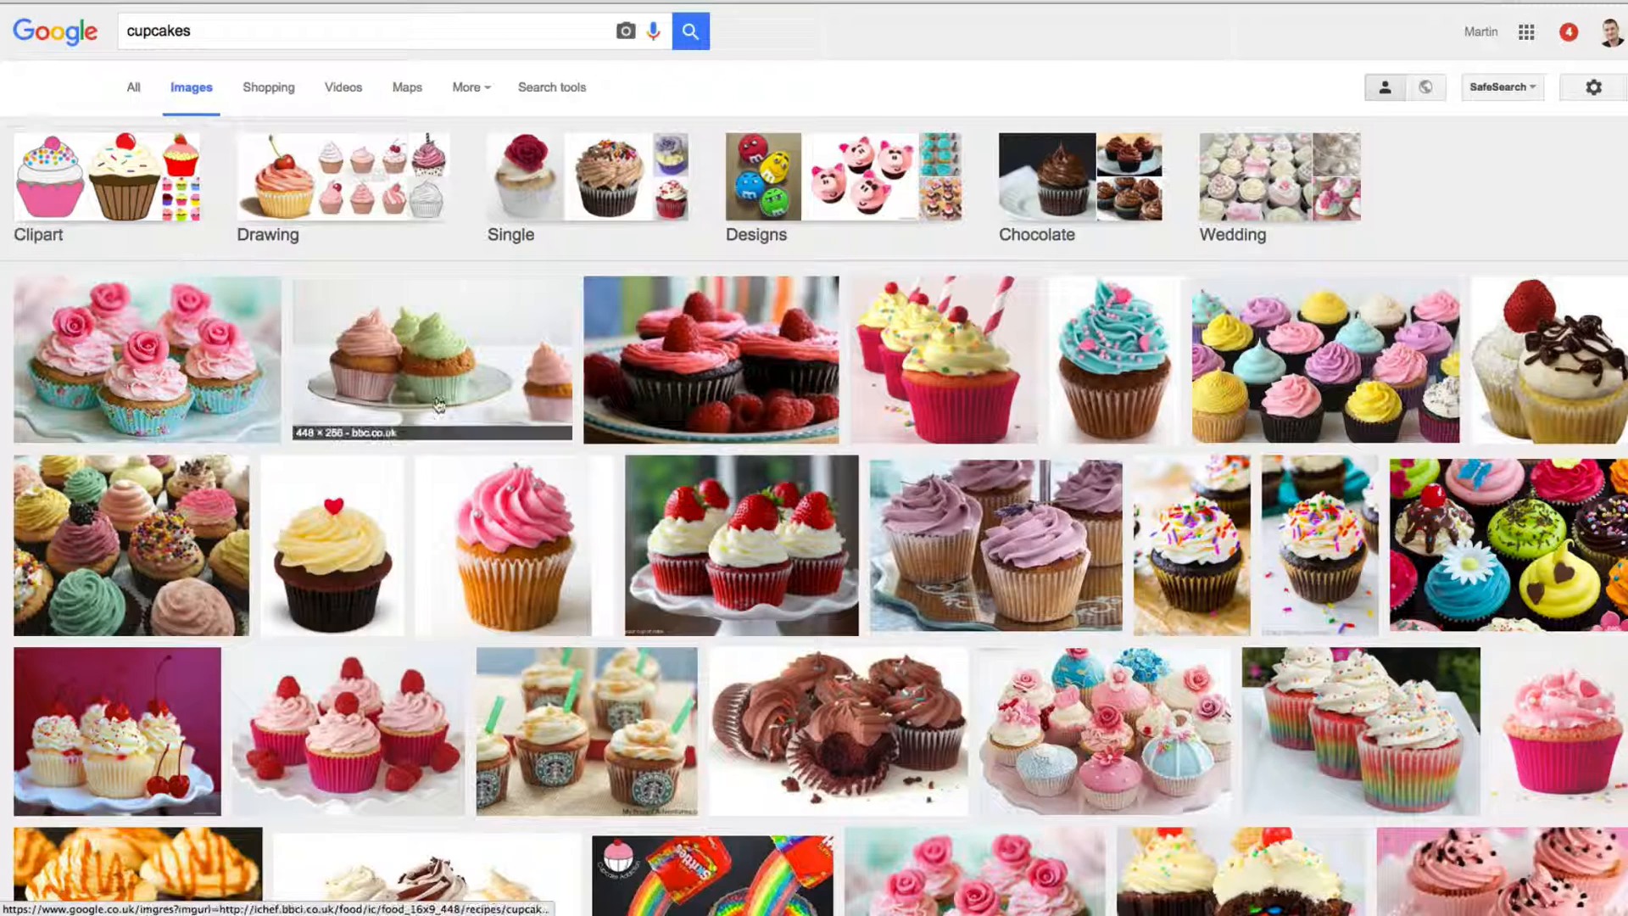
{"action": "left_click", "coordinate": [359, 555]}
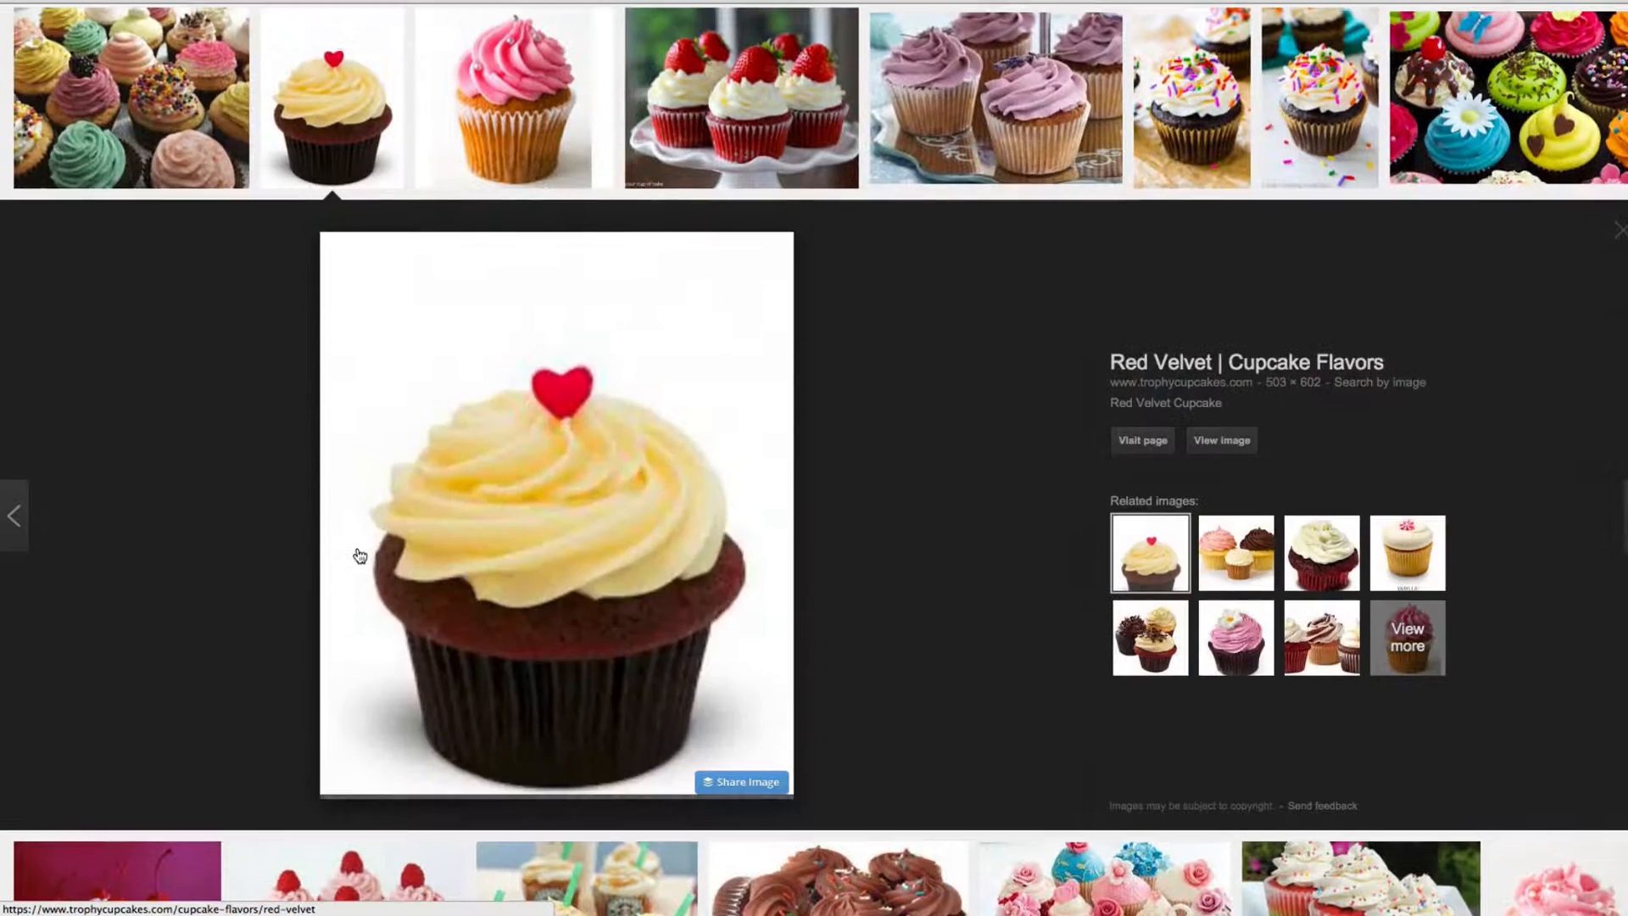
- Save the red velvet cupcake picture to the Documents folder under the name cupcake
{"action": "right_click", "coordinate": [548, 558]}
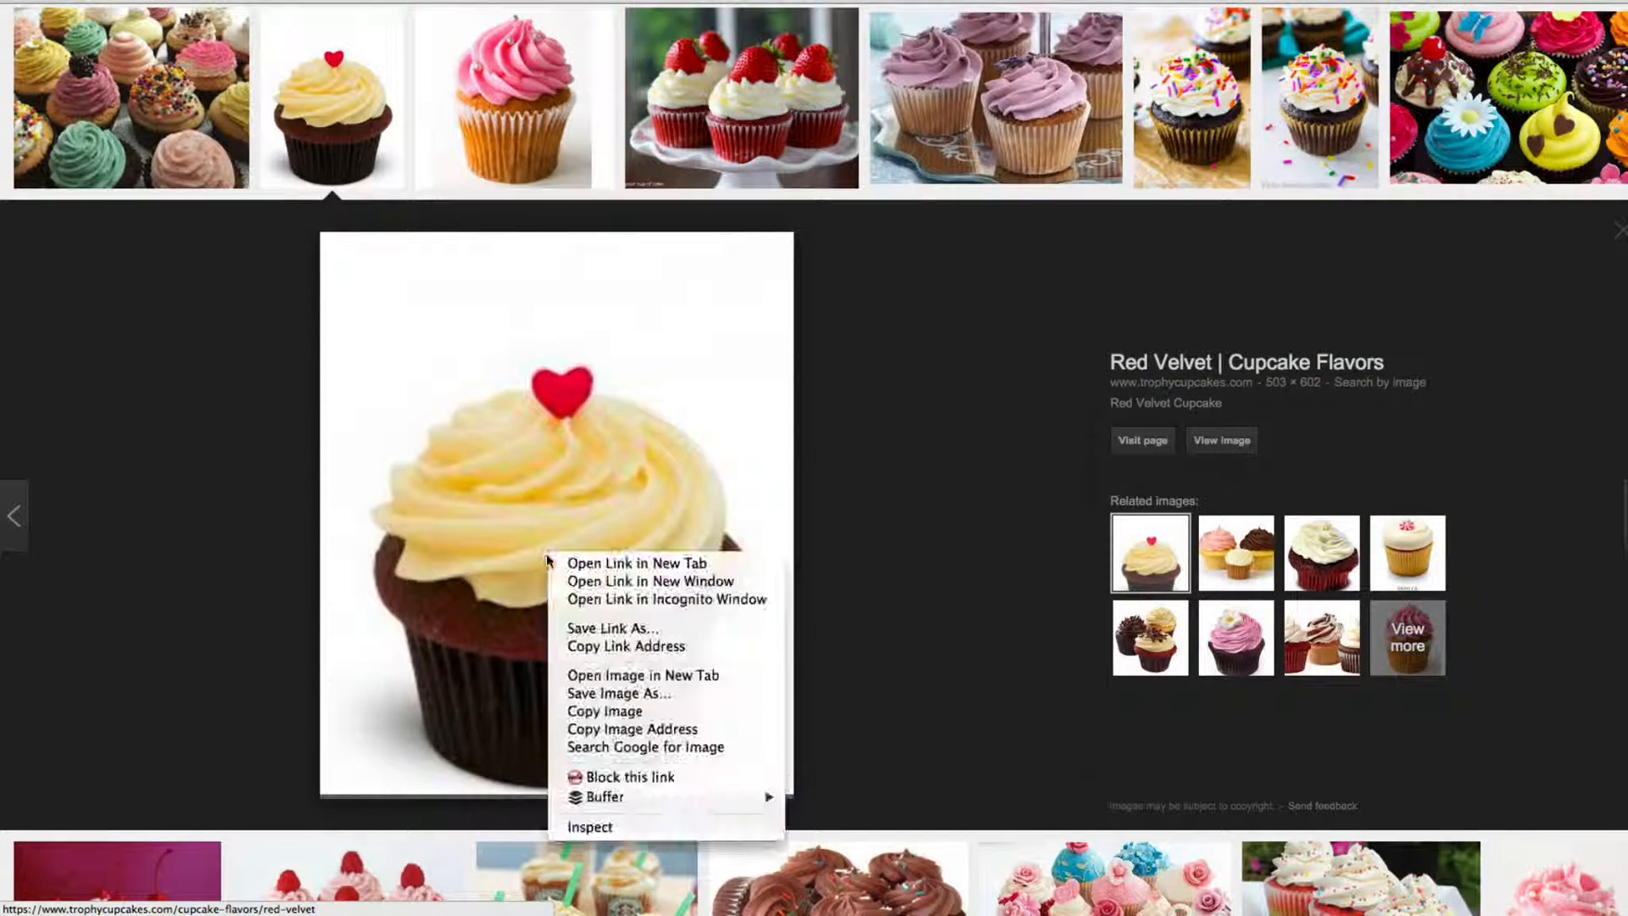
{"action": "left_click", "coordinate": [616, 693]}
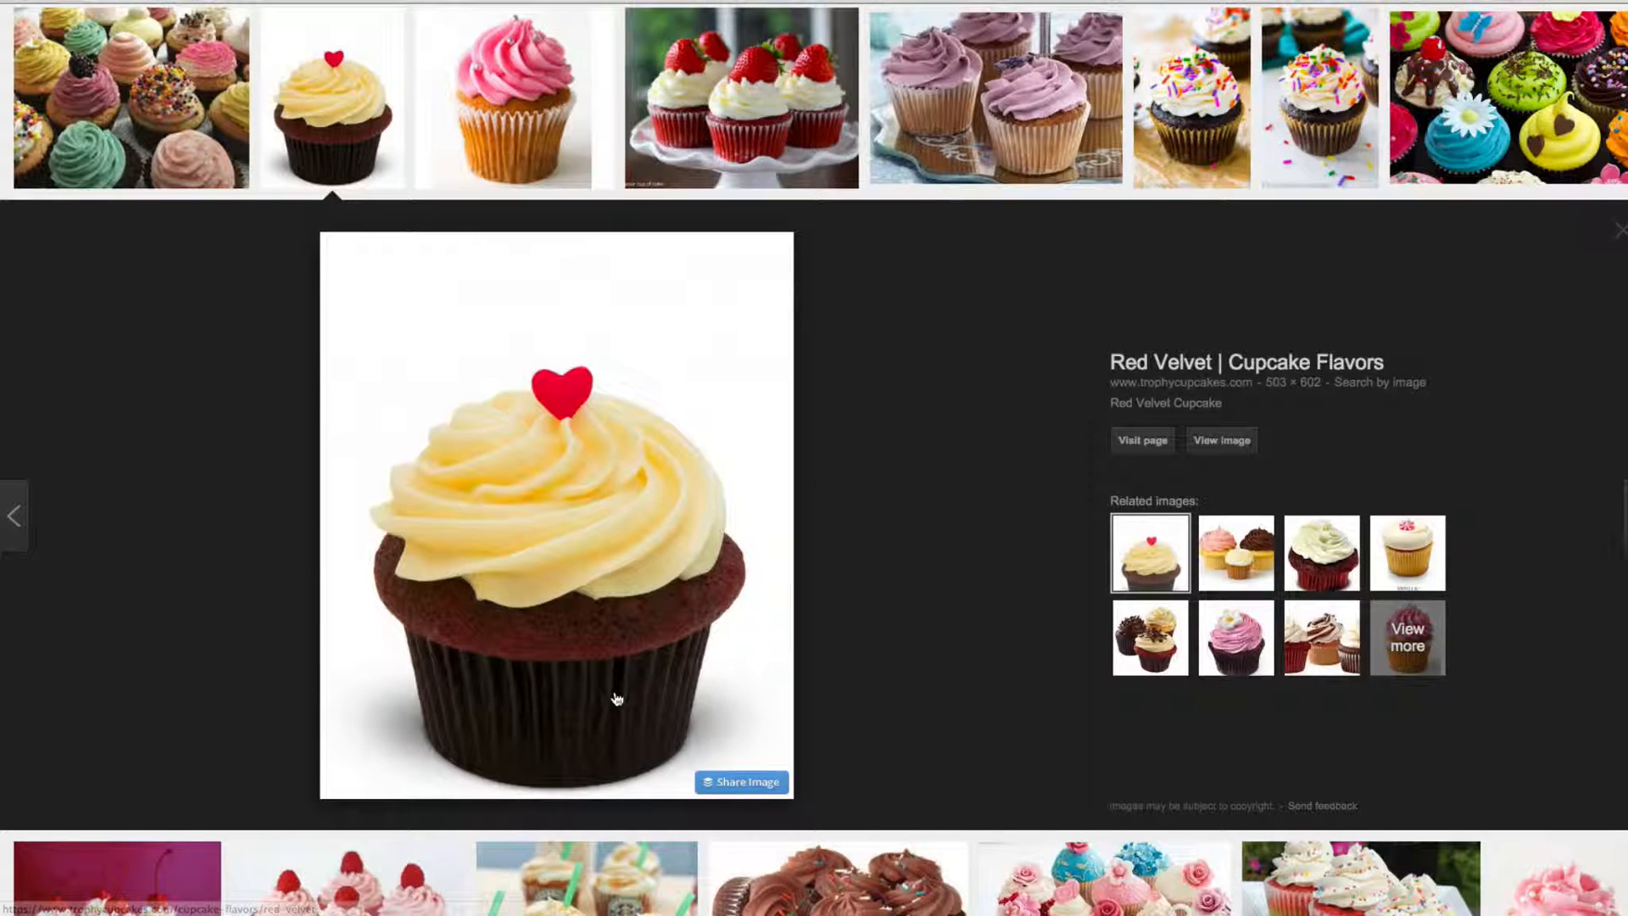
{"action": "type", "text": "cu"}
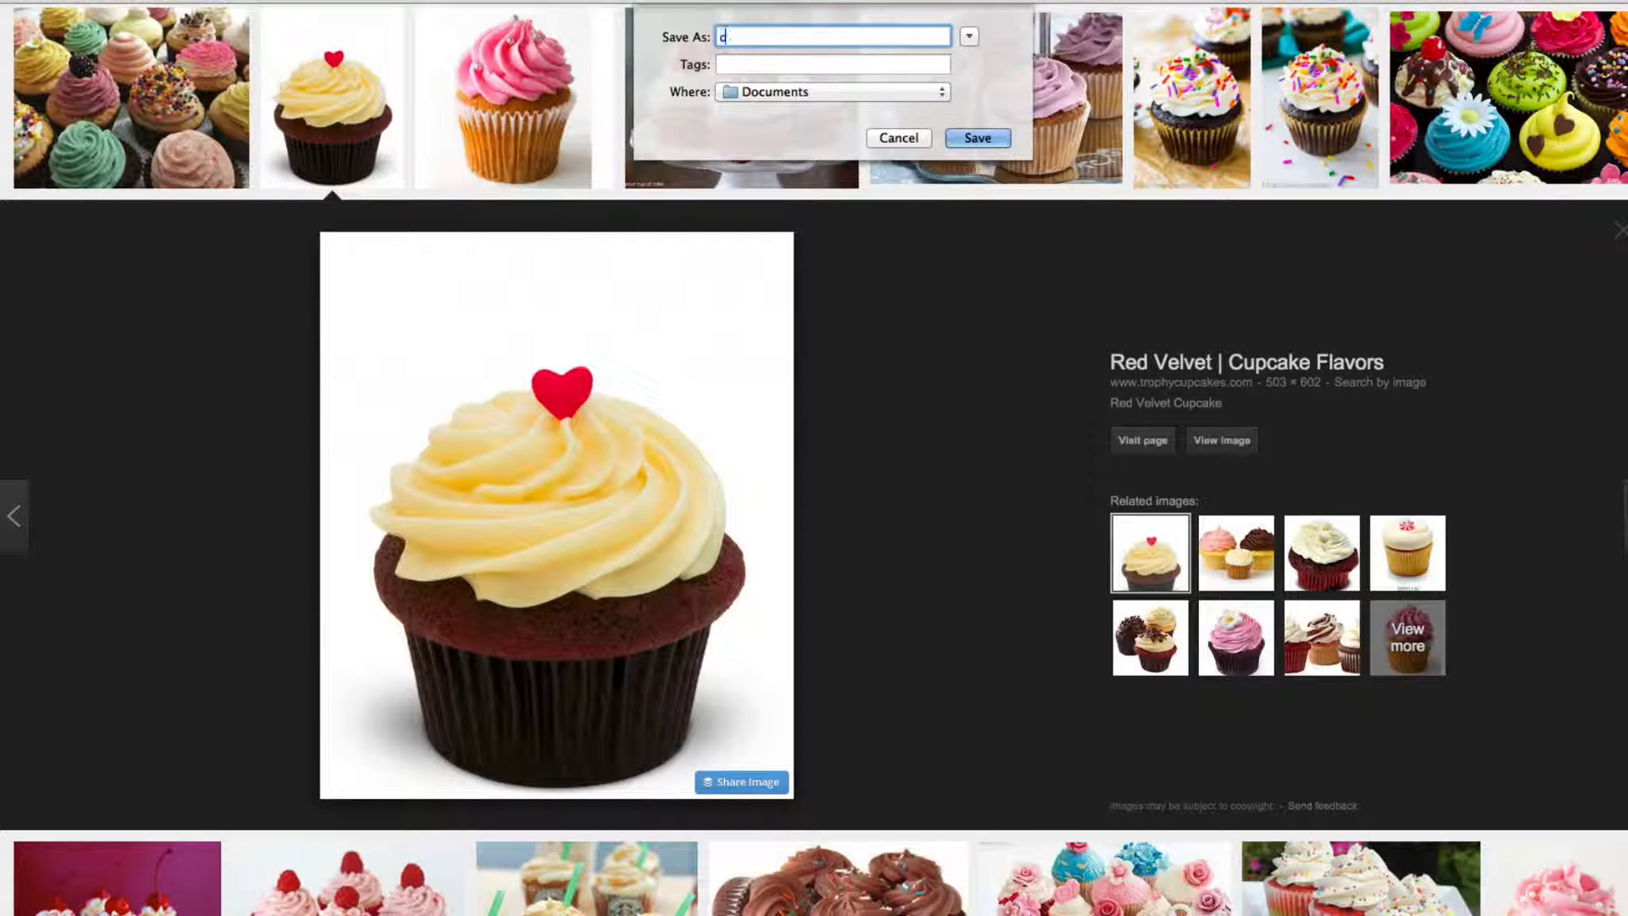
{"action": "type", "text": "pcake"}
{"action": "key", "text": "Return"}
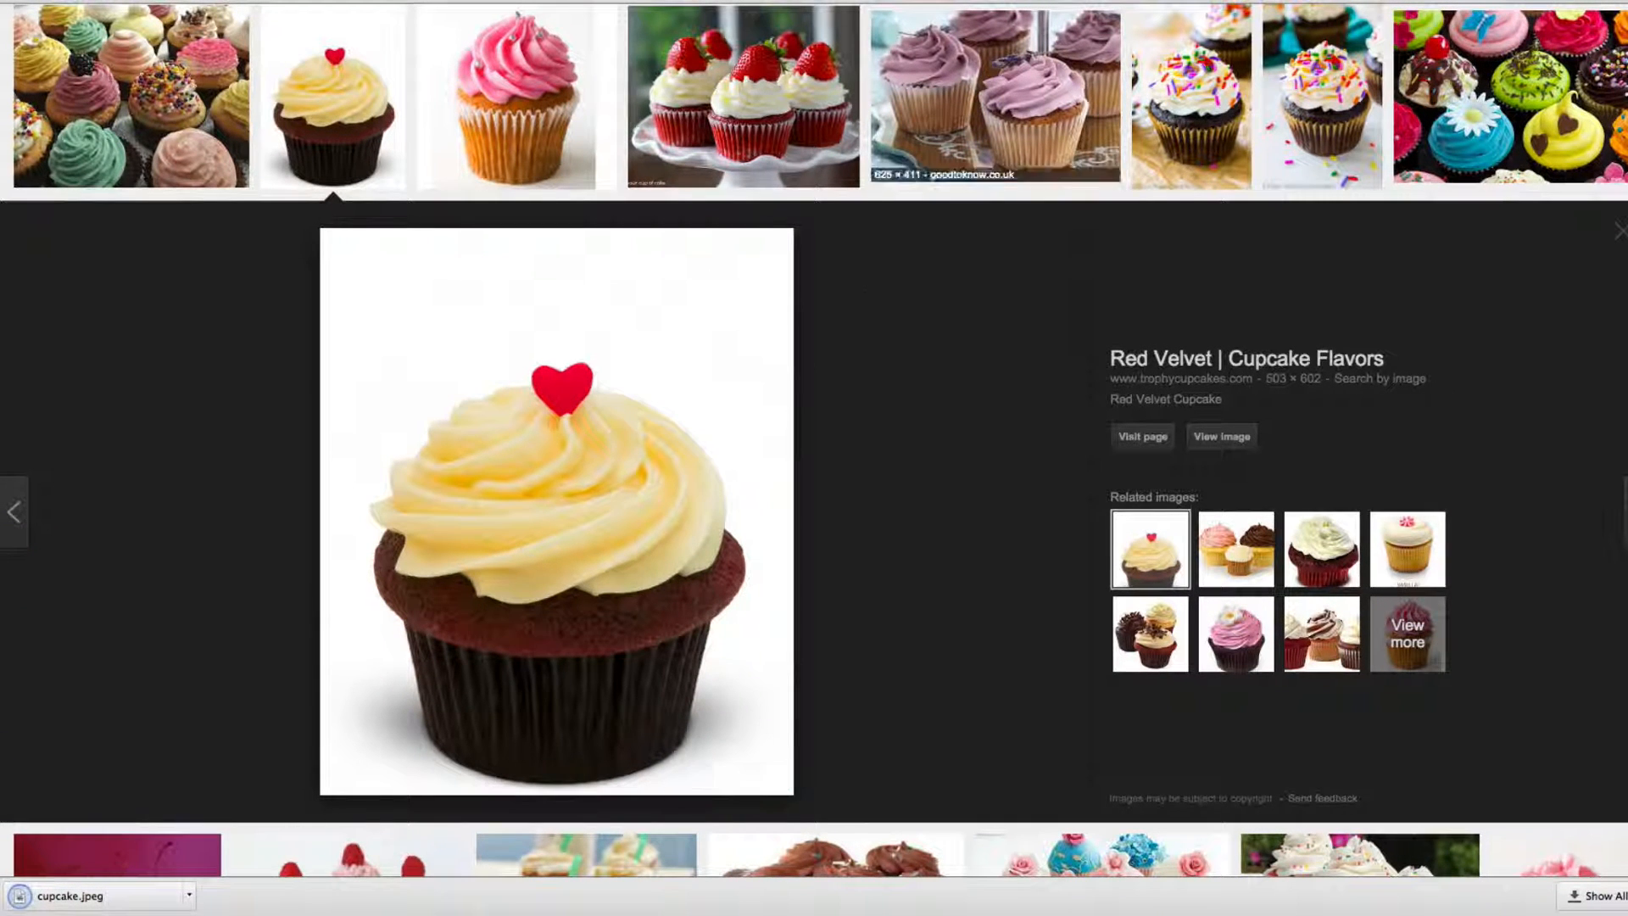
- Switch back to the WordPress tab, upload cupcake.jpeg to the media library and insert it into the Image Widget
{"action": "key", "text": "ctrl+shift+Tab"}
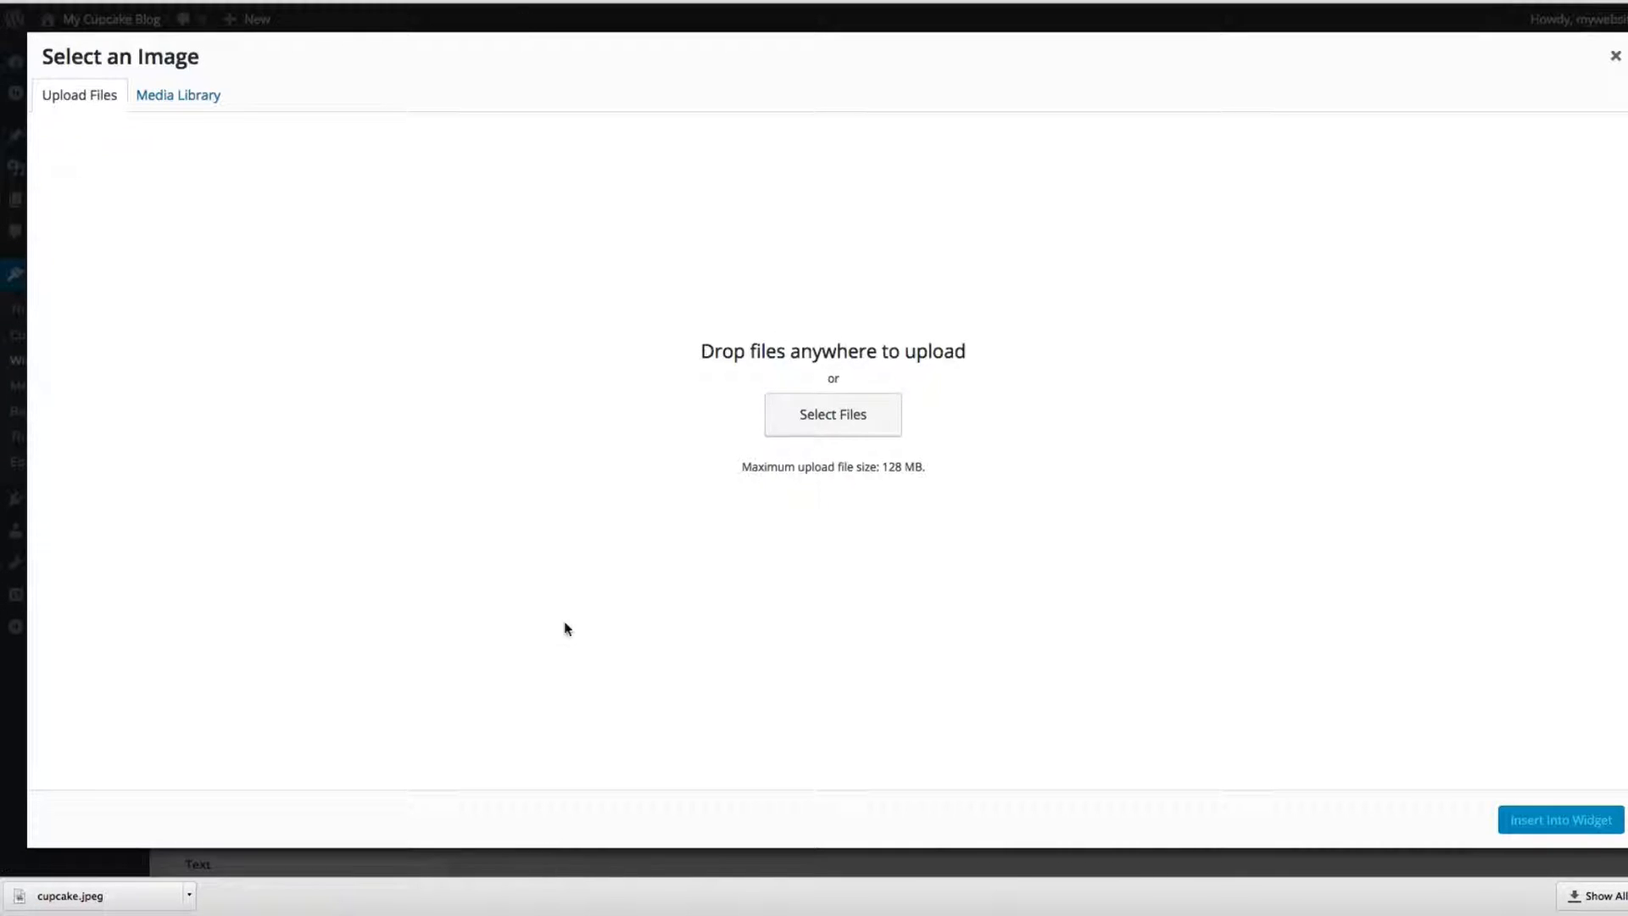
{"action": "left_click_drag", "start_coordinate": [148, 901], "coordinate": [830, 421]}
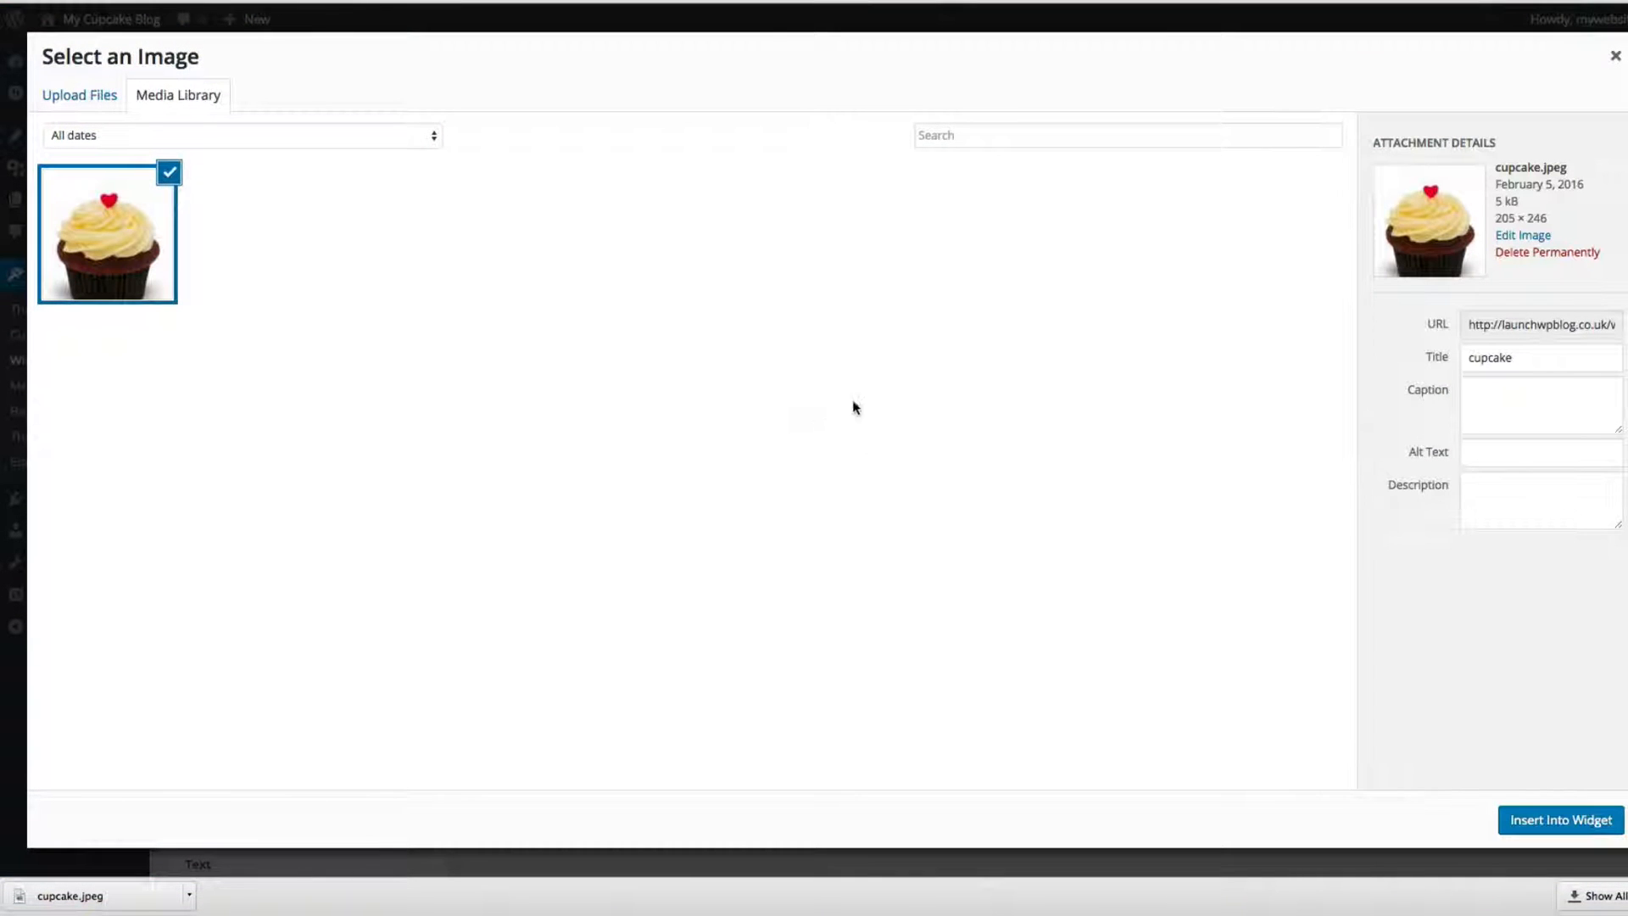
{"action": "left_click", "coordinate": [1558, 824]}
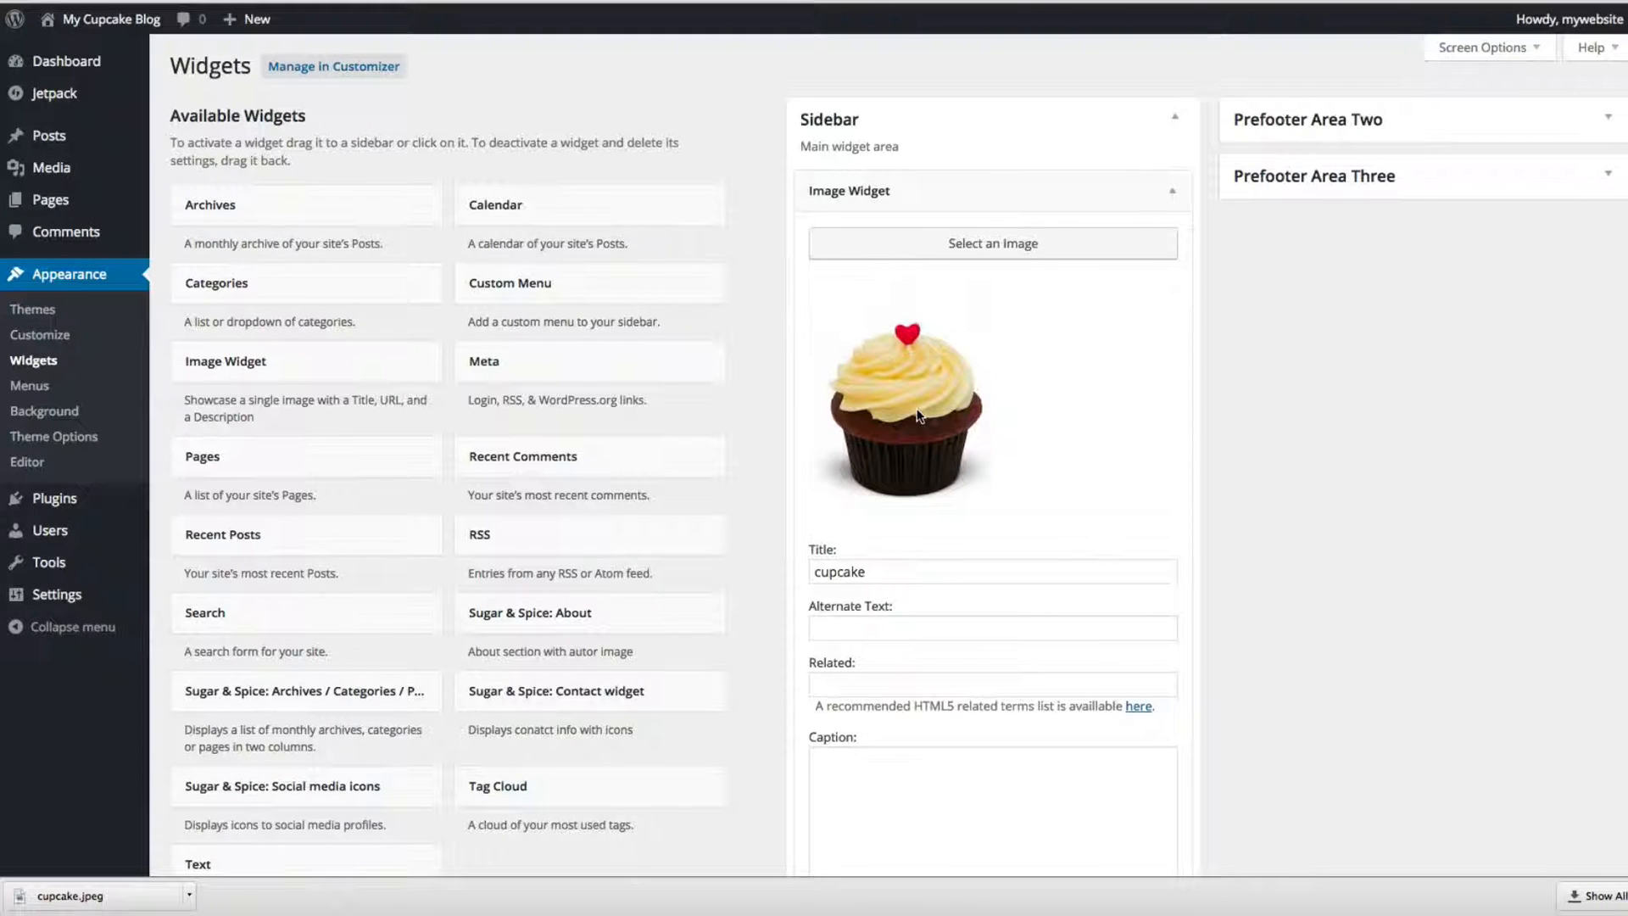
- Review the Image Widget's settings, save it with the title cupcake and collapse it
{"action": "scroll", "coordinate": [919, 415], "scroll_direction": "down", "scroll_amount": 1}
{"action": "scroll", "coordinate": [919, 562], "scroll_direction": "down", "scroll_amount": 2}
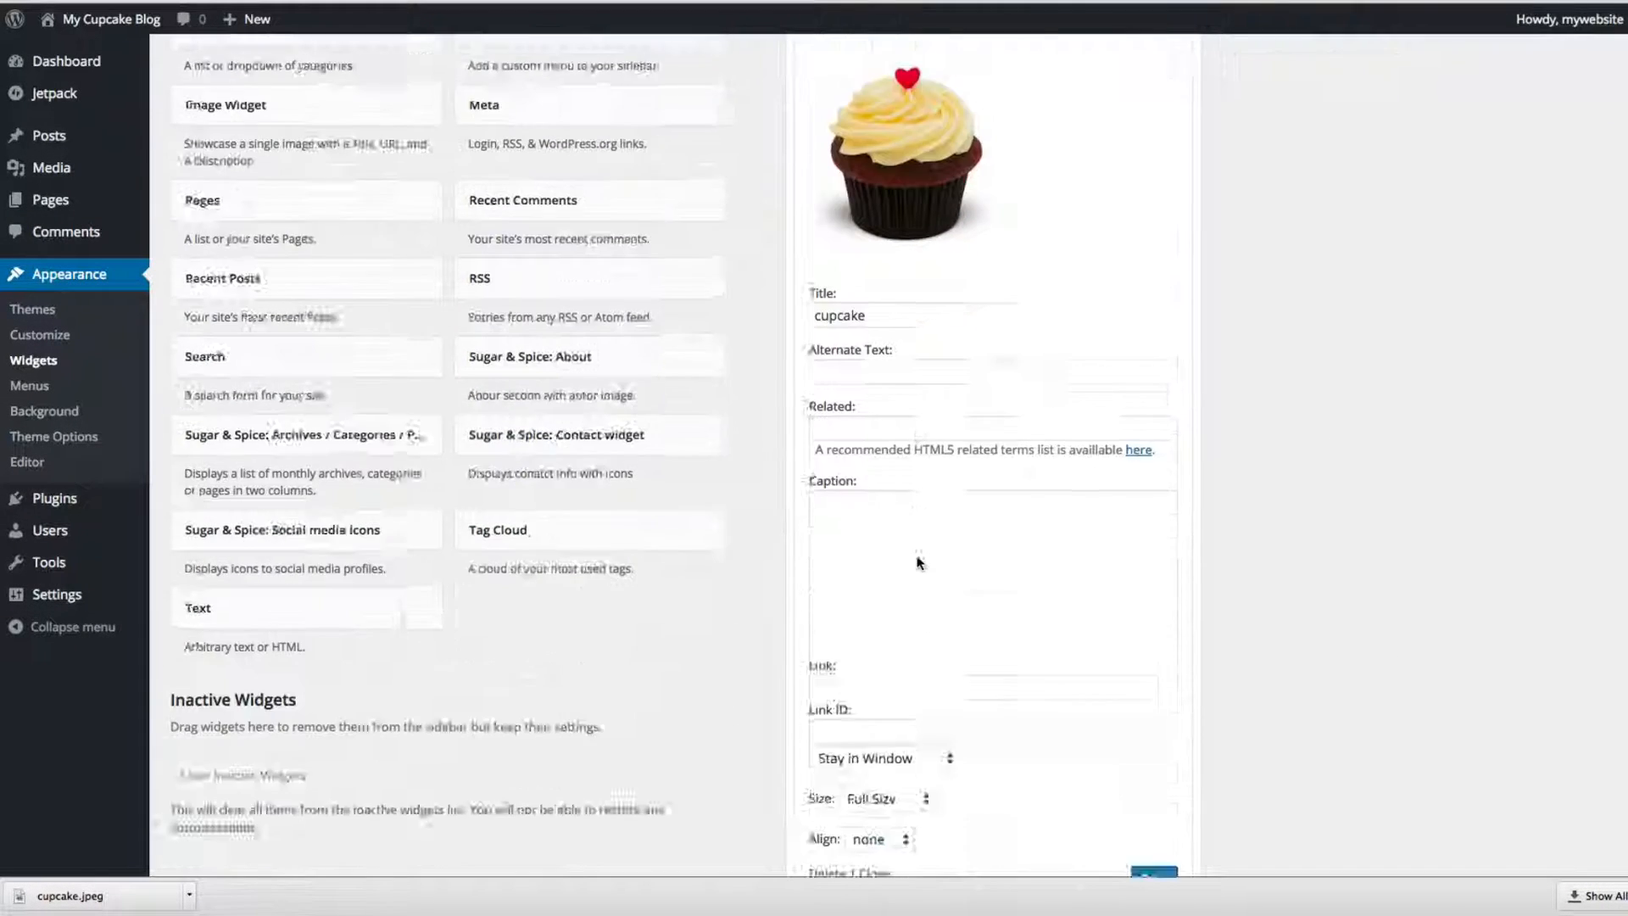
{"action": "scroll", "coordinate": [919, 562], "scroll_direction": "down", "scroll_amount": 1}
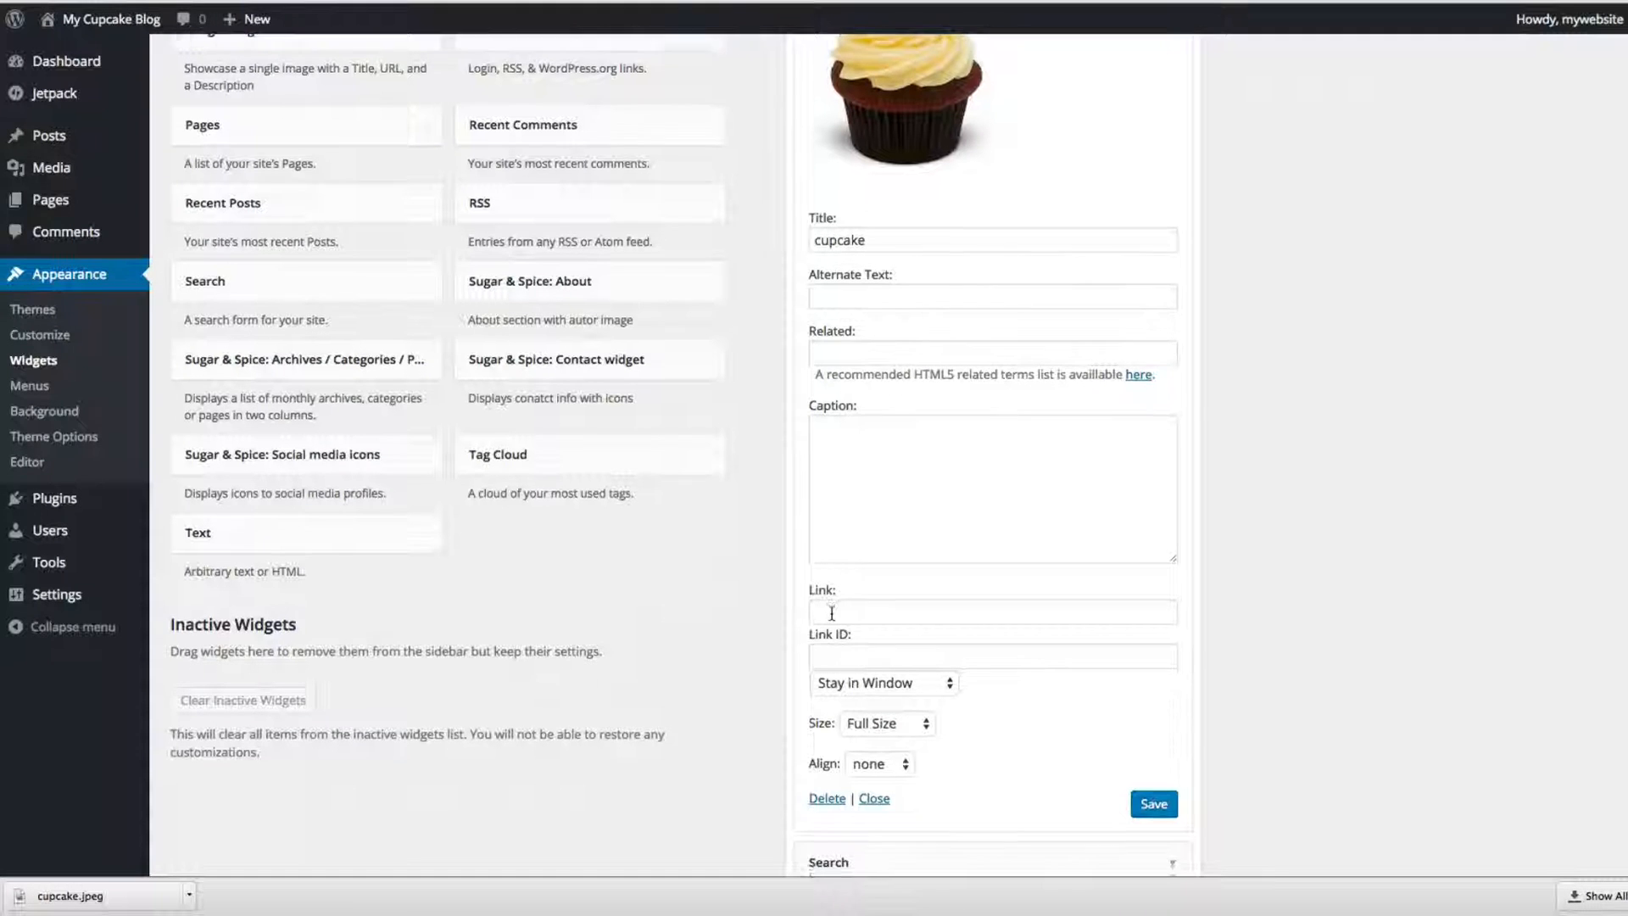
{"action": "scroll", "coordinate": [832, 613], "scroll_direction": "down", "scroll_amount": 1}
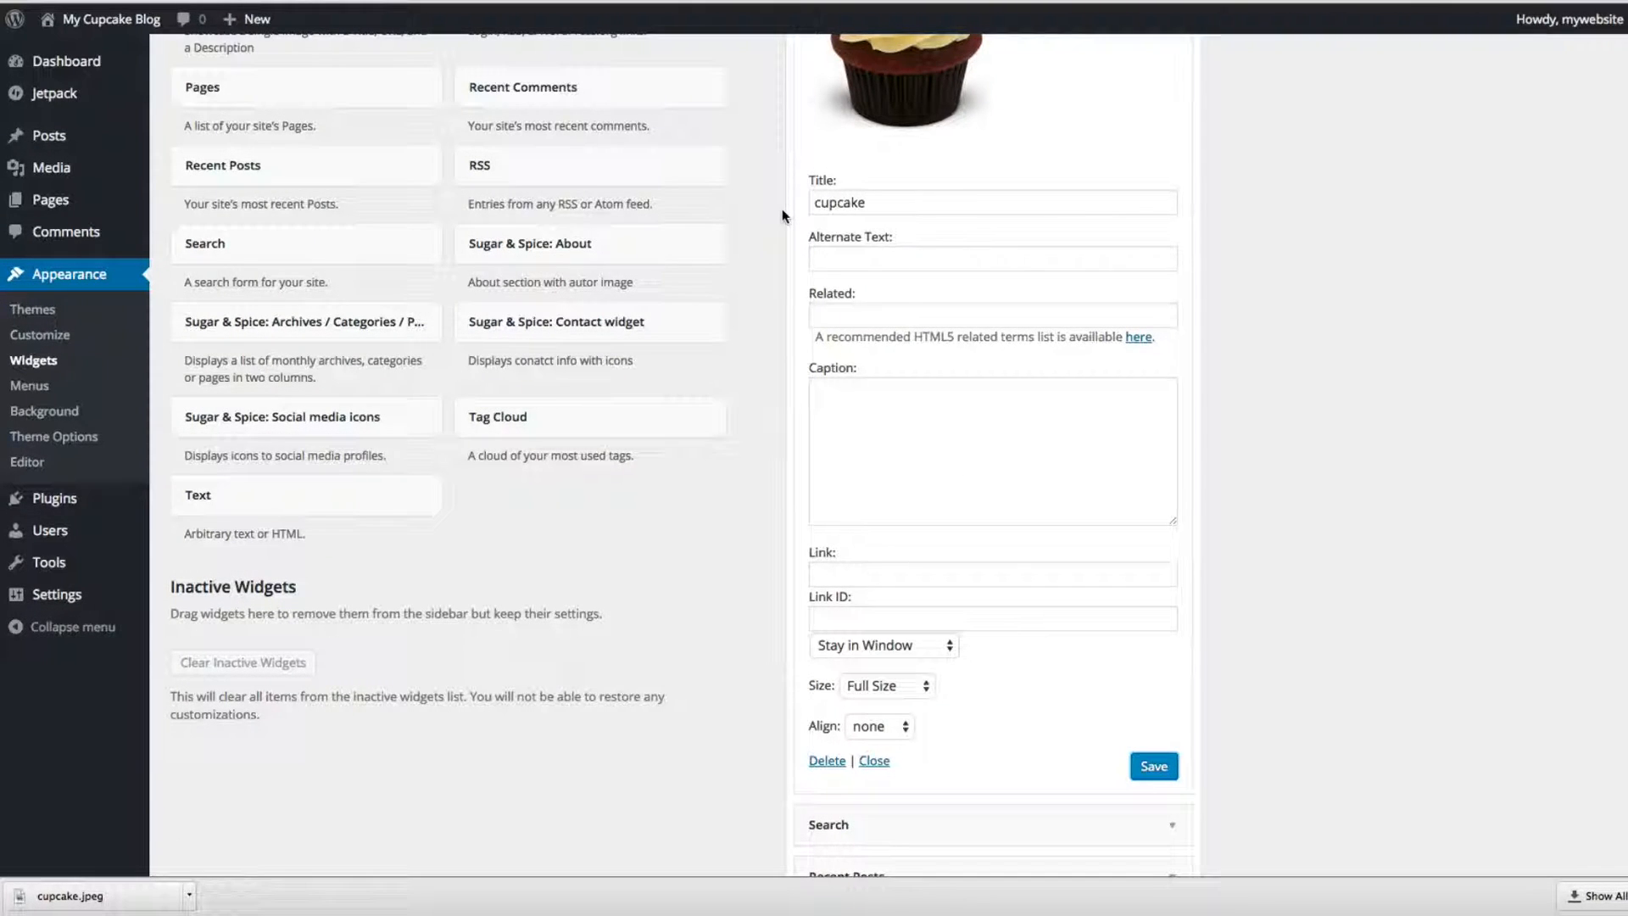
{"action": "scroll", "coordinate": [782, 212], "scroll_direction": "up", "scroll_amount": 5}
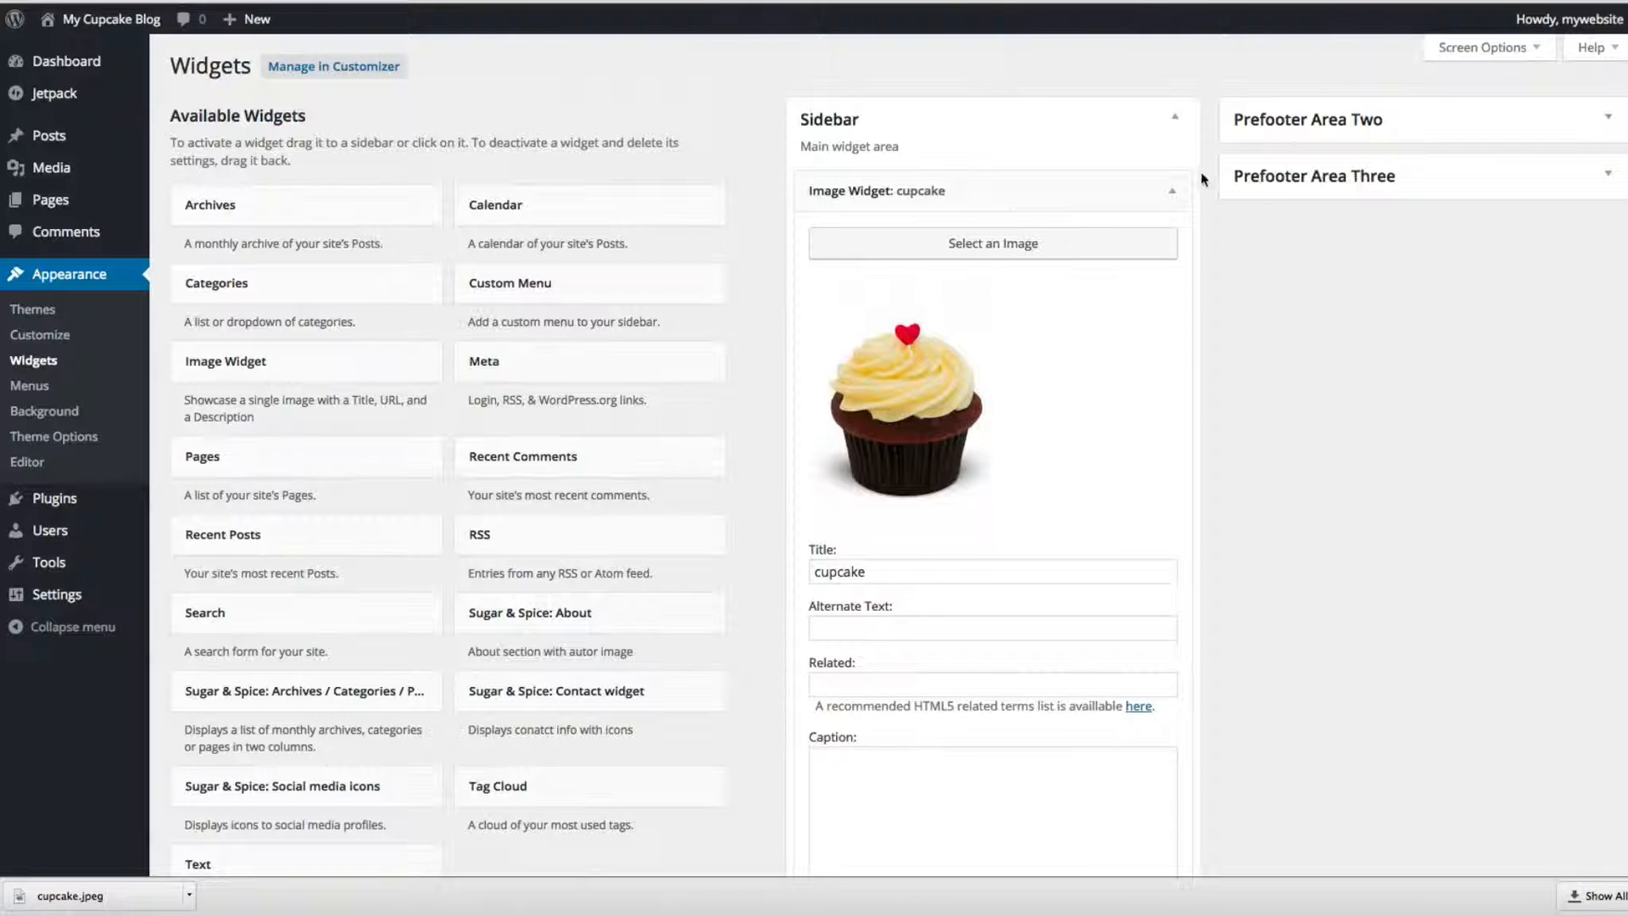
{"action": "left_click", "coordinate": [1172, 191]}
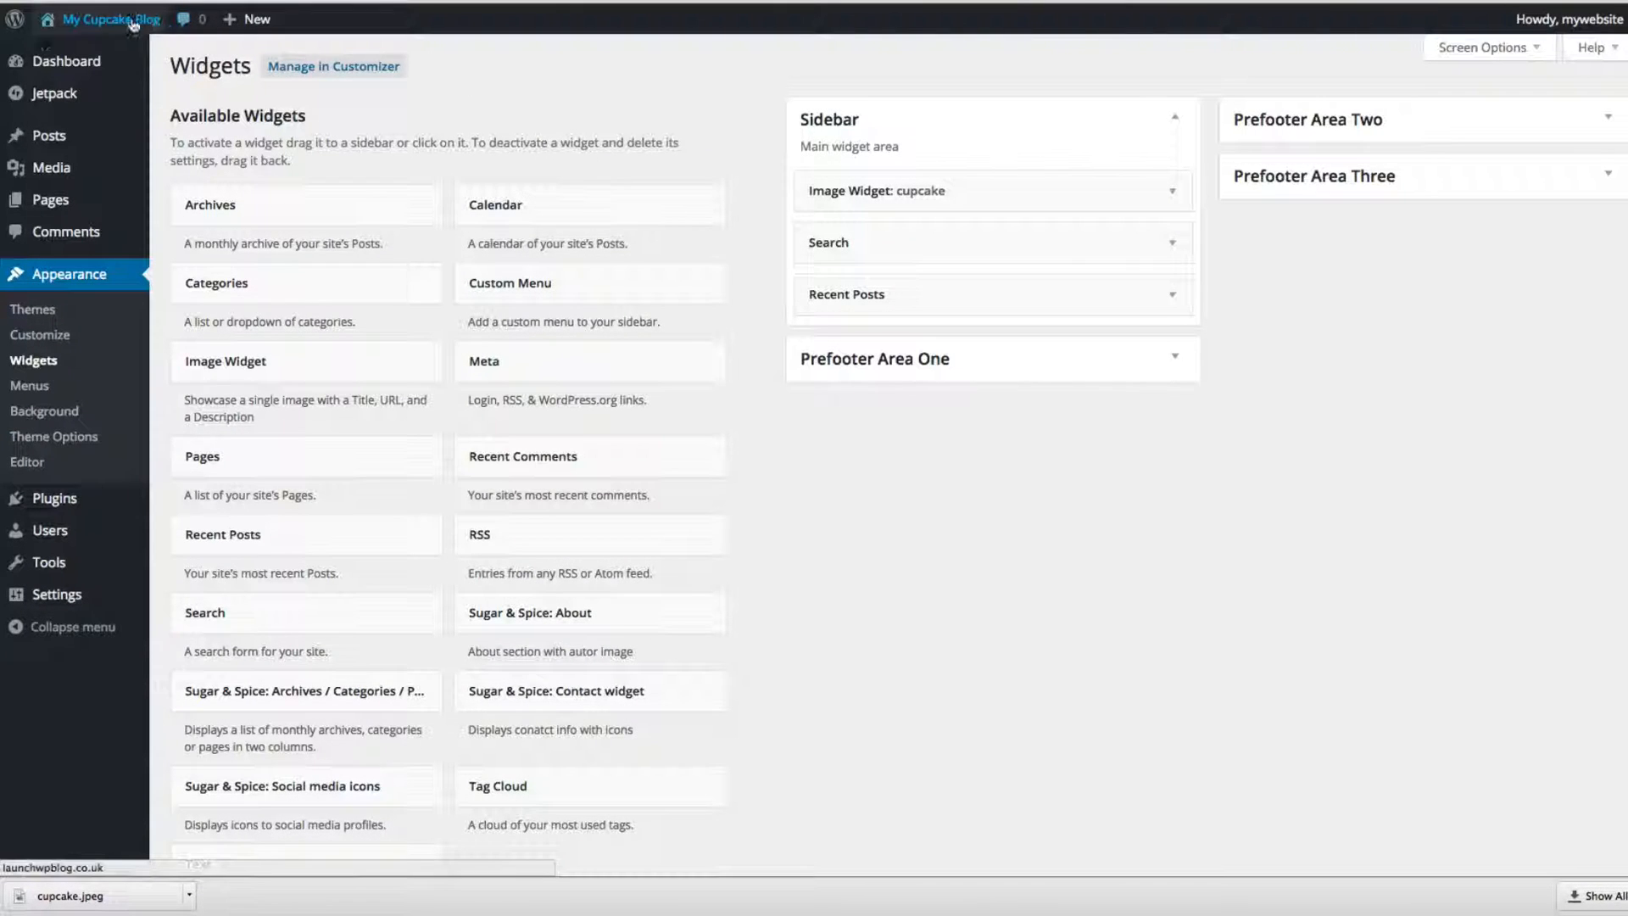
- Visit the live blog and examine the cupcake image, search box and recent posts in its sidebar
{"action": "mouse_move", "coordinate": [102, 18]}
{"action": "left_click", "coordinate": [81, 54]}
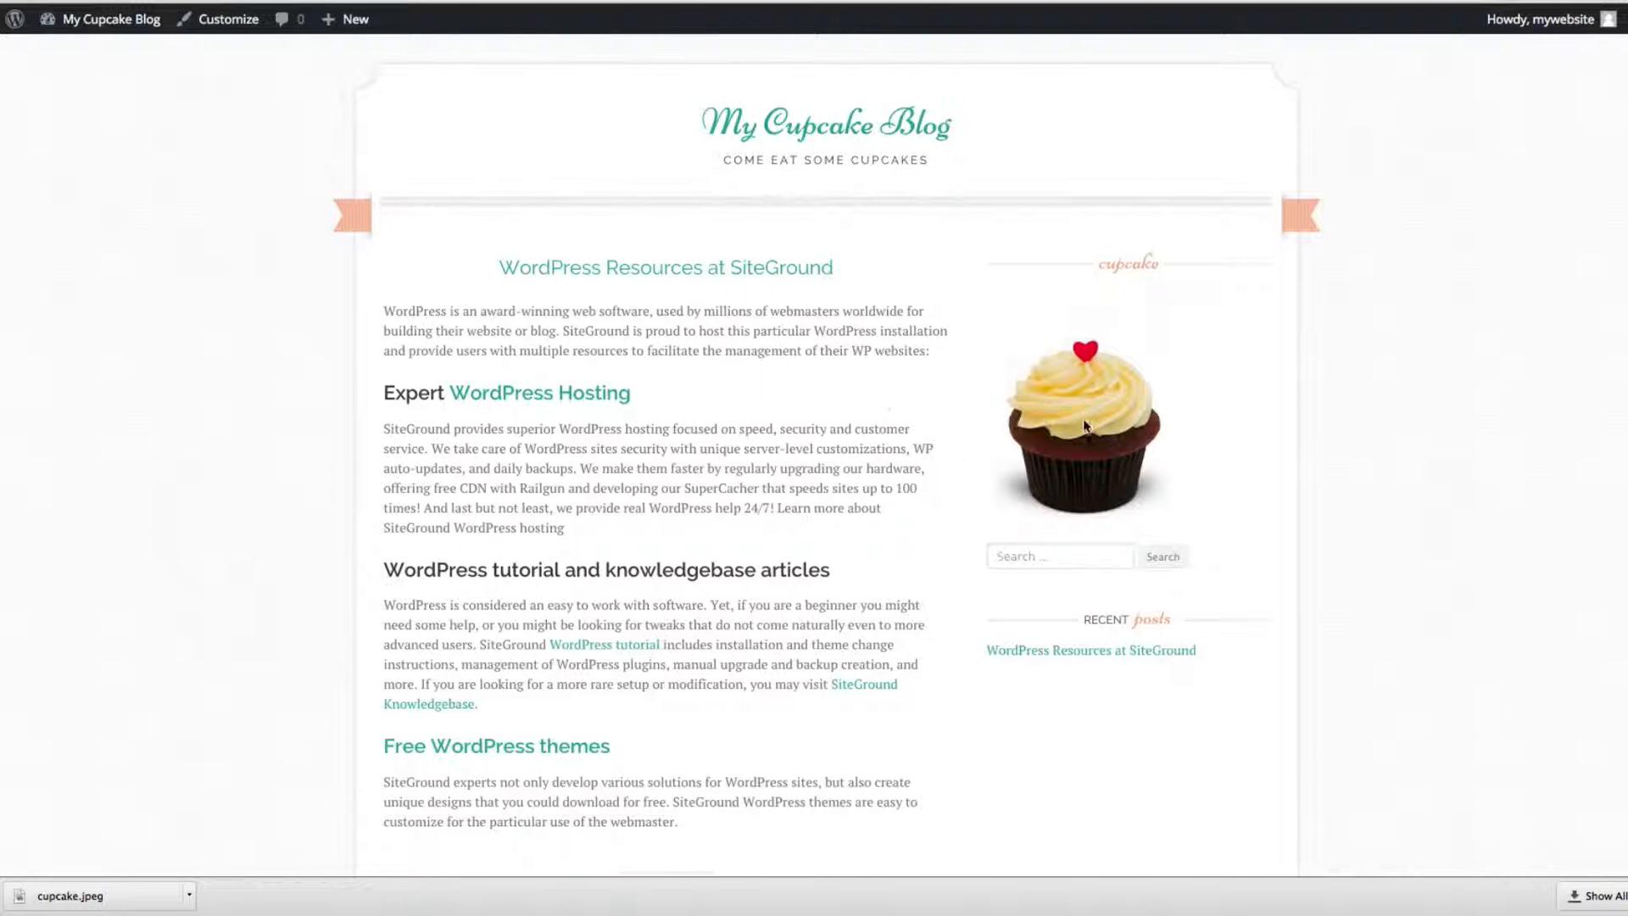
{"action": "scroll", "coordinate": [1224, 557], "scroll_direction": "down", "scroll_amount": 2}
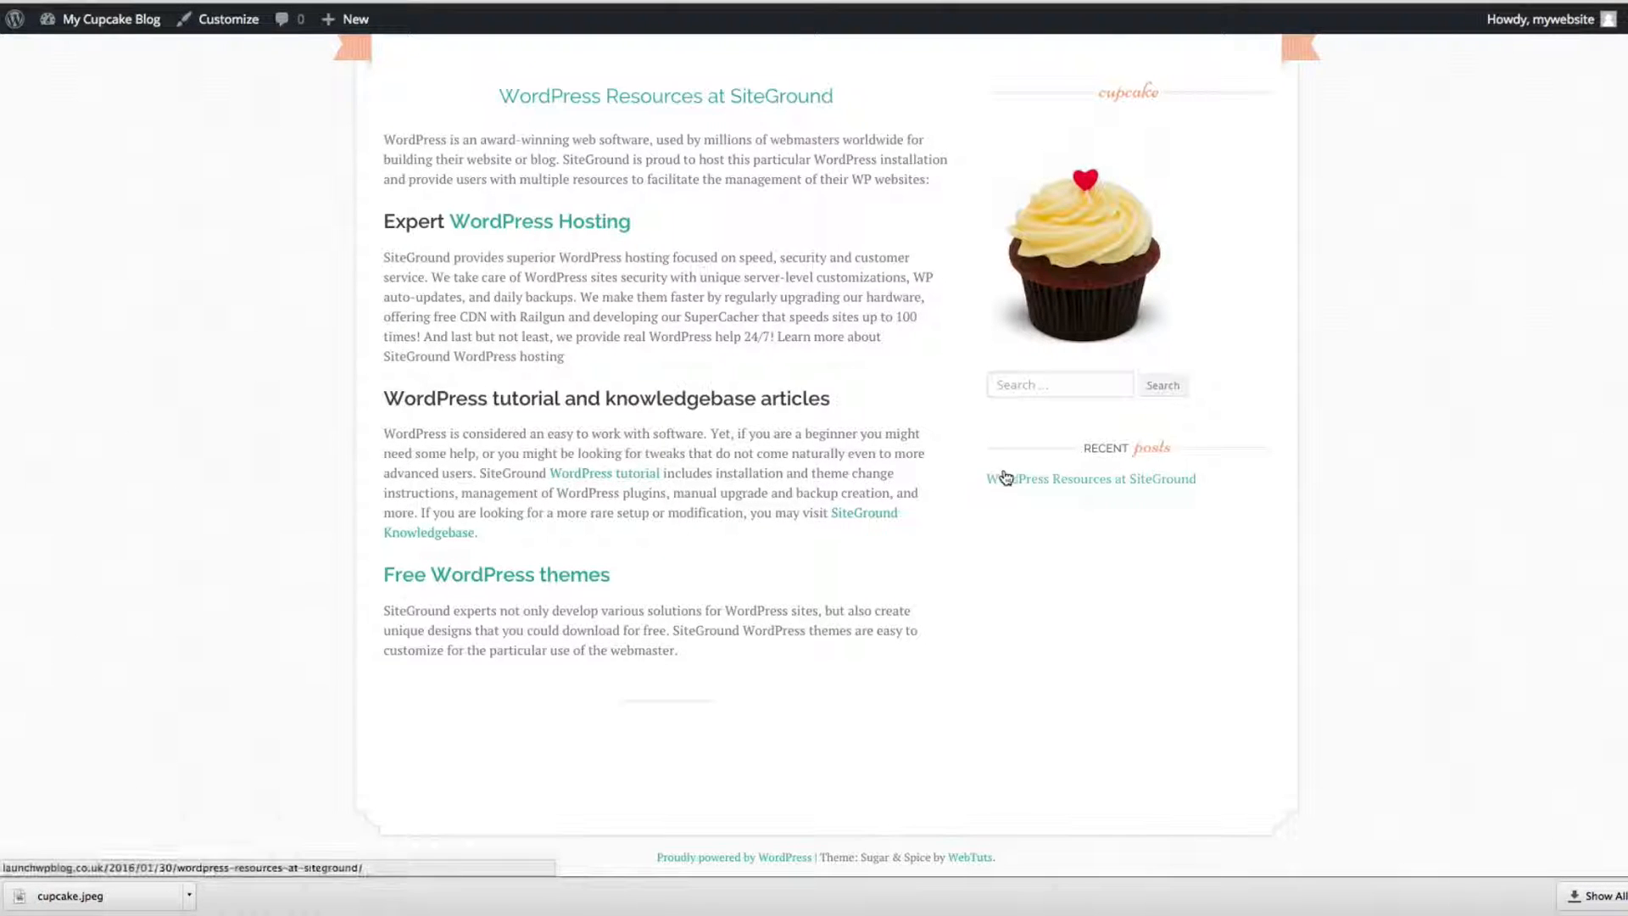
{"action": "scroll", "coordinate": [1081, 212], "scroll_direction": "up", "scroll_amount": 2}
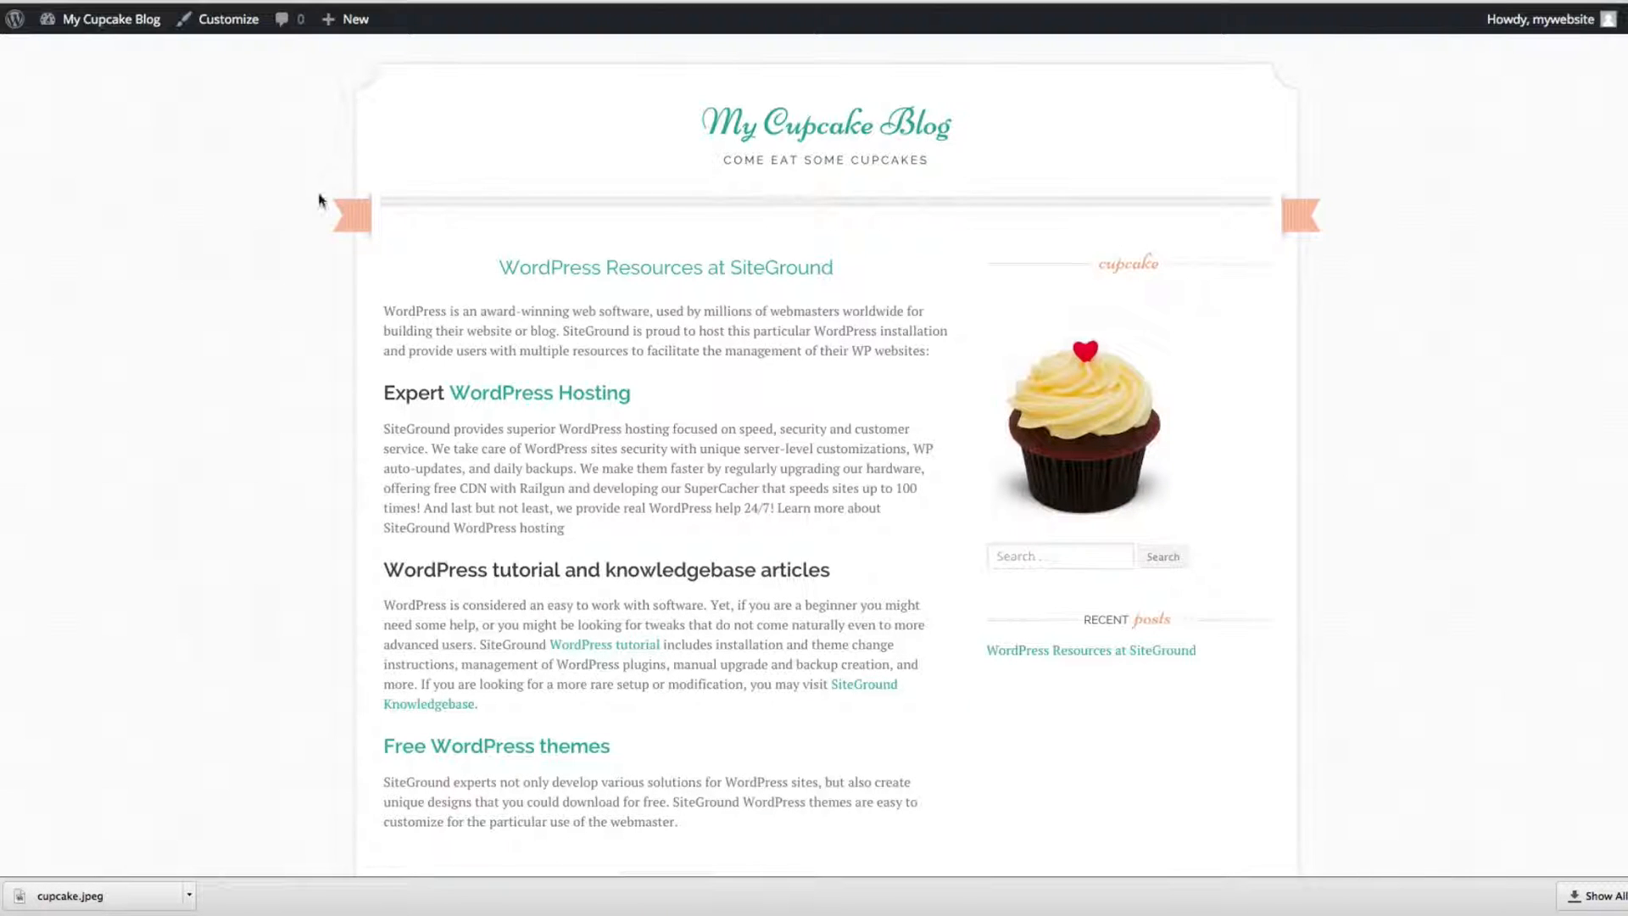
- Go to the dashboard, look over its overview sections and open the list of installed plugins
{"action": "mouse_move", "coordinate": [76, 20]}
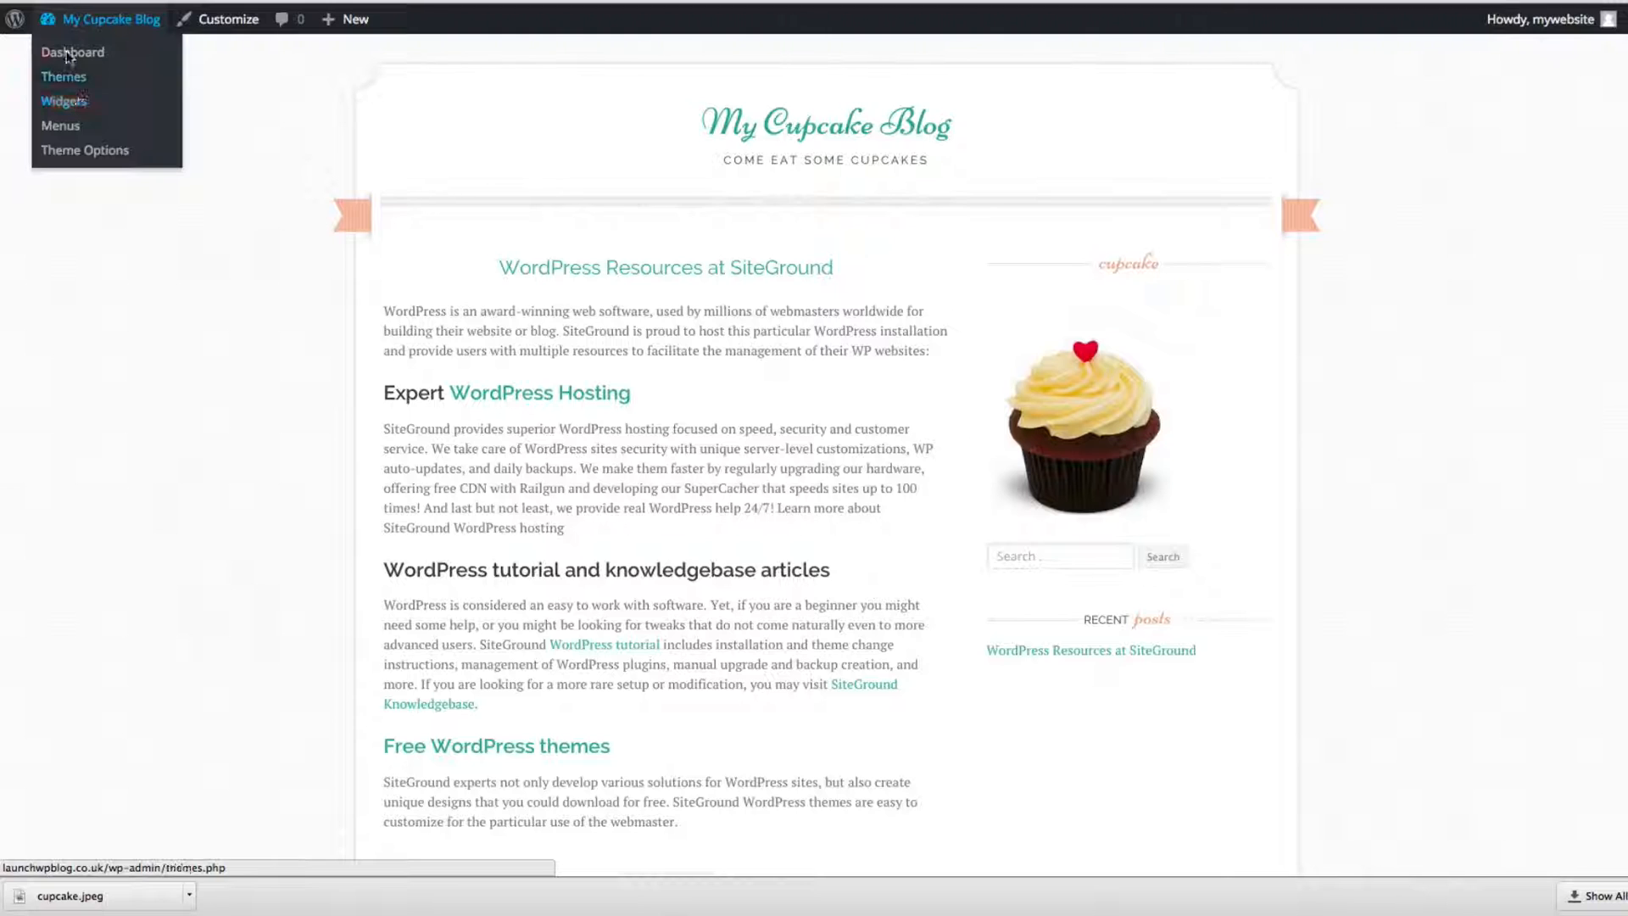
{"action": "left_click", "coordinate": [73, 52]}
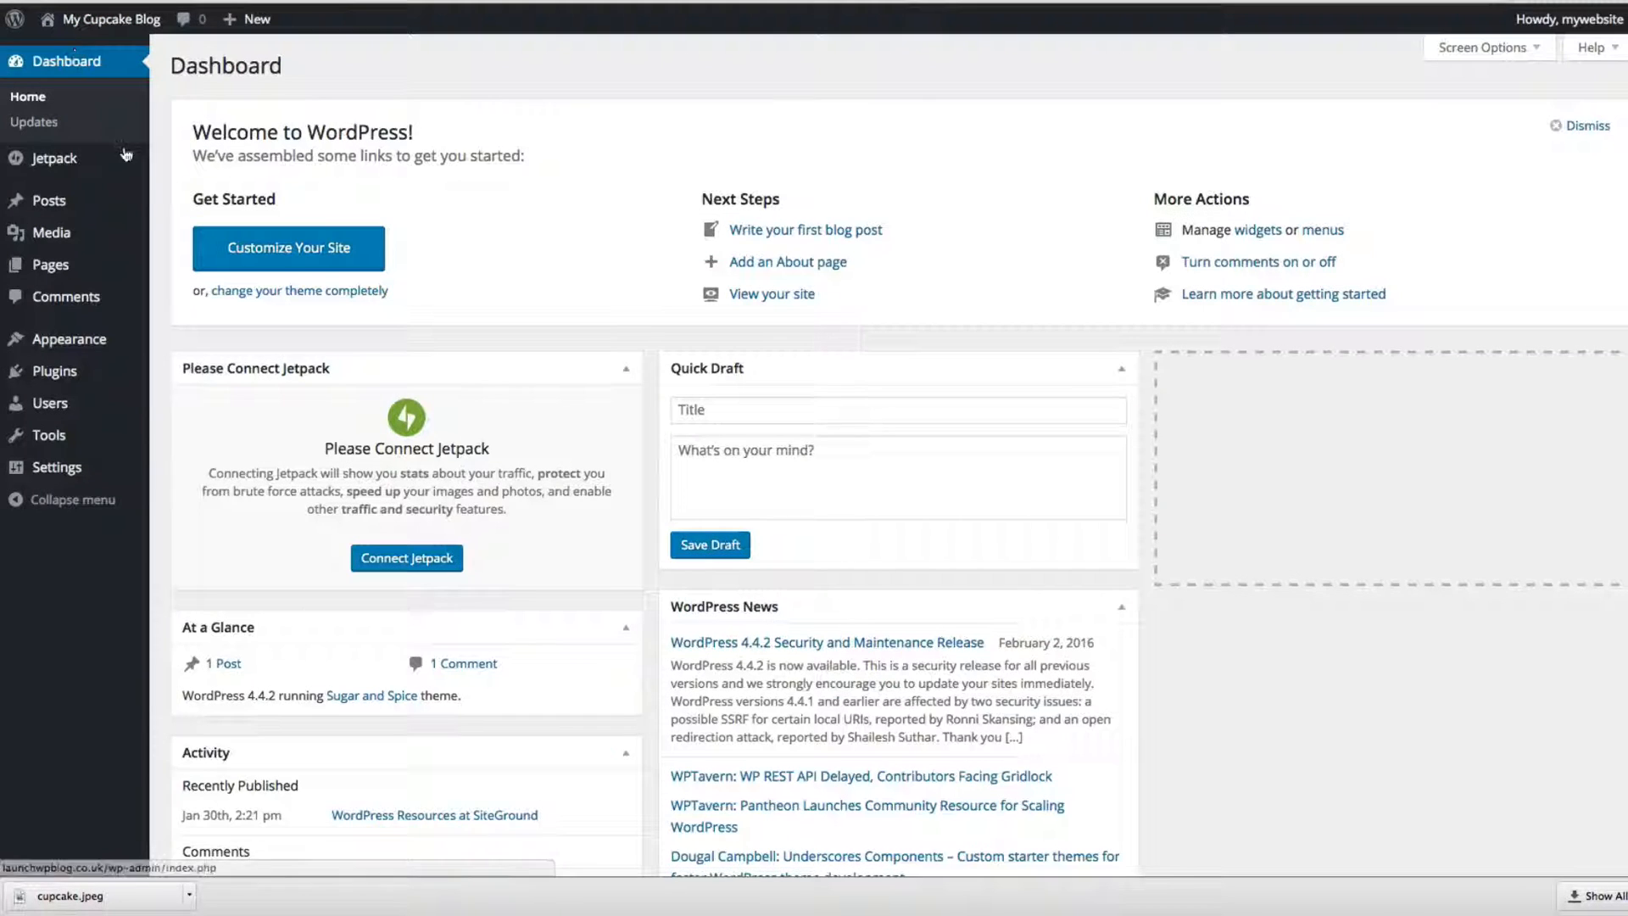
{"action": "scroll", "coordinate": [251, 435], "scroll_direction": "down", "scroll_amount": 4}
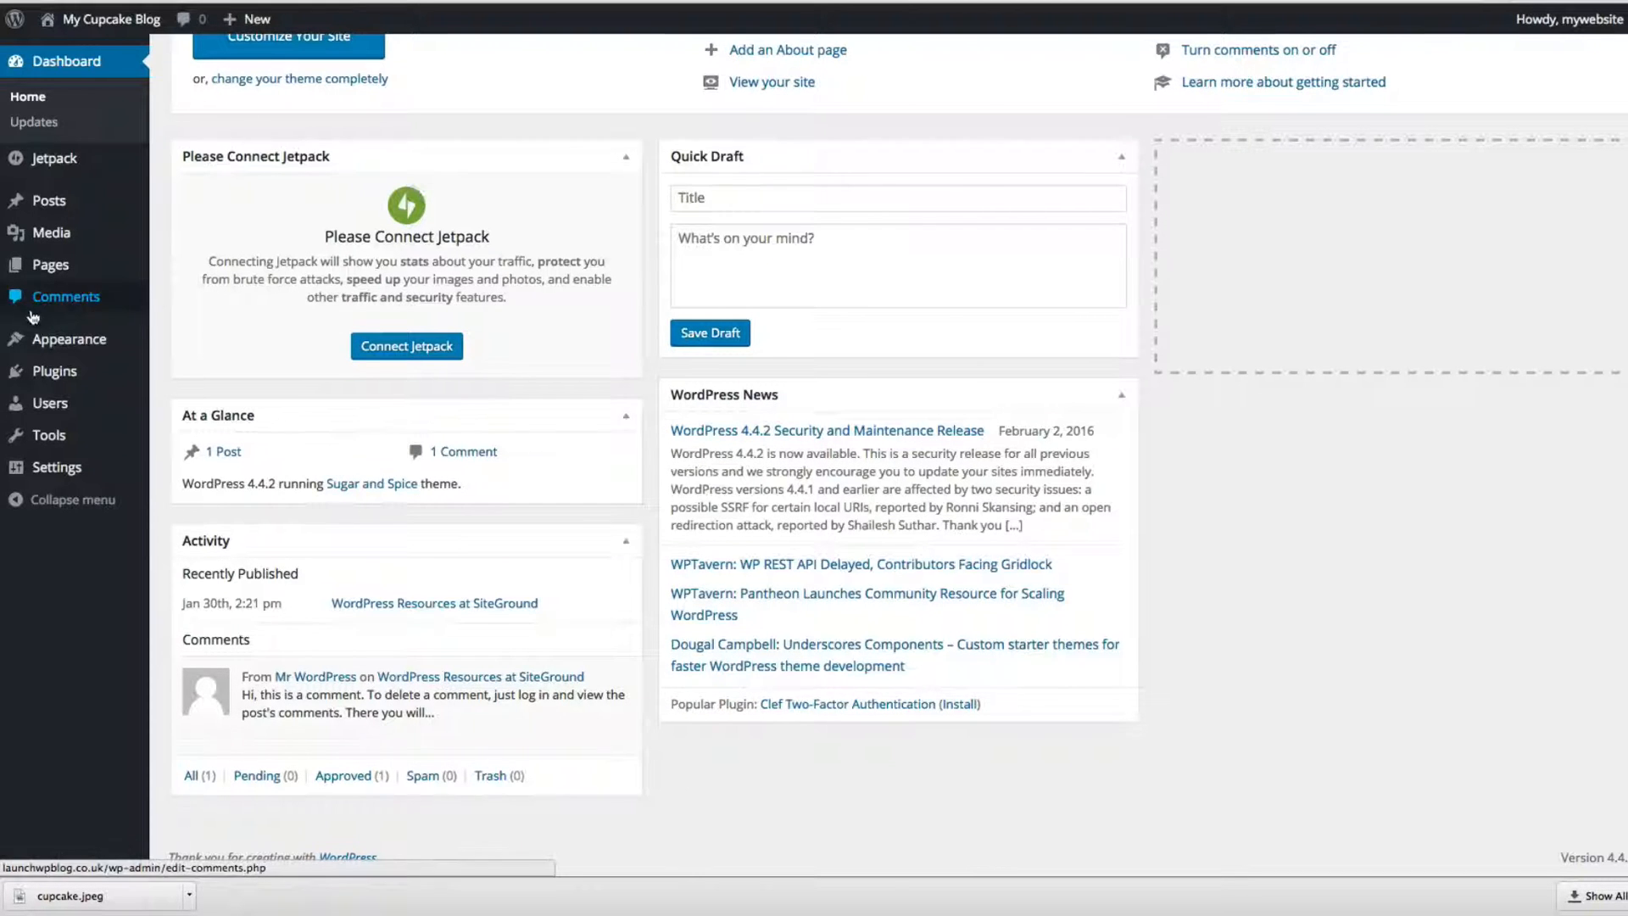
{"action": "left_click", "coordinate": [49, 371]}
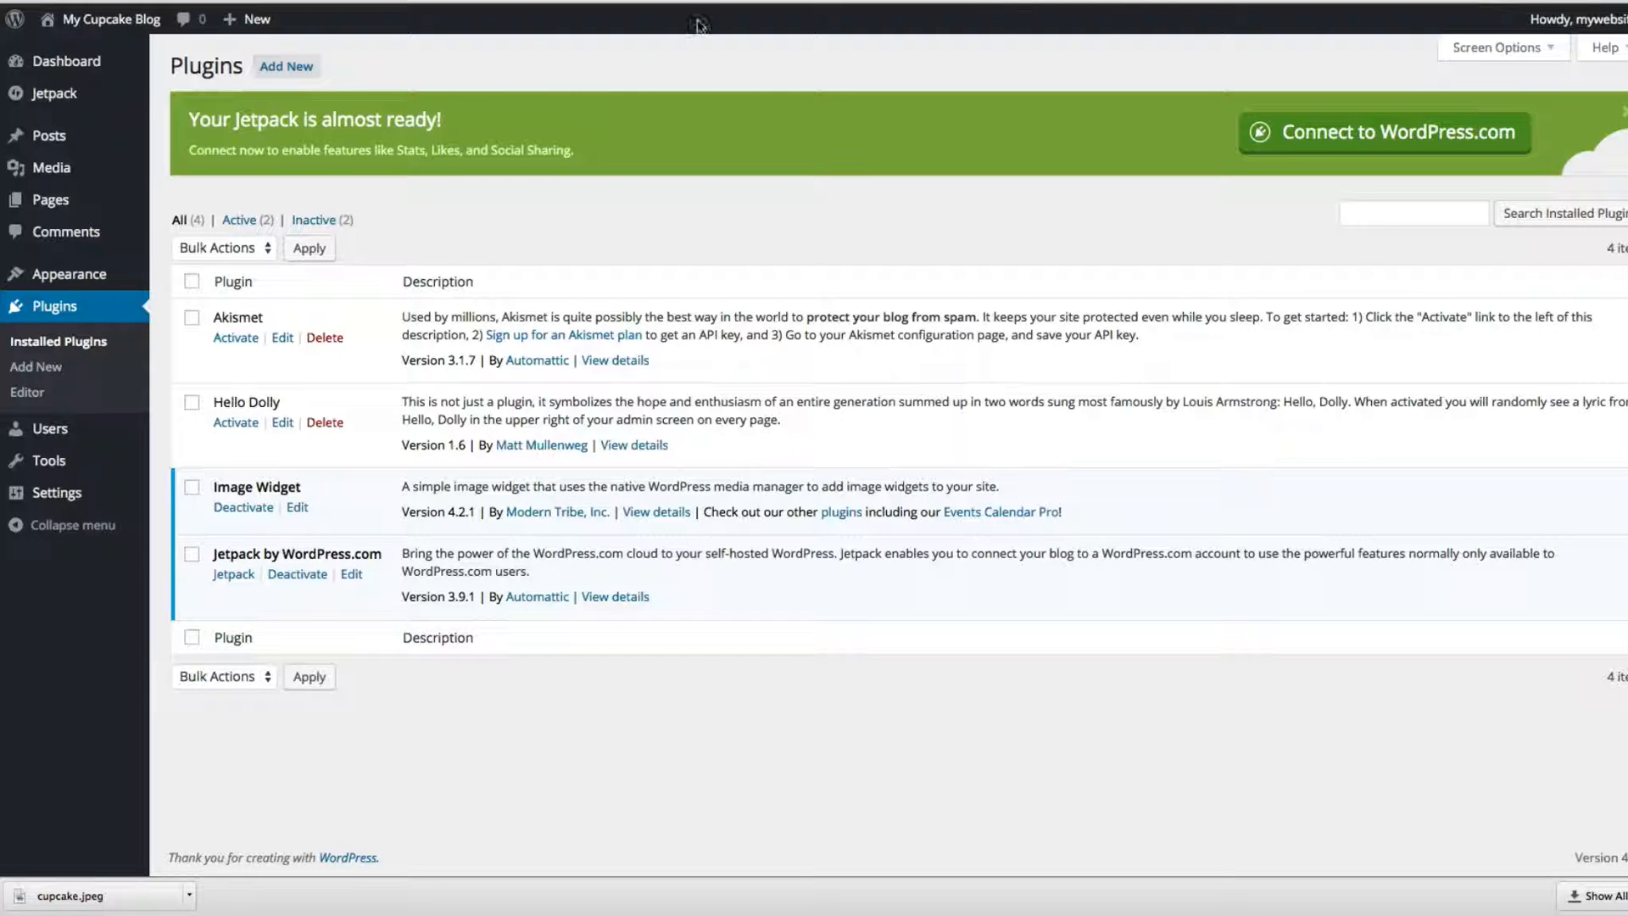
- Return from the plugins page to the live blog and look over the front page's post content
{"action": "mouse_move", "coordinate": [47, 204]}
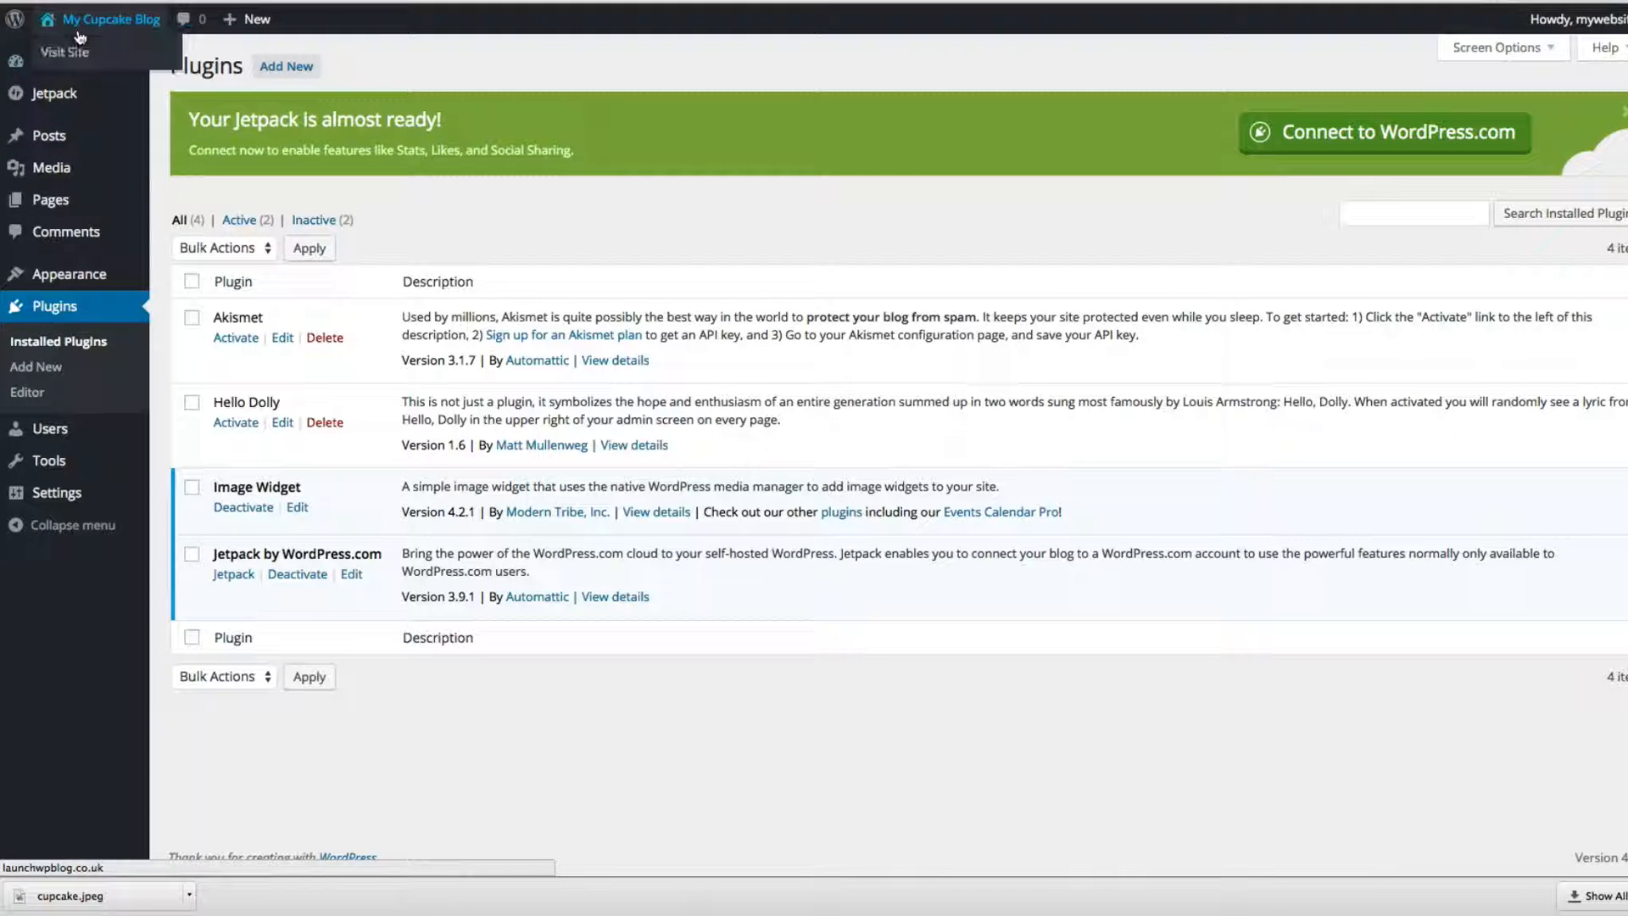
{"action": "left_click", "coordinate": [82, 54]}
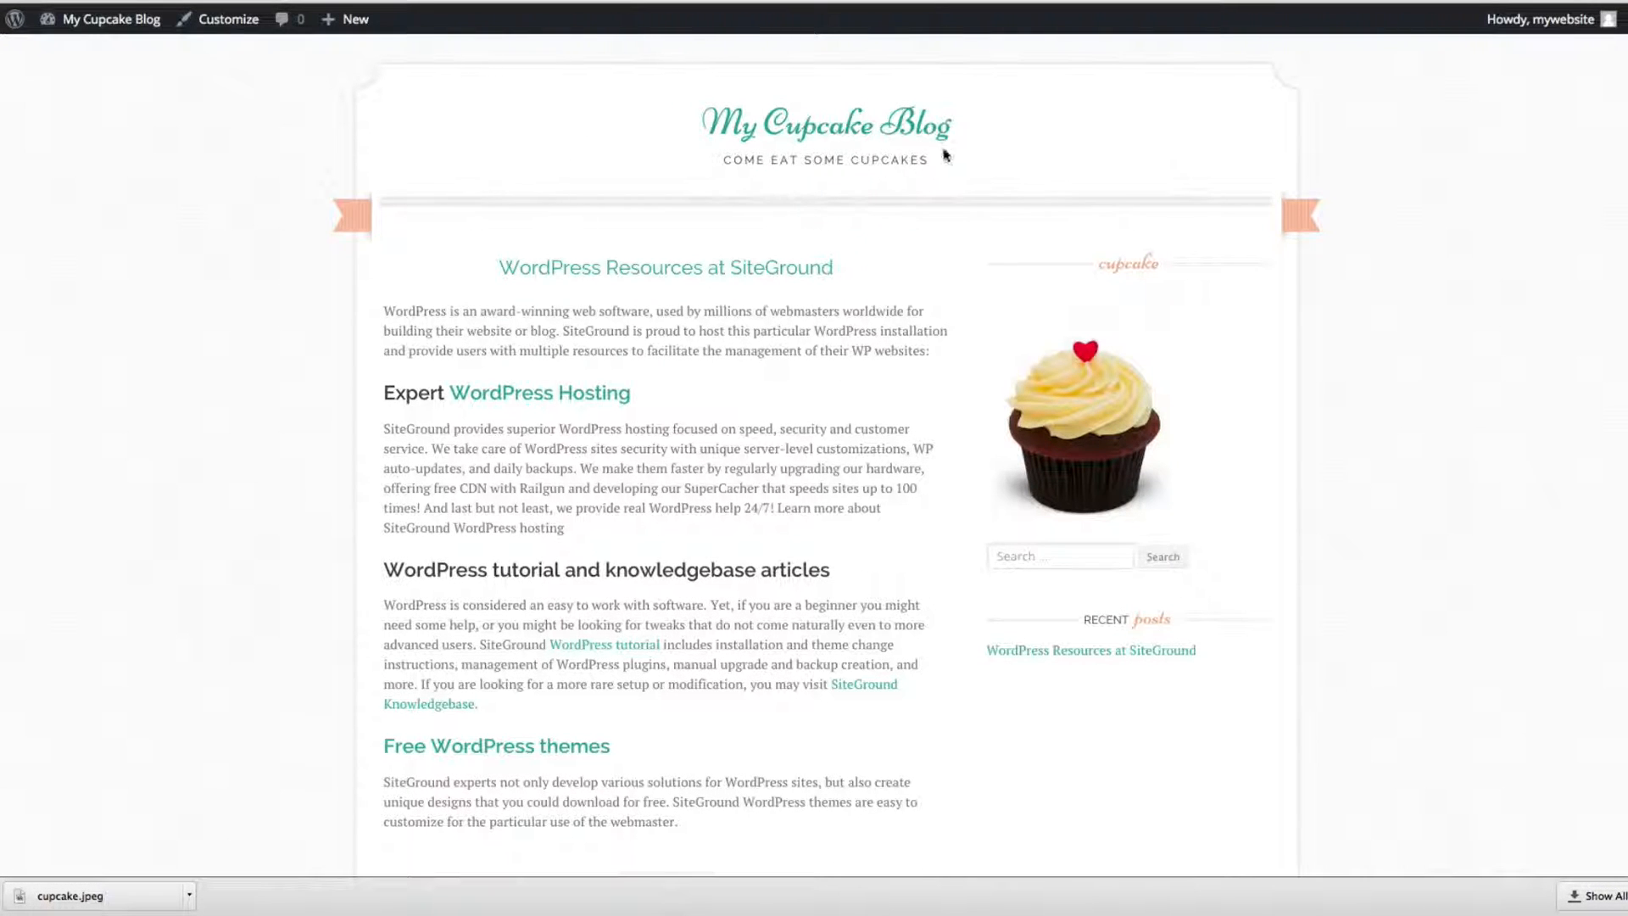
{"action": "scroll", "coordinate": [471, 345], "scroll_direction": "down", "scroll_amount": 3}
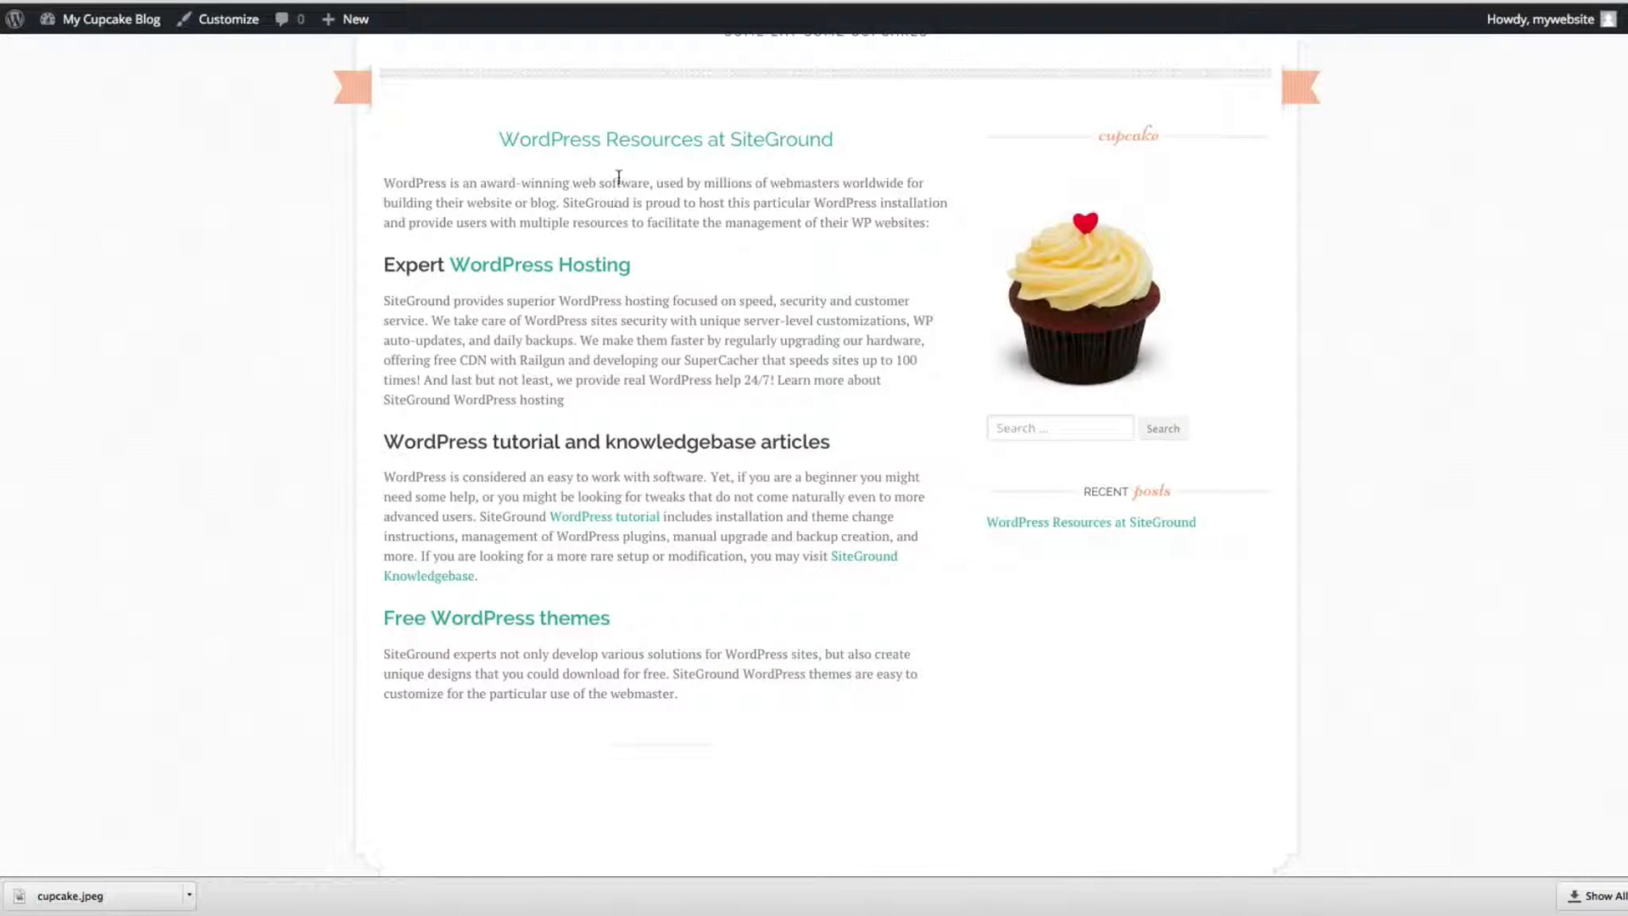
{"action": "scroll", "coordinate": [534, 222], "scroll_direction": "up", "scroll_amount": 3}
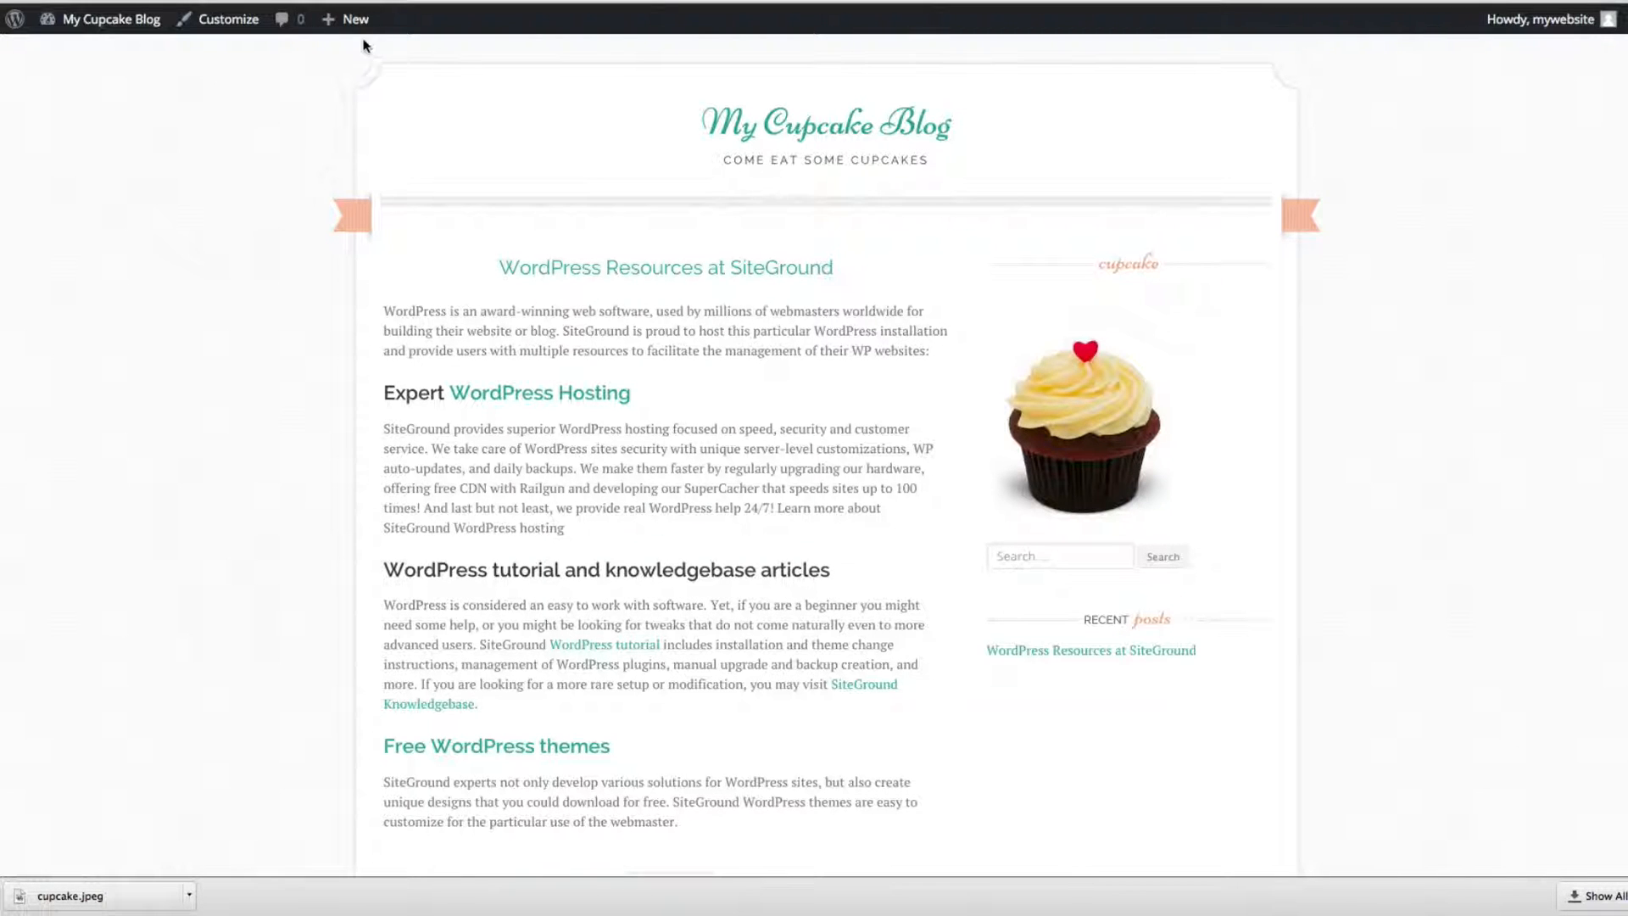
- Copy the post's text from its opening paragraph through most of the Expert WordPress Hosting section
{"action": "mouse_move", "coordinate": [353, 18]}
{"action": "left_click_drag", "start_coordinate": [386, 311], "coordinate": [659, 507]}
{"action": "right_click", "coordinate": [637, 479]}
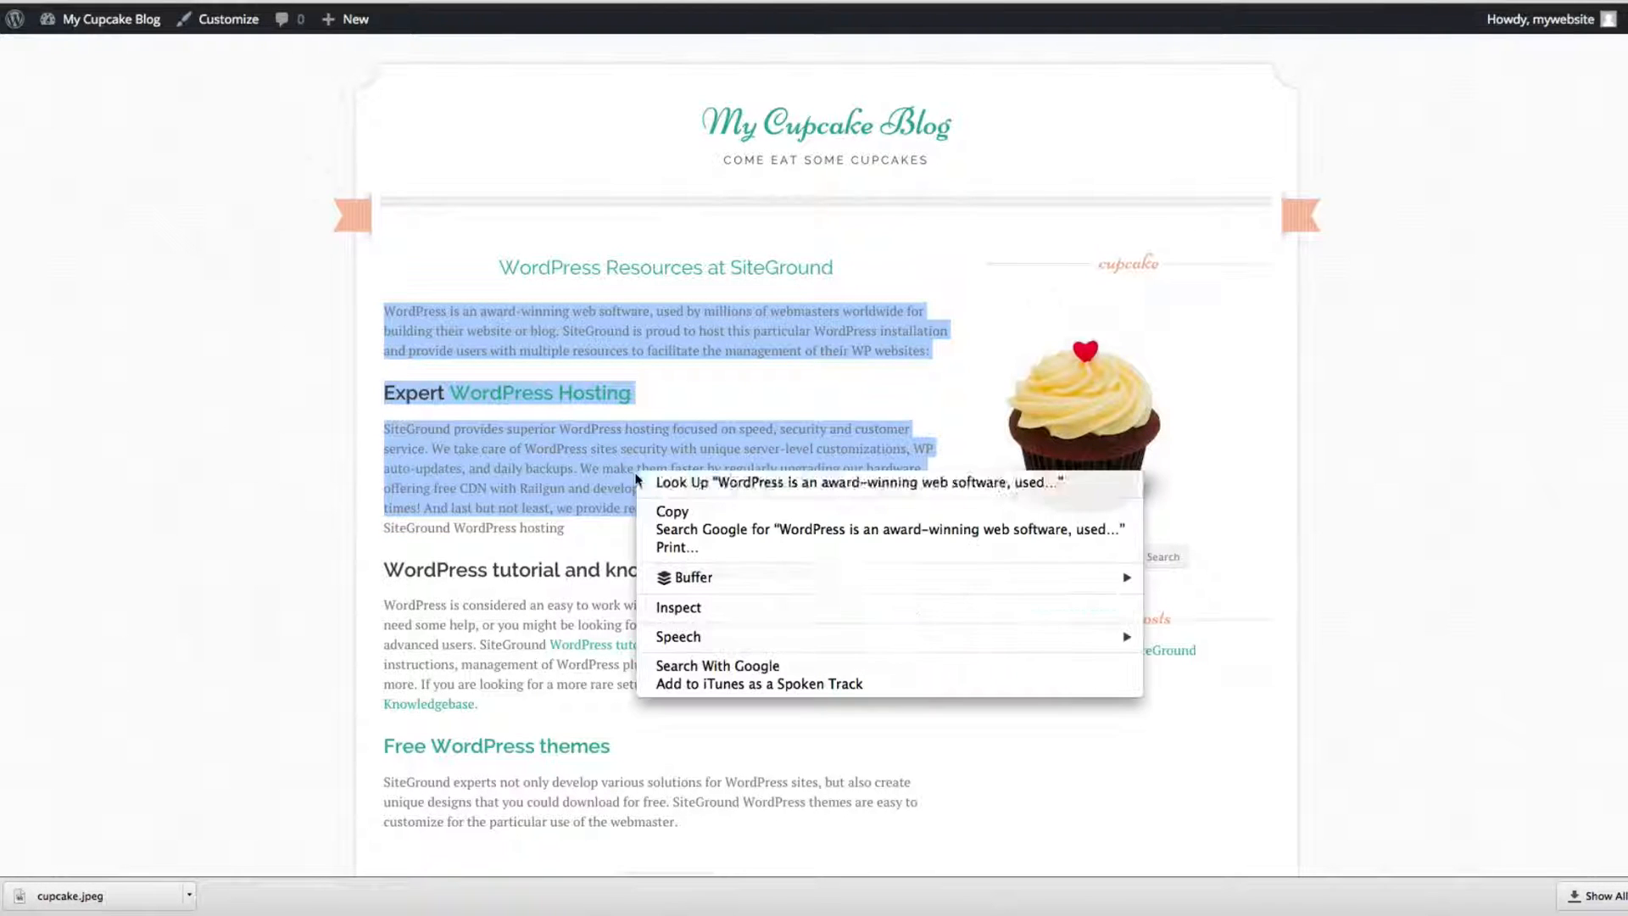
{"action": "left_click", "coordinate": [674, 512]}
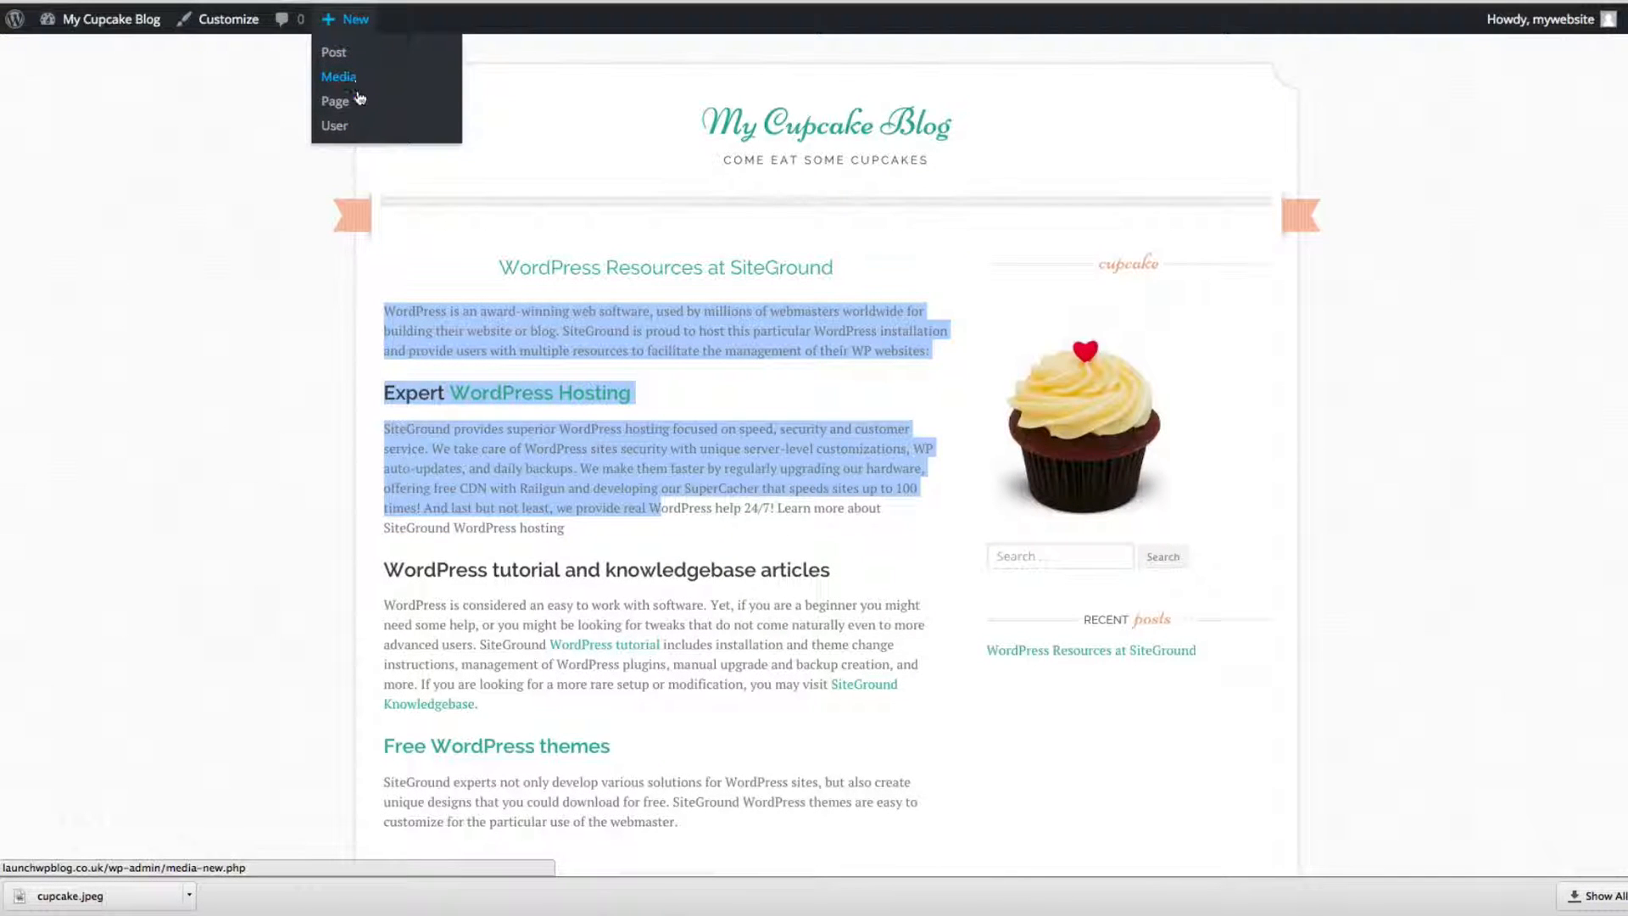
- Create a page titled About Me, paste the copied WordPress text as its content and publish it
{"action": "left_click", "coordinate": [344, 104]}
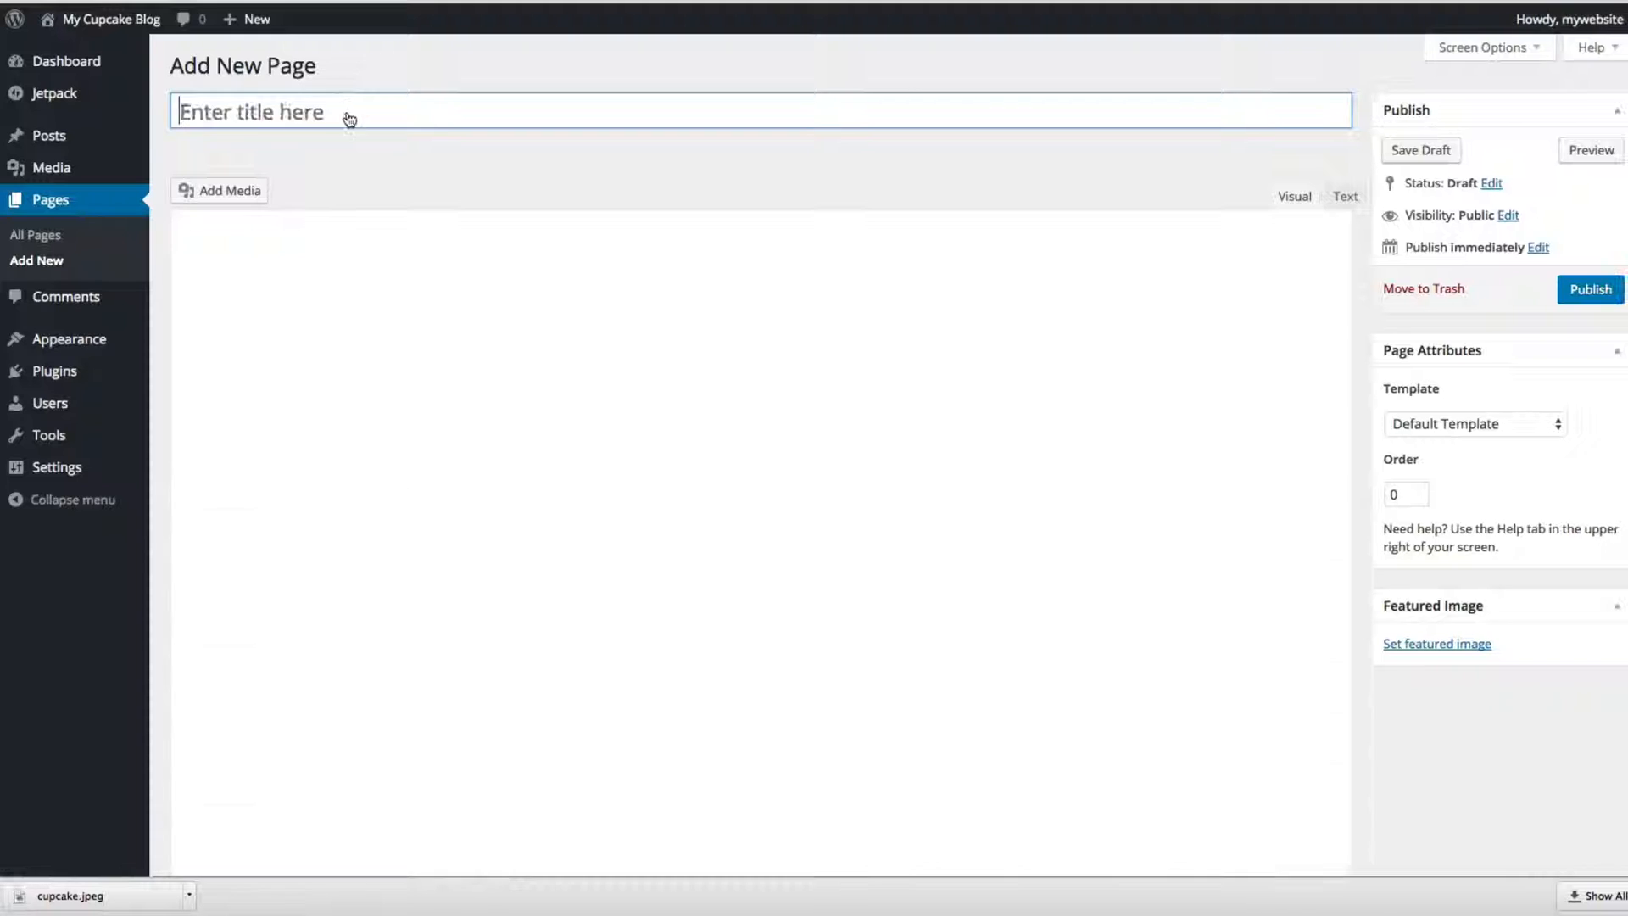
{"action": "type", "text": "Ab"}
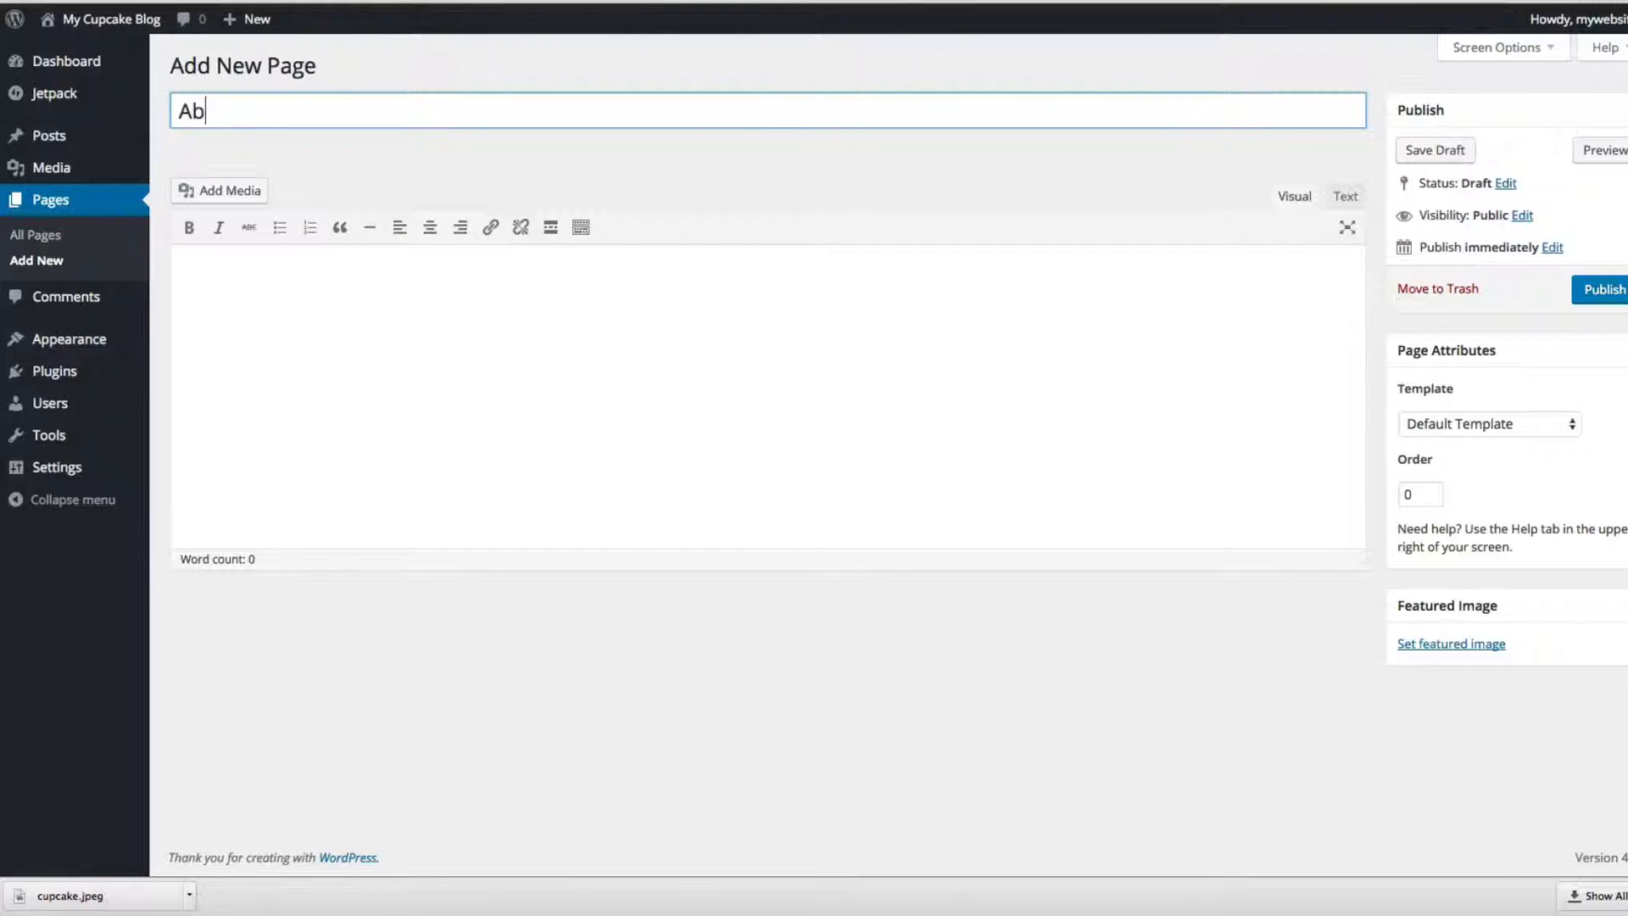
{"action": "type", "text": "out Me"}
{"action": "left_click", "coordinate": [301, 313]}
{"action": "right_click", "coordinate": [301, 313]}
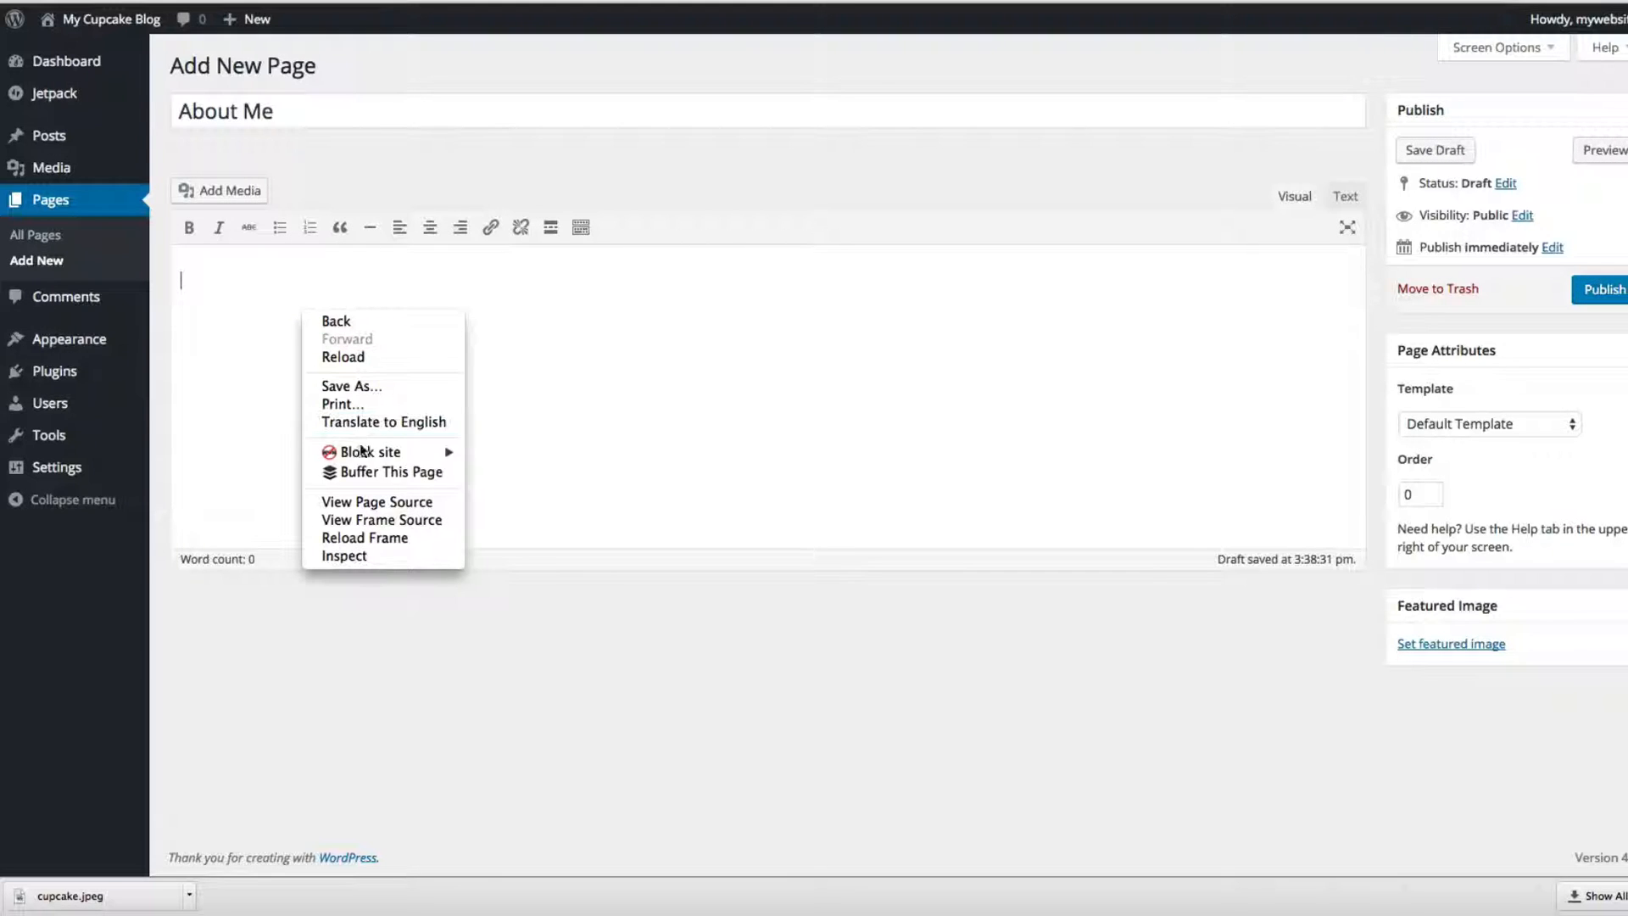
{"action": "left_click", "coordinate": [273, 374]}
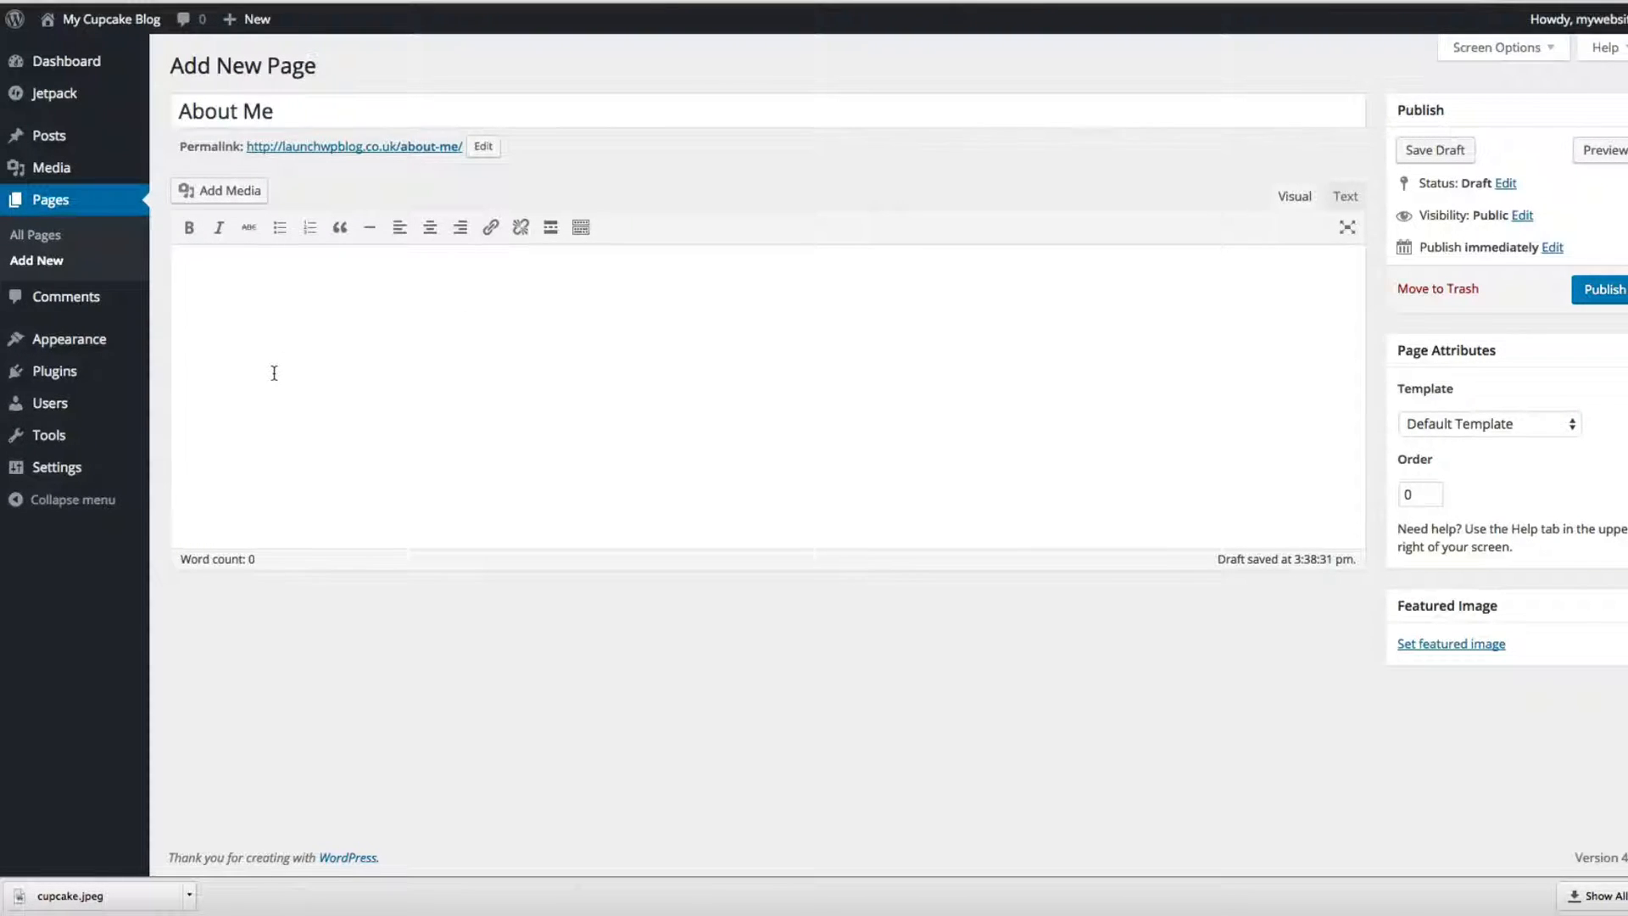
{"action": "key", "text": "ctrl+v"}
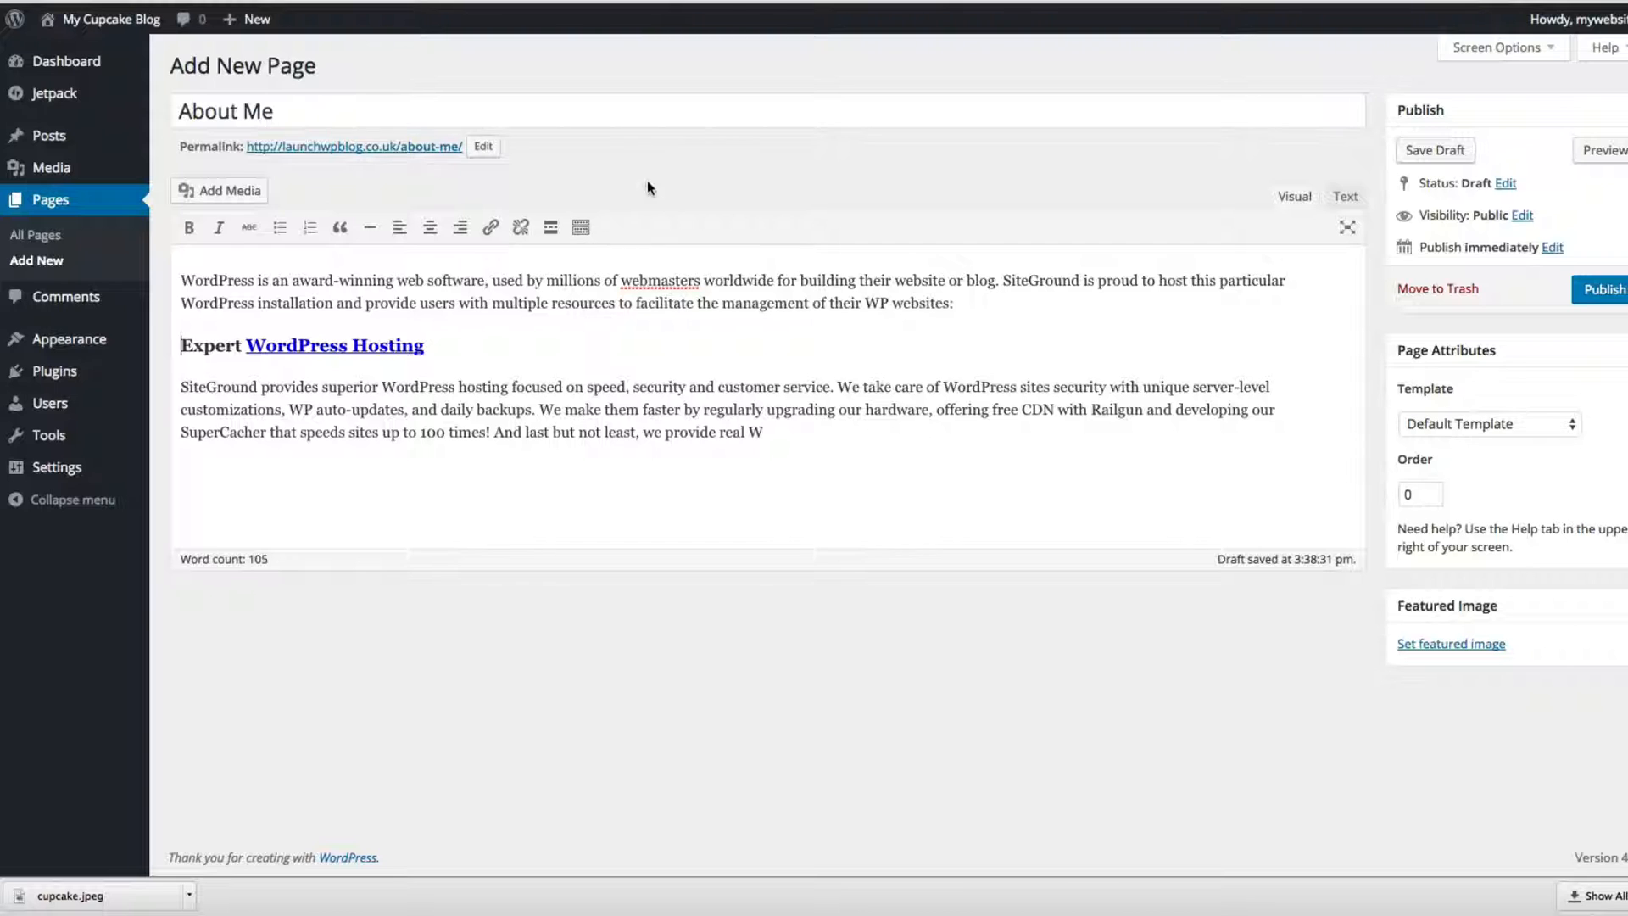
{"action": "left_click", "coordinate": [1607, 292]}
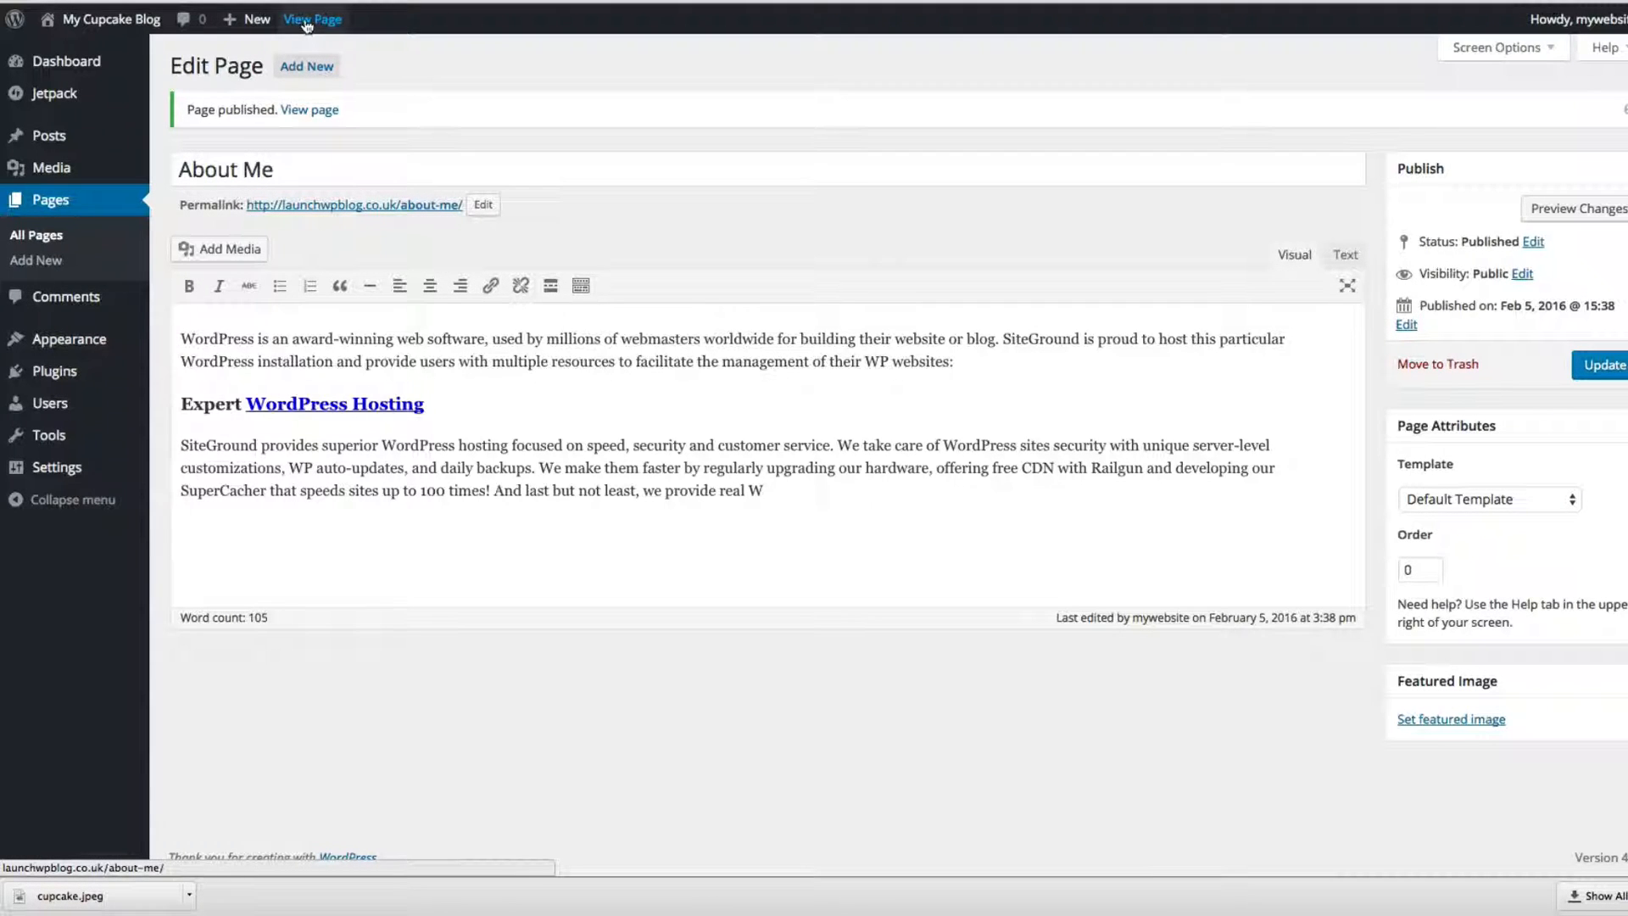
- Visit the live blog and open the About Me page from its navigation bar
{"action": "mouse_move", "coordinate": [110, 19]}
{"action": "left_click", "coordinate": [89, 51]}
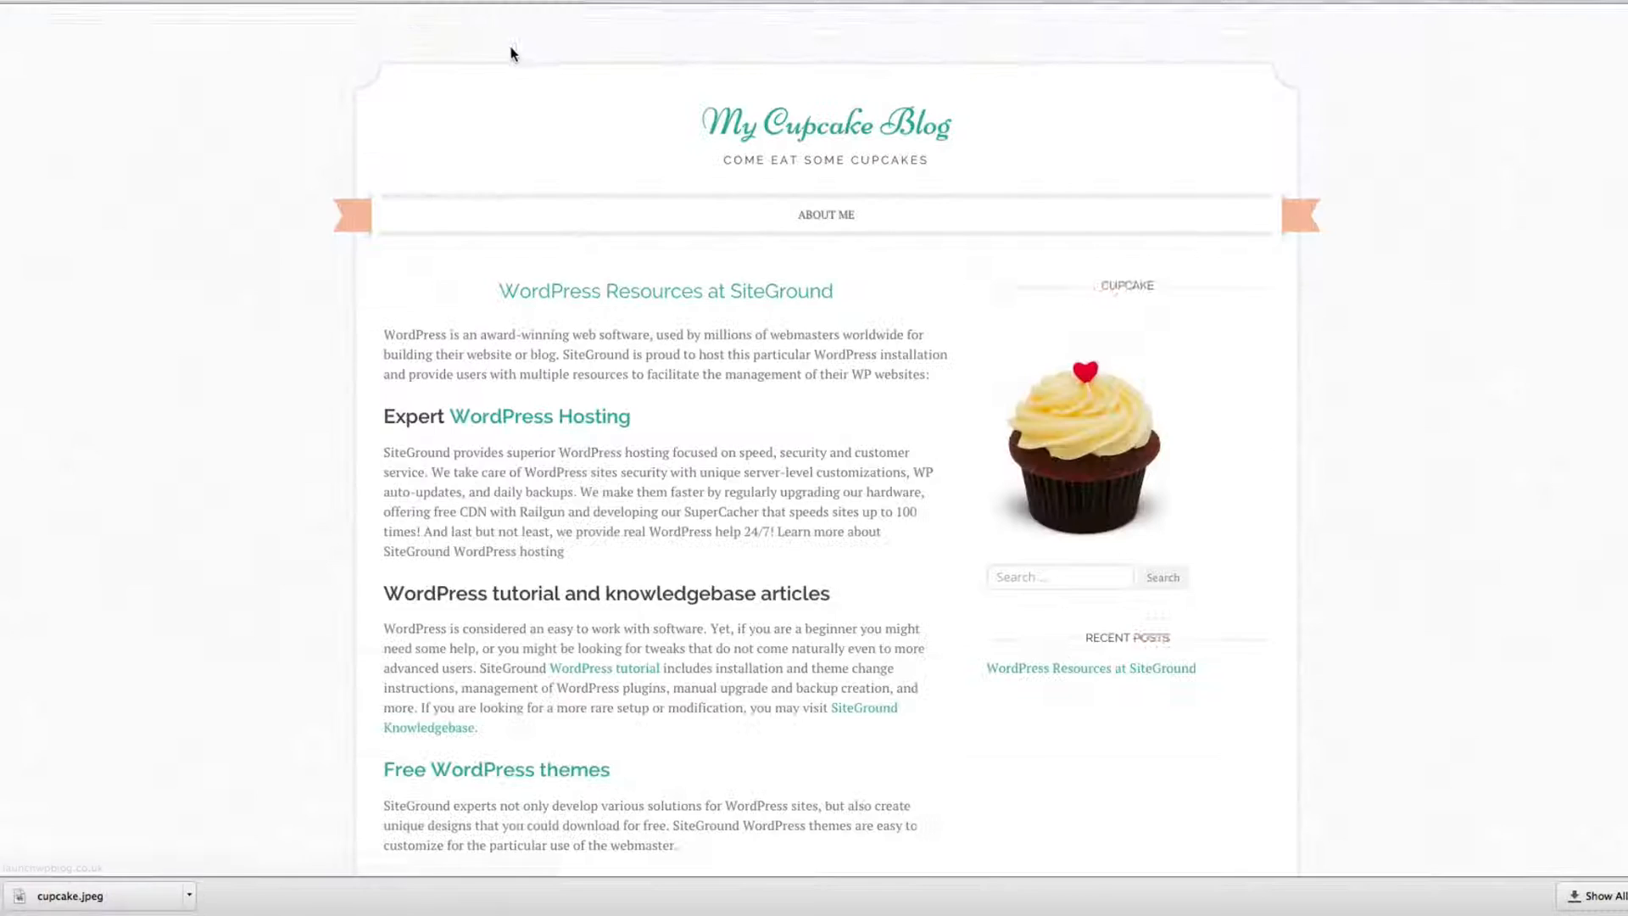
{"action": "left_click", "coordinate": [827, 219]}
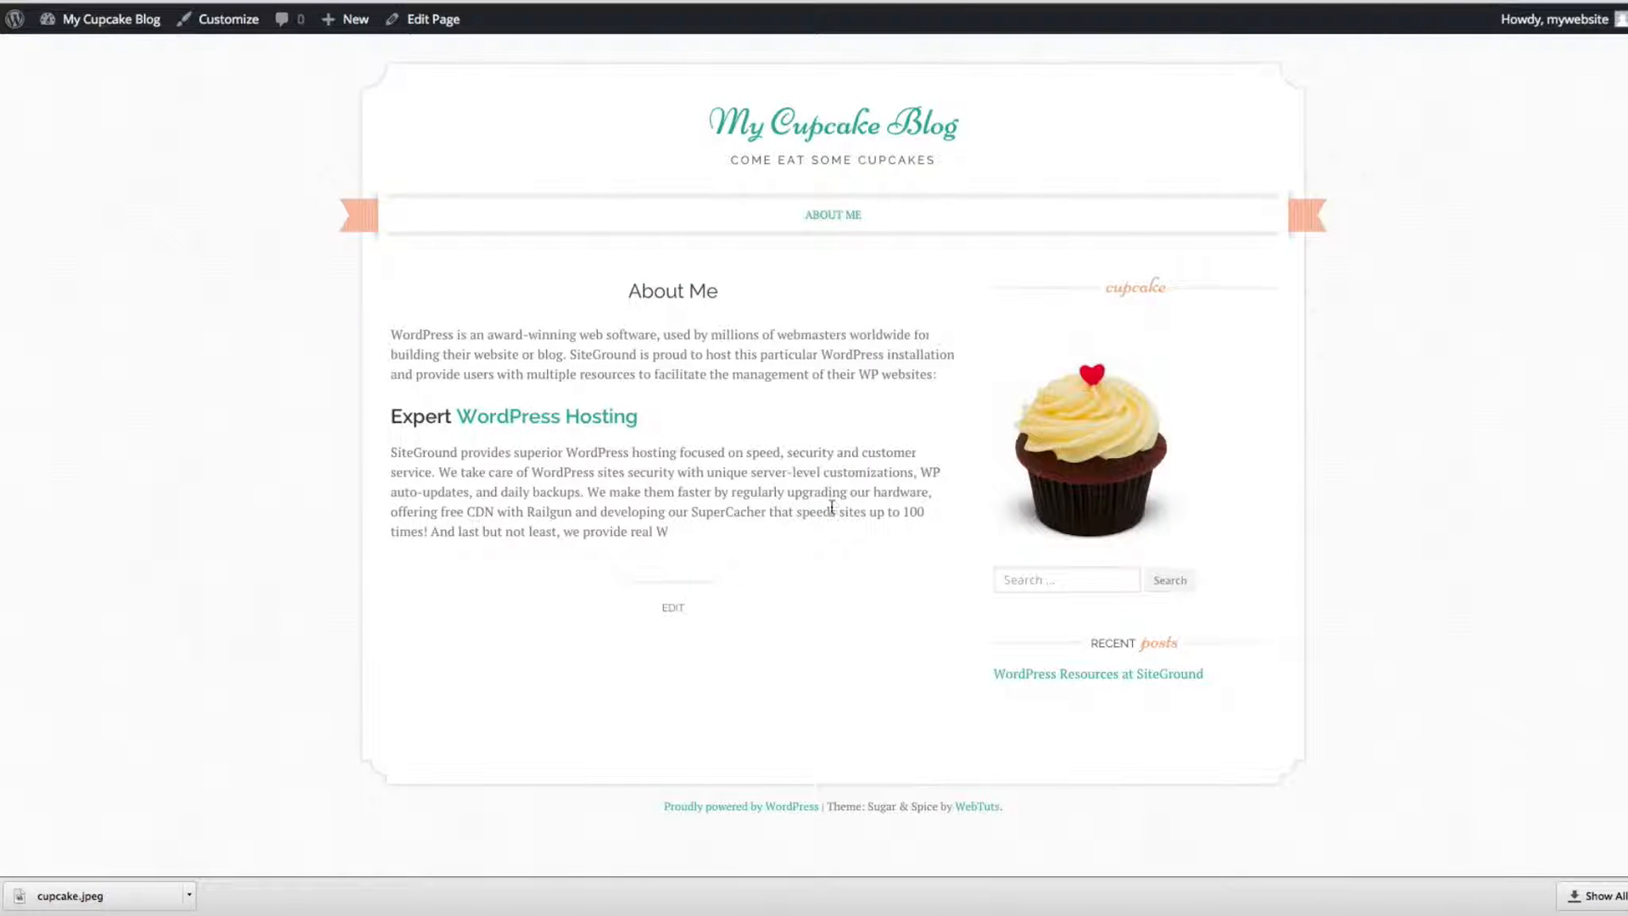
- Publish a page titled Contact Page containing "Contact me on" followed by a phone number, and return to the live blog
{"action": "mouse_move", "coordinate": [341, 22]}
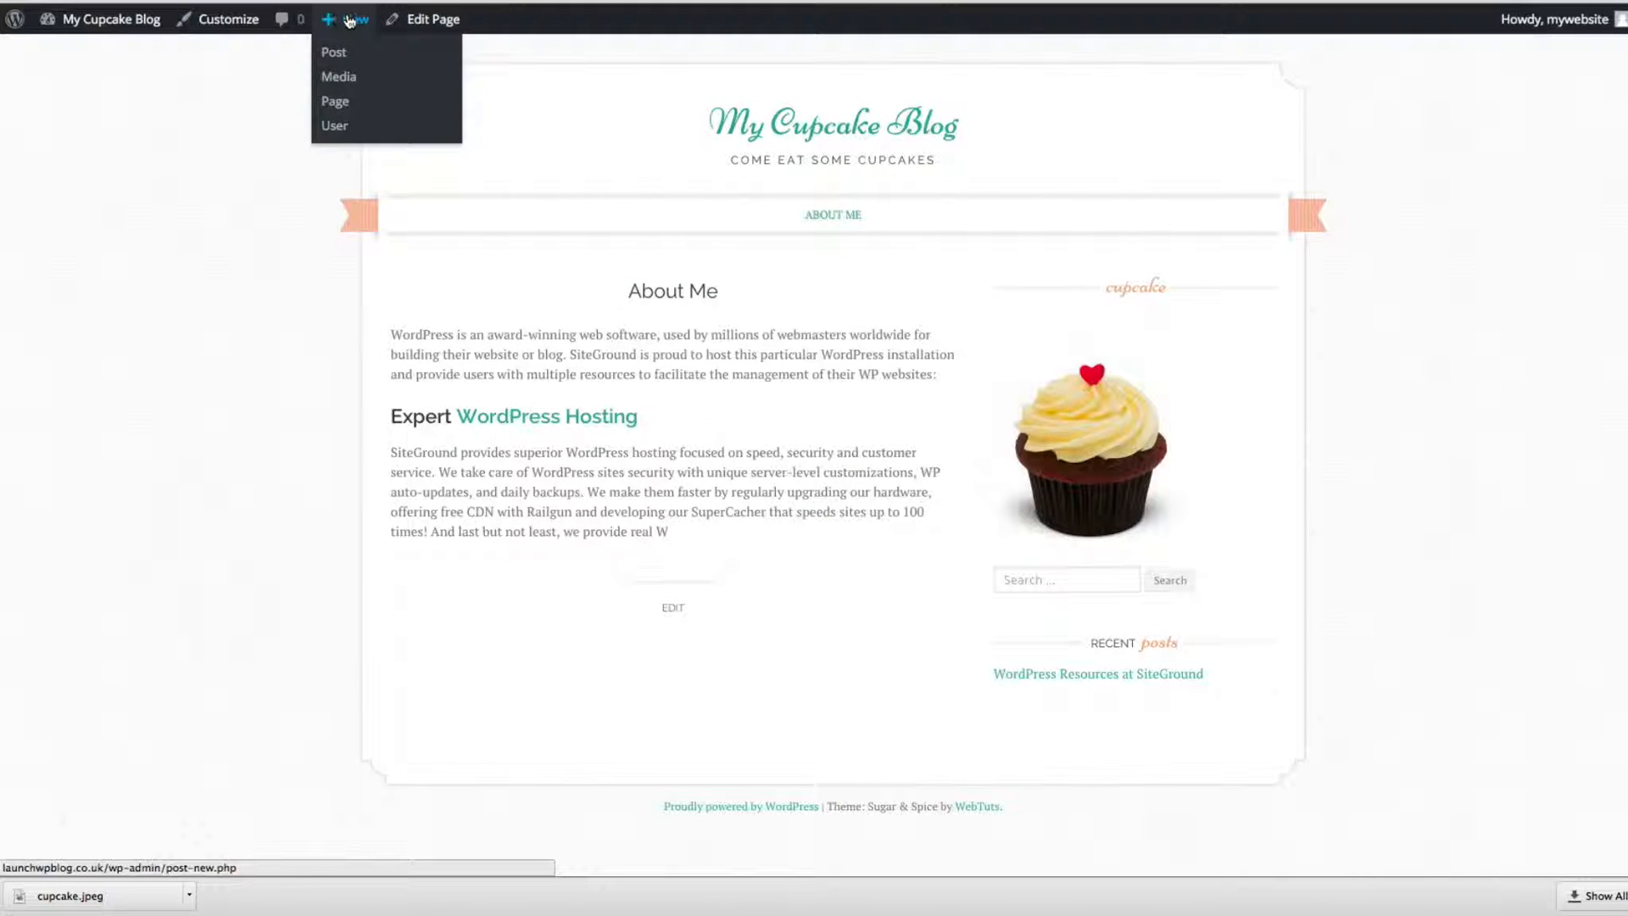
{"action": "left_click", "coordinate": [335, 101]}
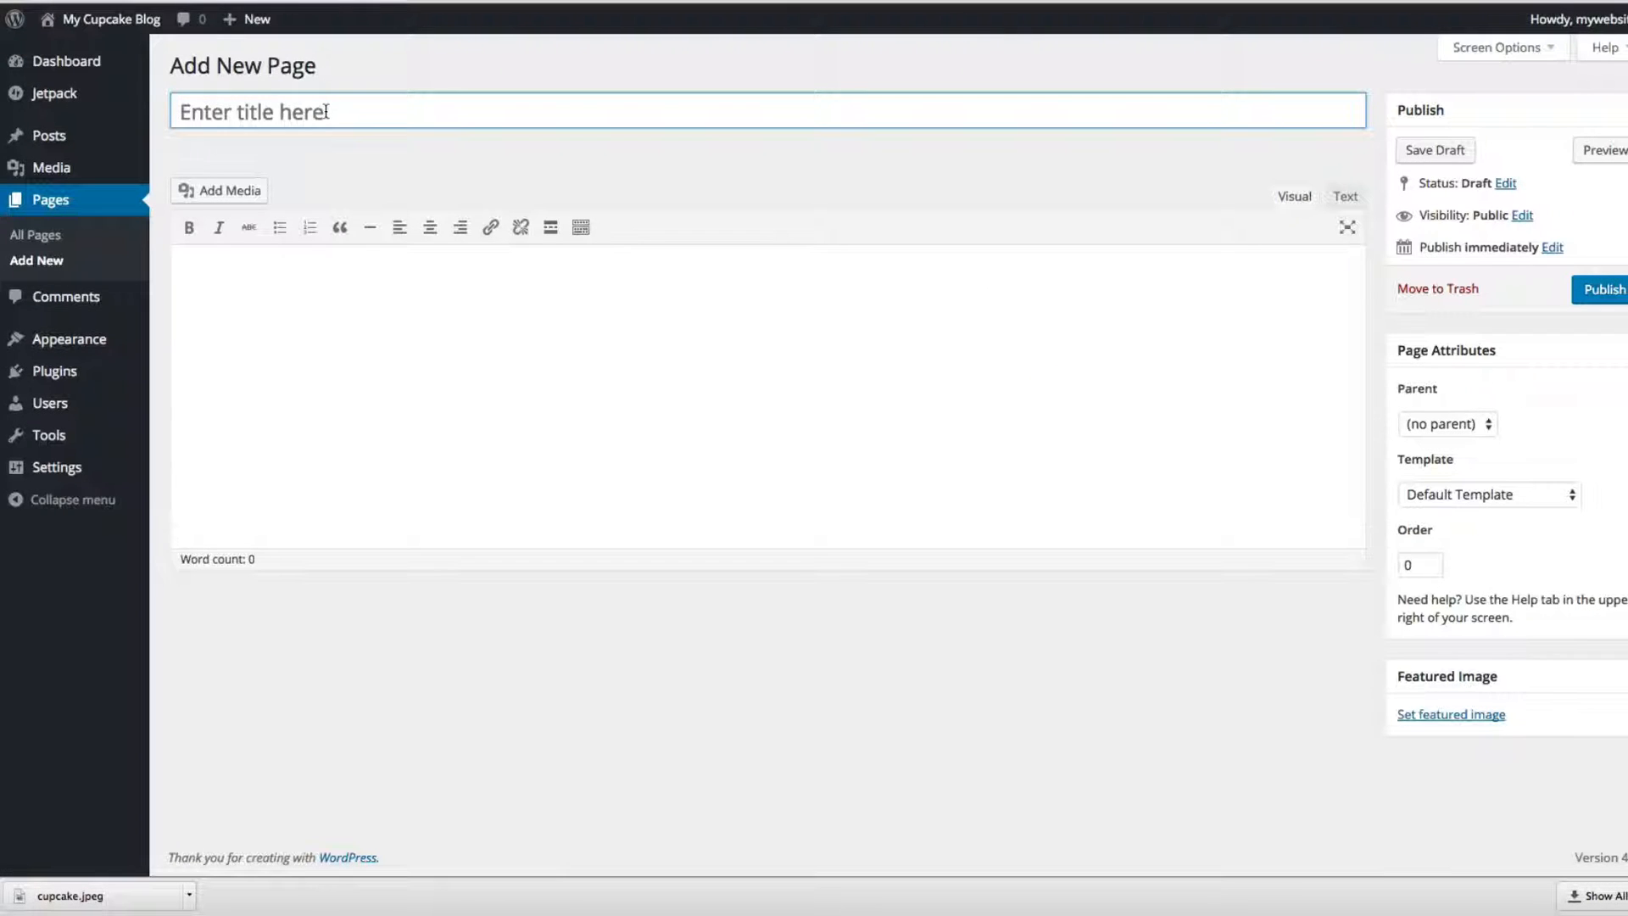
{"action": "left_click", "coordinate": [319, 110]}
{"action": "type", "text": "Contact"}
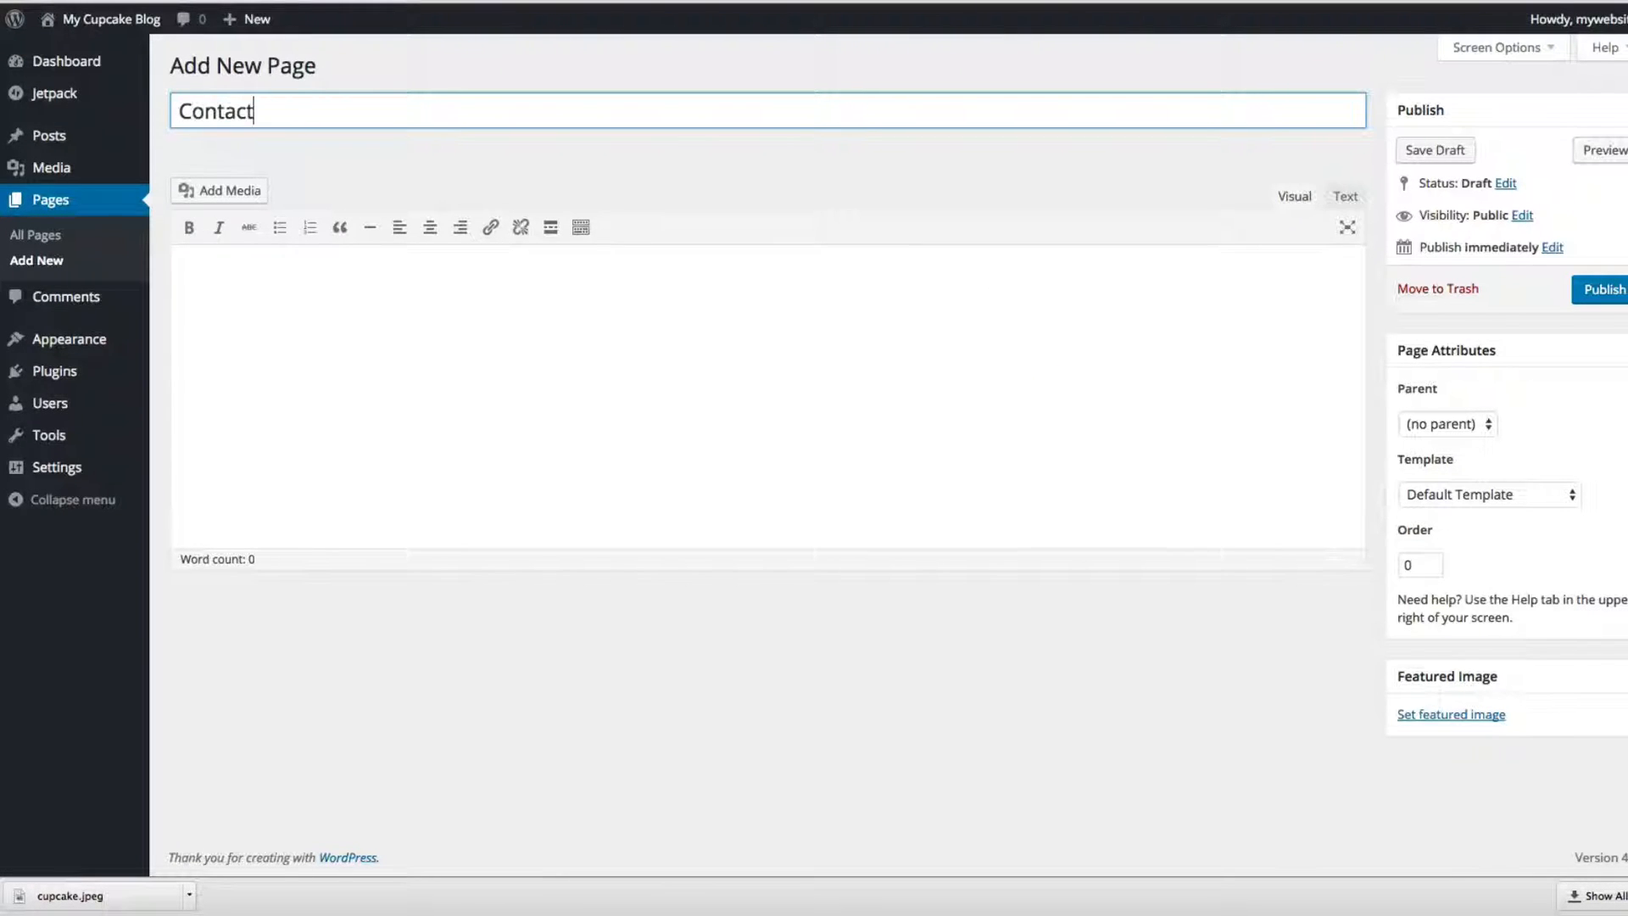
{"action": "type", "text": " Page"}
{"action": "left_click", "coordinate": [326, 319]}
{"action": "type", "text": "Conta"}
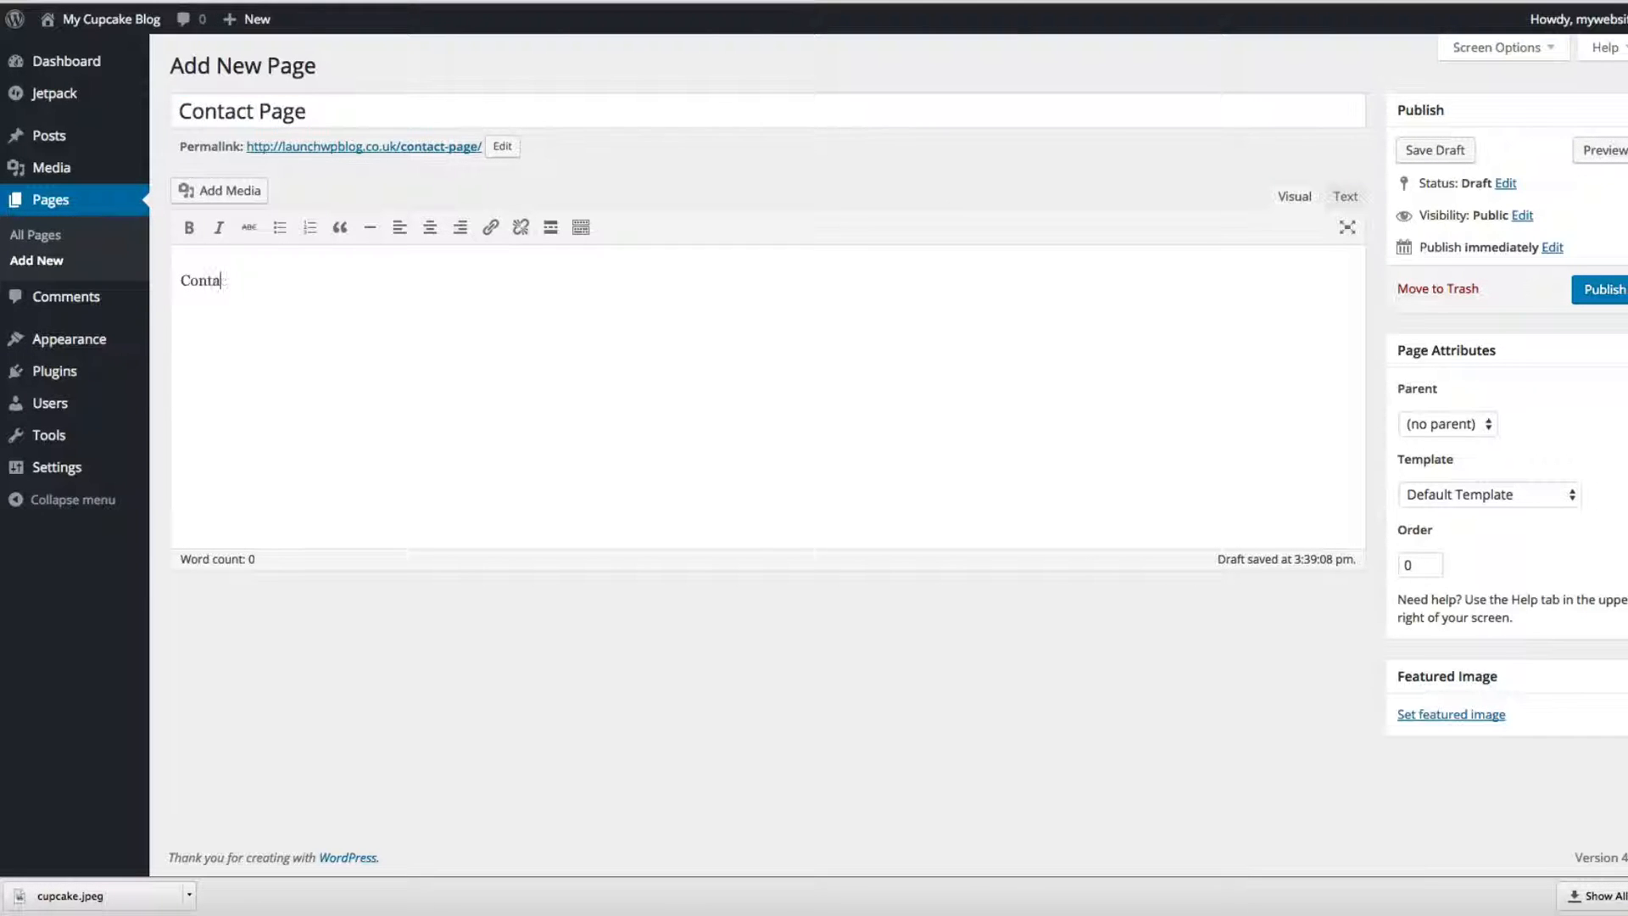
{"action": "type", "text": "ct me on 01111"}
{"action": "left_click", "coordinate": [1599, 291]}
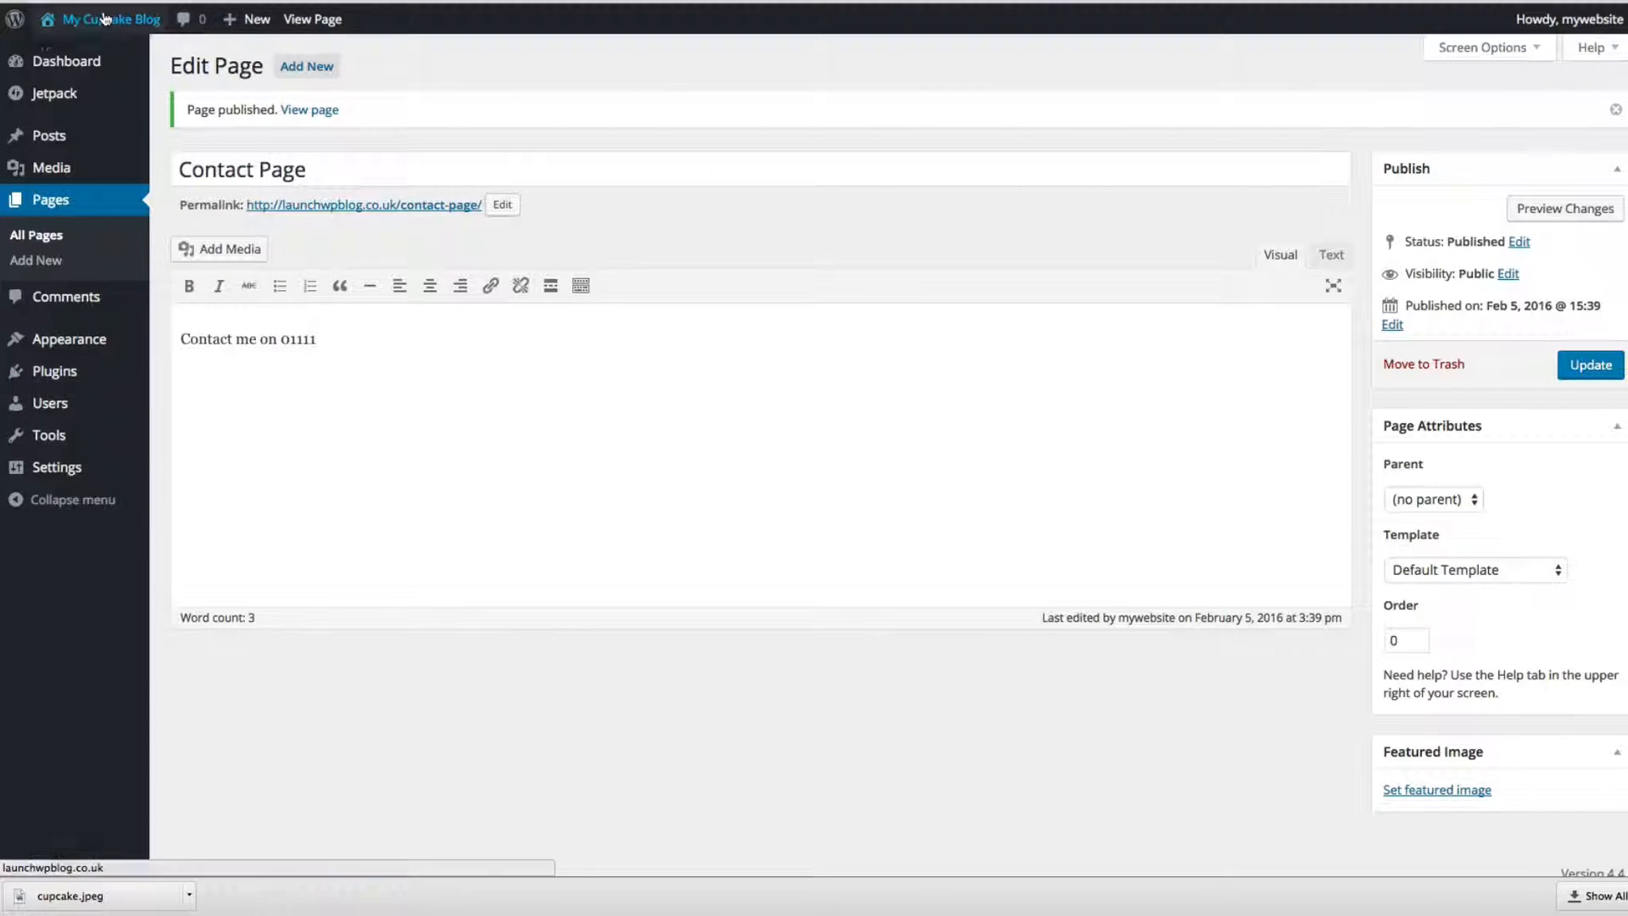
{"action": "left_click", "coordinate": [68, 49]}
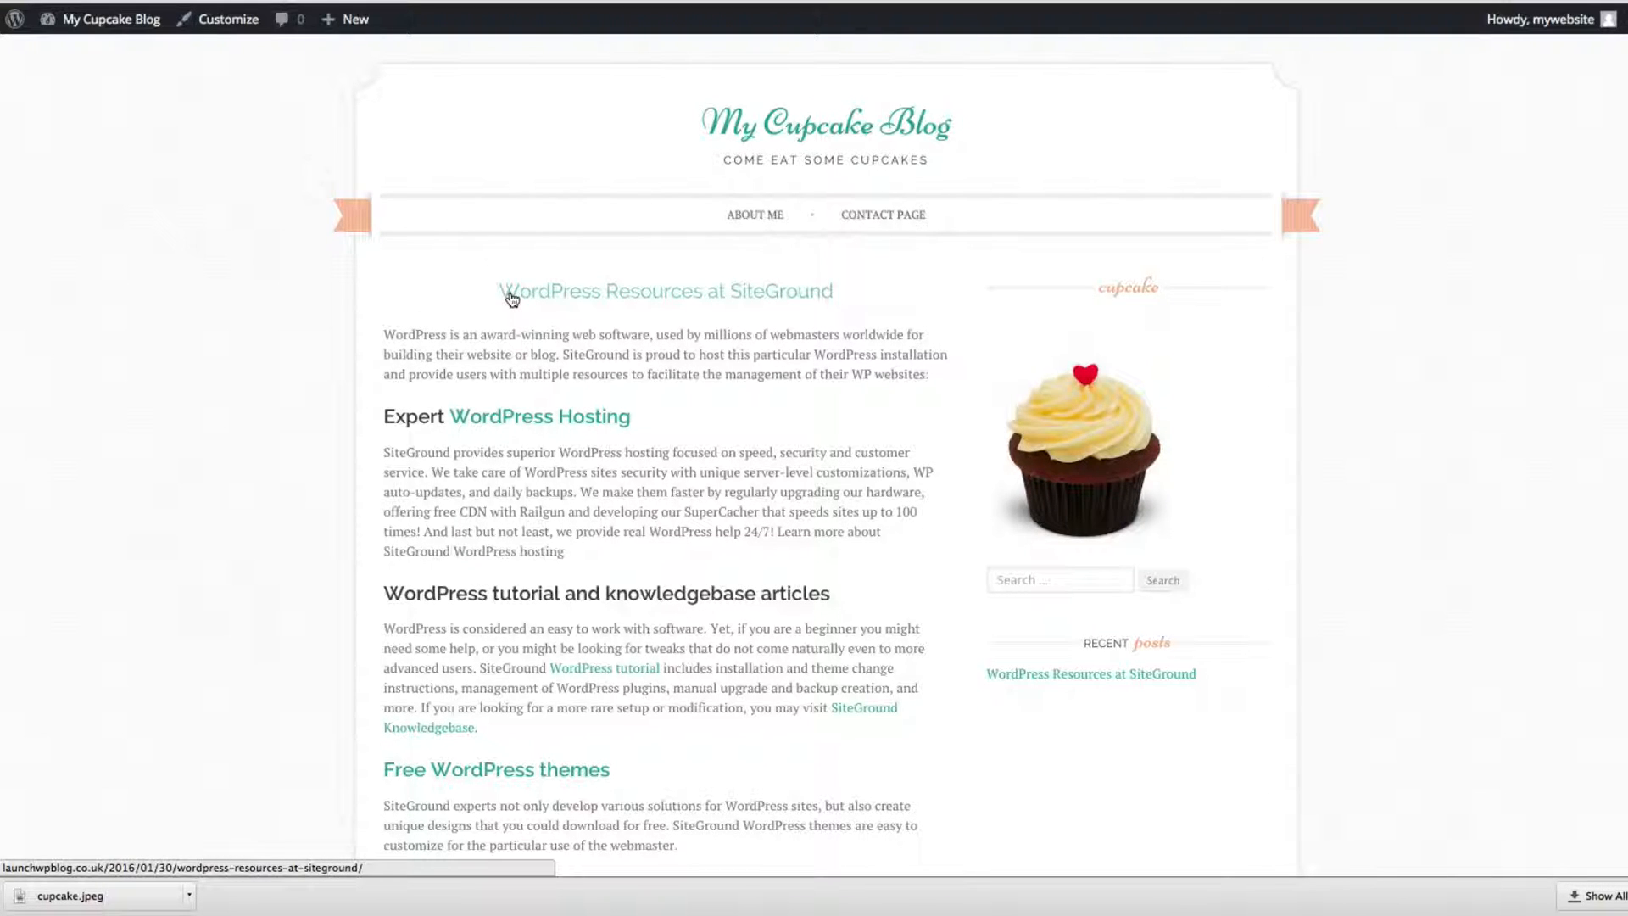
- Create a post titled "My first post", paste the copied WordPress text into it four times and publish it
{"action": "mouse_move", "coordinate": [343, 19]}
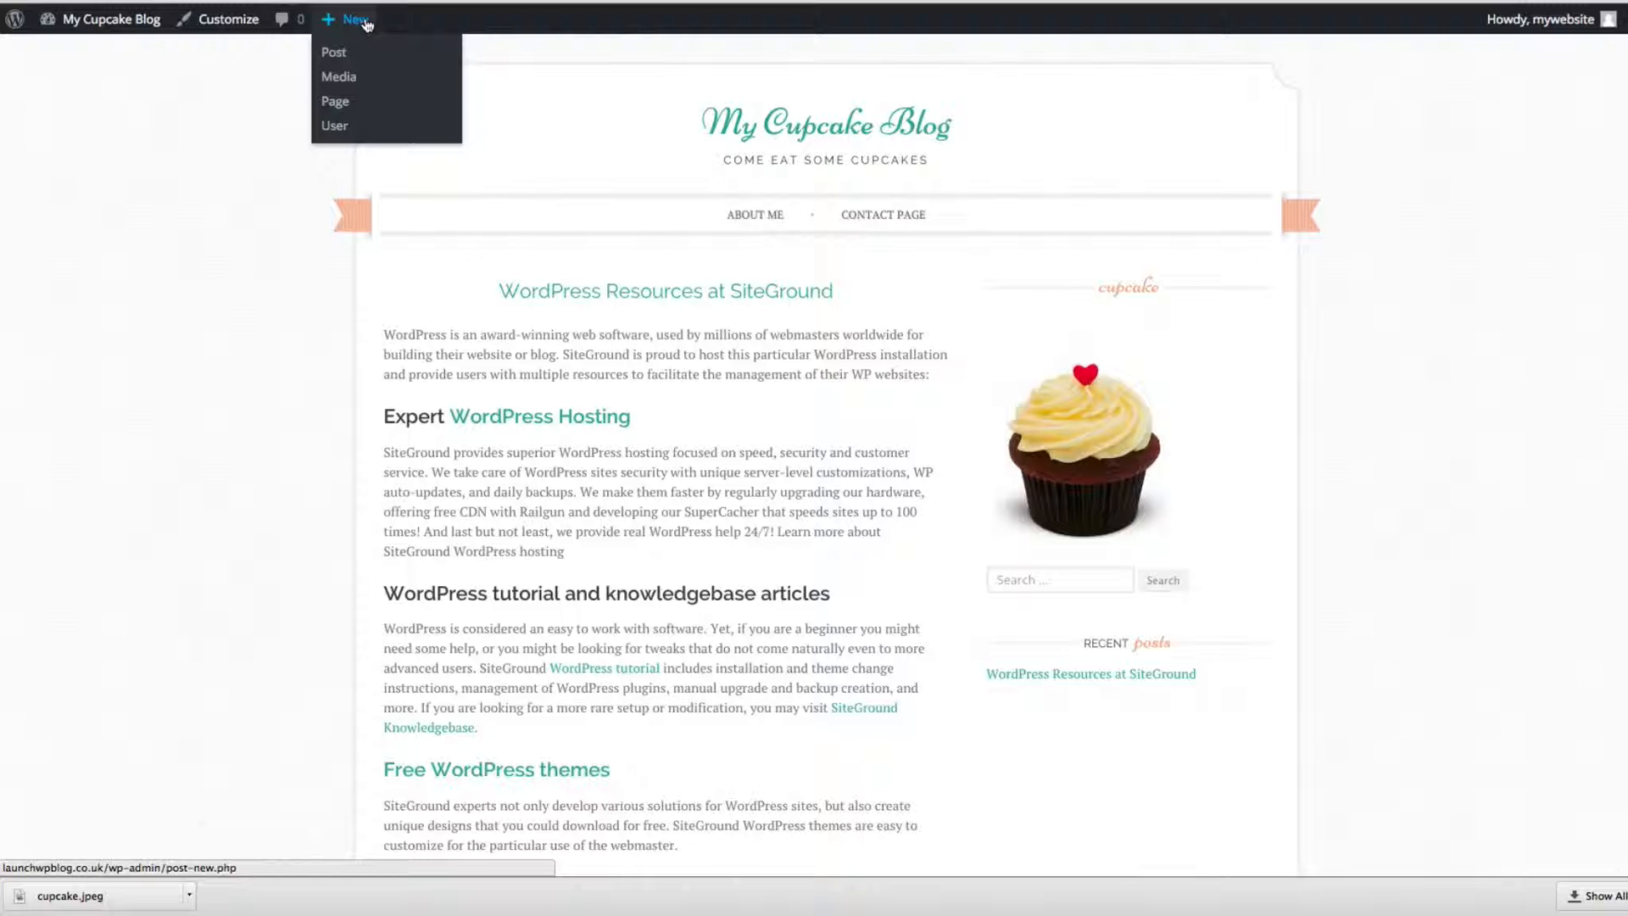
{"action": "left_click", "coordinate": [343, 56]}
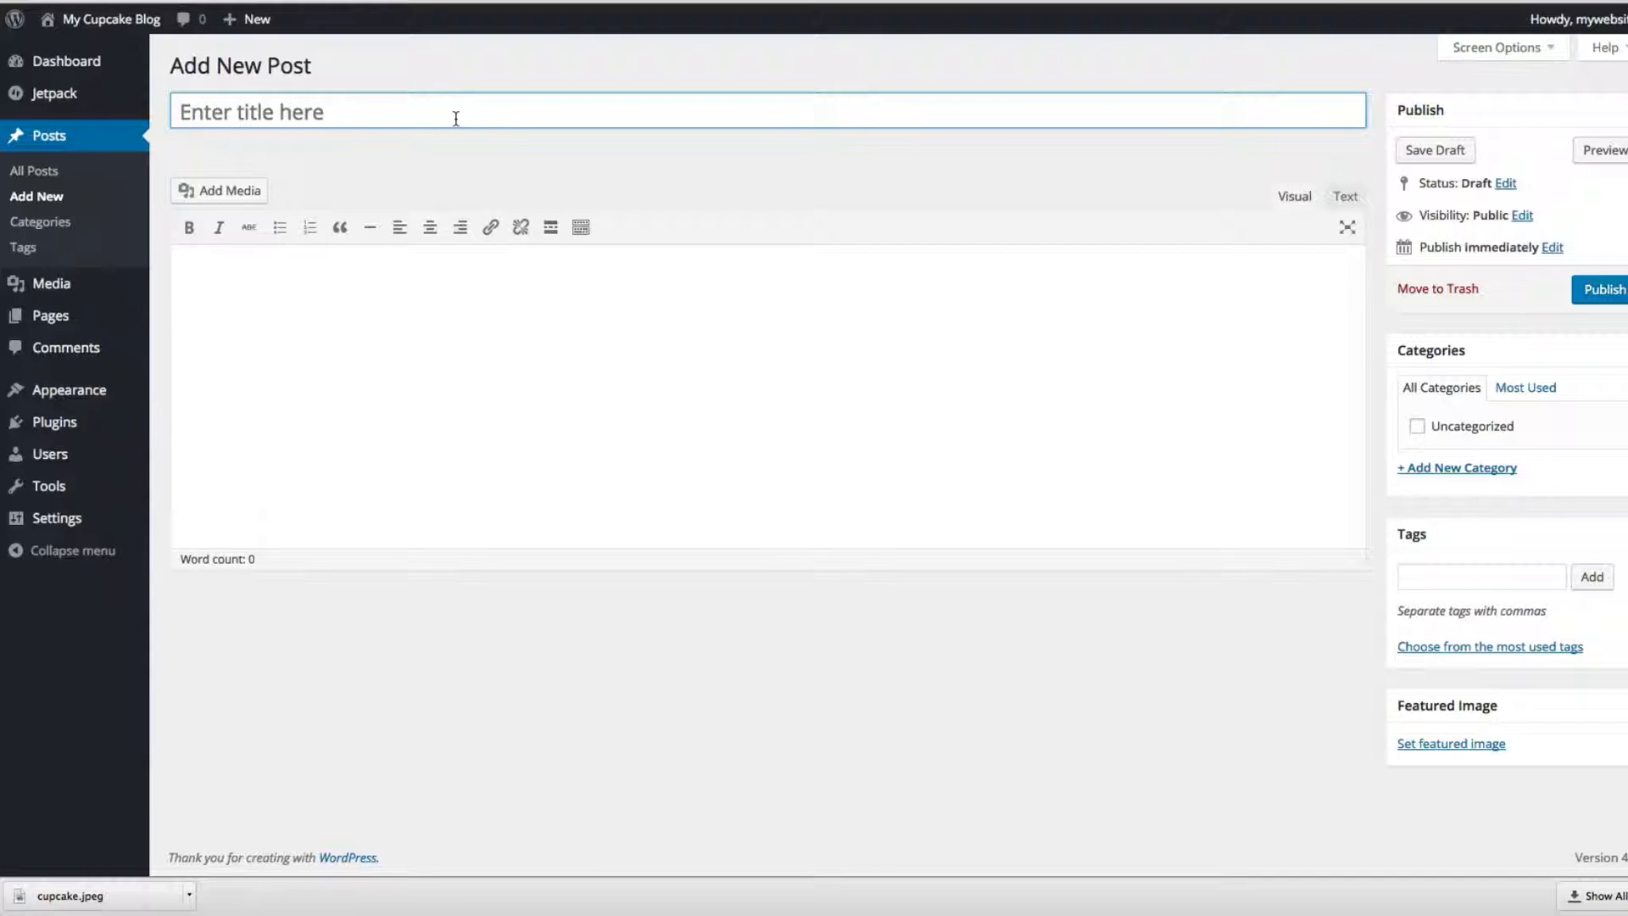
{"action": "type", "text": "My first "}
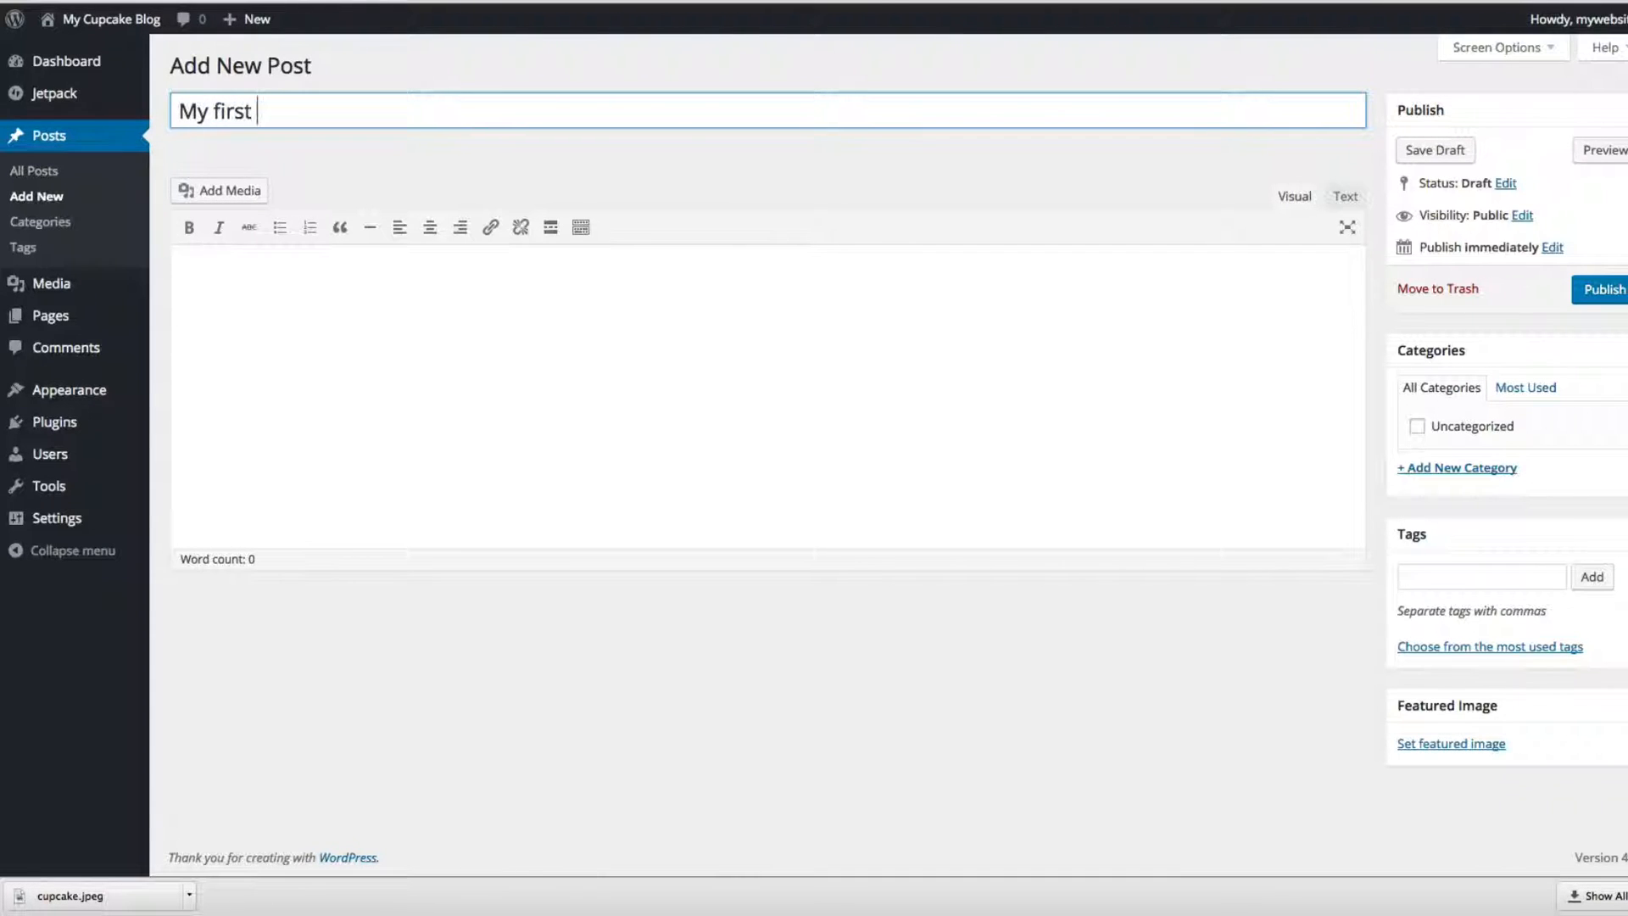
{"action": "type", "text": "post"}
{"action": "left_click", "coordinate": [473, 300]}
{"action": "key", "text": "ctrl+v"}
{"action": "key", "text": "ctrl+v"}
{"action": "key", "text": "ctrl+v"}
{"action": "key", "text": "ctrl+v"}
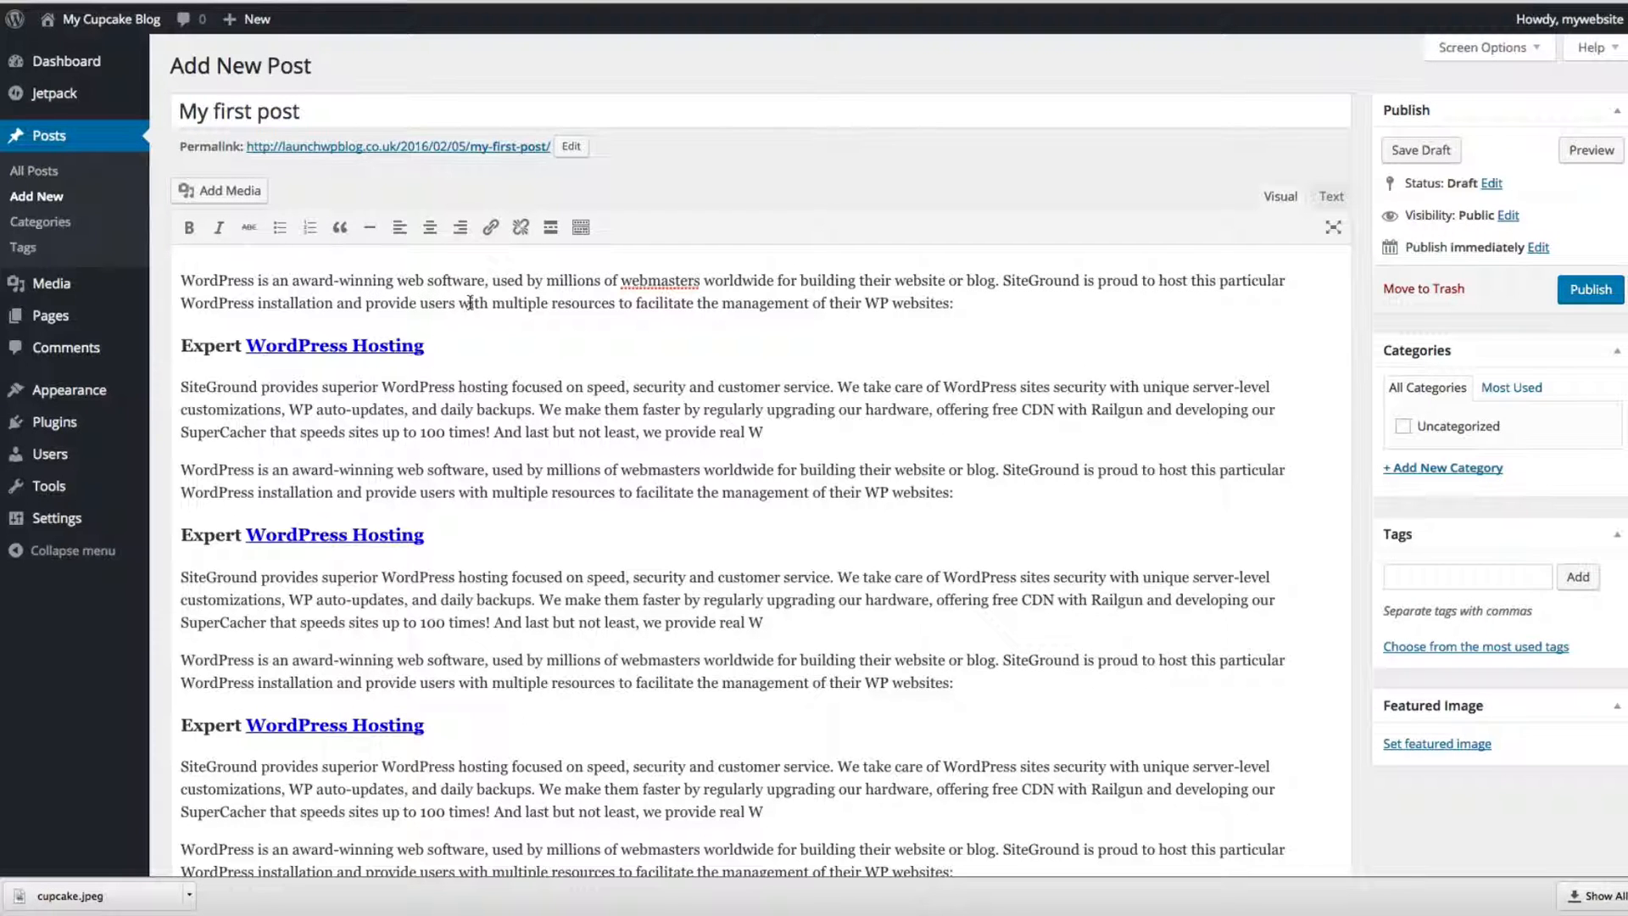
{"action": "left_click", "coordinate": [182, 280]}
{"action": "left_click", "coordinate": [1591, 289]}
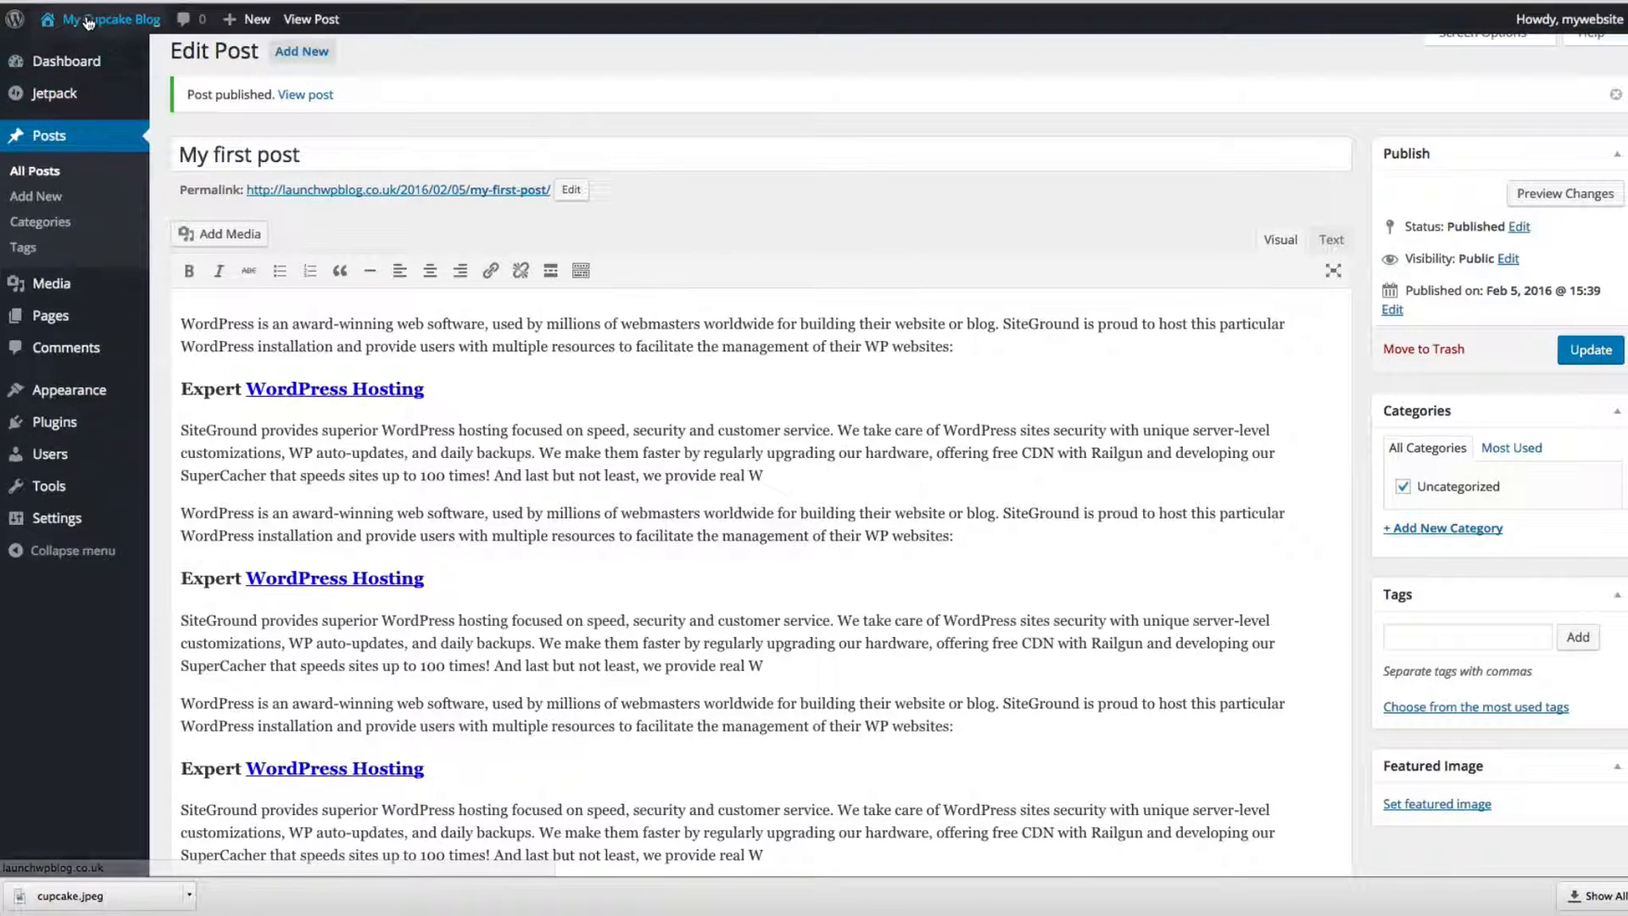
- Visit the live blog and look over the new post's content and its place above the older post
{"action": "left_click", "coordinate": [67, 53]}
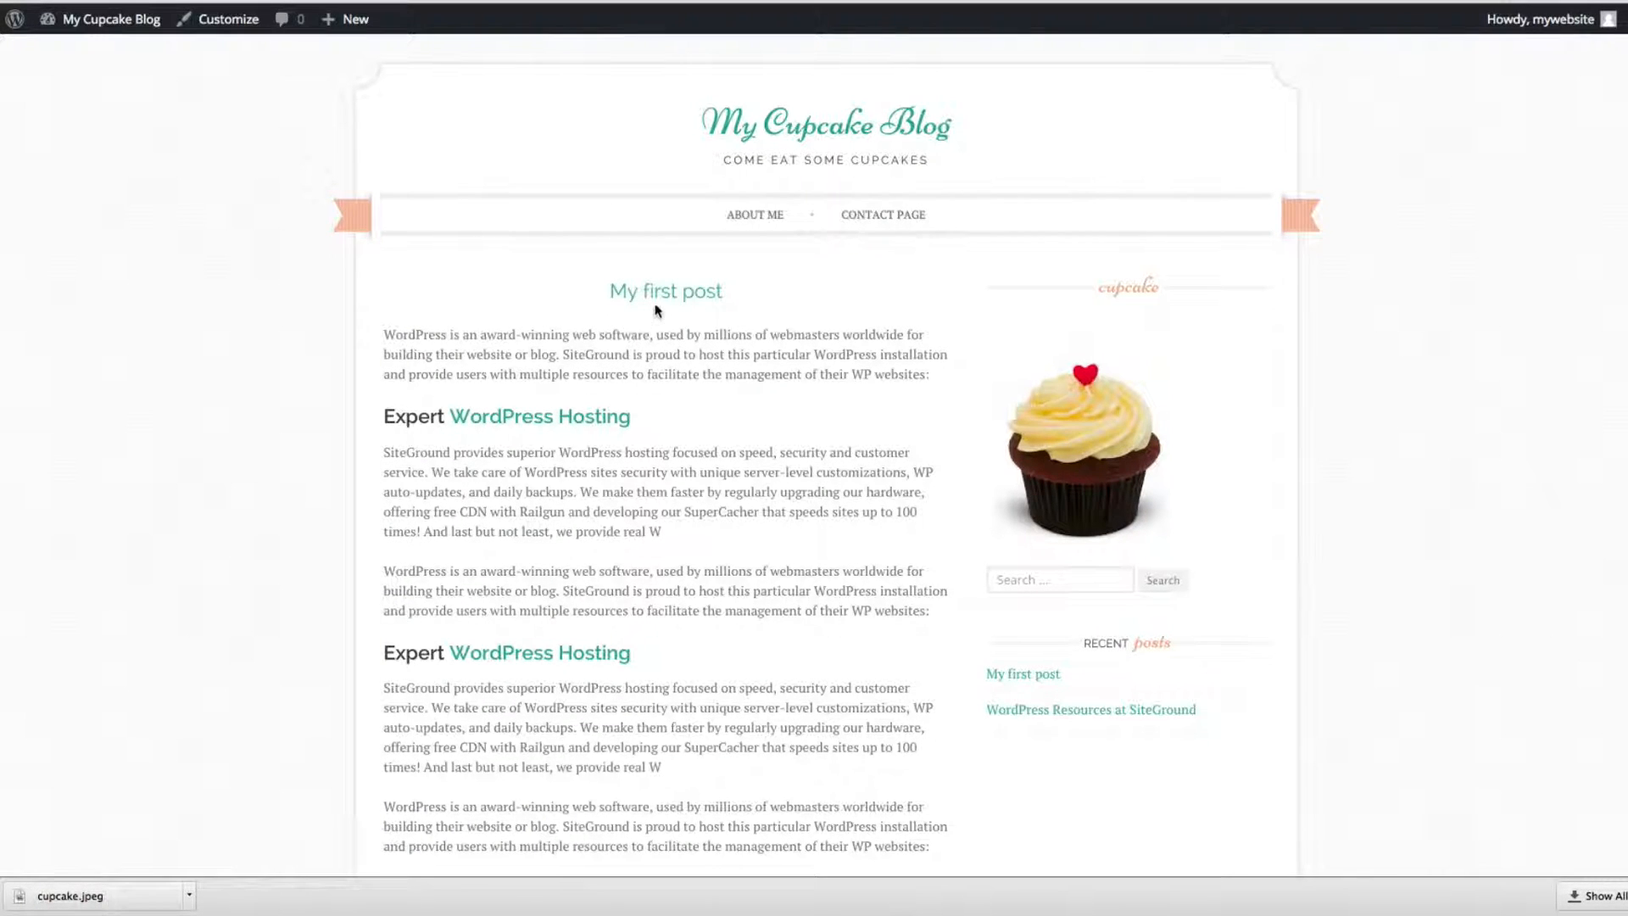
{"action": "scroll", "coordinate": [658, 307], "scroll_direction": "down", "scroll_amount": 3}
{"action": "scroll", "coordinate": [306, 330], "scroll_direction": "down", "scroll_amount": 6}
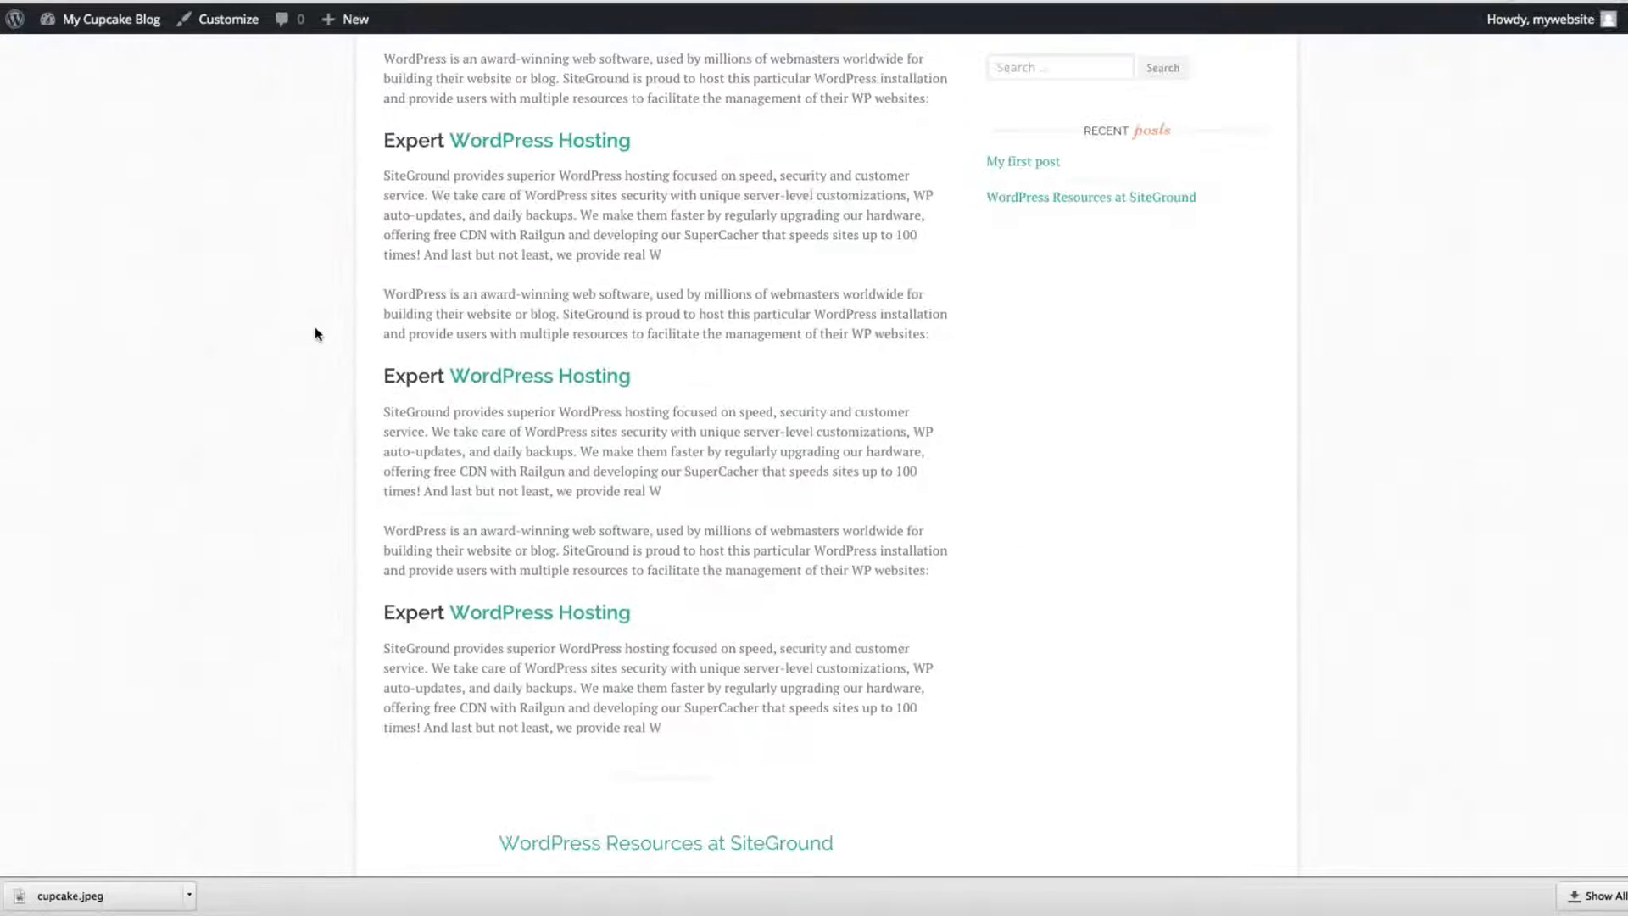
{"action": "scroll", "coordinate": [316, 333], "scroll_direction": "up", "scroll_amount": 6}
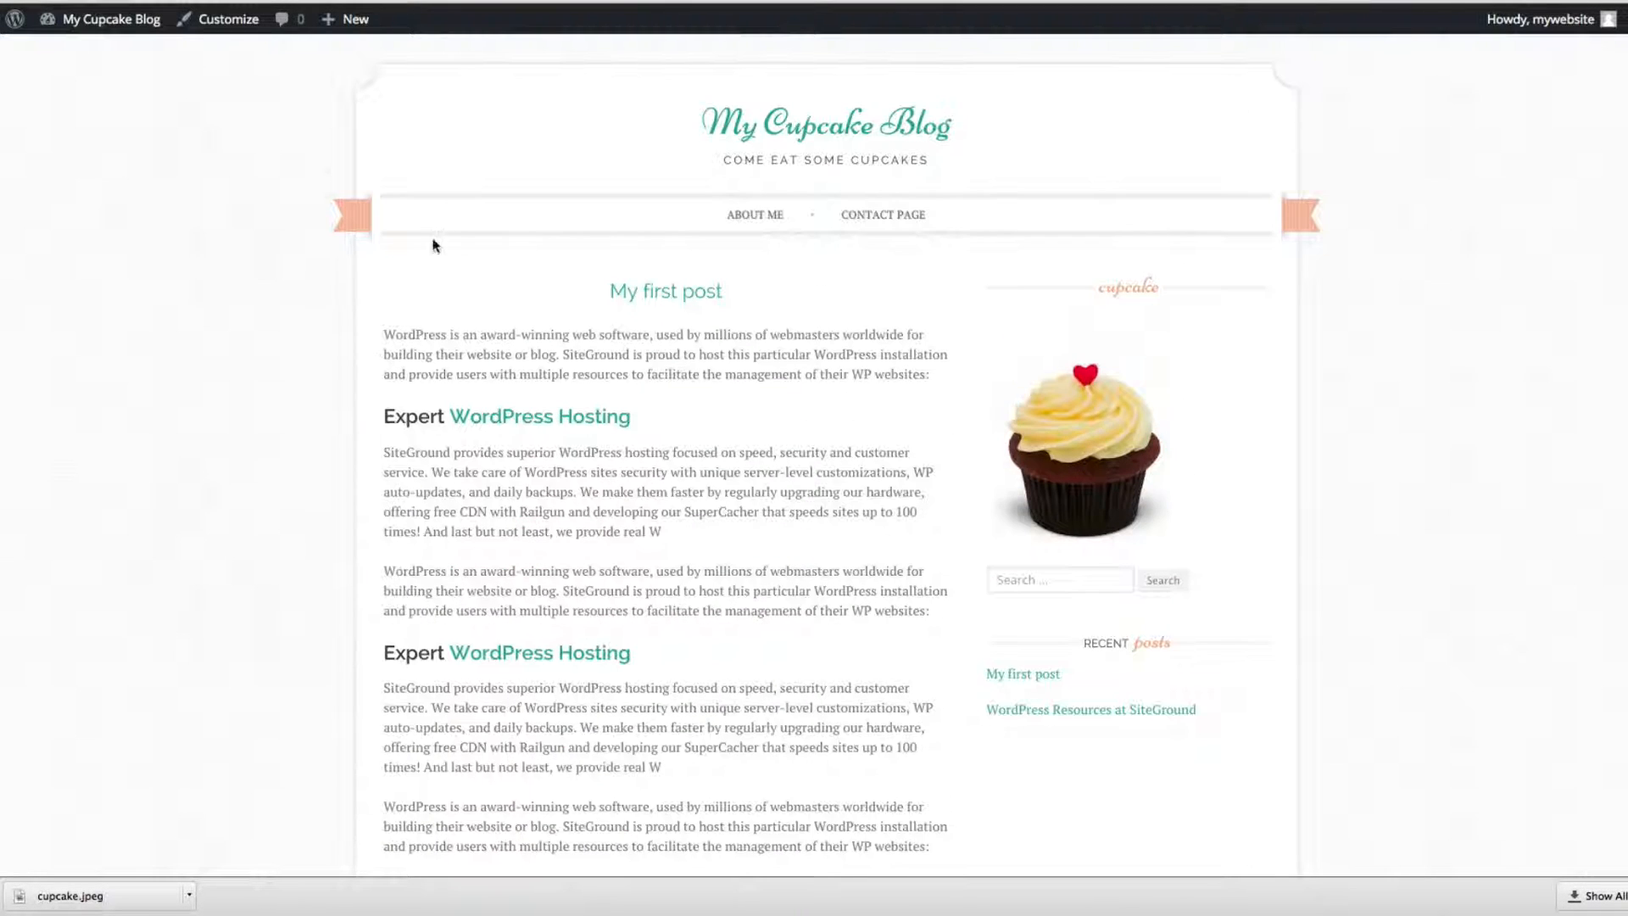